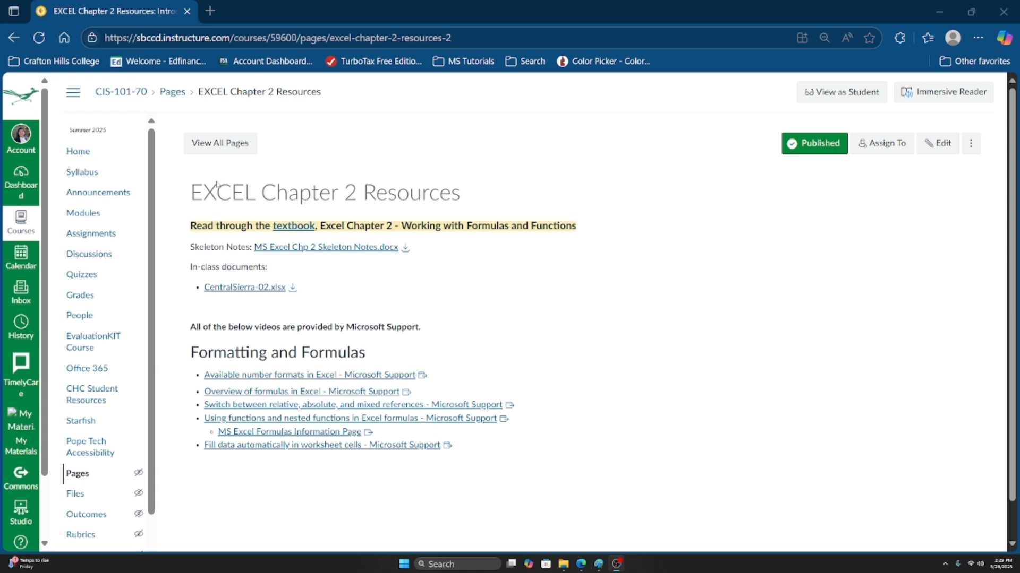
Step: Highlight the EXCEL title, 'Formulas and Functions' and the Skeleton Notes link on the course page
{"action": "left_click_drag", "start_coordinate": [188, 201], "coordinate": [256, 198]}
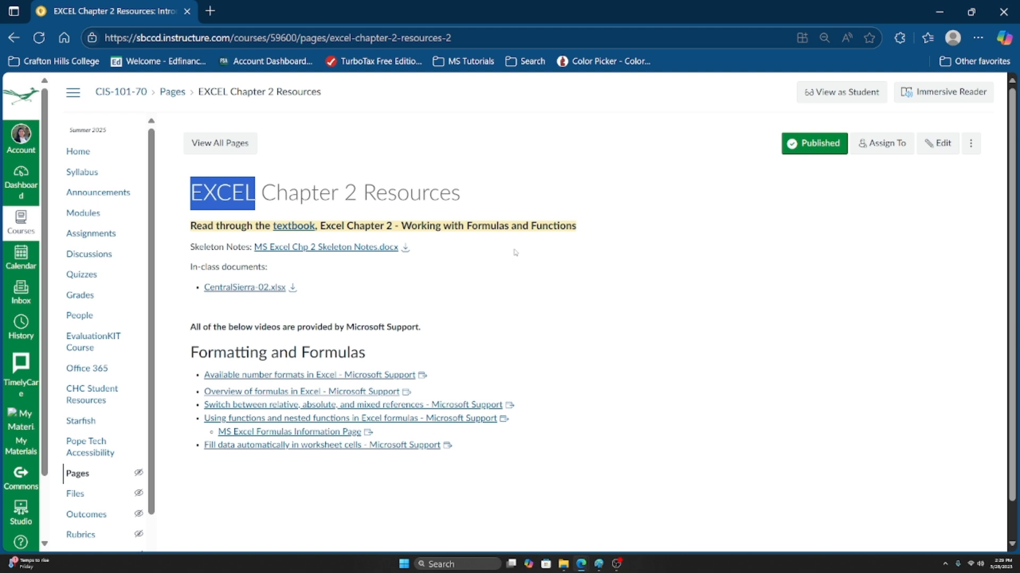
{"action": "left_click_drag", "start_coordinate": [466, 227], "coordinate": [583, 231]}
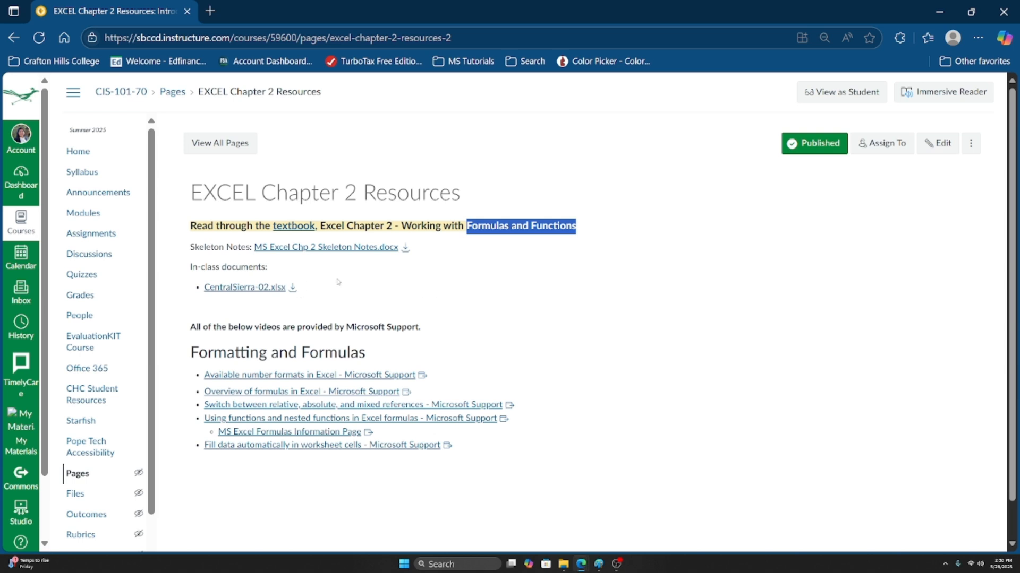
{"action": "left_click_drag", "start_coordinate": [250, 254], "coordinate": [412, 253]}
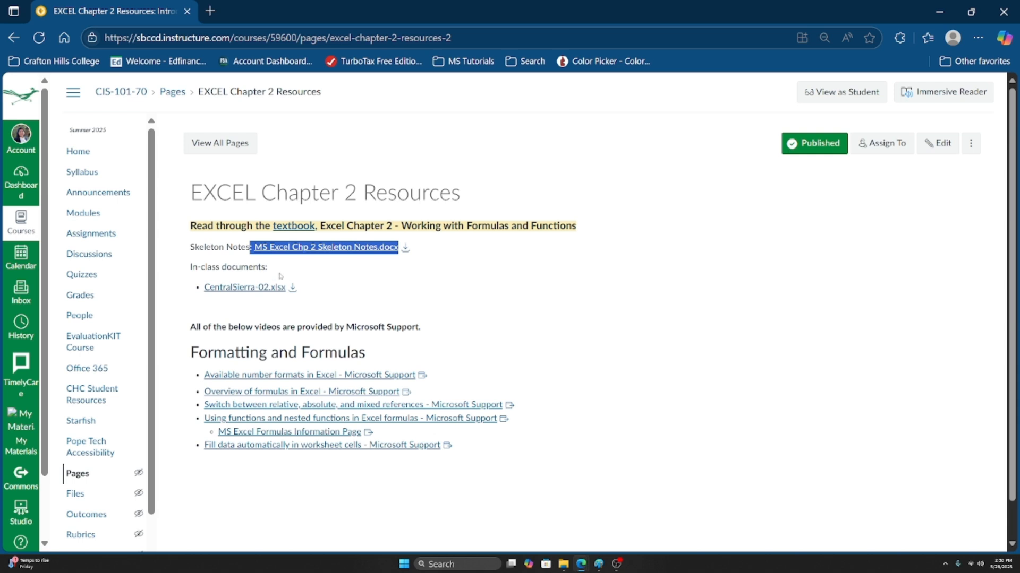
{"action": "left_click", "coordinate": [215, 302]}
Step: Download CentralSierra-02.xlsx from the course page and open it in Excel
{"action": "left_click_drag", "start_coordinate": [199, 292], "coordinate": [310, 284]}
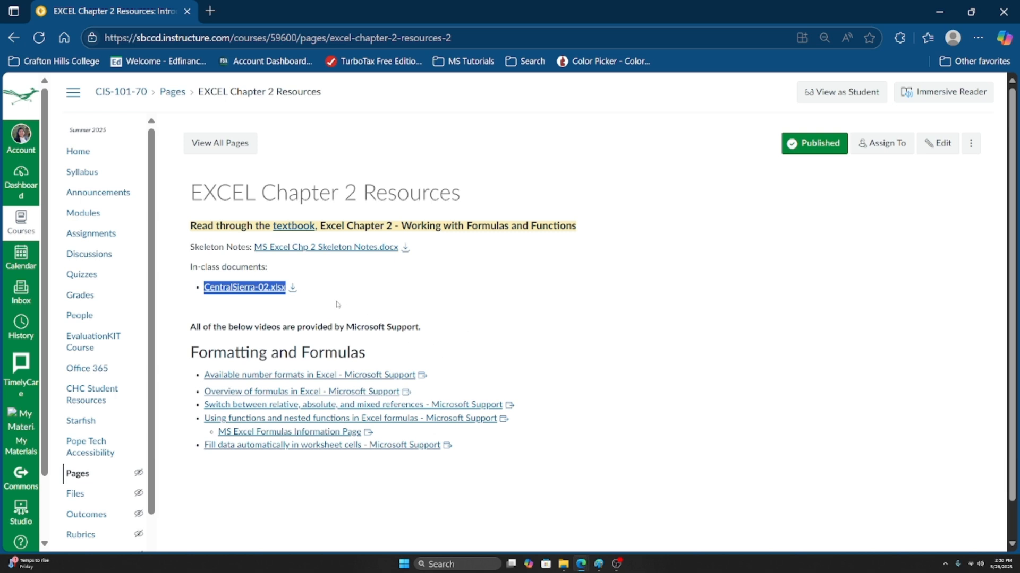
{"action": "left_click", "coordinate": [293, 288]}
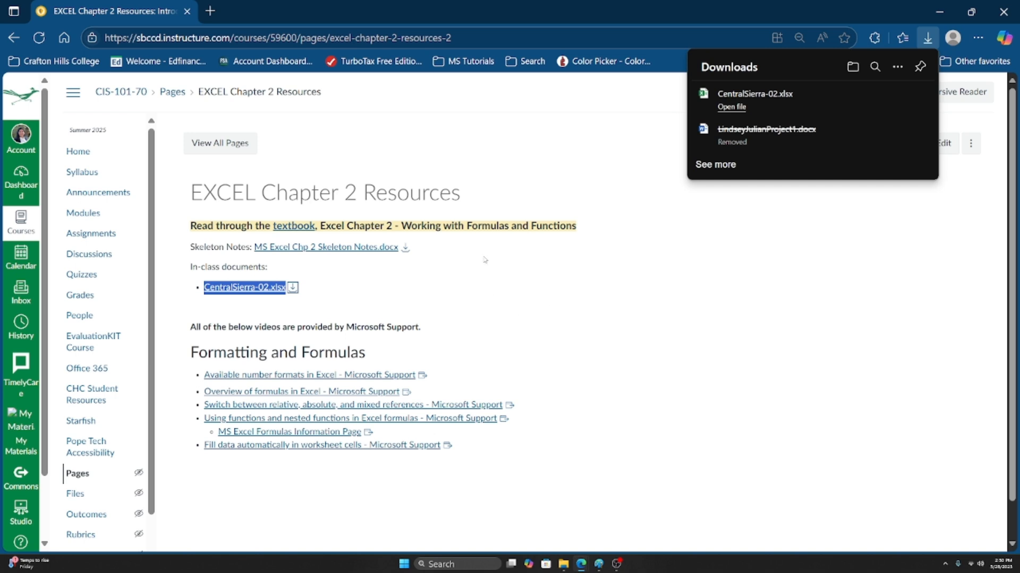
{"action": "left_click", "coordinate": [738, 108]}
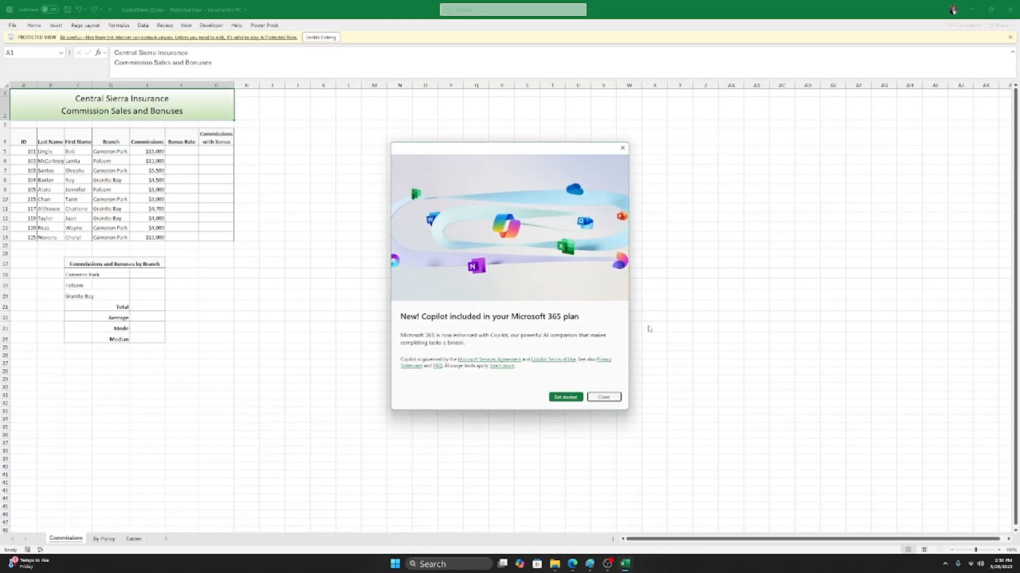
Step: Dismiss the Copilot notice, enable editing, scroll to the top, then switch to the Formulas drawing in Paint
{"action": "left_click", "coordinate": [623, 148]}
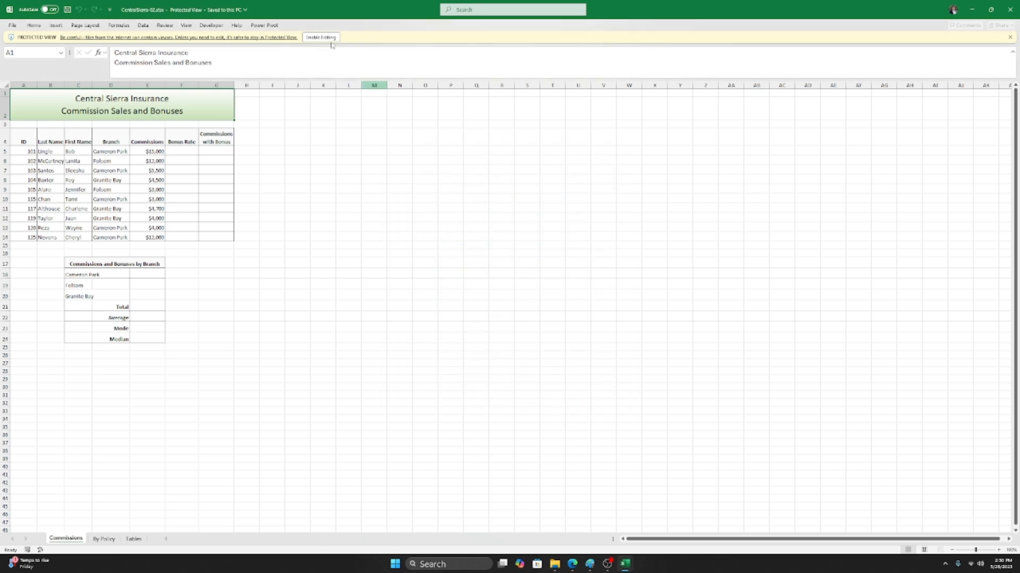
{"action": "left_click", "coordinate": [313, 39]}
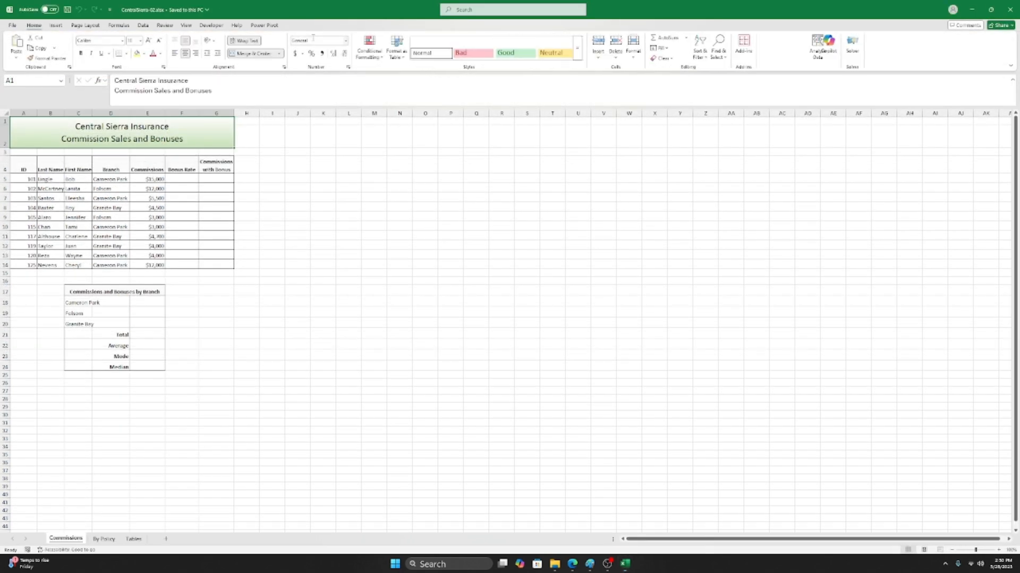
{"action": "scroll", "coordinate": [372, 338], "scroll_direction": "up", "scroll_amount": 4, "text": "ctrl"}
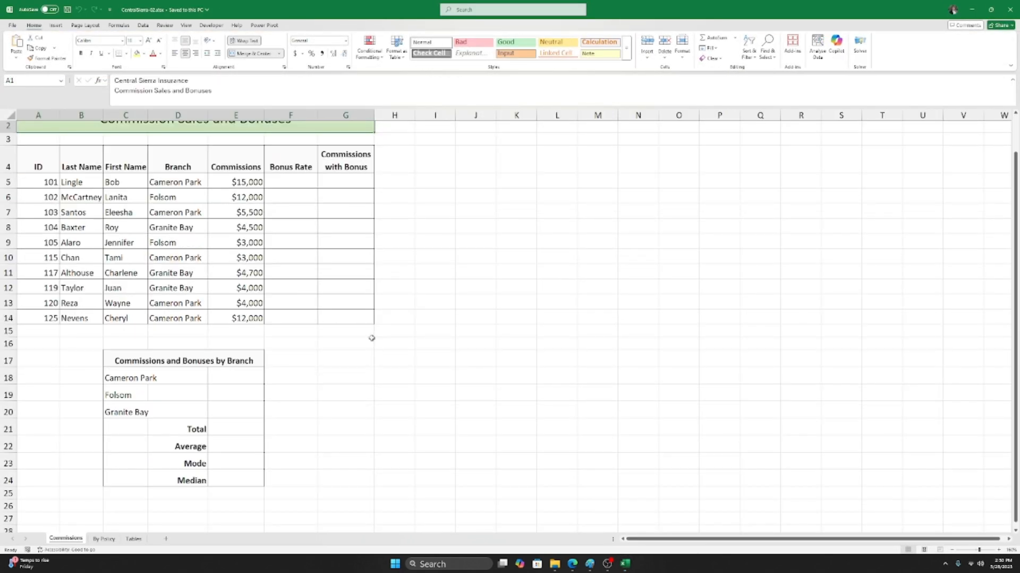
{"action": "scroll", "coordinate": [403, 318], "scroll_direction": "up", "scroll_amount": 1}
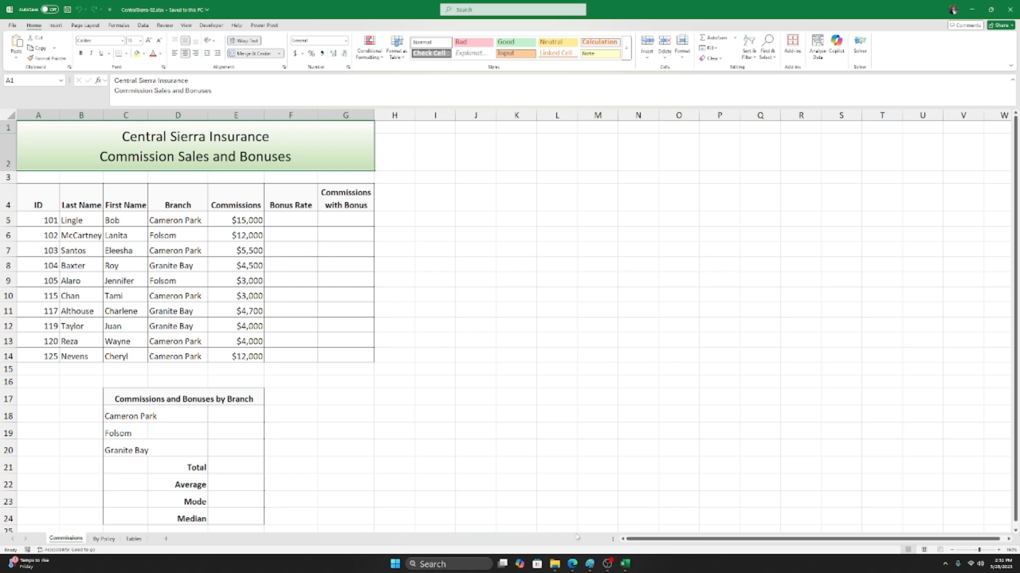
{"action": "left_click", "coordinate": [589, 564]}
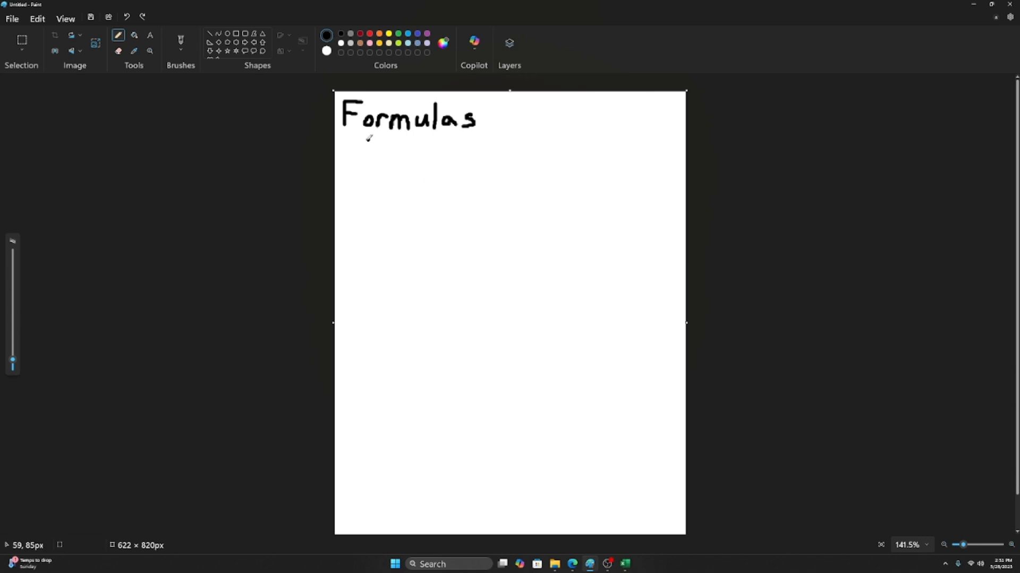
Step: Underline the Formulas heading and handwrite the sums 1+2=3 and 2+3+1=6 below it
{"action": "left_click_drag", "start_coordinate": [355, 140], "coordinate": [472, 137]}
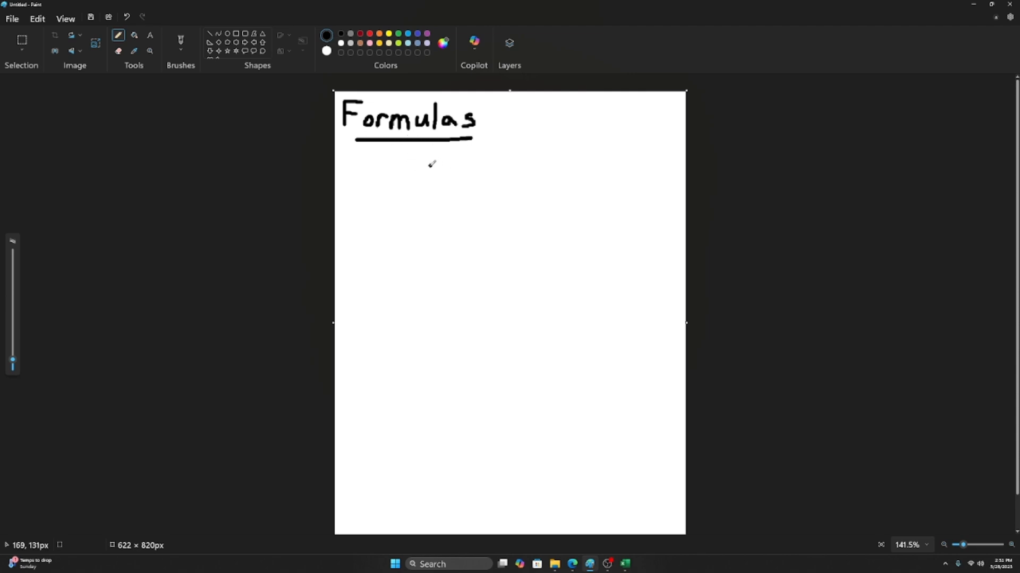
{"action": "mouse_move", "coordinate": [424, 162]}
{"action": "left_mouse_down"}
{"action": "mouse_move", "coordinate": [427, 194]}
{"action": "mouse_move", "coordinate": [455, 175]}
{"action": "mouse_move", "coordinate": [485, 185]}
{"action": "left_mouse_up"}
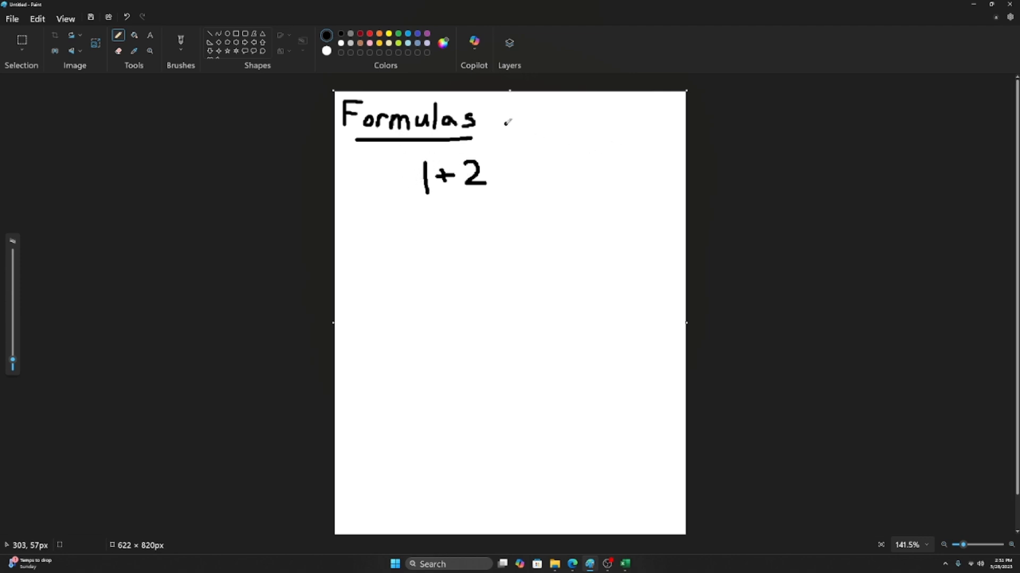
{"action": "mouse_move", "coordinate": [498, 166]}
{"action": "left_mouse_down"}
{"action": "mouse_move", "coordinate": [529, 170]}
{"action": "mouse_move", "coordinate": [538, 179]}
{"action": "mouse_move", "coordinate": [529, 182]}
{"action": "left_mouse_up"}
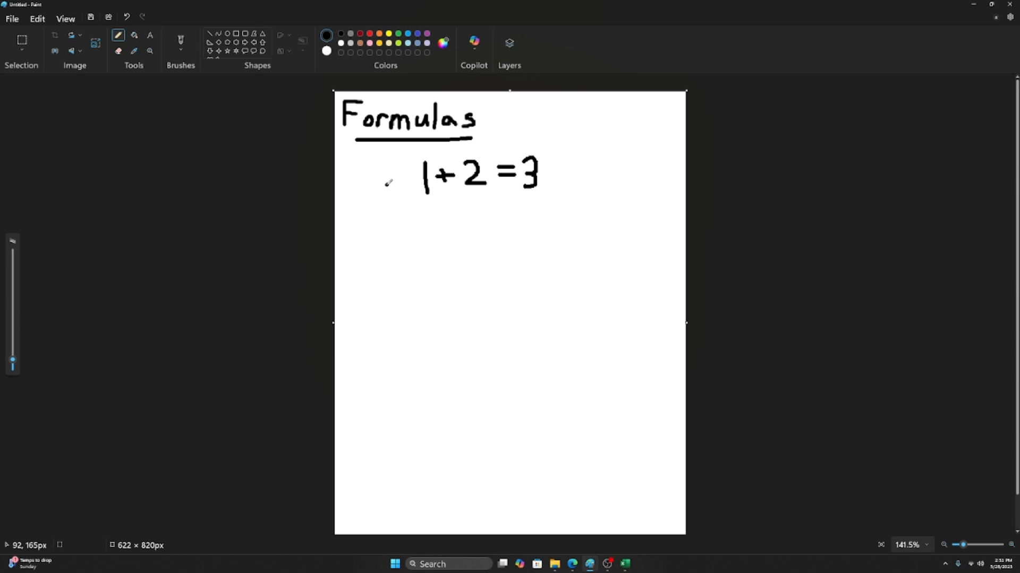
{"action": "mouse_move", "coordinate": [385, 215]}
{"action": "left_mouse_down"}
{"action": "mouse_move", "coordinate": [408, 212]}
{"action": "mouse_move", "coordinate": [396, 227]}
{"action": "mouse_move", "coordinate": [428, 225]}
{"action": "mouse_move", "coordinate": [472, 205]}
{"action": "mouse_move", "coordinate": [460, 224]}
{"action": "mouse_move", "coordinate": [493, 218]}
{"action": "left_mouse_up"}
{"action": "mouse_move", "coordinate": [487, 213]}
{"action": "left_mouse_down"}
{"action": "mouse_move", "coordinate": [513, 222]}
{"action": "mouse_move", "coordinate": [538, 215]}
{"action": "left_mouse_up"}
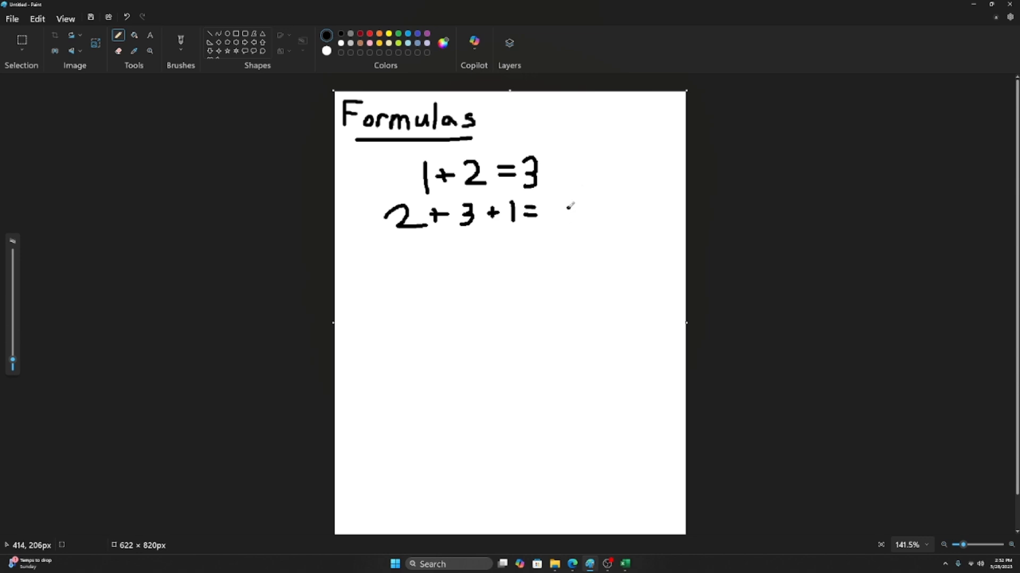
{"action": "mouse_move", "coordinate": [560, 200]}
{"action": "left_mouse_down"}
{"action": "mouse_move", "coordinate": [550, 210]}
{"action": "mouse_move", "coordinate": [559, 218]}
{"action": "mouse_move", "coordinate": [552, 214]}
{"action": "left_mouse_up"}
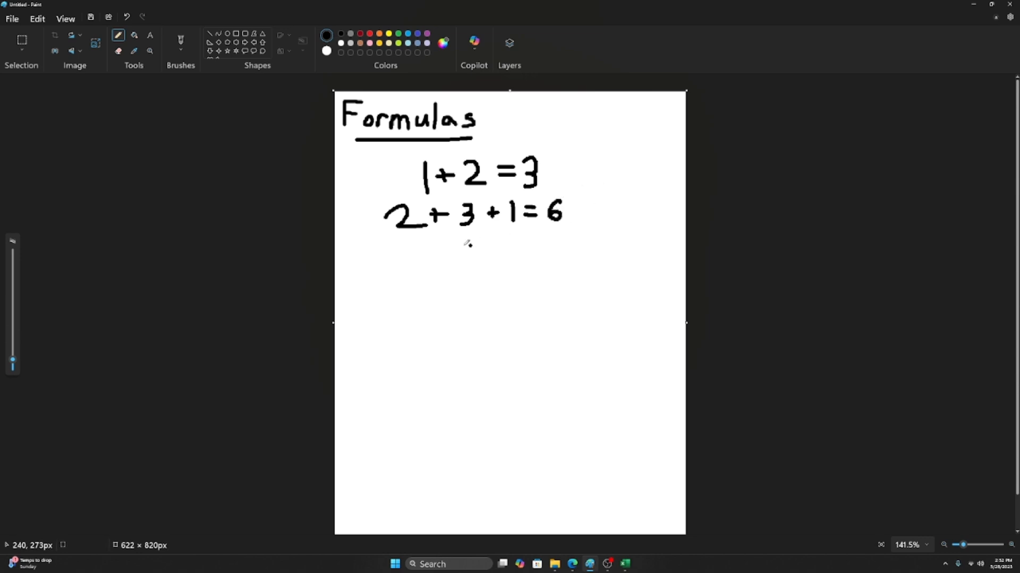
Step: Draw the operators + − * / beside the heading and underline 1+2, undoing the loop around the answers
{"action": "mouse_move", "coordinate": [572, 112]}
{"action": "left_mouse_down"}
{"action": "mouse_move", "coordinate": [570, 130]}
{"action": "mouse_move", "coordinate": [608, 123]}
{"action": "mouse_move", "coordinate": [634, 132]}
{"action": "mouse_move", "coordinate": [637, 123]}
{"action": "left_mouse_up"}
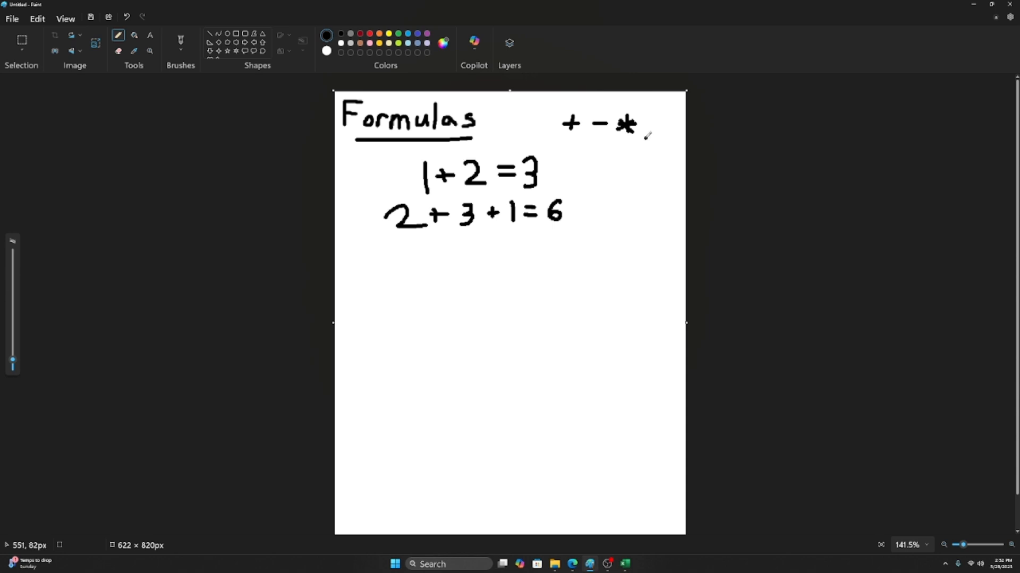
{"action": "left_click_drag", "start_coordinate": [645, 137], "coordinate": [683, 113]}
{"action": "left_click_drag", "start_coordinate": [421, 196], "coordinate": [485, 190]}
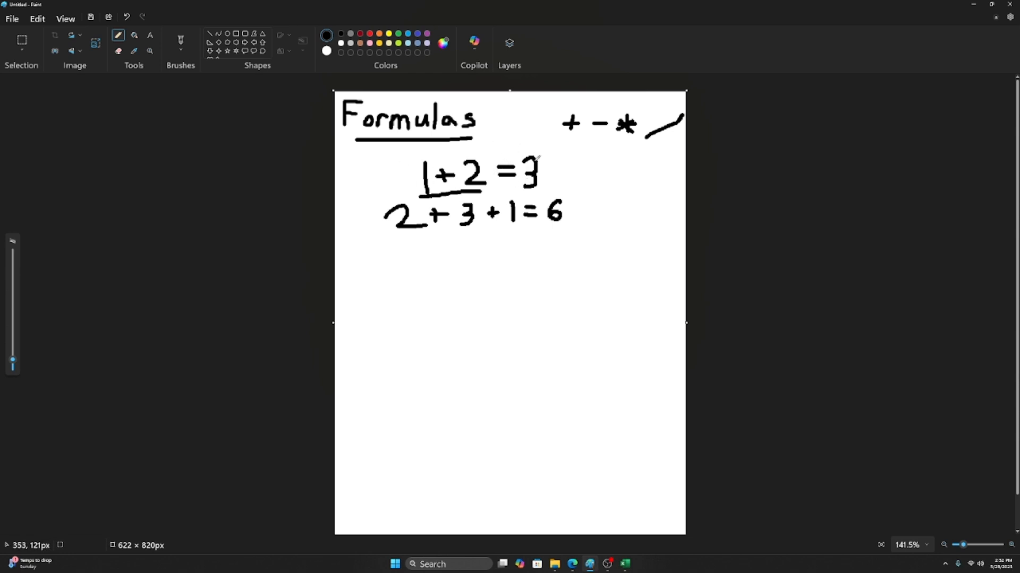
{"action": "mouse_move", "coordinate": [524, 155]}
{"action": "left_mouse_down"}
{"action": "mouse_move", "coordinate": [522, 187]}
{"action": "mouse_move", "coordinate": [553, 232]}
{"action": "mouse_move", "coordinate": [566, 144]}
{"action": "left_mouse_up"}
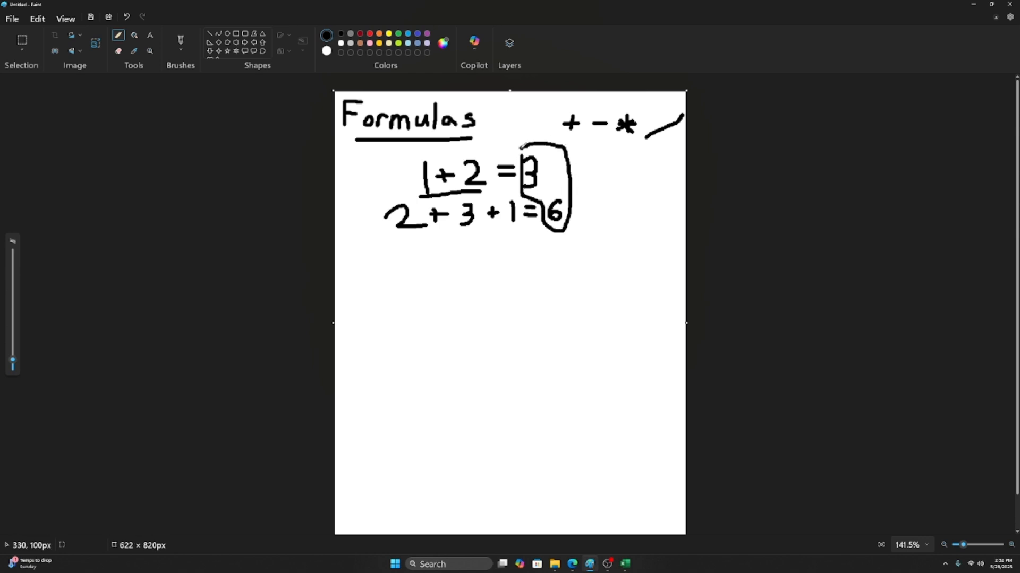
{"action": "key", "text": "ctrl+z"}
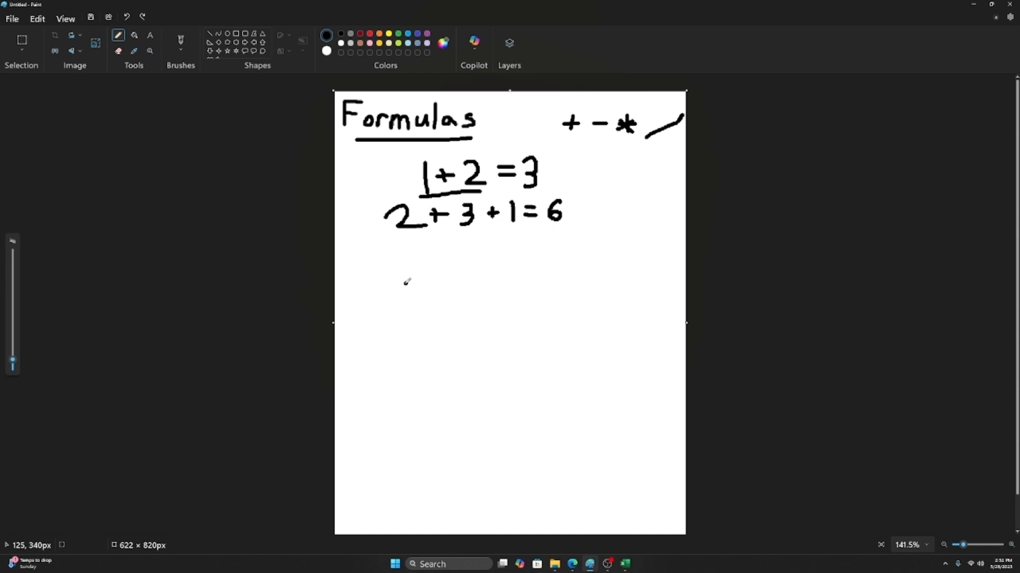
Step: Handwrite a+b=c with the definitions a=5 and b=6 beside it
{"action": "mouse_move", "coordinate": [406, 284]}
{"action": "left_mouse_down"}
{"action": "mouse_move", "coordinate": [417, 294]}
{"action": "mouse_move", "coordinate": [429, 282]}
{"action": "mouse_move", "coordinate": [440, 298]}
{"action": "mouse_move", "coordinate": [475, 281]}
{"action": "mouse_move", "coordinate": [503, 292]}
{"action": "left_mouse_up"}
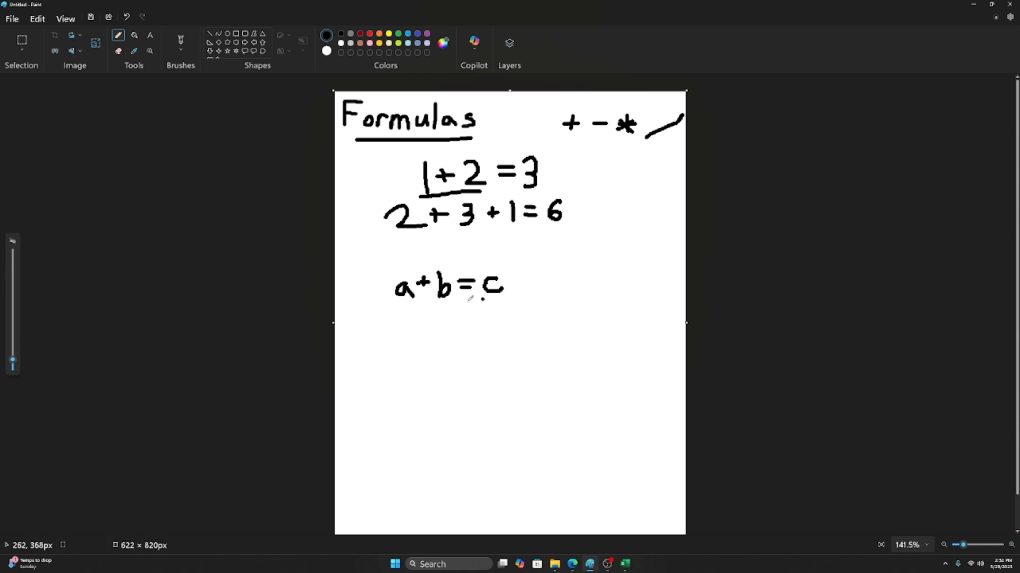
{"action": "left_click", "coordinate": [372, 291]}
{"action": "key", "text": "ctrl+z"}
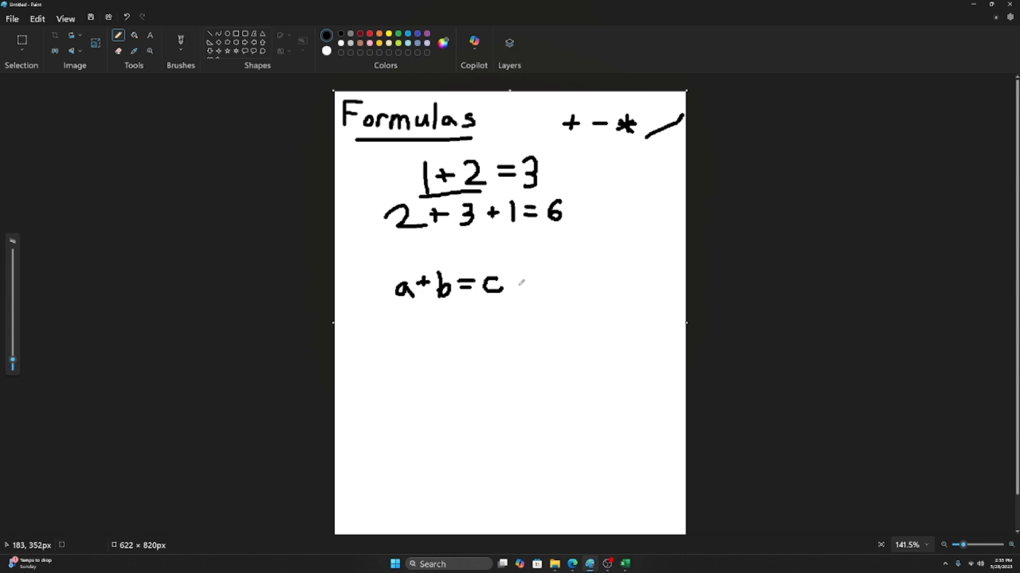
{"action": "left_click_drag", "start_coordinate": [575, 282], "coordinate": [586, 292]}
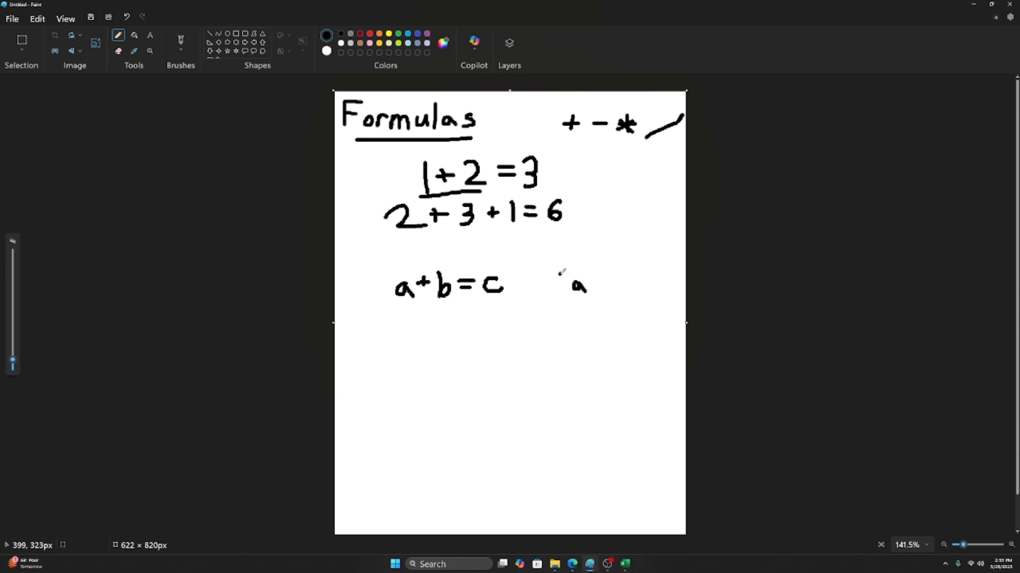
{"action": "left_click_drag", "start_coordinate": [591, 278], "coordinate": [594, 283]}
{"action": "mouse_move", "coordinate": [618, 272]}
{"action": "left_mouse_down"}
{"action": "mouse_move", "coordinate": [575, 324]}
{"action": "mouse_move", "coordinate": [628, 310]}
{"action": "left_mouse_up"}
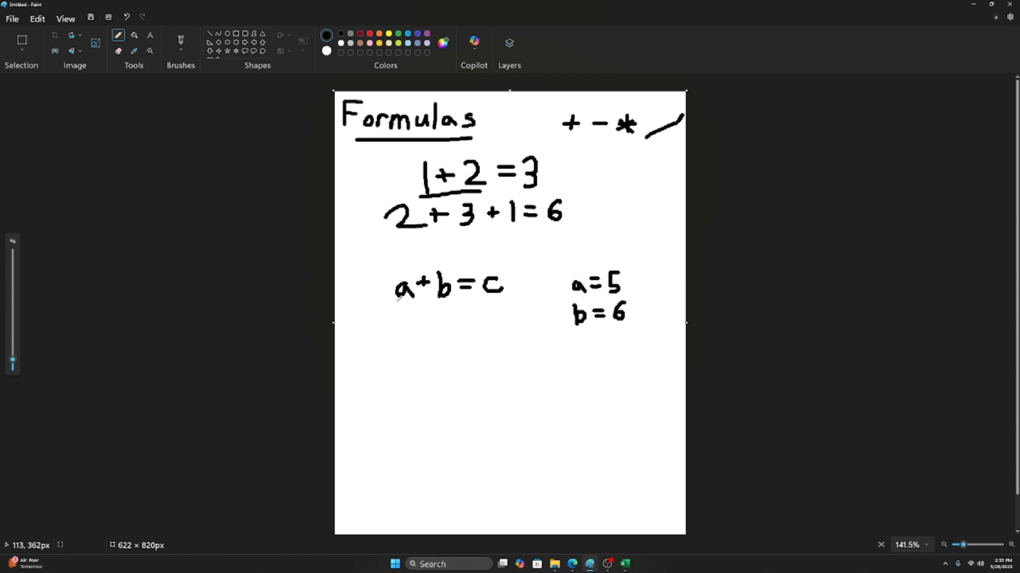
Step: Work the example out underneath as 5+6=c =11
{"action": "mouse_move", "coordinate": [415, 318]}
{"action": "left_mouse_down"}
{"action": "mouse_move", "coordinate": [403, 318]}
{"action": "mouse_move", "coordinate": [408, 335]}
{"action": "left_mouse_up"}
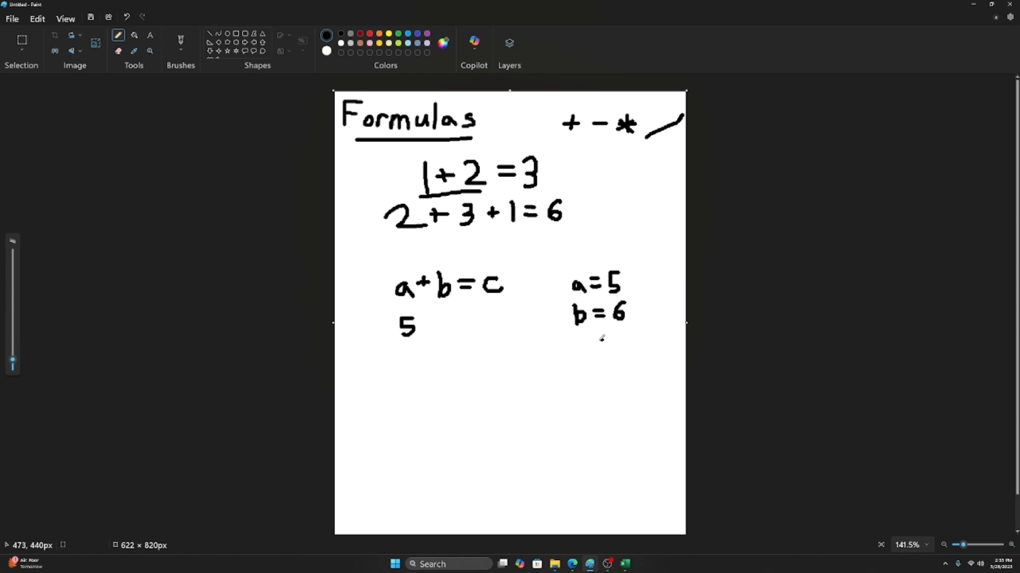
{"action": "mouse_move", "coordinate": [453, 314]}
{"action": "left_mouse_down"}
{"action": "mouse_move", "coordinate": [444, 330]}
{"action": "mouse_move", "coordinate": [452, 324]}
{"action": "mouse_move", "coordinate": [428, 329]}
{"action": "mouse_move", "coordinate": [473, 320]}
{"action": "left_mouse_up"}
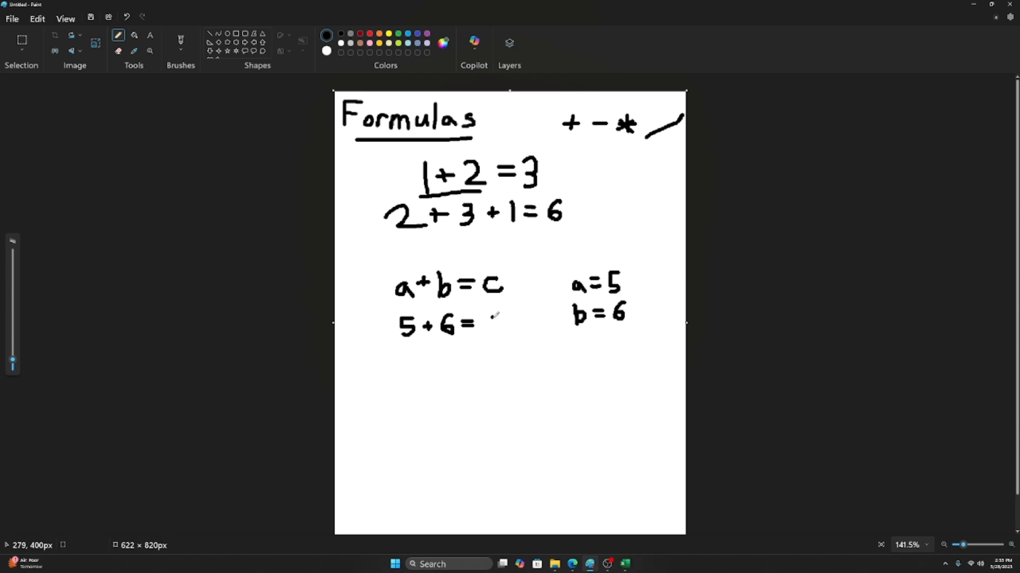
{"action": "mouse_move", "coordinate": [495, 317]}
{"action": "left_mouse_down"}
{"action": "mouse_move", "coordinate": [479, 356]}
{"action": "mouse_move", "coordinate": [502, 363]}
{"action": "left_mouse_up"}
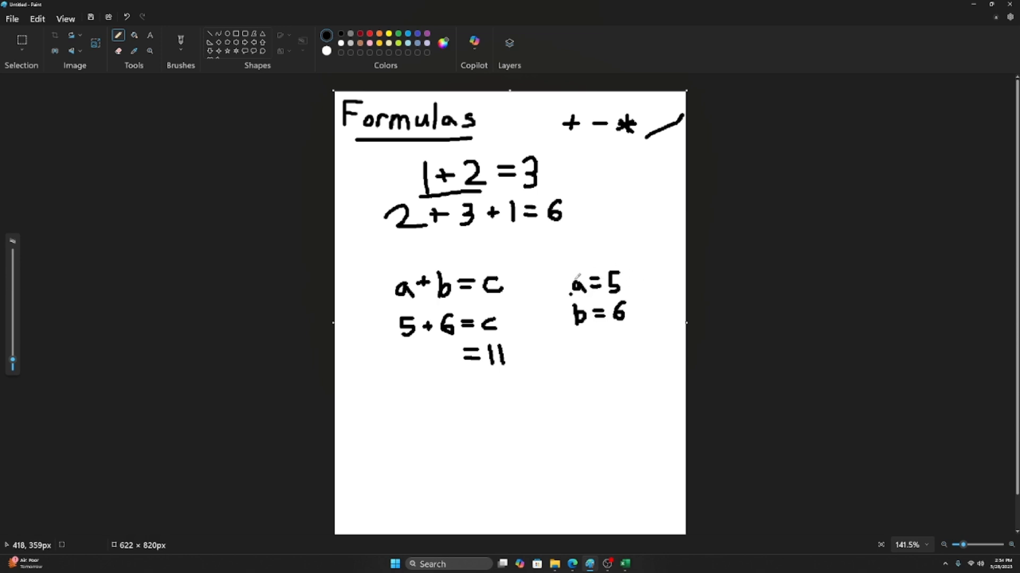
Step: Erase the 5s and rewrite the value as 10 in the a= definition and in 10+6=c
{"action": "left_click", "coordinate": [118, 51]}
{"action": "left_click_drag", "start_coordinate": [613, 274], "coordinate": [617, 279]}
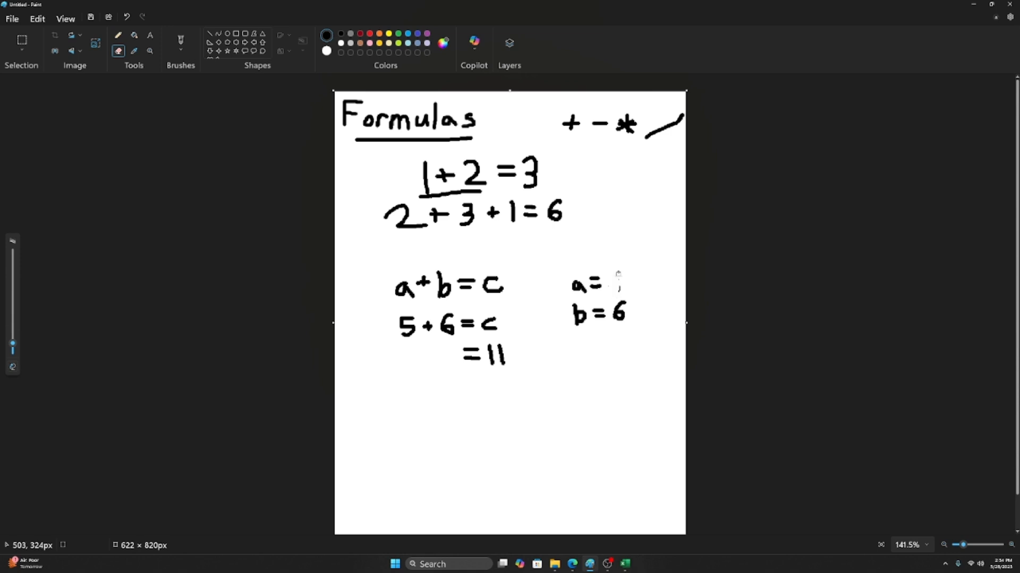
{"action": "left_click", "coordinate": [119, 36]}
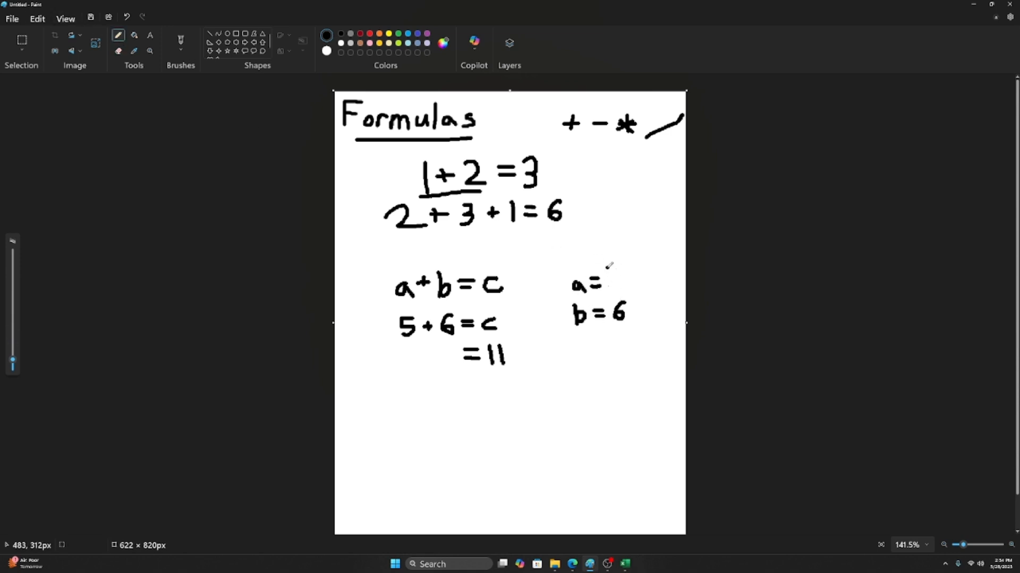
{"action": "mouse_move", "coordinate": [606, 267]}
{"action": "left_mouse_down"}
{"action": "mouse_move", "coordinate": [611, 292]}
{"action": "mouse_move", "coordinate": [627, 268]}
{"action": "left_mouse_up"}
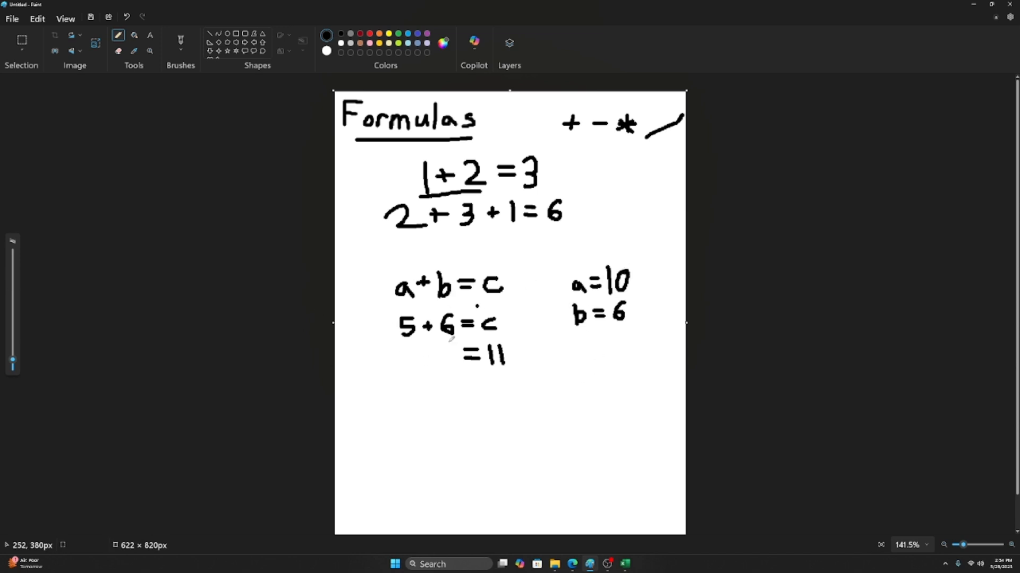
{"action": "left_click", "coordinate": [118, 51]}
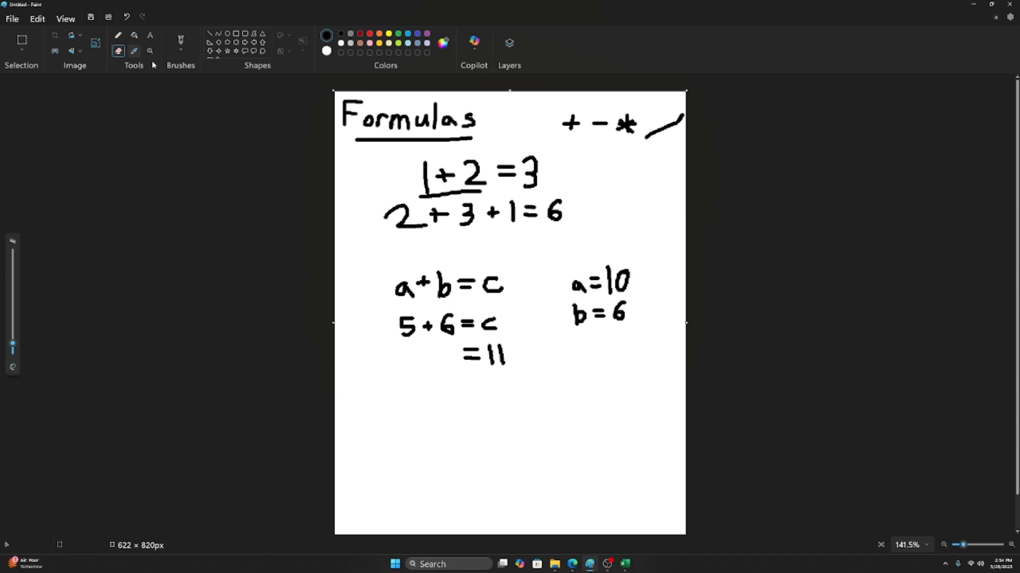
{"action": "mouse_move", "coordinate": [401, 325]}
{"action": "left_mouse_down"}
{"action": "mouse_move", "coordinate": [408, 345]}
{"action": "mouse_move", "coordinate": [410, 319]}
{"action": "mouse_move", "coordinate": [400, 318]}
{"action": "left_mouse_up"}
{"action": "left_click", "coordinate": [118, 35]}
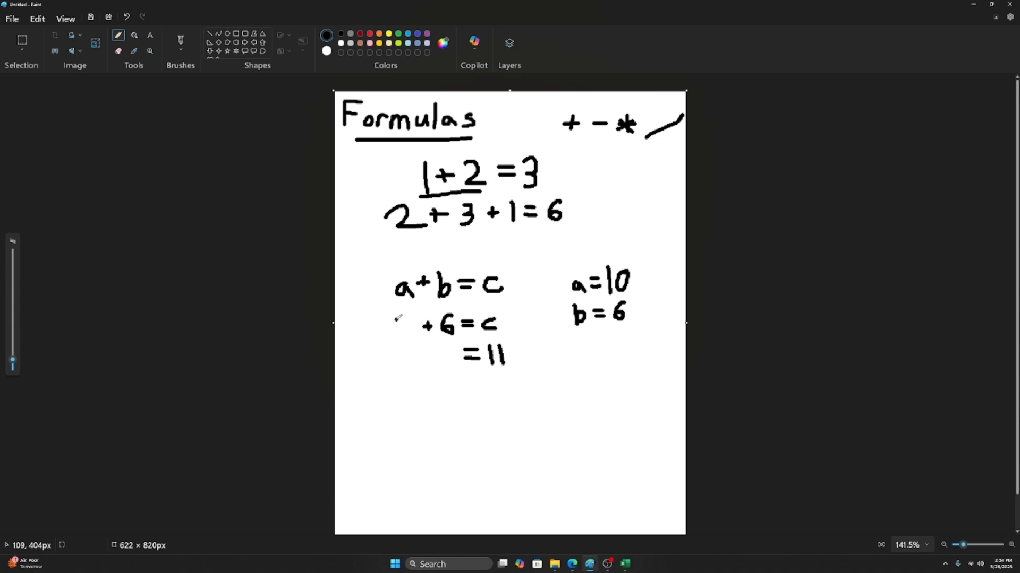
{"action": "mouse_move", "coordinate": [394, 318]}
{"action": "left_mouse_down"}
{"action": "mouse_move", "coordinate": [395, 335]}
{"action": "mouse_move", "coordinate": [405, 319]}
{"action": "mouse_move", "coordinate": [405, 329]}
{"action": "left_mouse_up"}
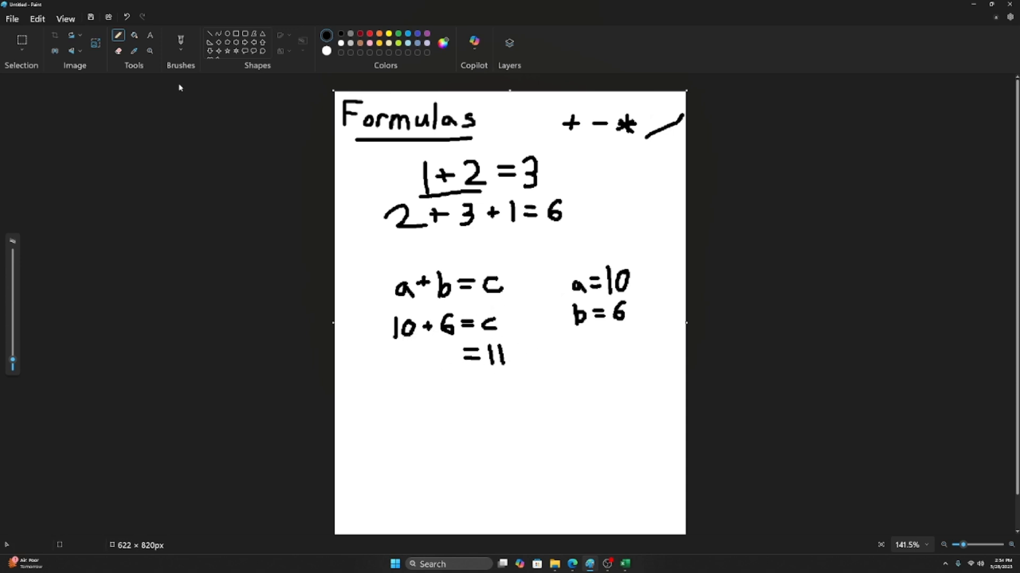
Step: Change the answer to =16, then bring the commissions workbook in Excel to the front
{"action": "left_click", "coordinate": [118, 51]}
{"action": "left_click_drag", "start_coordinate": [505, 347], "coordinate": [502, 364]}
{"action": "left_click", "coordinate": [118, 35]}
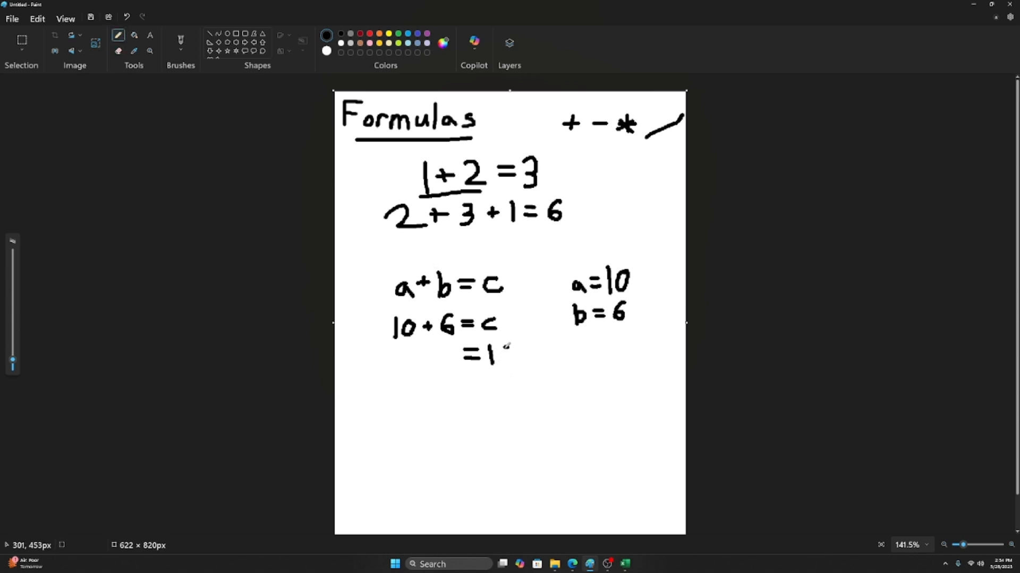
{"action": "mouse_move", "coordinate": [509, 347]}
{"action": "left_mouse_down"}
{"action": "mouse_move", "coordinate": [506, 363]}
{"action": "mouse_move", "coordinate": [503, 353]}
{"action": "left_mouse_up"}
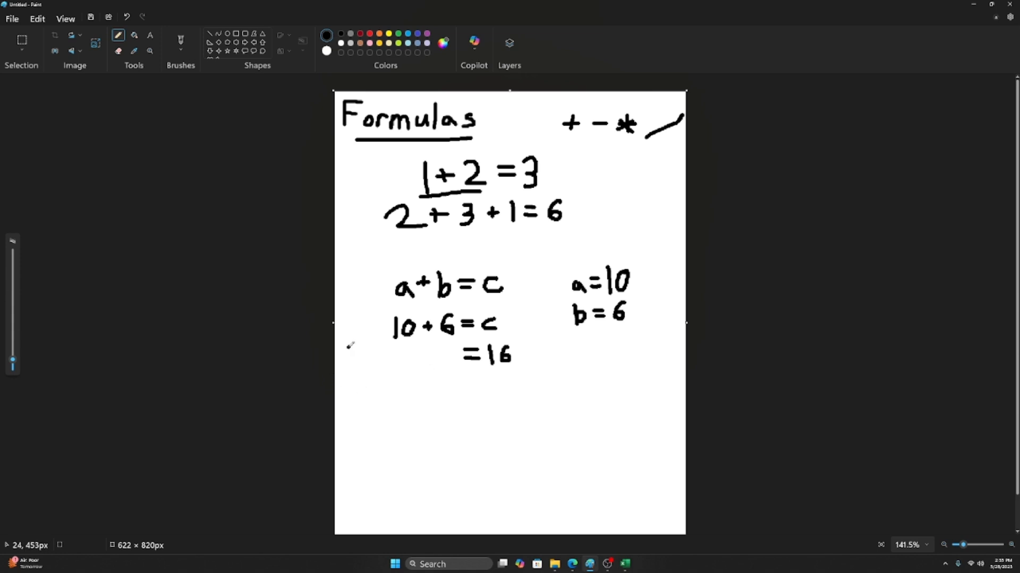
{"action": "left_click_drag", "start_coordinate": [410, 305], "coordinate": [505, 286]}
{"action": "left_click", "coordinate": [379, 243]}
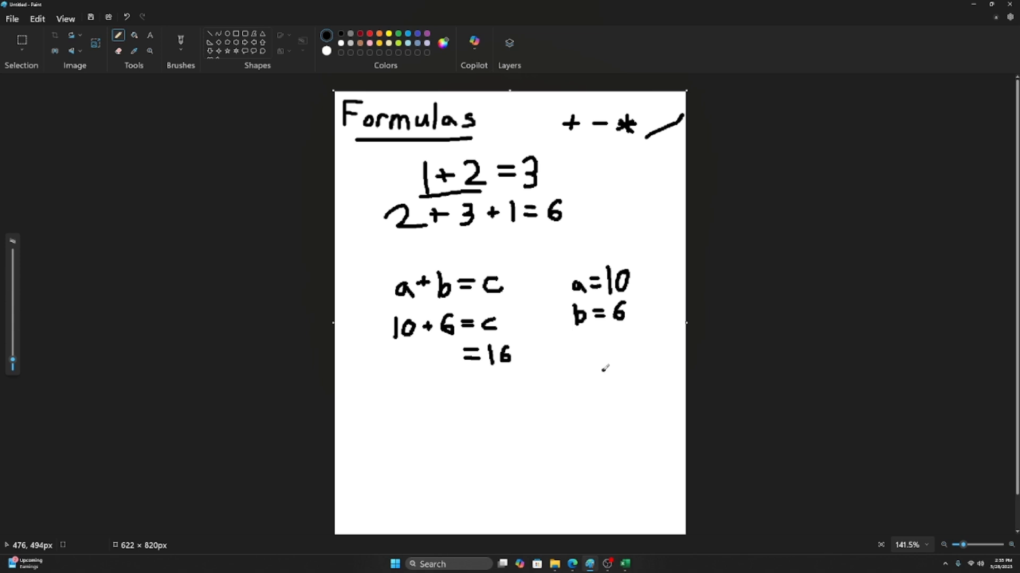
{"action": "left_click", "coordinate": [626, 565]}
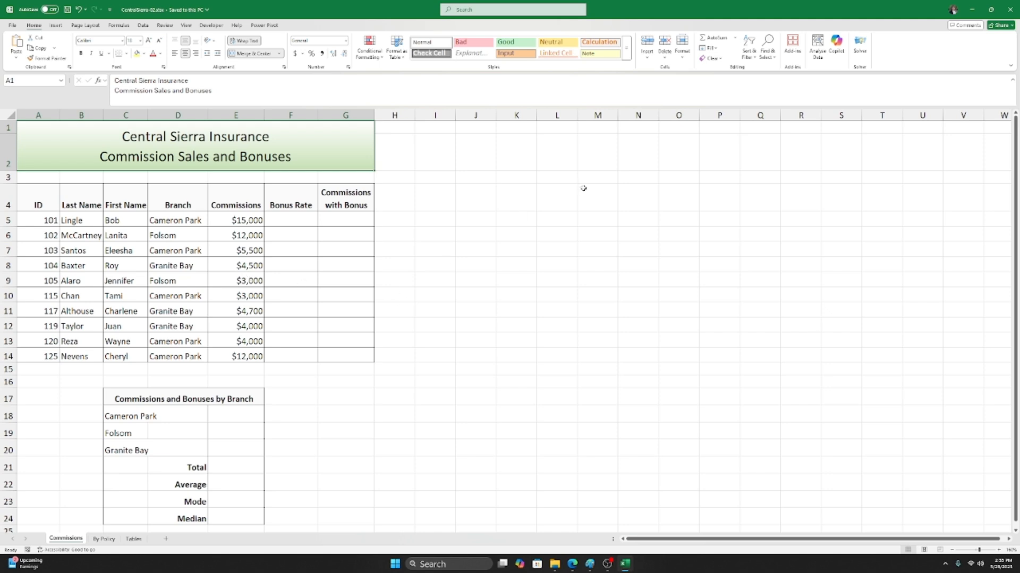
{"action": "left_click", "coordinate": [571, 206]}
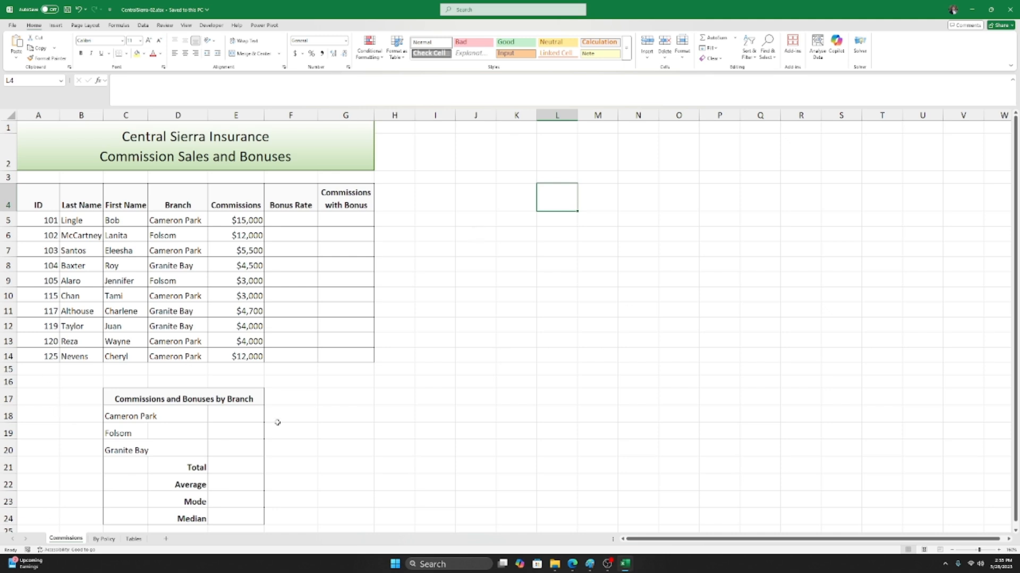
{"action": "left_click", "coordinate": [545, 217]}
{"action": "left_click", "coordinate": [542, 203]}
{"action": "scroll", "coordinate": [571, 215], "scroll_direction": "up", "scroll_amount": 3}
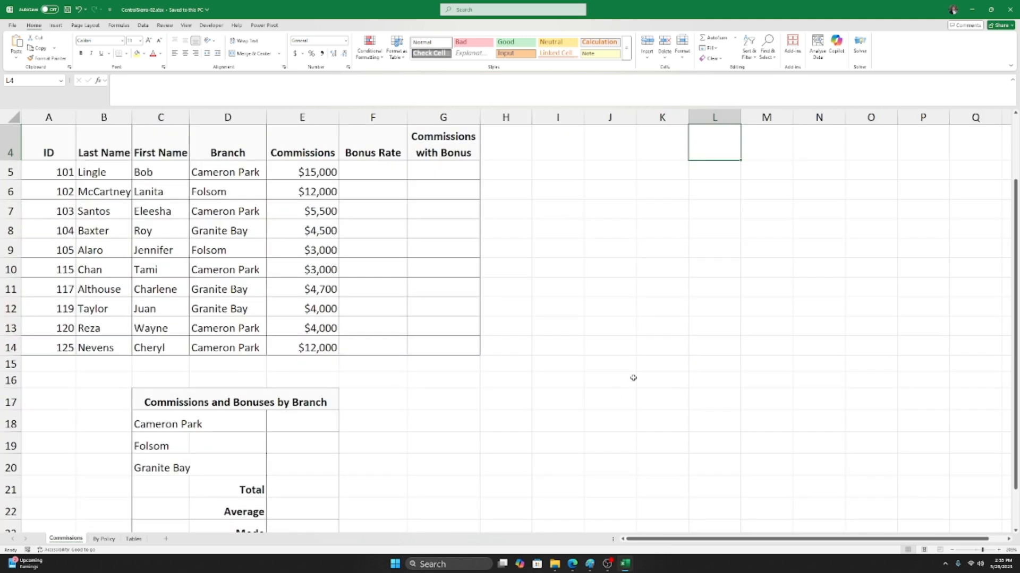
{"action": "scroll", "coordinate": [702, 489], "scroll_direction": "right", "scroll_amount": 1}
{"action": "scroll", "coordinate": [673, 330], "scroll_direction": "up", "scroll_amount": 2}
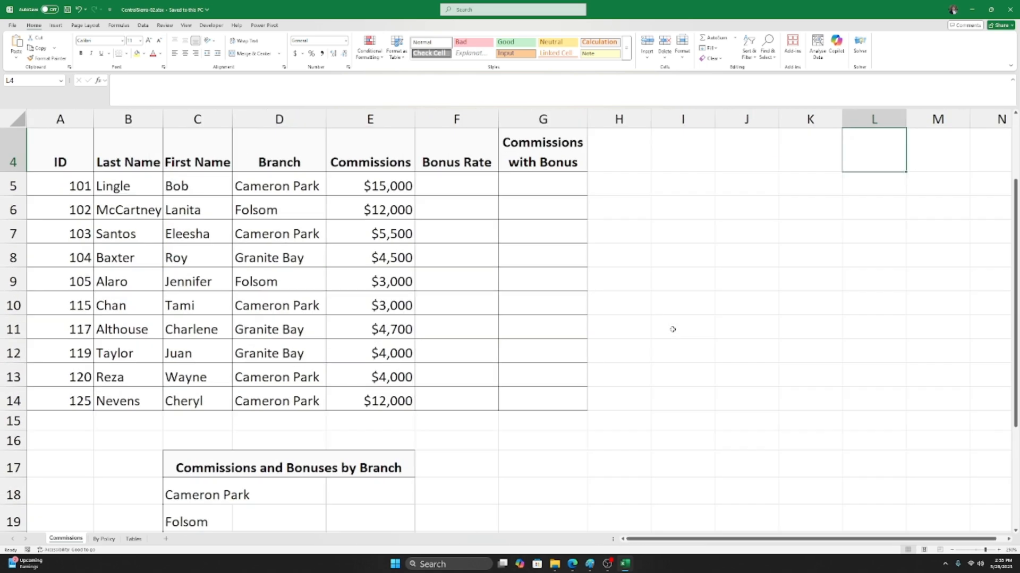
{"action": "scroll", "coordinate": [679, 526], "scroll_direction": "right", "scroll_amount": 1}
{"action": "scroll", "coordinate": [849, 258], "scroll_direction": "up", "scroll_amount": 1}
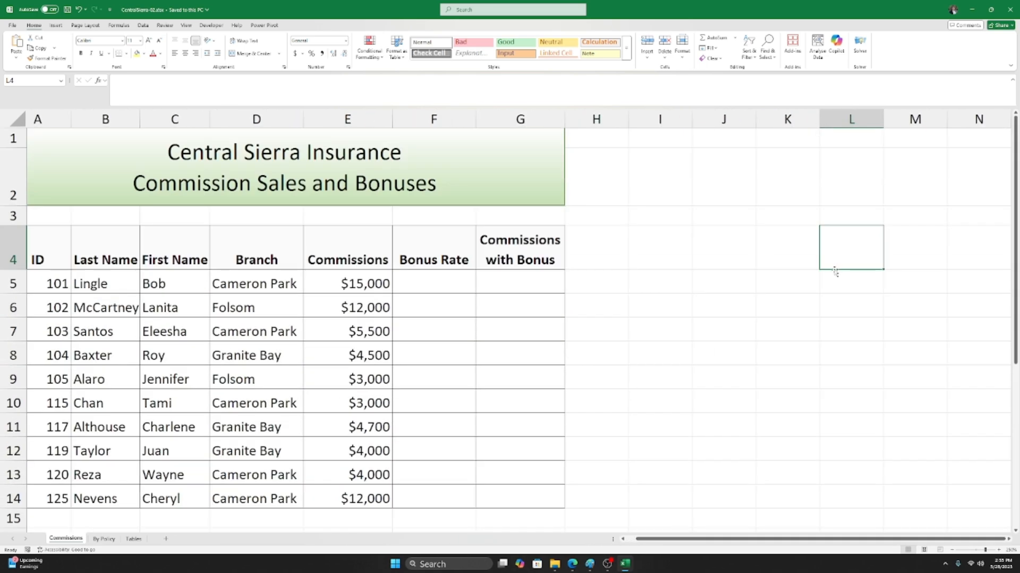
{"action": "left_click", "coordinate": [776, 255]}
{"action": "left_click", "coordinate": [739, 250]}
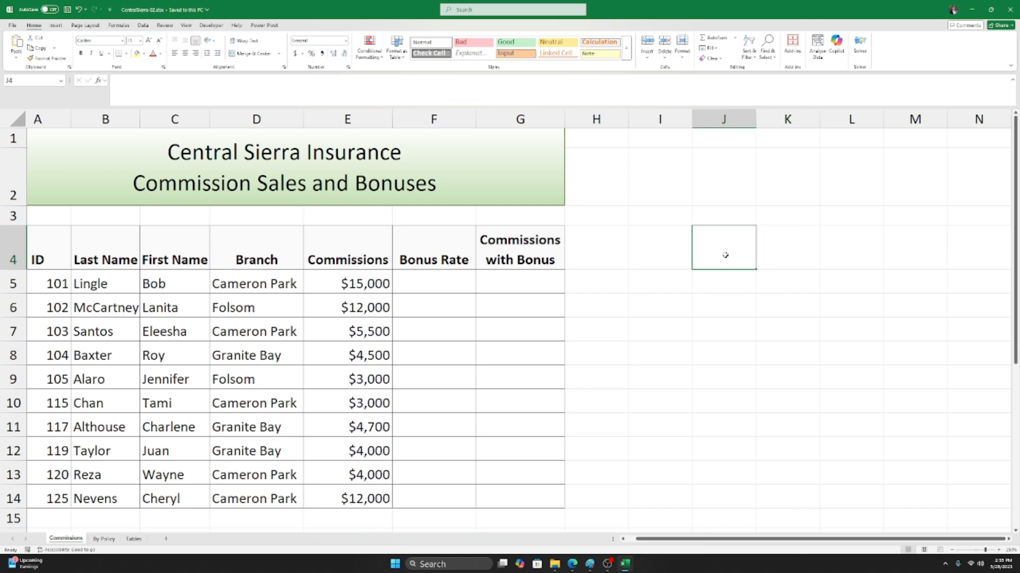
{"action": "left_click", "coordinate": [682, 250]}
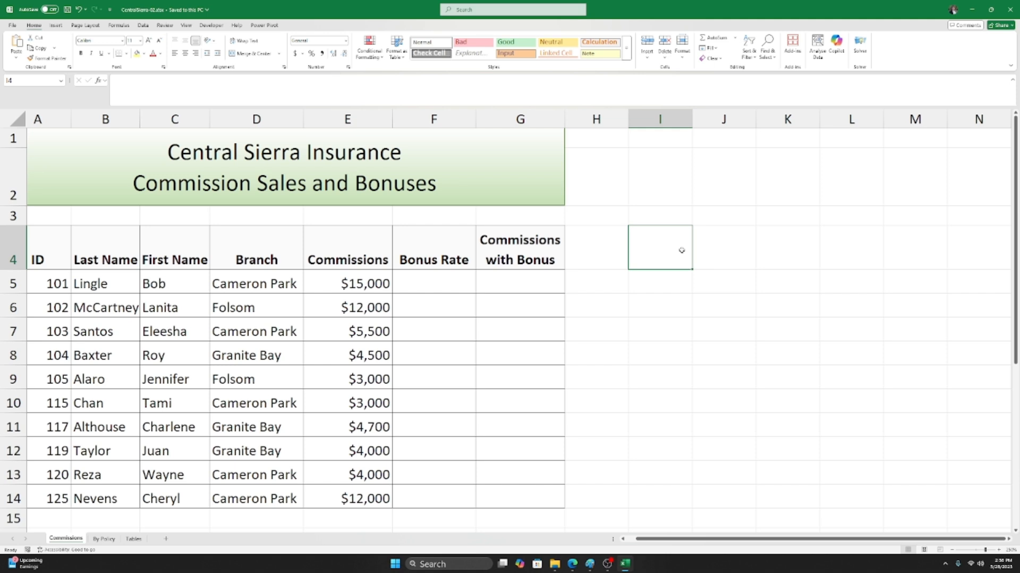
Step: Enter the sample values 10 in I4 and 8 in I5
{"action": "type", "text": "10"}
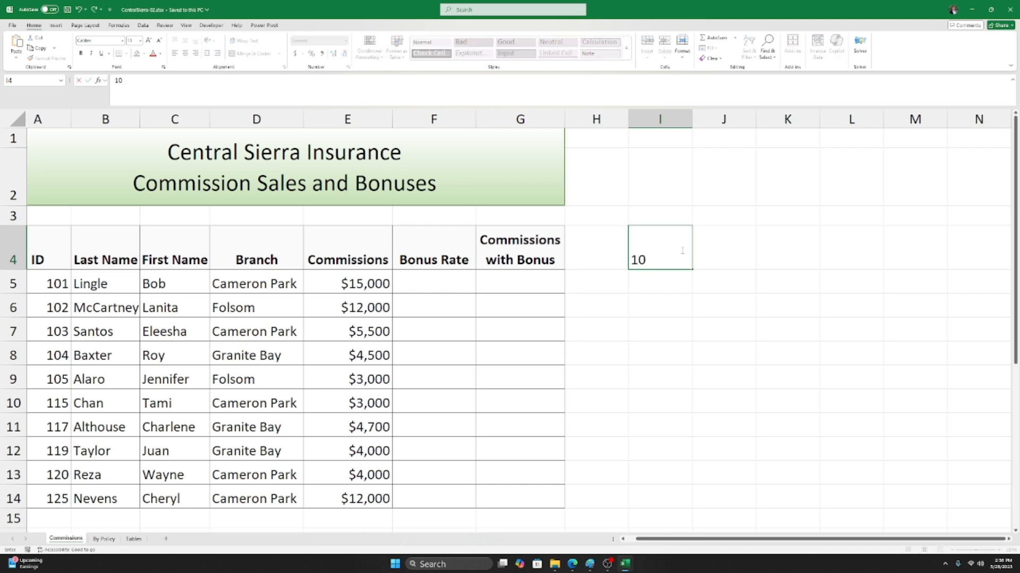
{"action": "key", "text": "Return"}
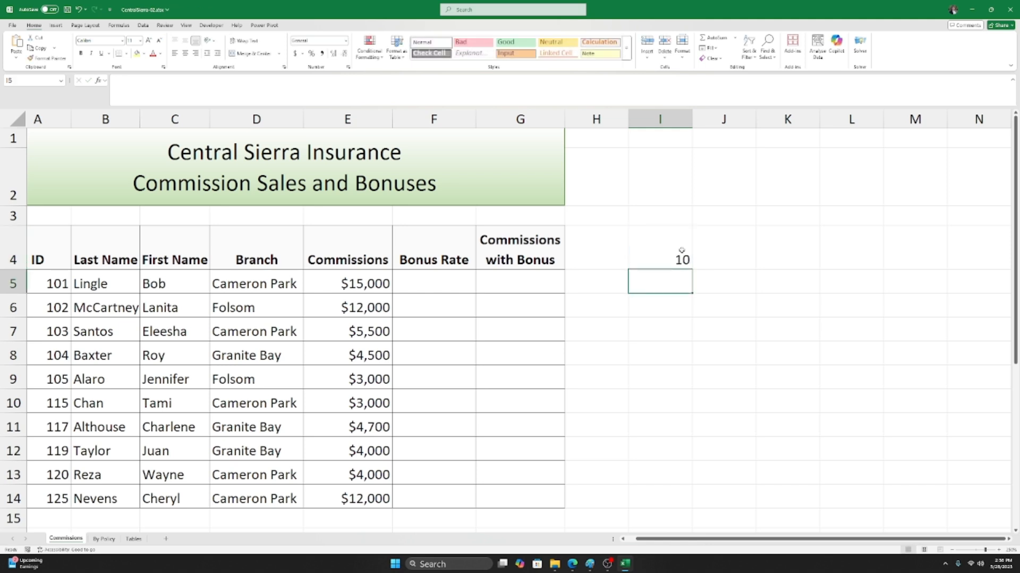
{"action": "type", "text": "8"}
{"action": "left_click", "coordinate": [738, 258]}
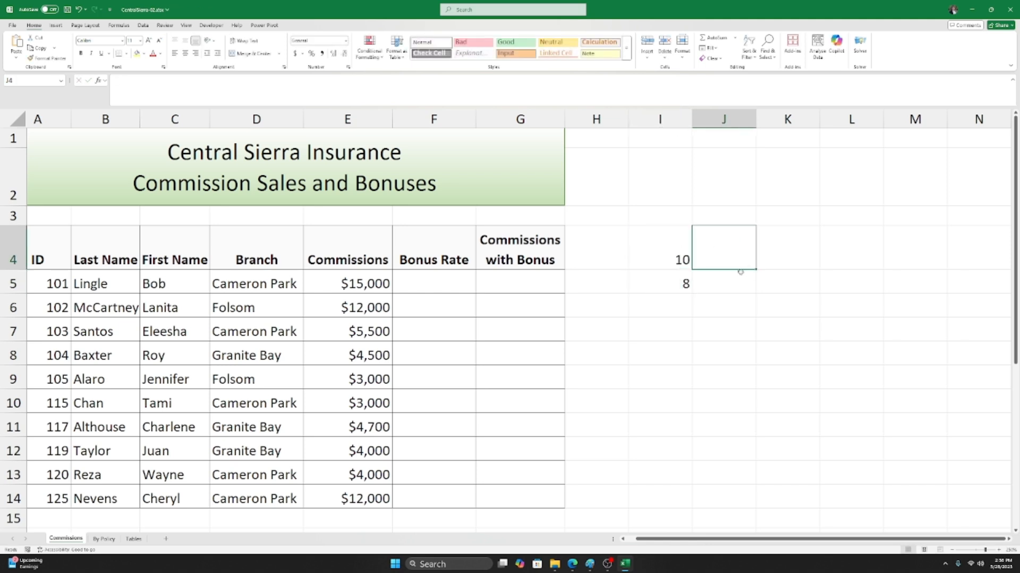
Step: Move between I4 and I5 to point out the sample values, ending on J4 for the formula
{"action": "left_click", "coordinate": [769, 254]}
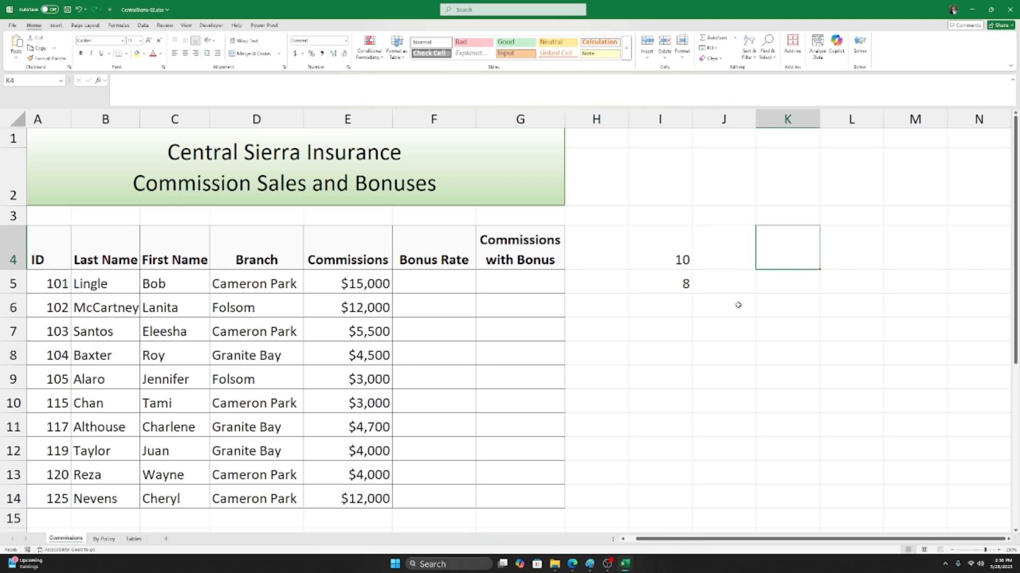
{"action": "left_click", "coordinate": [687, 246]}
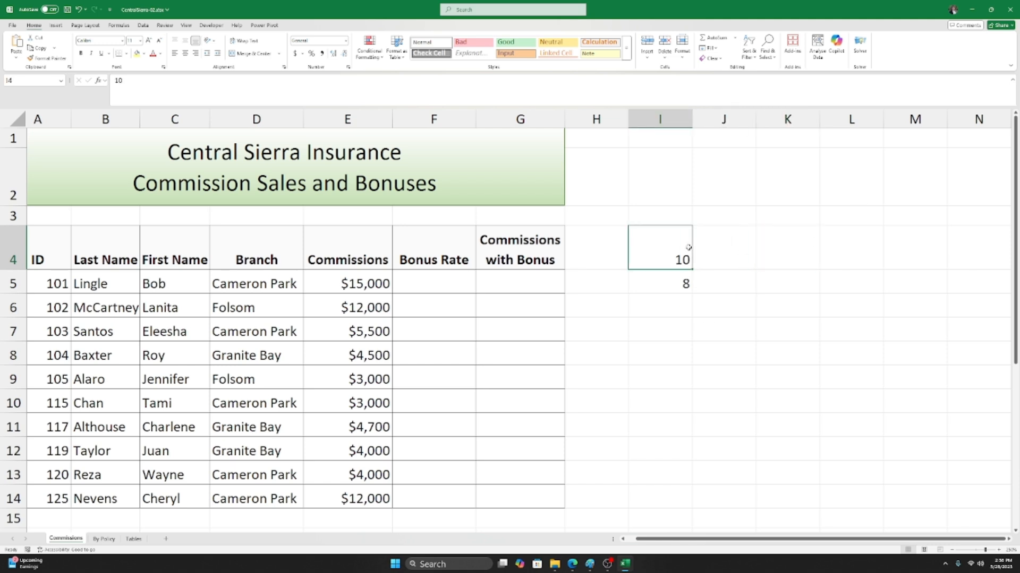
{"action": "left_click", "coordinate": [658, 285]}
{"action": "left_click", "coordinate": [656, 258]}
{"action": "left_click", "coordinate": [663, 278]}
{"action": "left_click", "coordinate": [660, 258]}
{"action": "left_click", "coordinate": [664, 280]}
{"action": "left_click", "coordinate": [667, 258]}
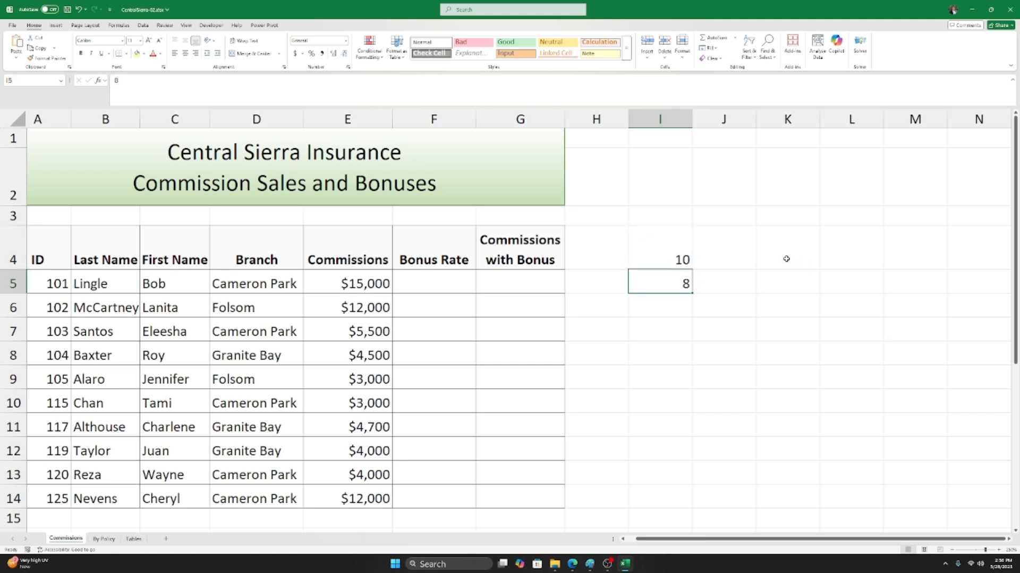
{"action": "left_click", "coordinate": [734, 258]}
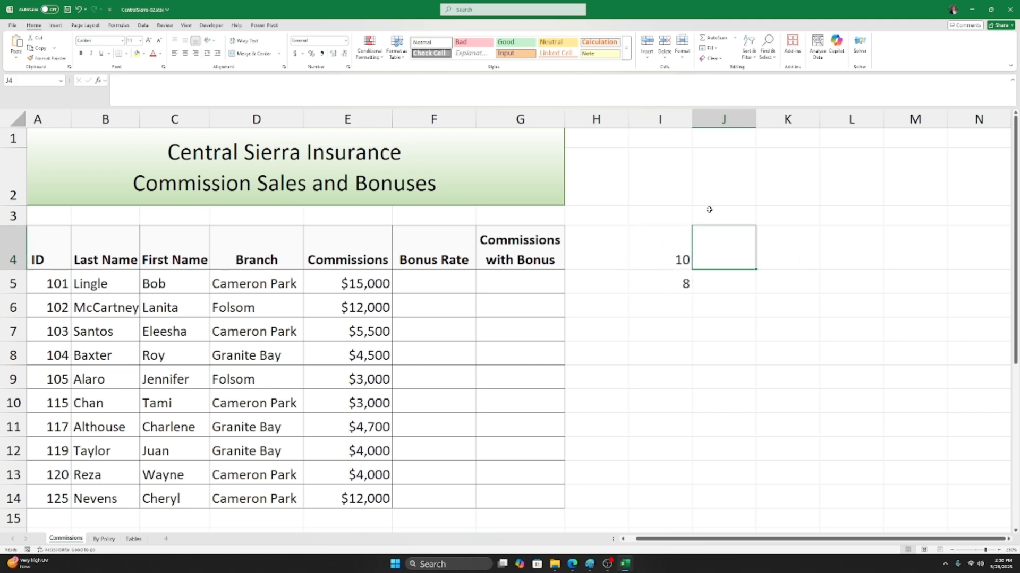
{"action": "left_click", "coordinate": [666, 263]}
{"action": "left_click", "coordinate": [670, 302]}
{"action": "left_click", "coordinate": [673, 282]}
{"action": "left_click", "coordinate": [675, 257]}
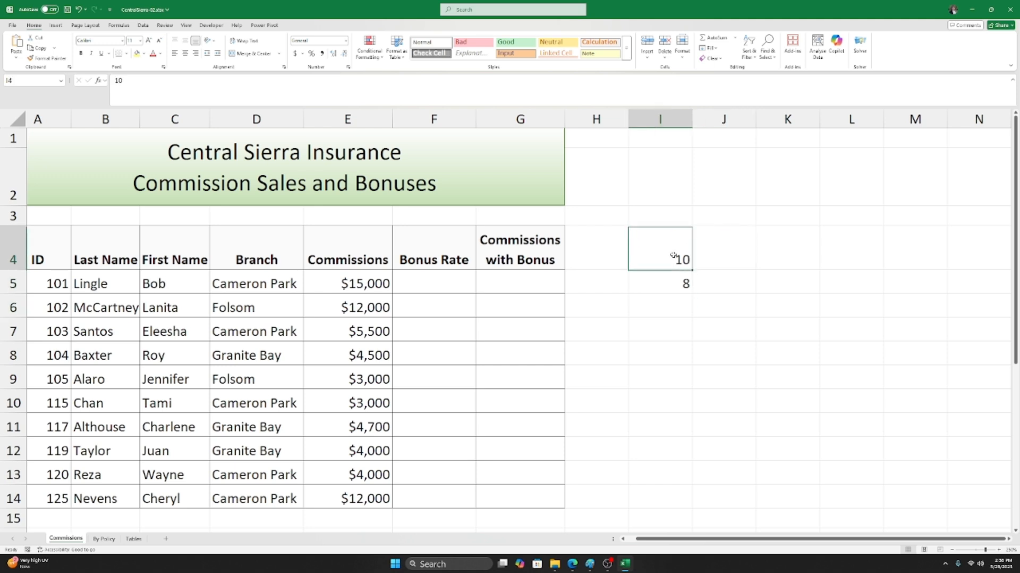
{"action": "left_click", "coordinate": [670, 275]}
{"action": "left_click", "coordinate": [727, 259]}
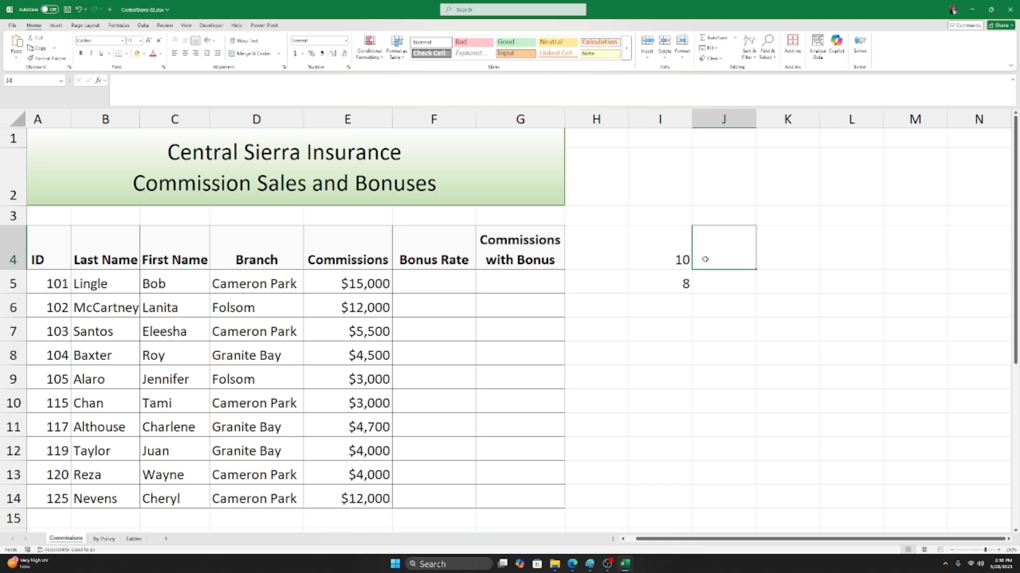
Step: Enter =10+8 in J4 so it shows 18, then reselect J4 to view the formula
{"action": "type", "text": "="}
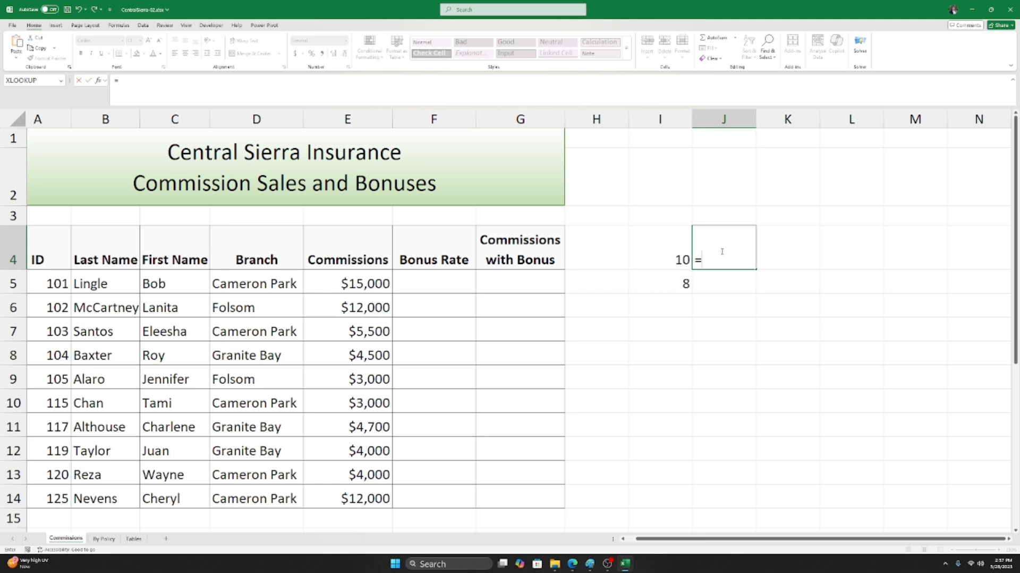
{"action": "type", "text": "10+8"}
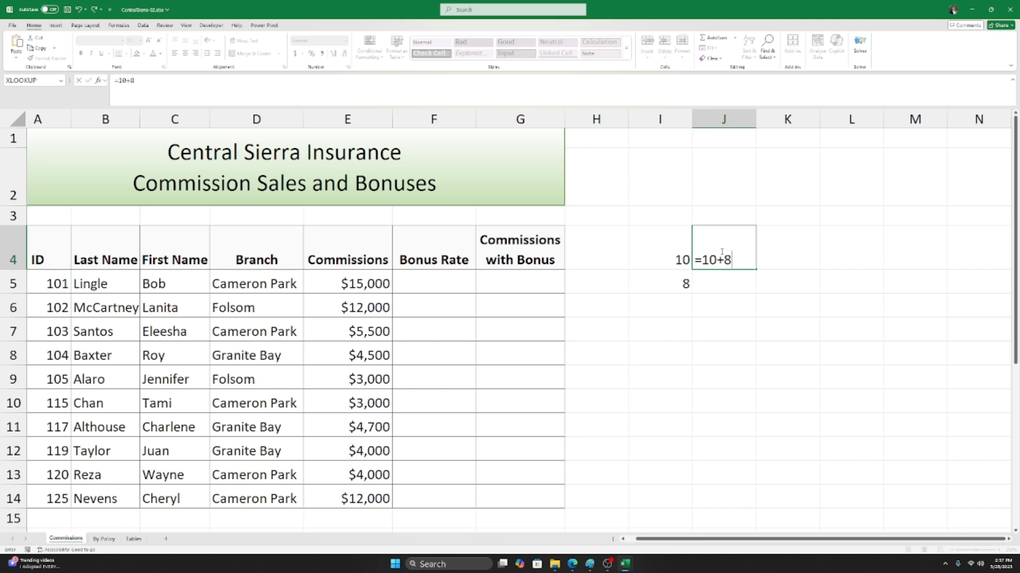
{"action": "key", "text": "Return"}
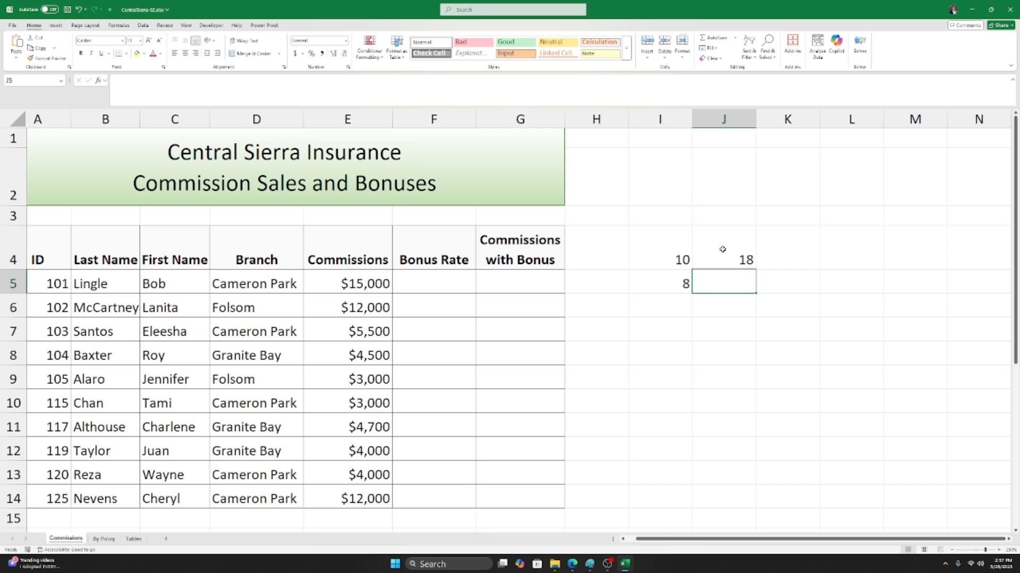
{"action": "left_click", "coordinate": [722, 250]}
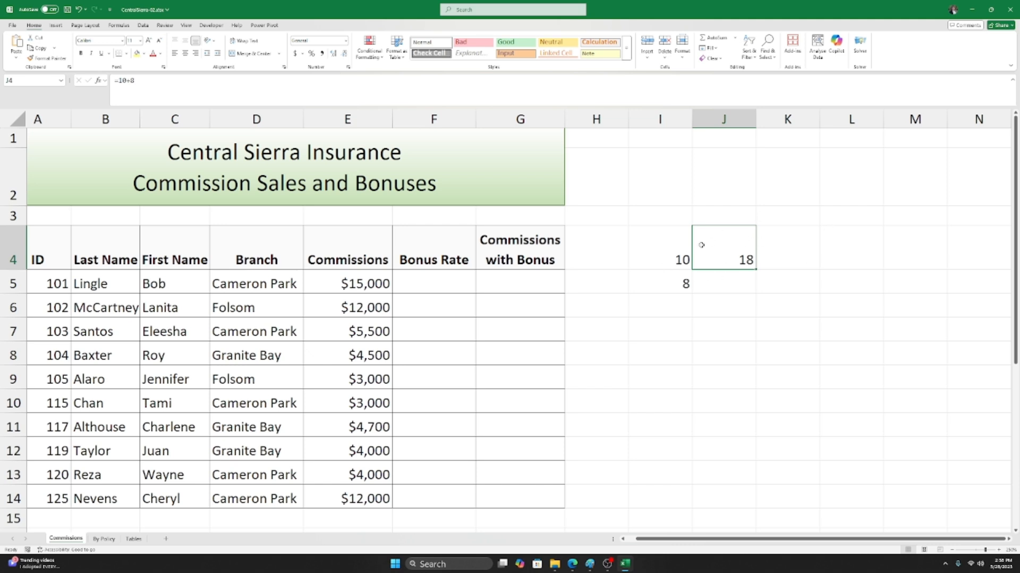
Step: Reopen J4's =10+8 formula with F2, confirm it, and reselect J4 to show it in the formula bar
{"action": "scroll", "coordinate": [701, 244], "scroll_direction": "up", "scroll_amount": 1}
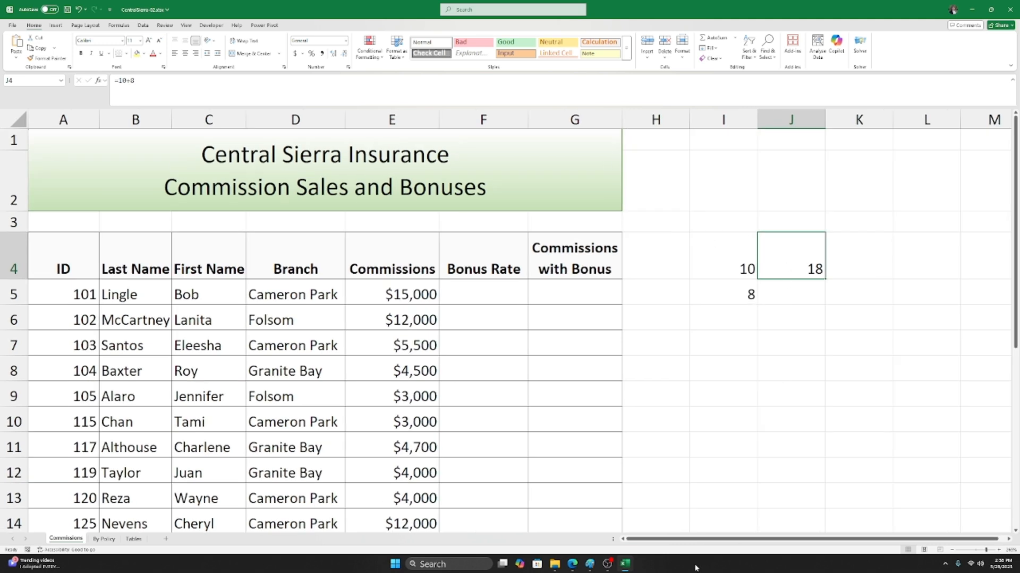
{"action": "left_click_drag", "start_coordinate": [700, 541], "coordinate": [707, 542]}
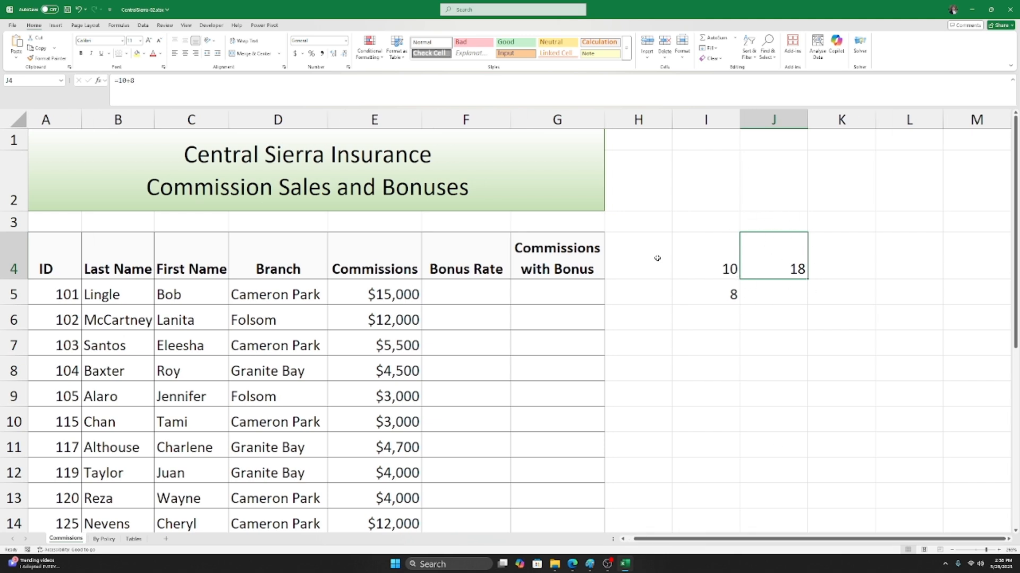
{"action": "left_click", "coordinate": [750, 283]}
{"action": "left_click", "coordinate": [759, 255]}
{"action": "key", "text": "F2"}
{"action": "left_click_drag", "start_coordinate": [121, 81], "coordinate": [114, 81]}
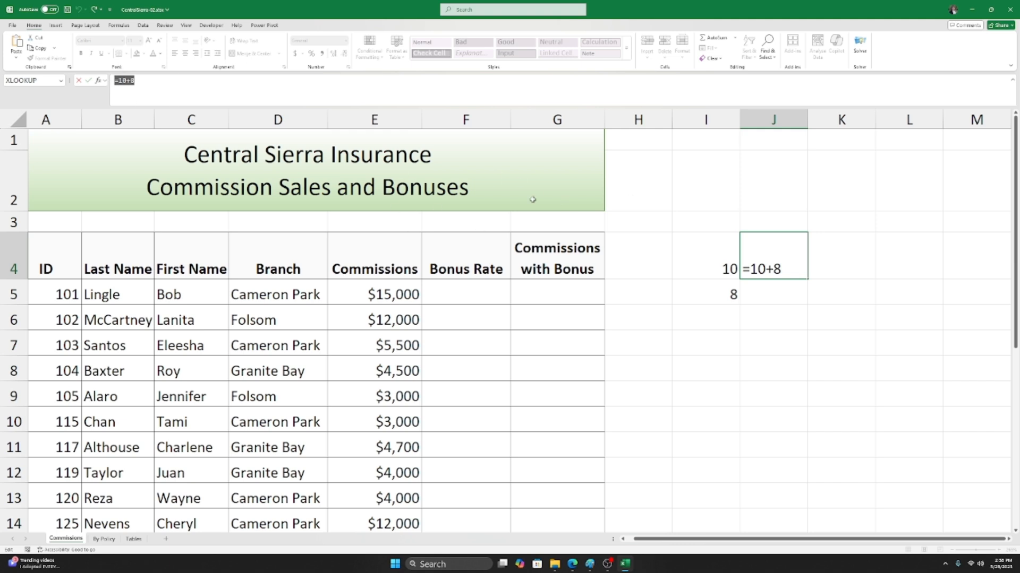
{"action": "left_click", "coordinate": [170, 80]}
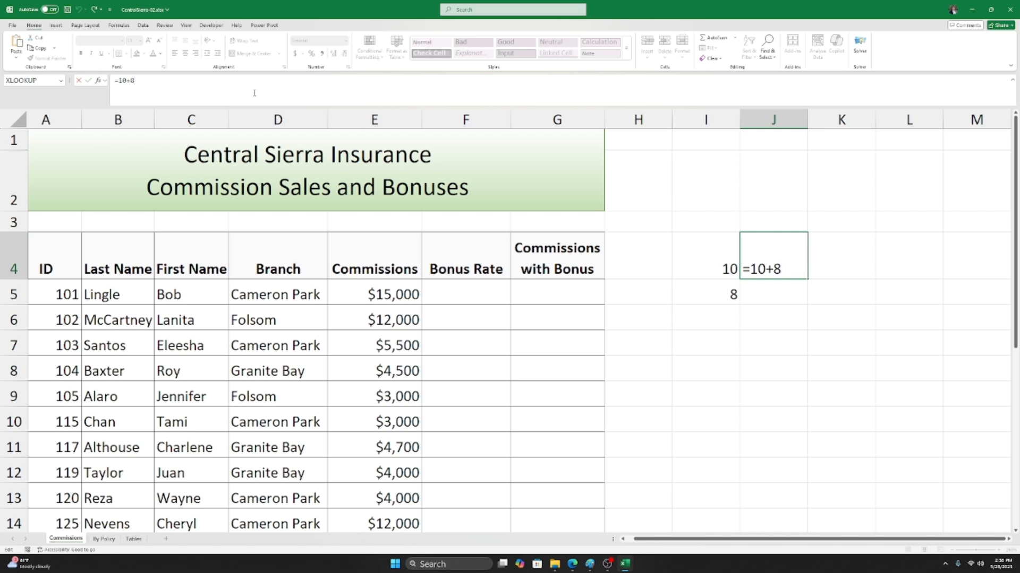
{"action": "key", "text": "Return"}
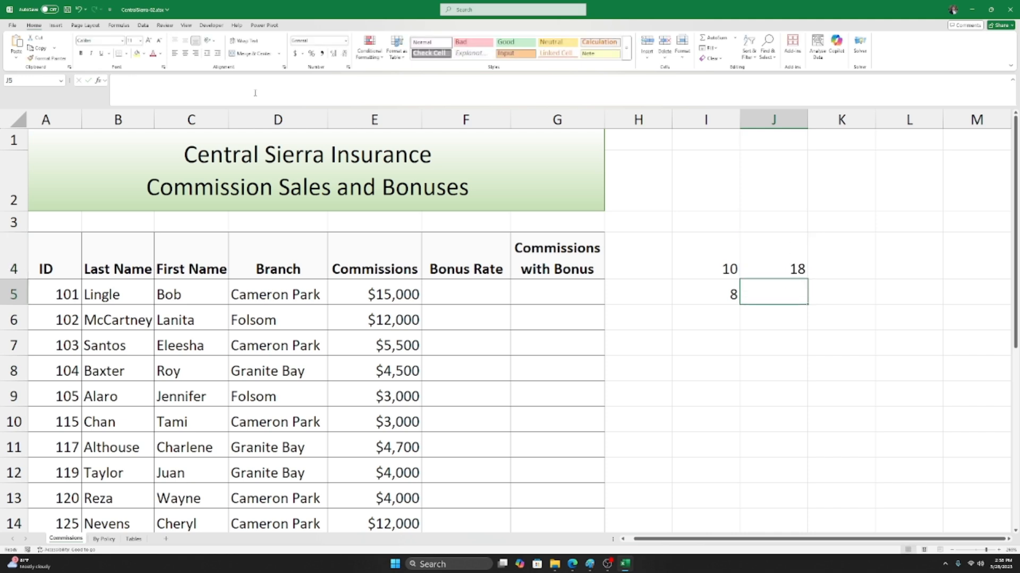
{"action": "left_click", "coordinate": [779, 265]}
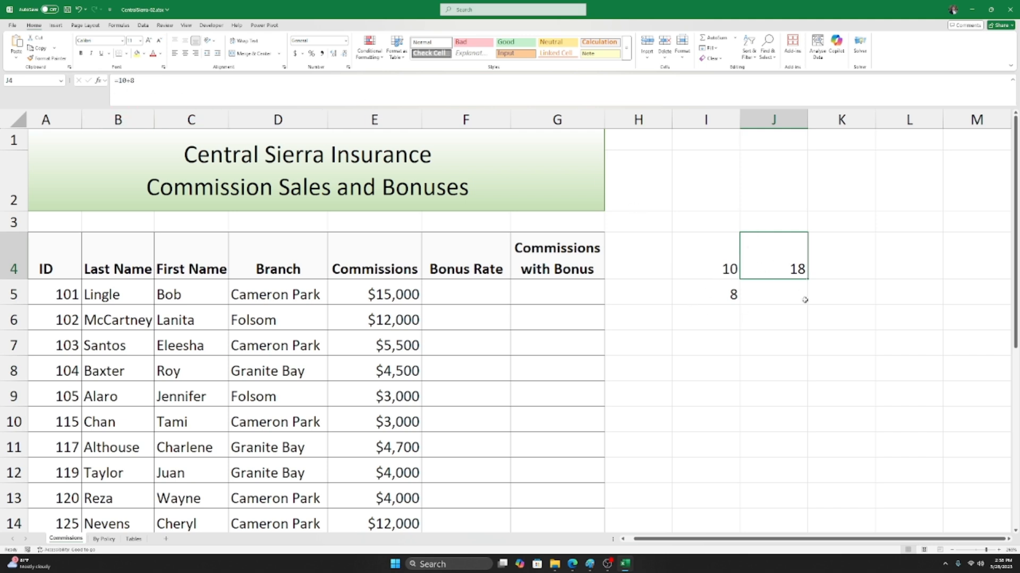
Step: Point back and forth between I4 and I5 to compare the sample values
{"action": "left_click", "coordinate": [701, 292]}
{"action": "left_click", "coordinate": [700, 247]}
{"action": "left_click", "coordinate": [711, 291]}
{"action": "left_click", "coordinate": [707, 254]}
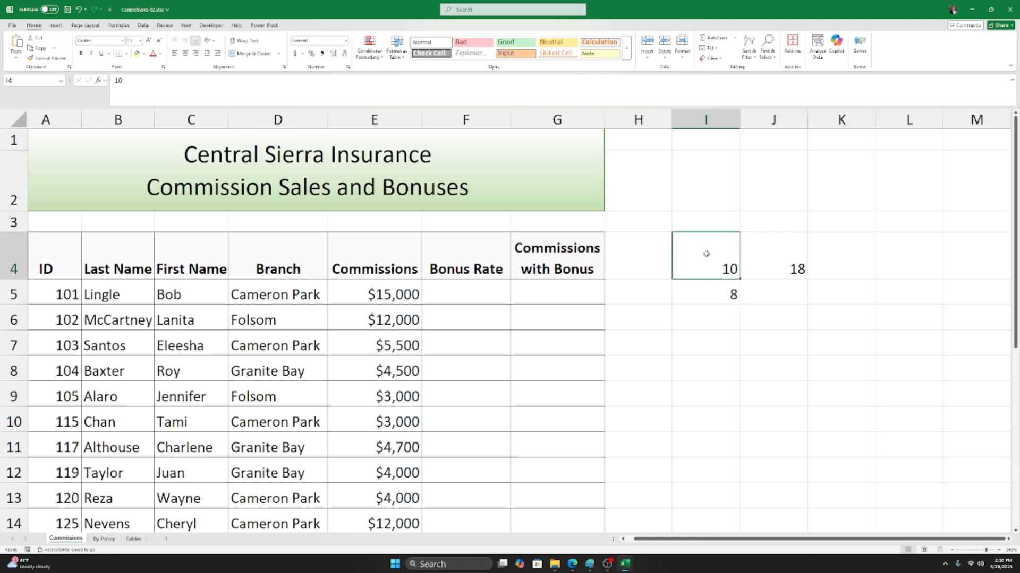
{"action": "left_click", "coordinate": [711, 291]}
{"action": "left_click", "coordinate": [709, 256]}
{"action": "left_click", "coordinate": [716, 294]}
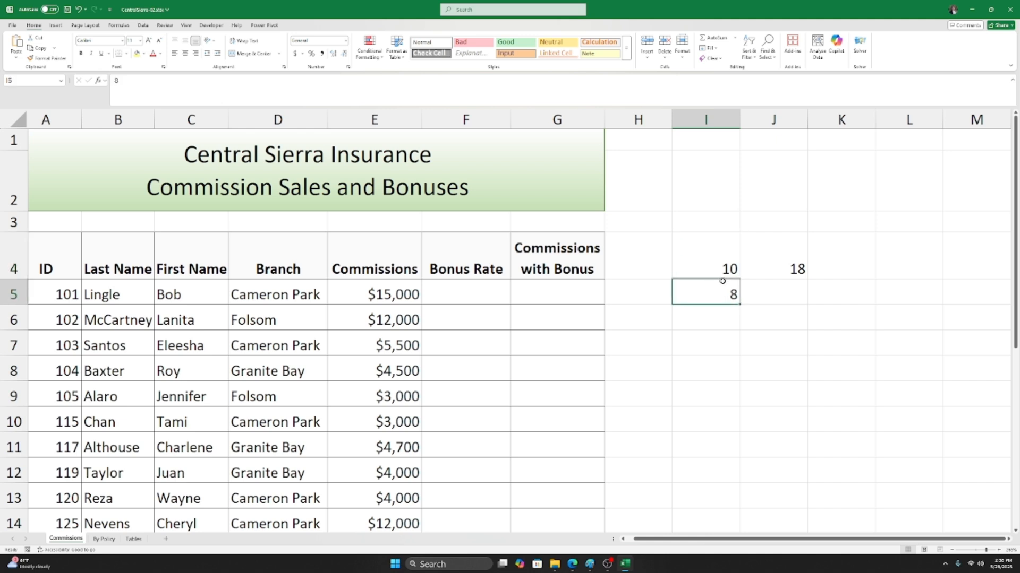
{"action": "left_click", "coordinate": [719, 263]}
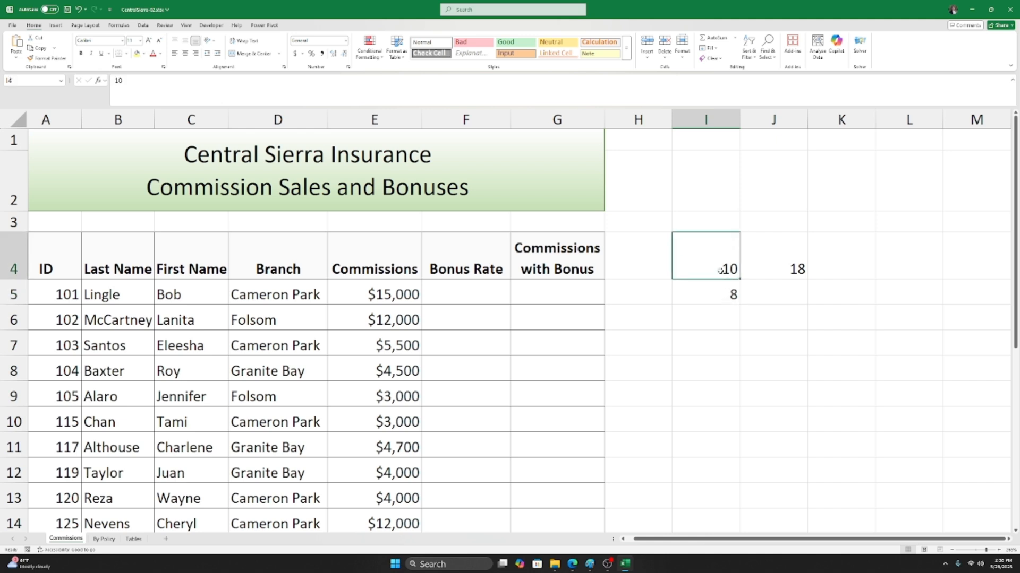
Step: Change I5 to 18 and check that J4's =10+8 still reads 18
{"action": "left_click", "coordinate": [720, 300]}
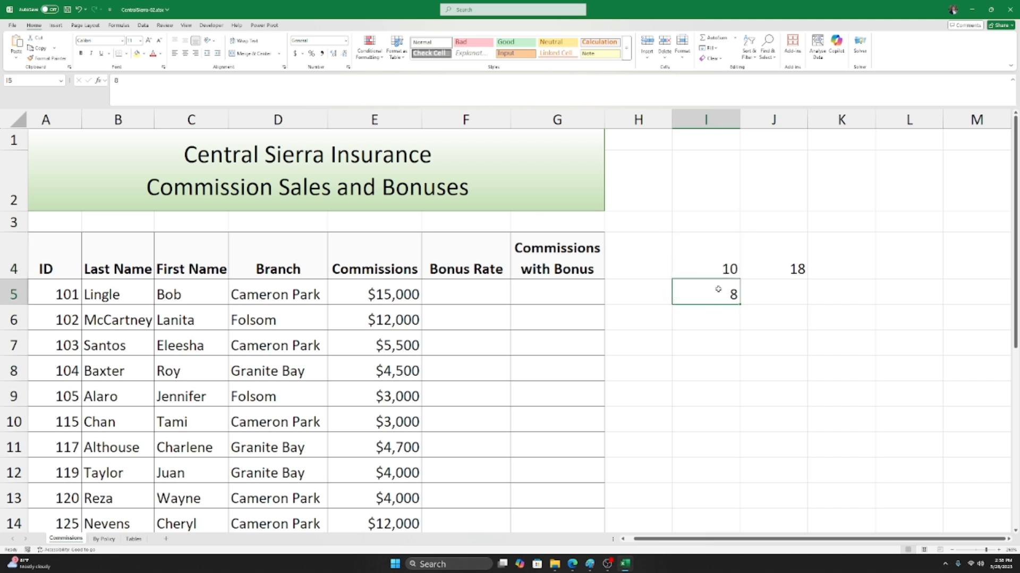
{"action": "type", "text": "18"}
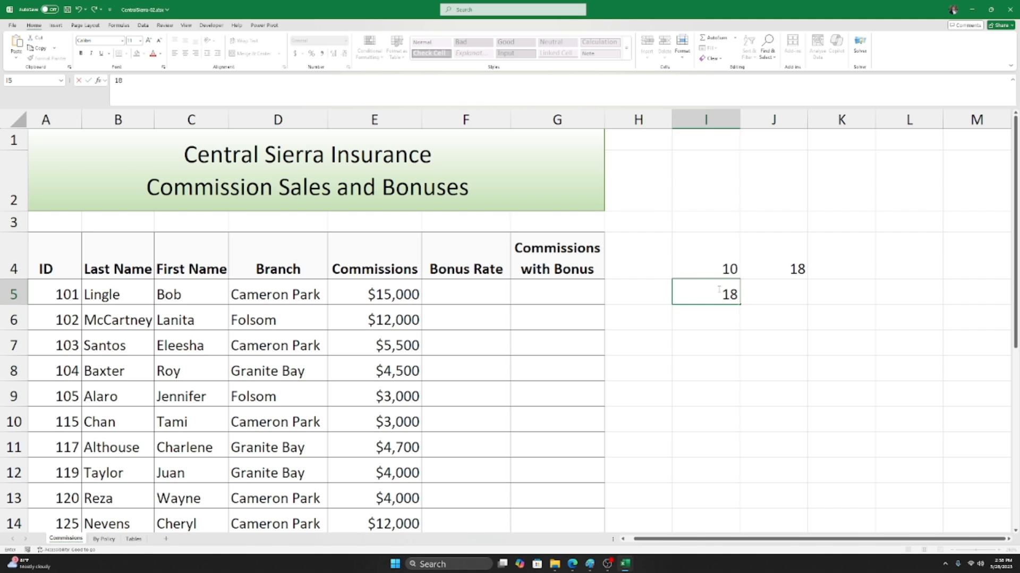
{"action": "key", "text": "Return"}
{"action": "left_click", "coordinate": [718, 291]}
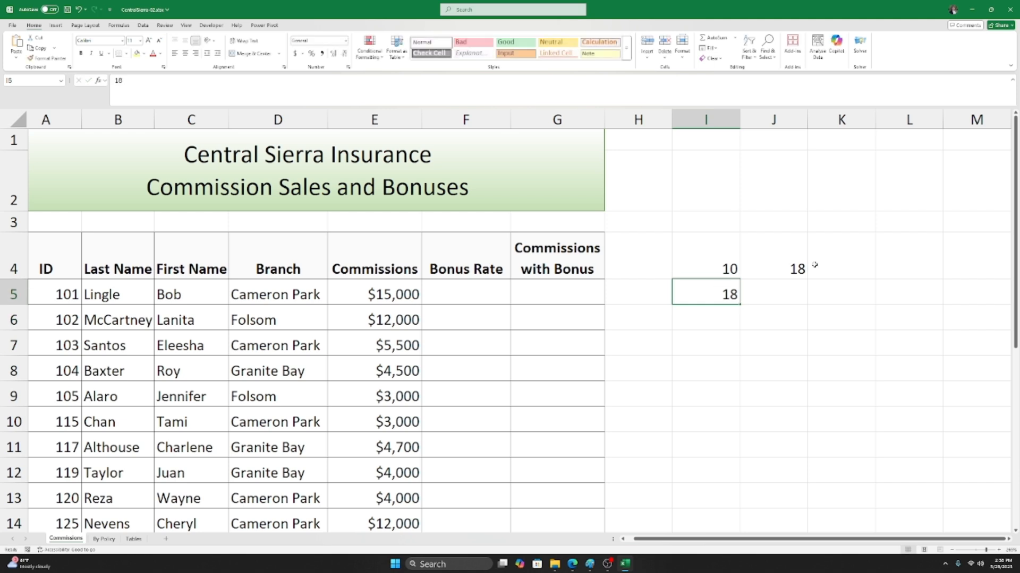
{"action": "left_click", "coordinate": [799, 264]}
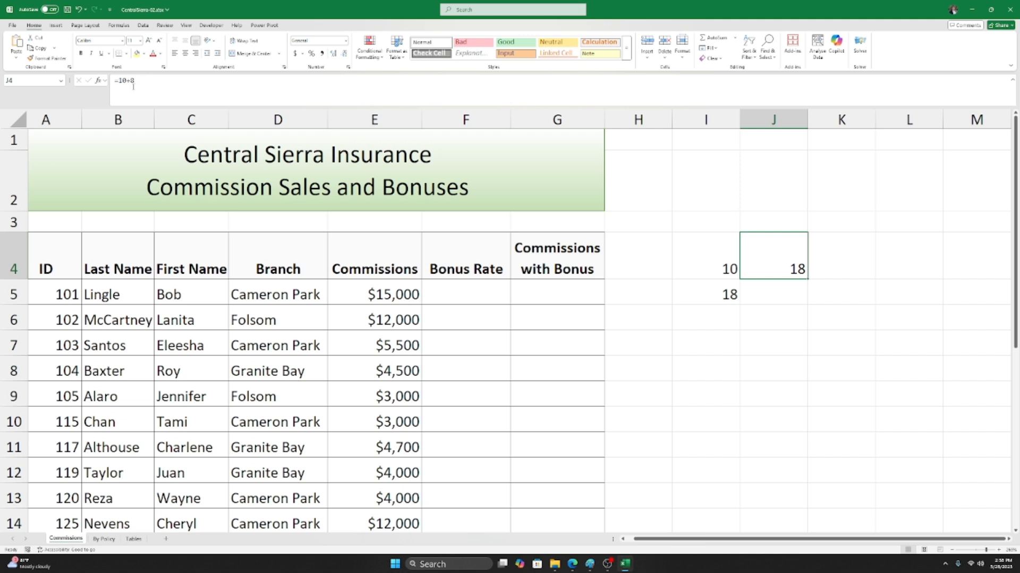
Step: Clear J4's formula back to the equals sign and enter the I4 reference, fixing mistyped row numbers
{"action": "double_click", "coordinate": [779, 262]}
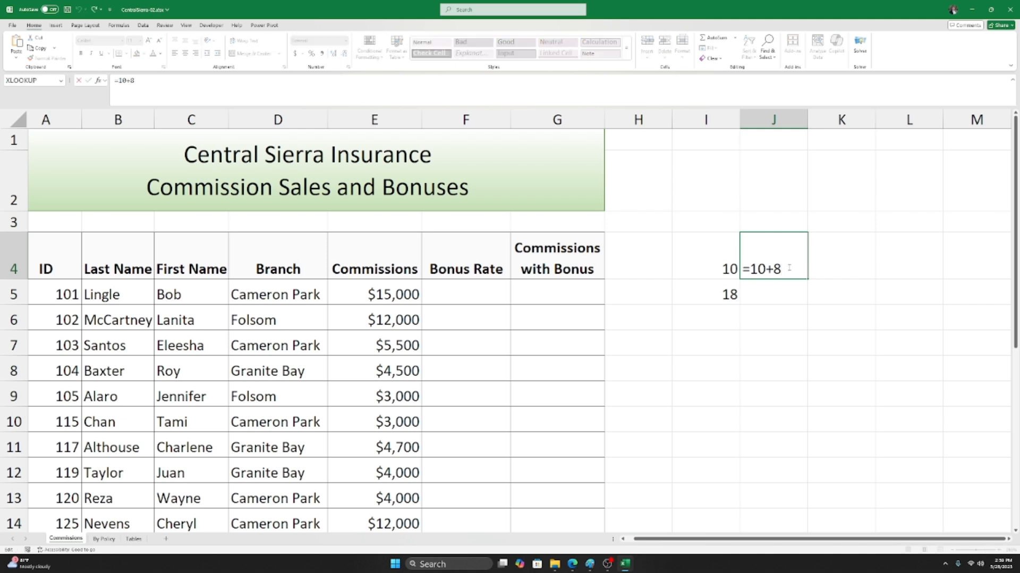
{"action": "key", "text": "BackSpace"}
{"action": "key", "text": "BackSpace"}
{"action": "key", "text": "BackSpace"}
{"action": "key", "text": "BackSpace"}
{"action": "type", "text": "I"}
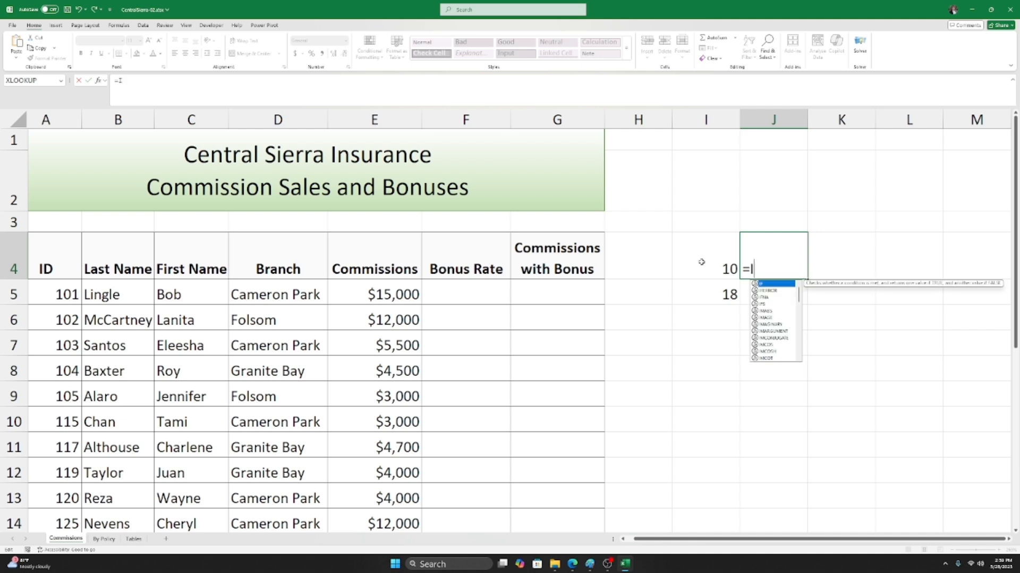
{"action": "type", "text": "4"}
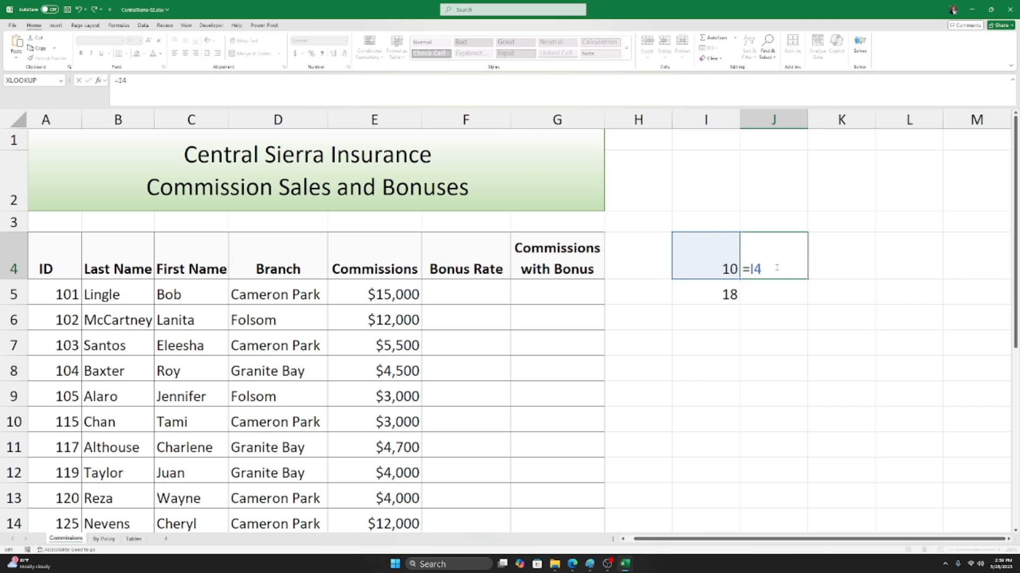
{"action": "key", "text": "BackSpace"}
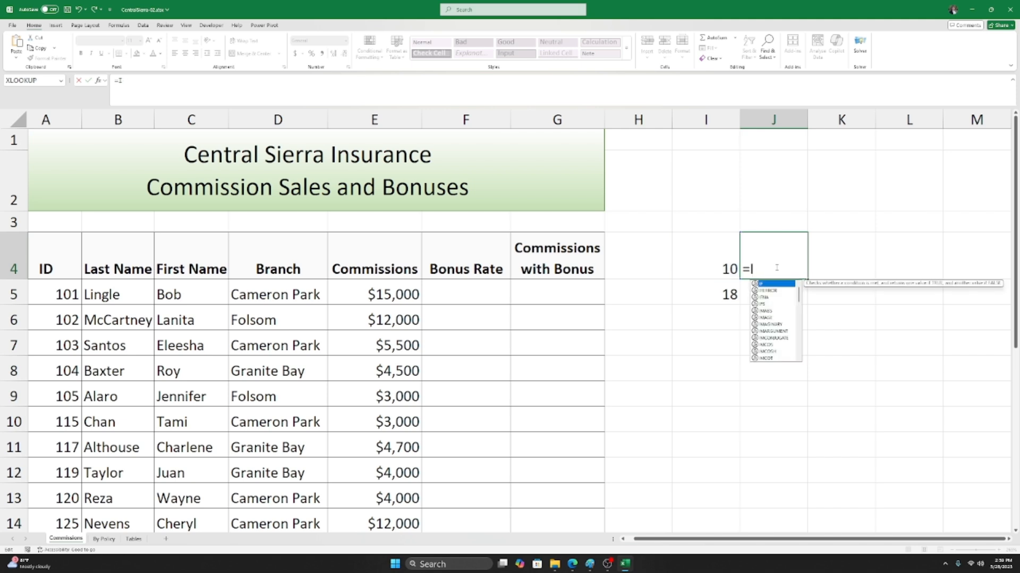
{"action": "type", "text": "5"}
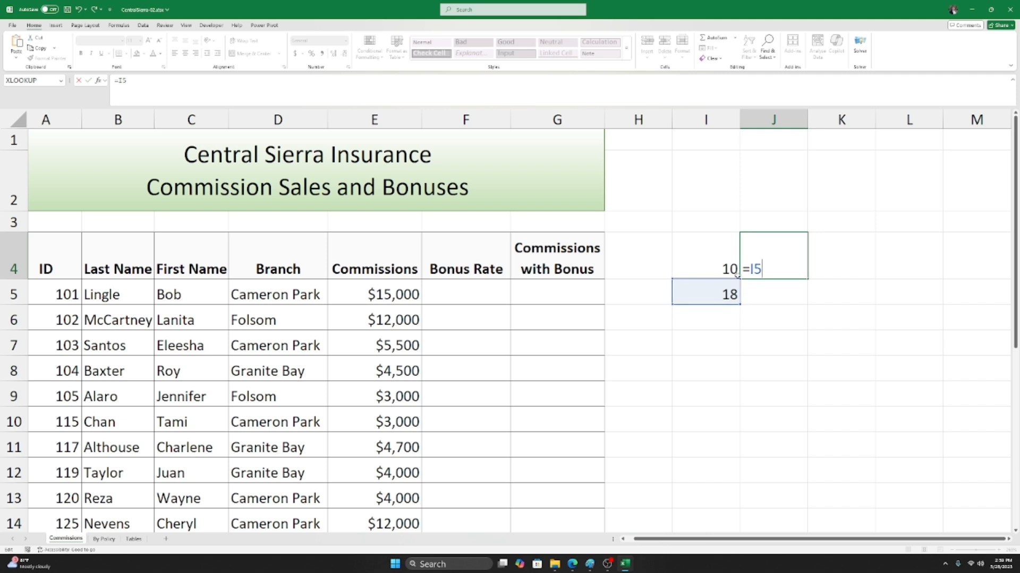
{"action": "key", "text": "BackSpace"}
{"action": "type", "text": "15"}
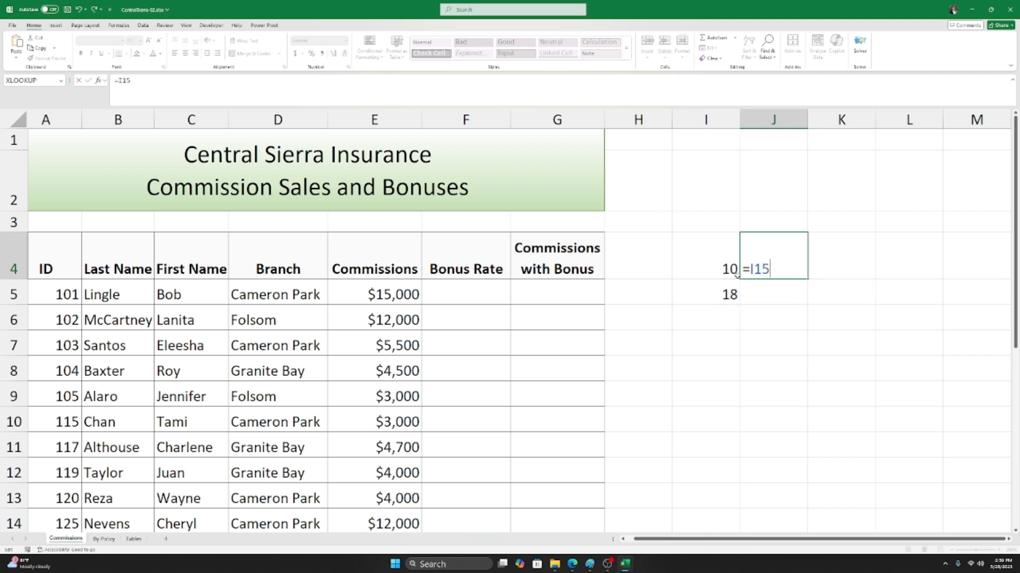
{"action": "scroll", "coordinate": [733, 287], "scroll_direction": "down", "scroll_amount": 1}
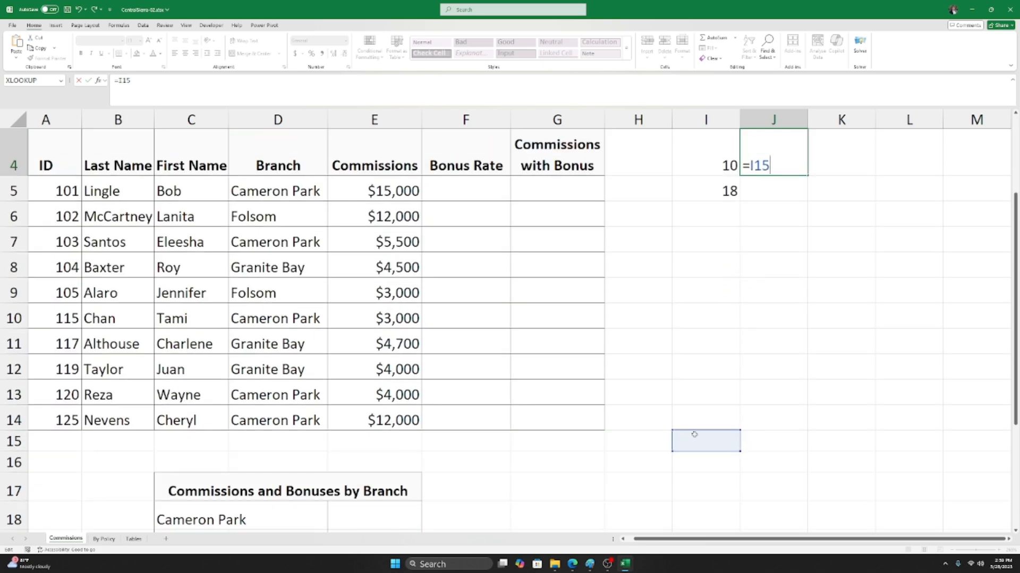
{"action": "scroll", "coordinate": [687, 434], "scroll_direction": "up", "scroll_amount": 1}
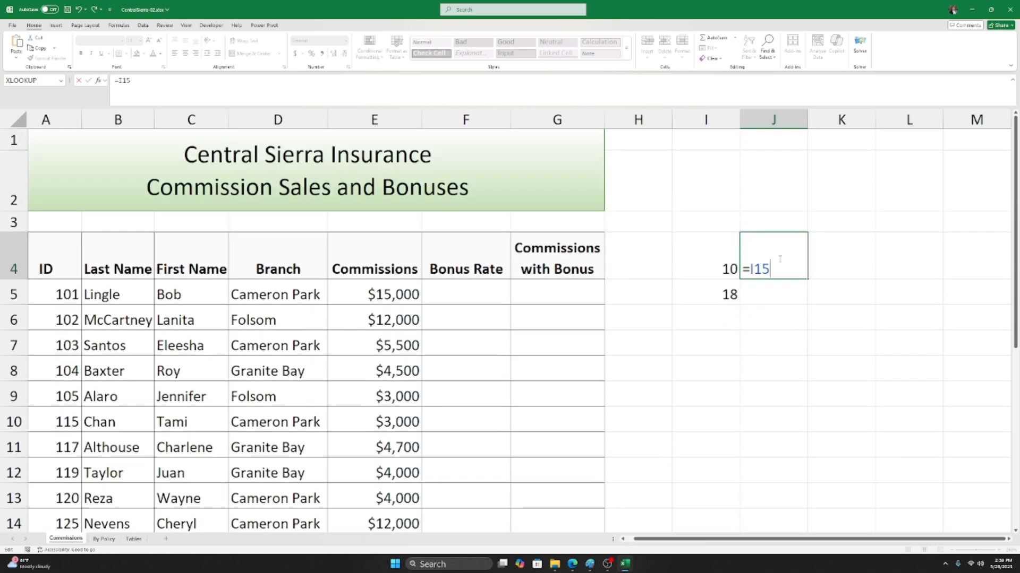
{"action": "key", "text": "BackSpace"}
{"action": "key", "text": "BackSpace"}
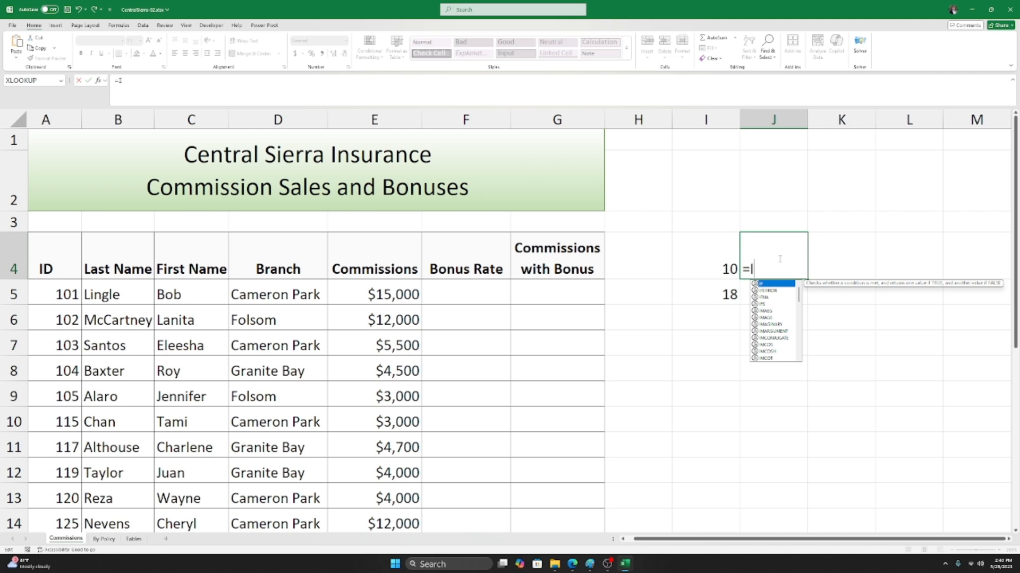
{"action": "type", "text": "4"}
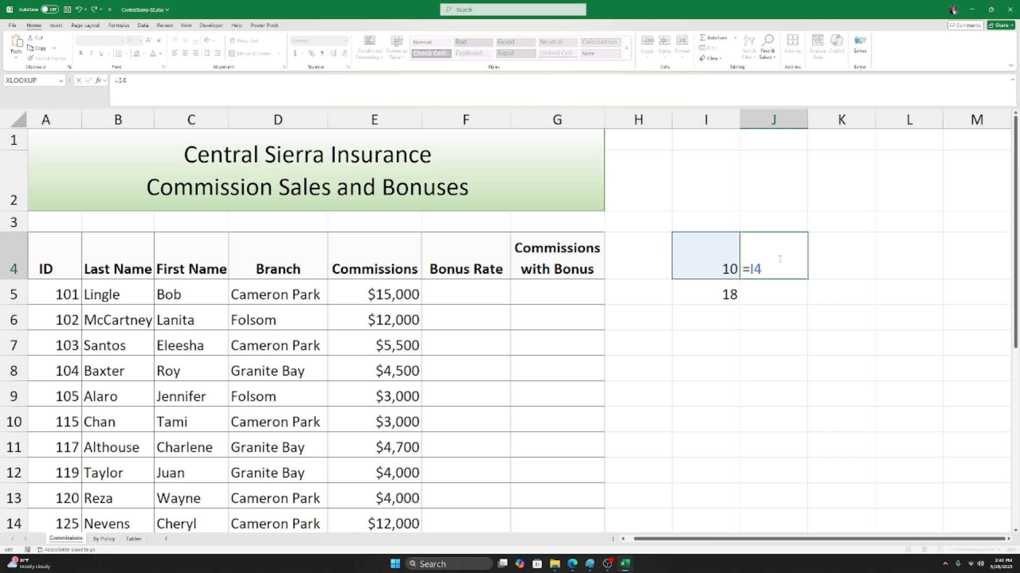
Step: Complete the formula as =I4+I5 so J4 shows 28
{"action": "type", "text": "+"}
{"action": "type", "text": "I5"}
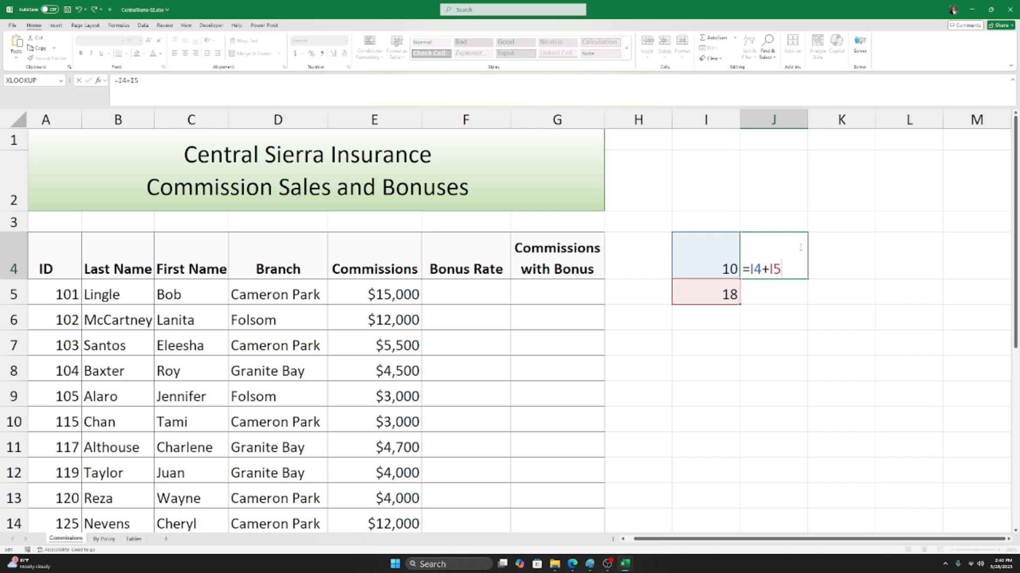
{"action": "key", "text": "Return"}
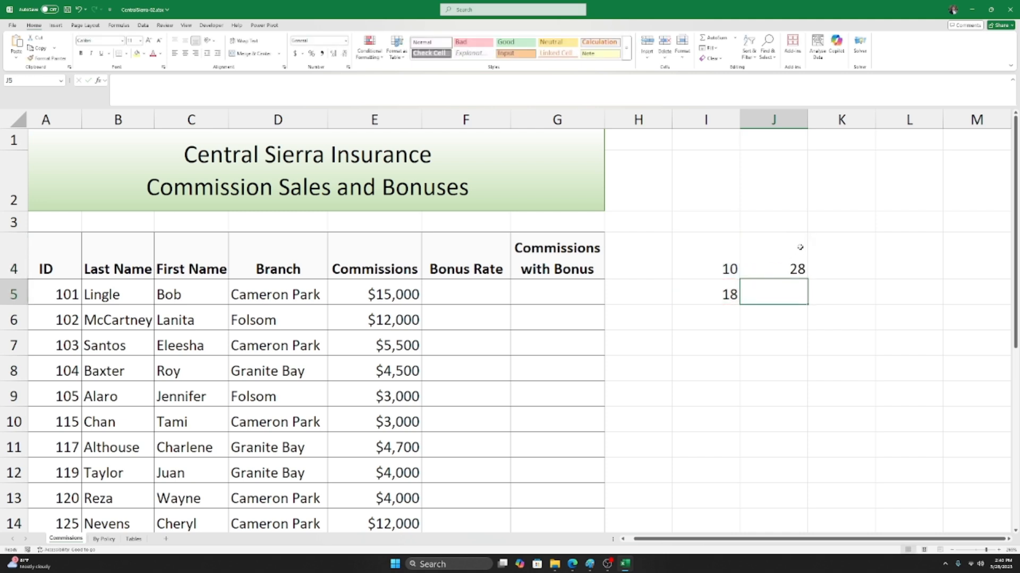
Step: Change I4 to 7 and check that J4 recalculates to 25
{"action": "left_click", "coordinate": [800, 248]}
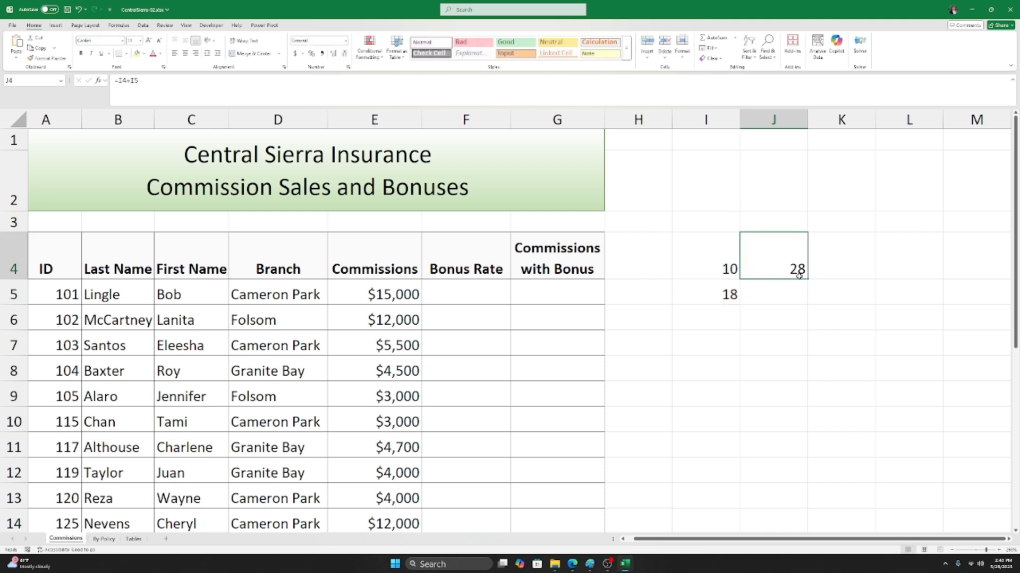
{"action": "left_click", "coordinate": [704, 276]}
{"action": "left_click", "coordinate": [702, 289]}
{"action": "left_click", "coordinate": [710, 261]}
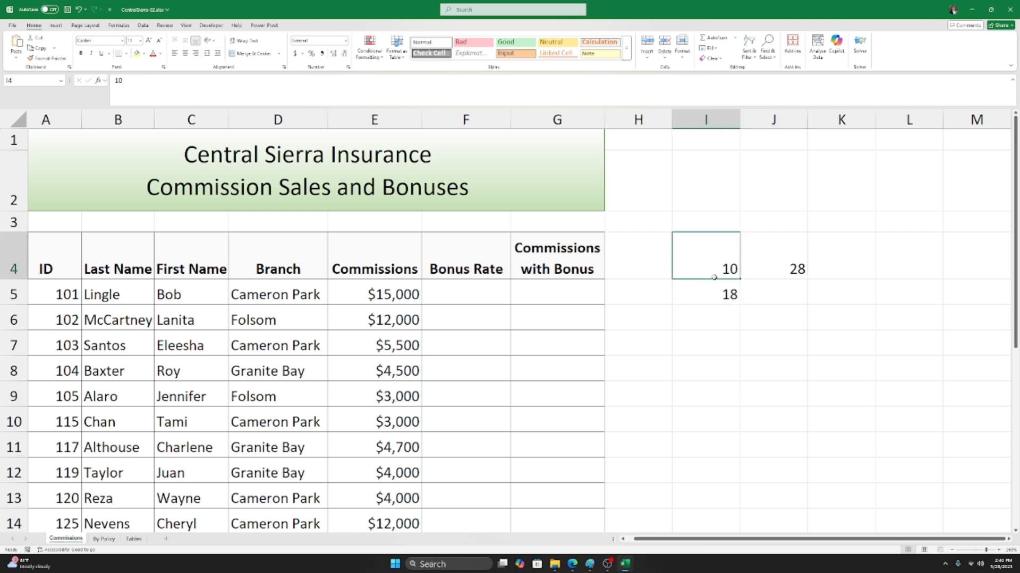
{"action": "left_click", "coordinate": [714, 291]}
{"action": "left_click", "coordinate": [717, 275]}
{"action": "type", "text": "7"}
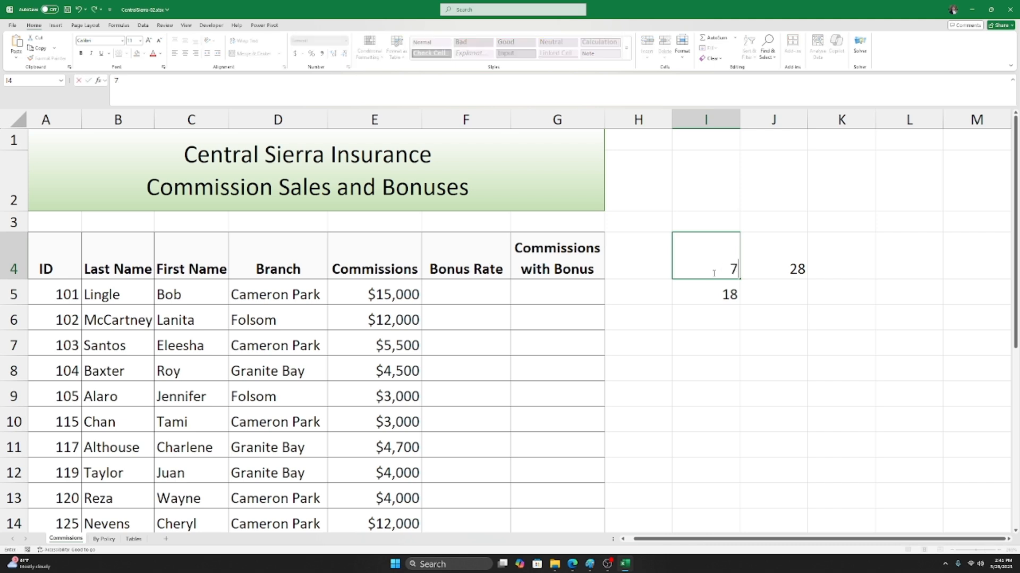
{"action": "key", "text": "Return"}
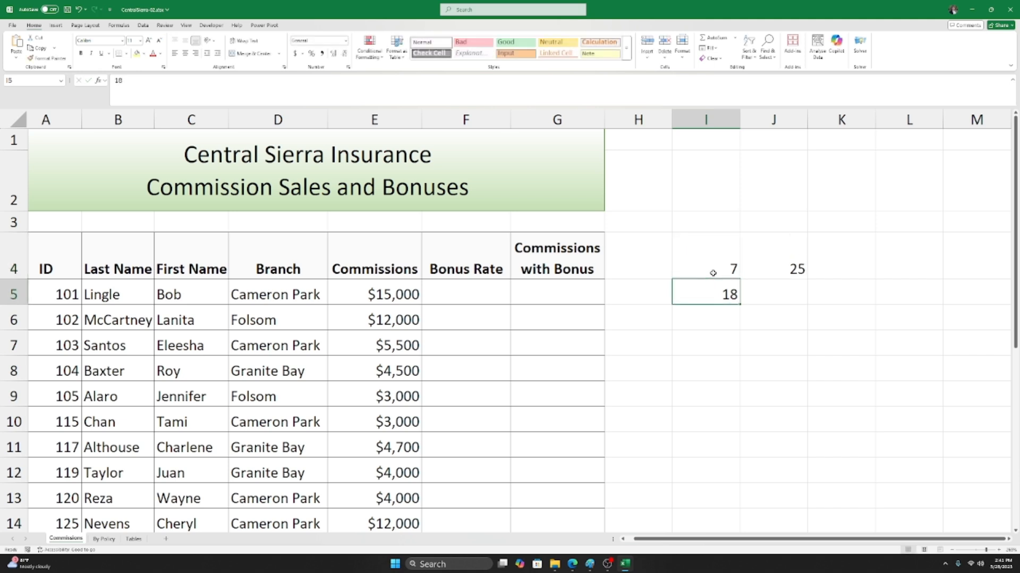
{"action": "left_click", "coordinate": [793, 262]}
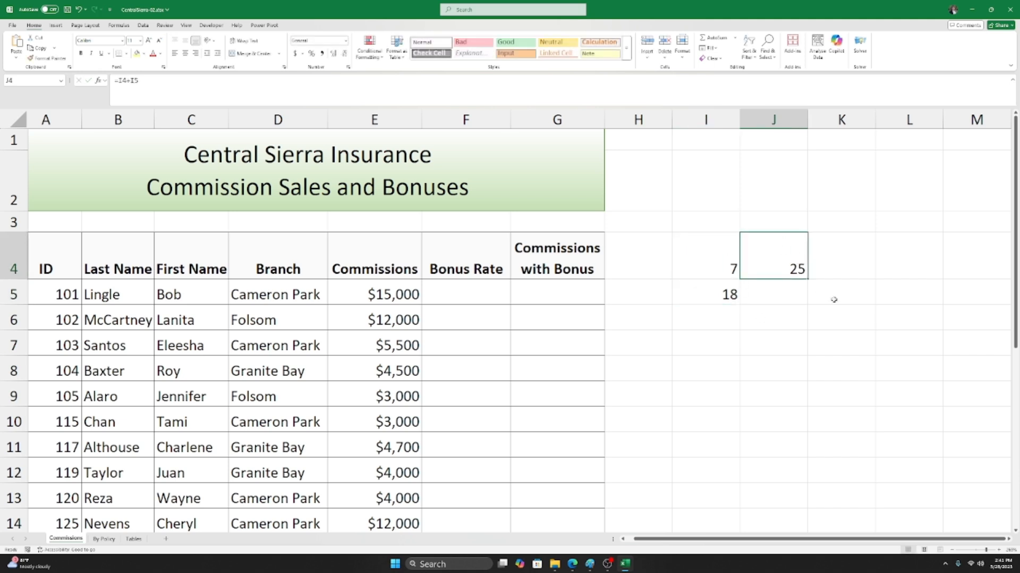
Step: Replace I5's value with 521, bringing J4's total to 528
{"action": "left_click", "coordinate": [714, 294]}
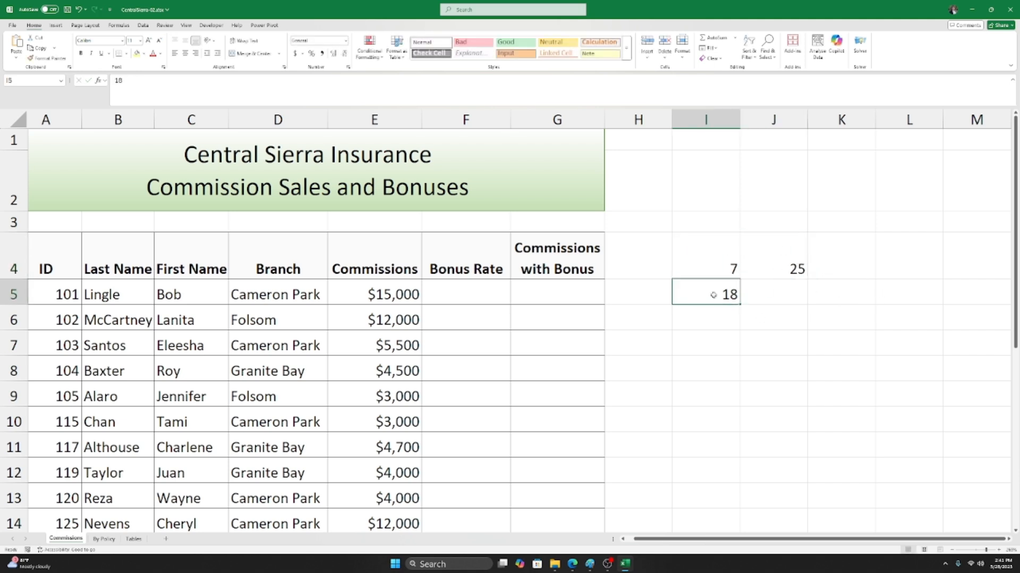
{"action": "type", "text": "521"}
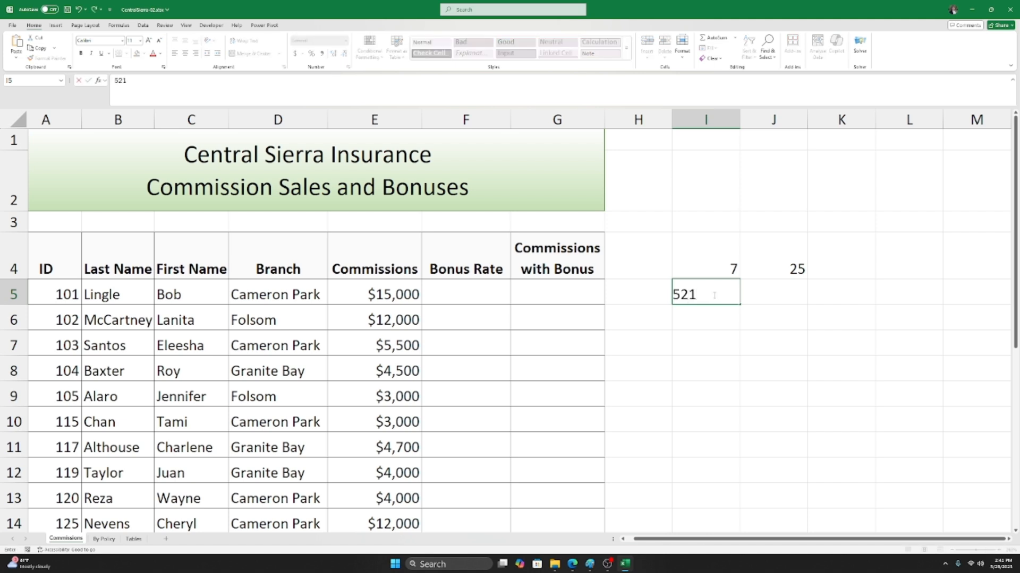
{"action": "key", "text": "Return"}
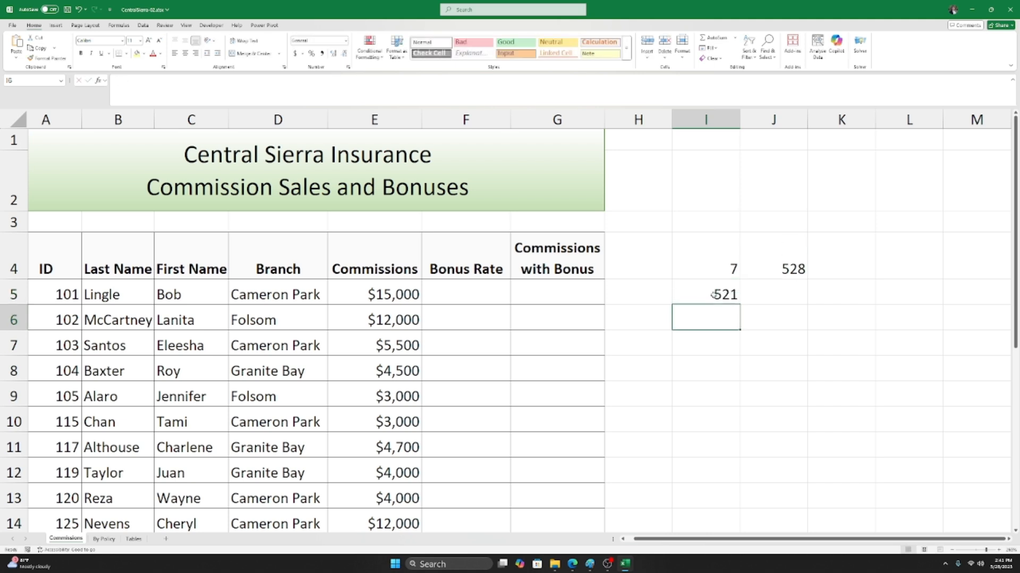
{"action": "left_click", "coordinate": [753, 271]}
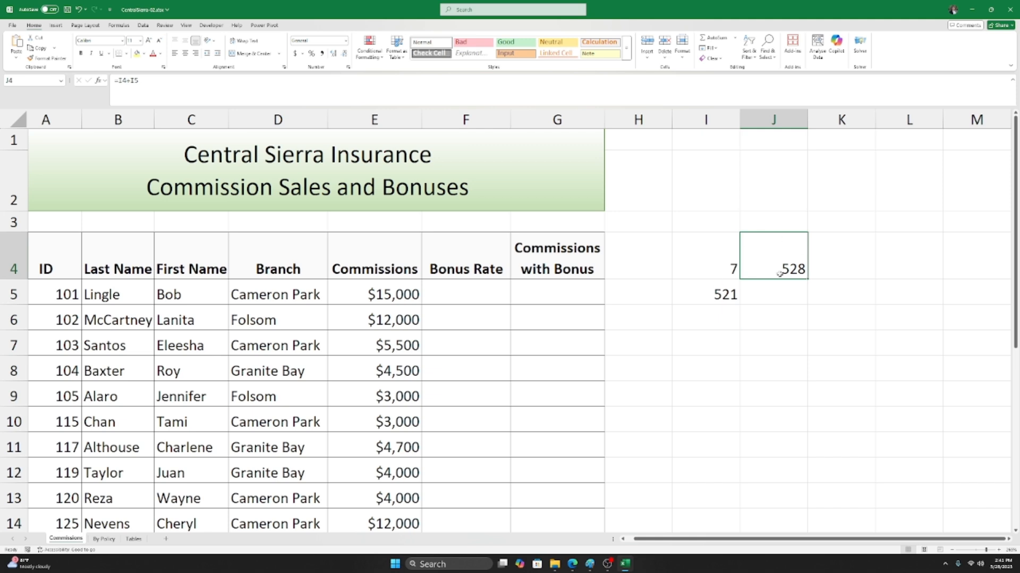
Step: Enter 100 in the empty cell I6, then reopen J4's =I4+I5 formula
{"action": "left_click", "coordinate": [733, 319]}
{"action": "left_click", "coordinate": [788, 272]}
{"action": "left_click", "coordinate": [716, 296]}
{"action": "left_click", "coordinate": [707, 325]}
{"action": "type", "text": "100"}
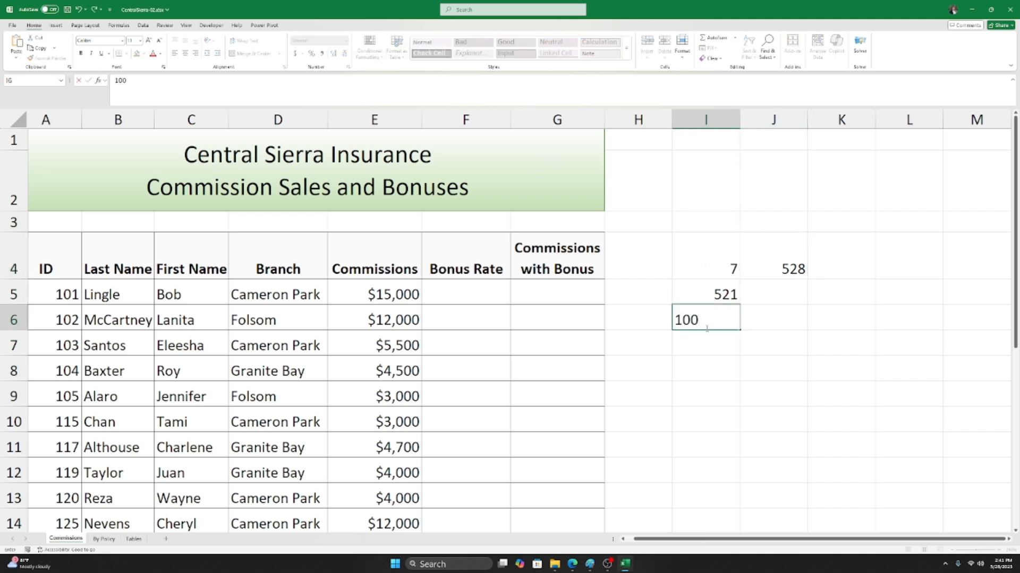
{"action": "key", "text": "Return"}
{"action": "left_click", "coordinate": [765, 266]}
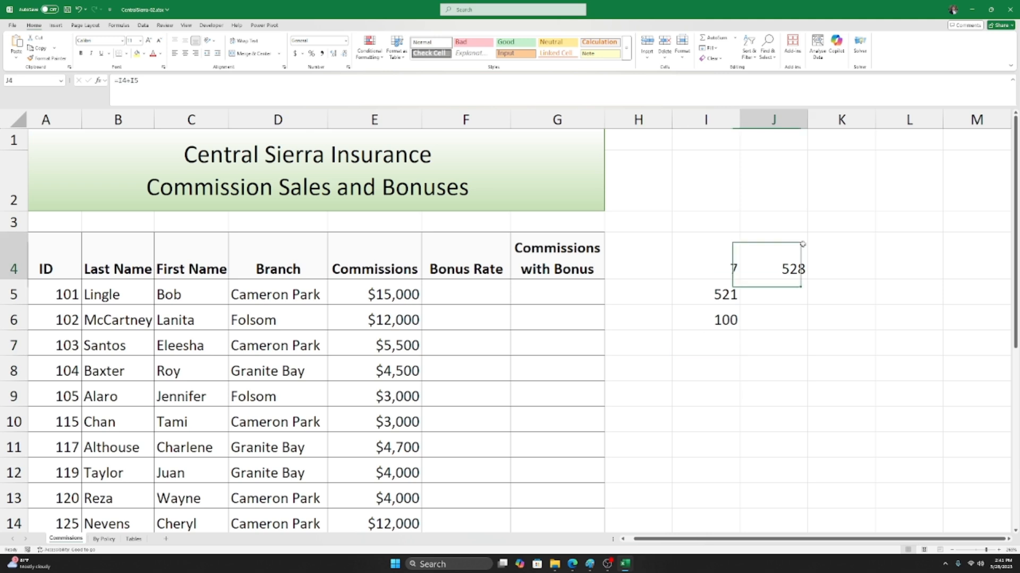
{"action": "left_click", "coordinate": [709, 297]}
{"action": "left_click", "coordinate": [704, 328]}
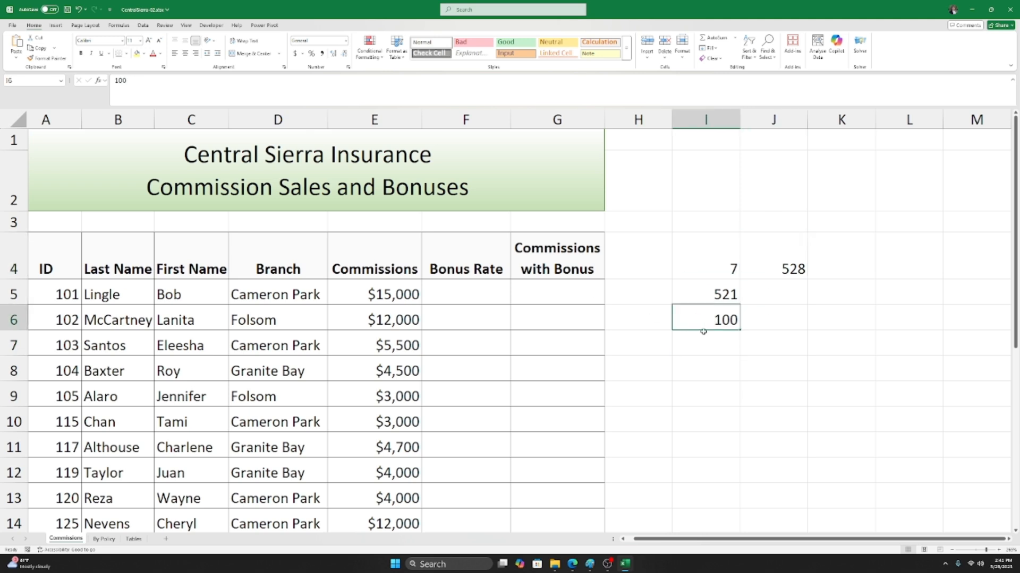
{"action": "left_click", "coordinate": [796, 269]}
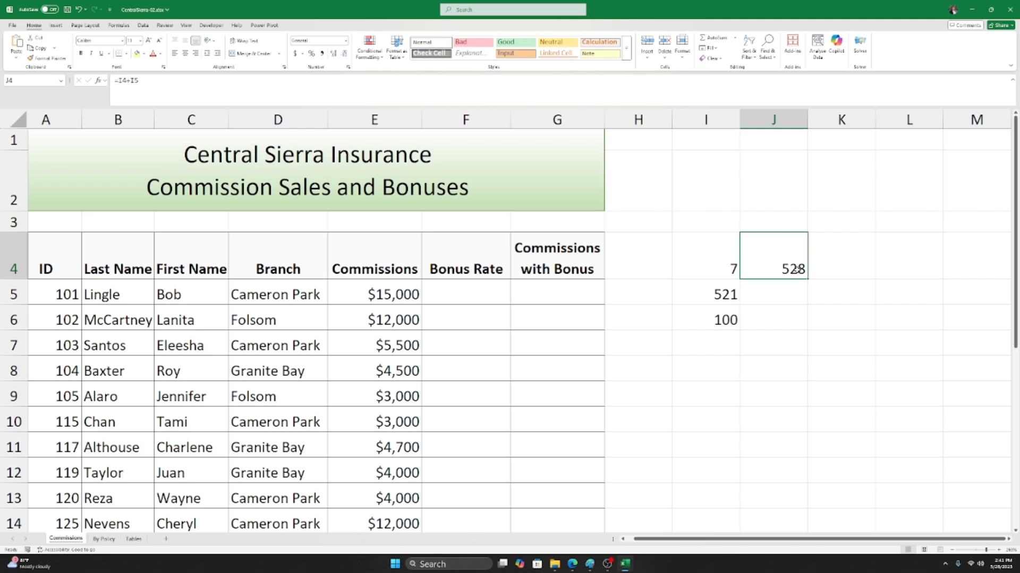
{"action": "double_click", "coordinate": [796, 269]}
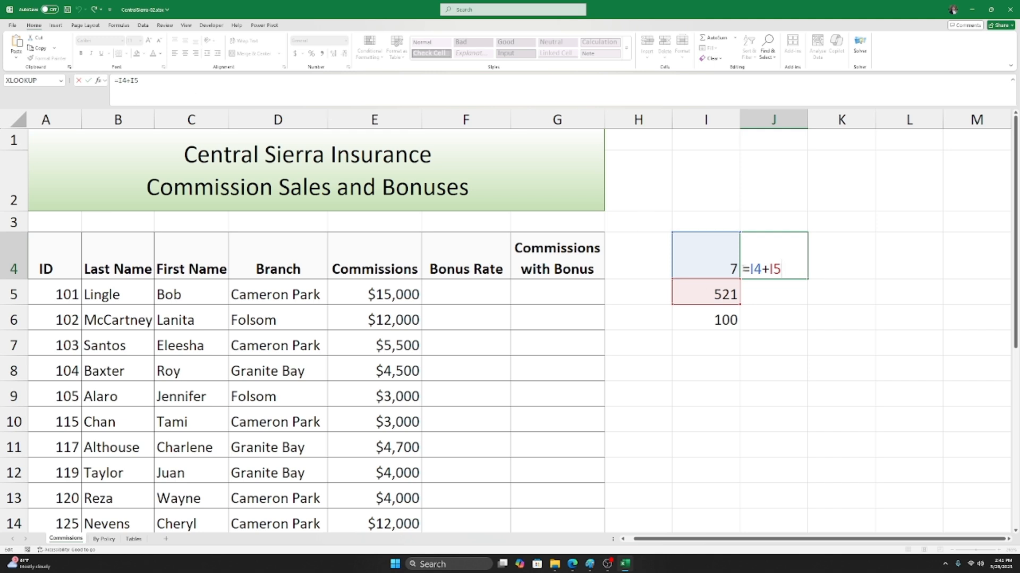
Step: Append +I6 so J4 reads =I4+I5+I6 and totals 628
{"action": "type", "text": "+I6"}
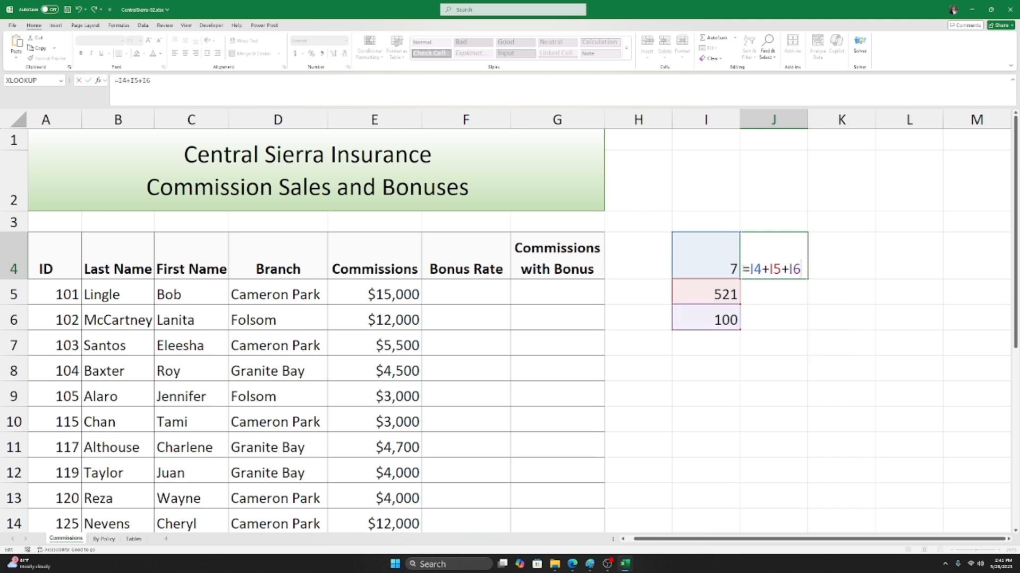
{"action": "key", "text": "Return"}
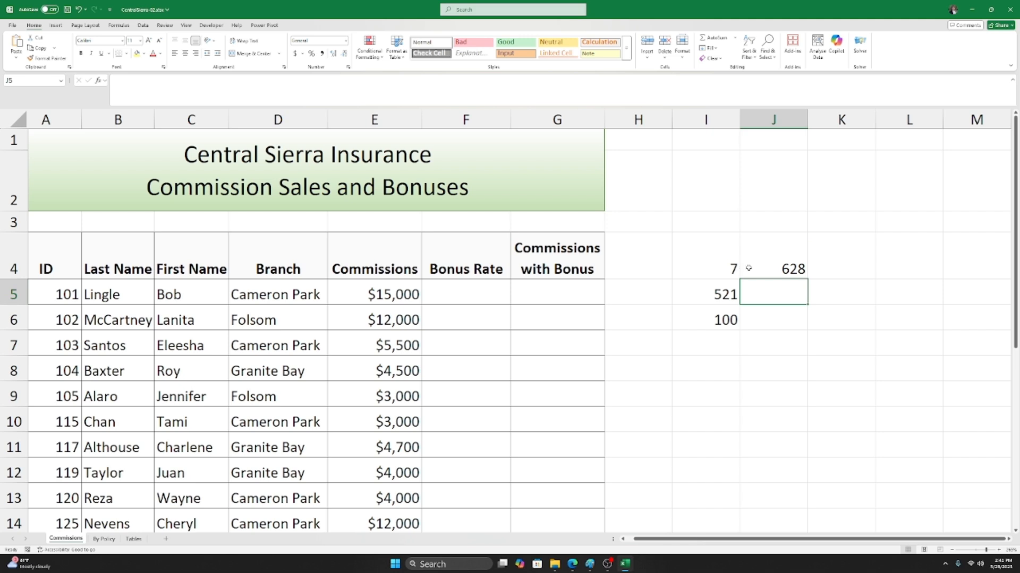
{"action": "left_click", "coordinate": [748, 268]}
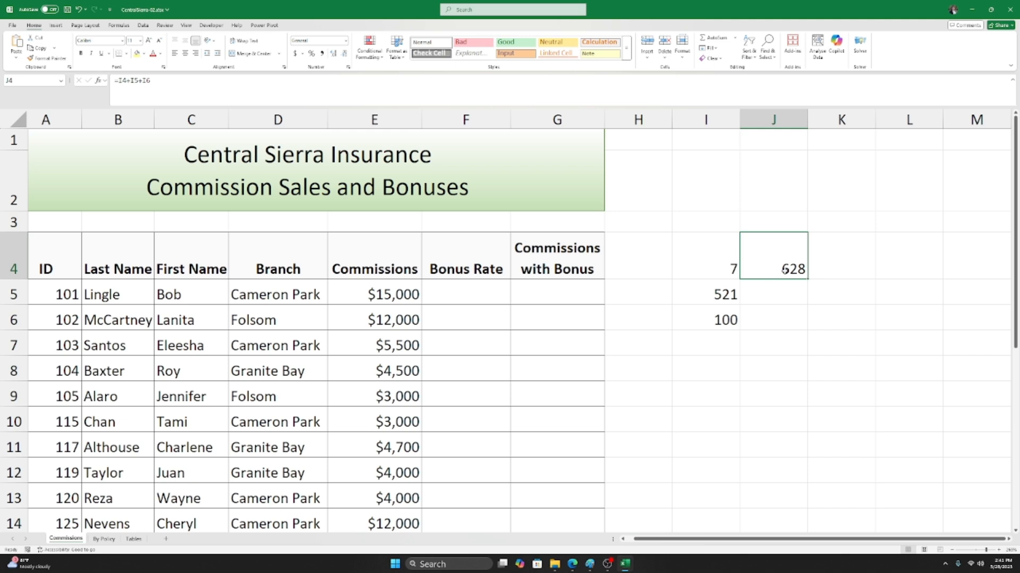
{"action": "double_click", "coordinate": [777, 271]}
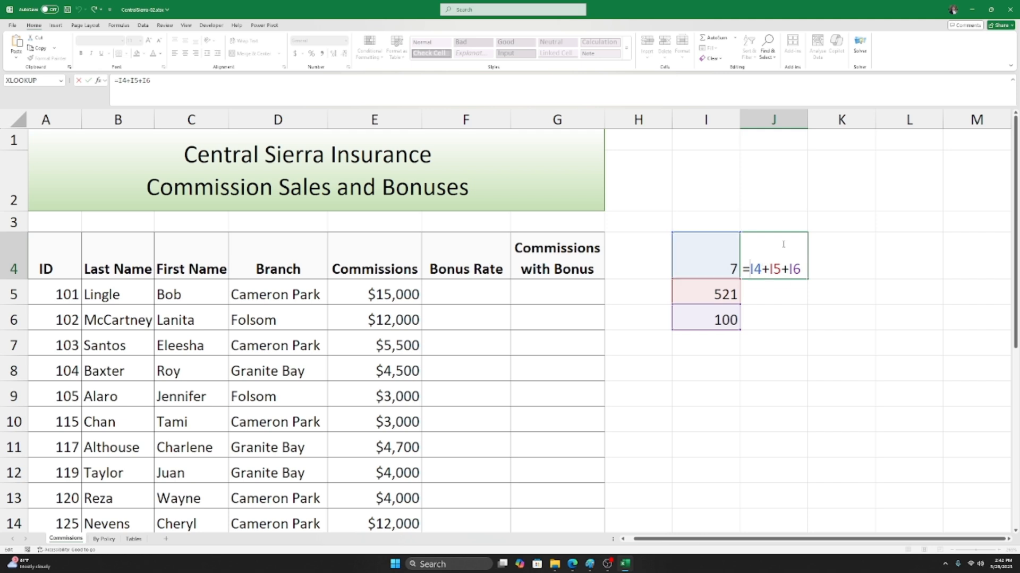
Step: Rewrite J4's formula as =(I4*I5)+I6, giving 3747
{"action": "type", "text": "("}
{"action": "key", "text": "Right"}
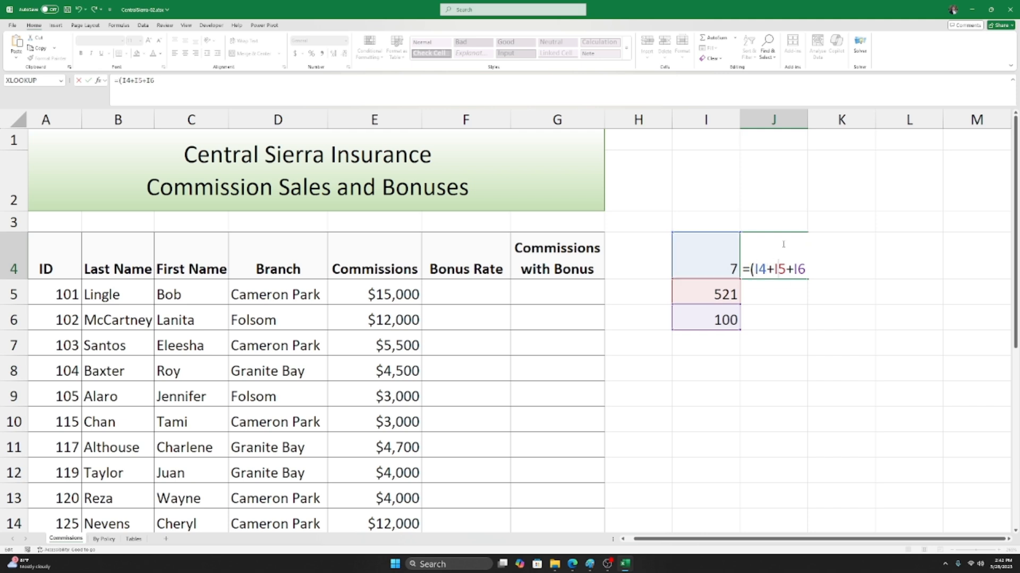
{"action": "key", "text": "Right"}
{"action": "type", "text": ")"}
{"action": "key", "text": "Left"}
{"action": "key", "text": "Left"}
{"action": "key", "text": "Left"}
{"action": "key", "text": "BackSpace"}
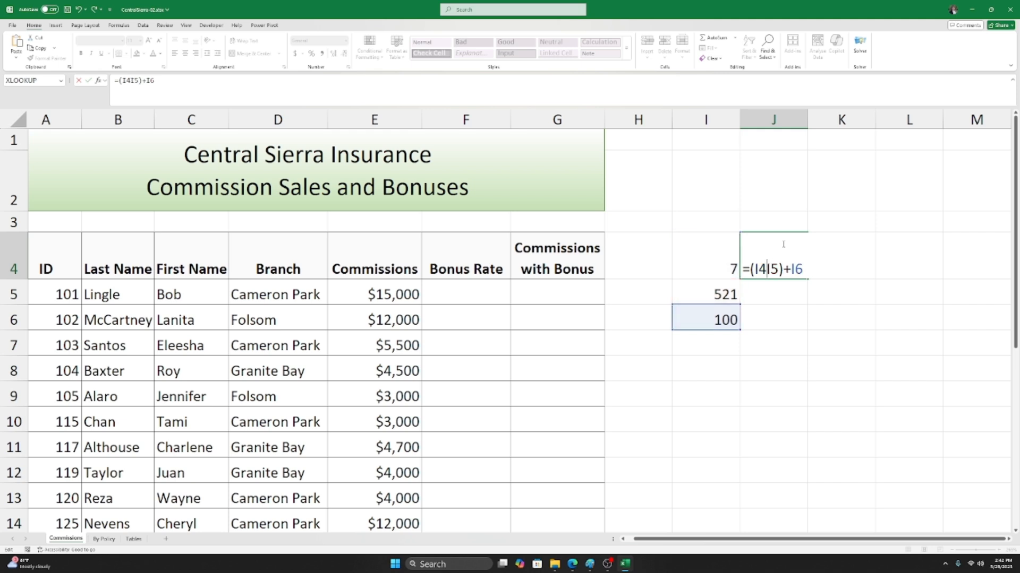
{"action": "type", "text": "*"}
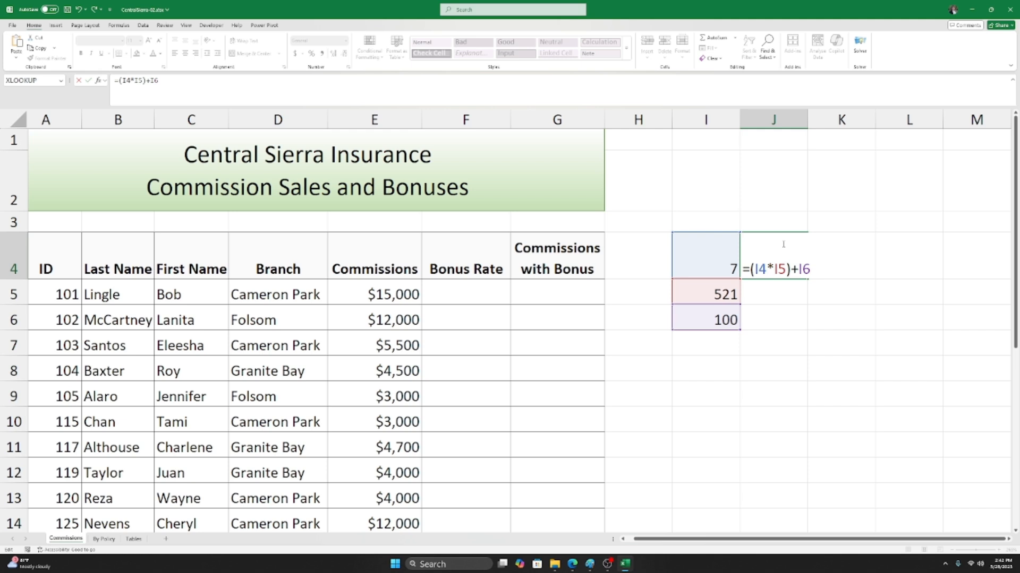
{"action": "key", "text": "Return"}
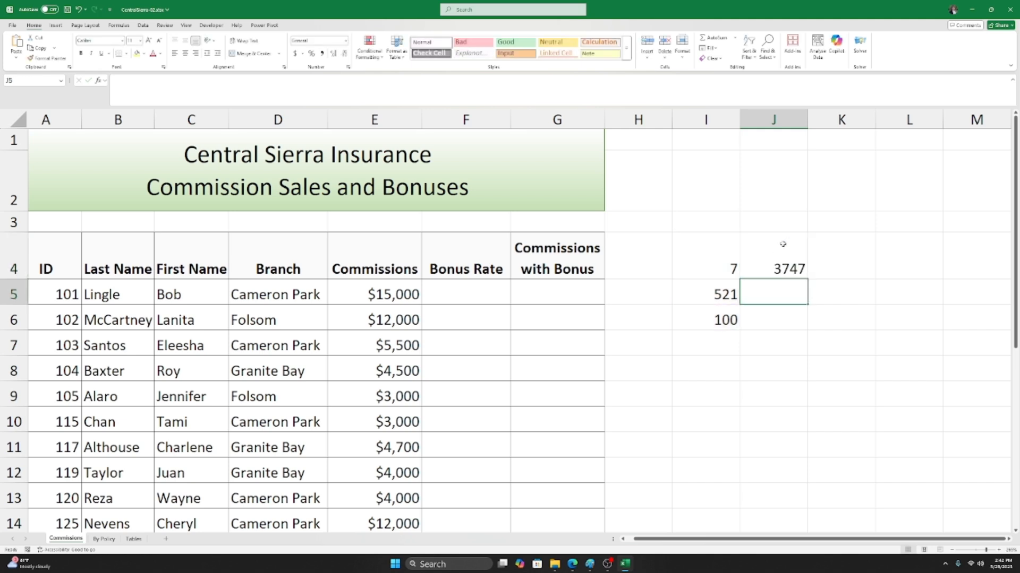
{"action": "left_click", "coordinate": [782, 244]}
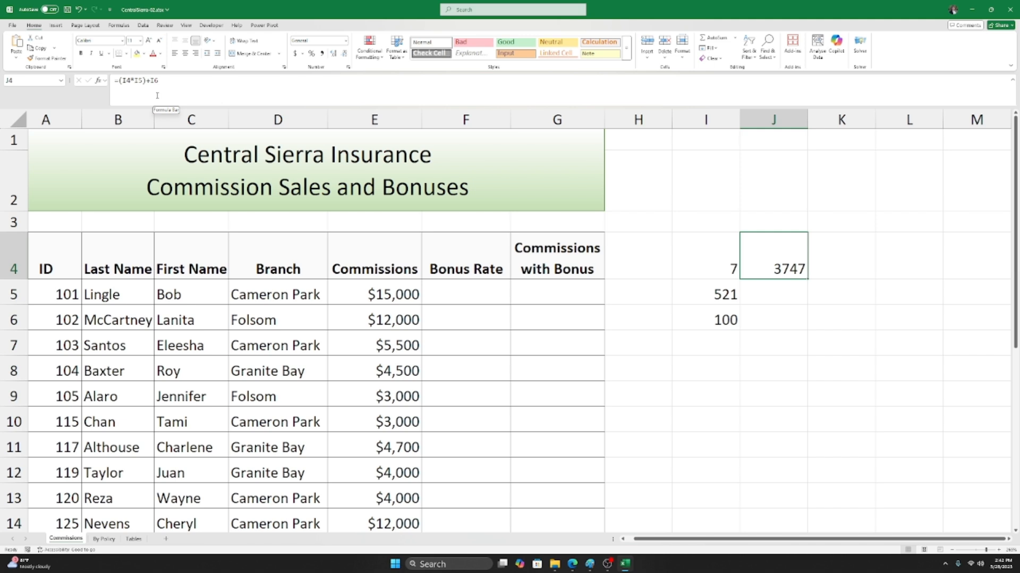
Step: Leave J4's formula unchanged, then type = in cell K4 to start a new formula
{"action": "left_click", "coordinate": [126, 80]}
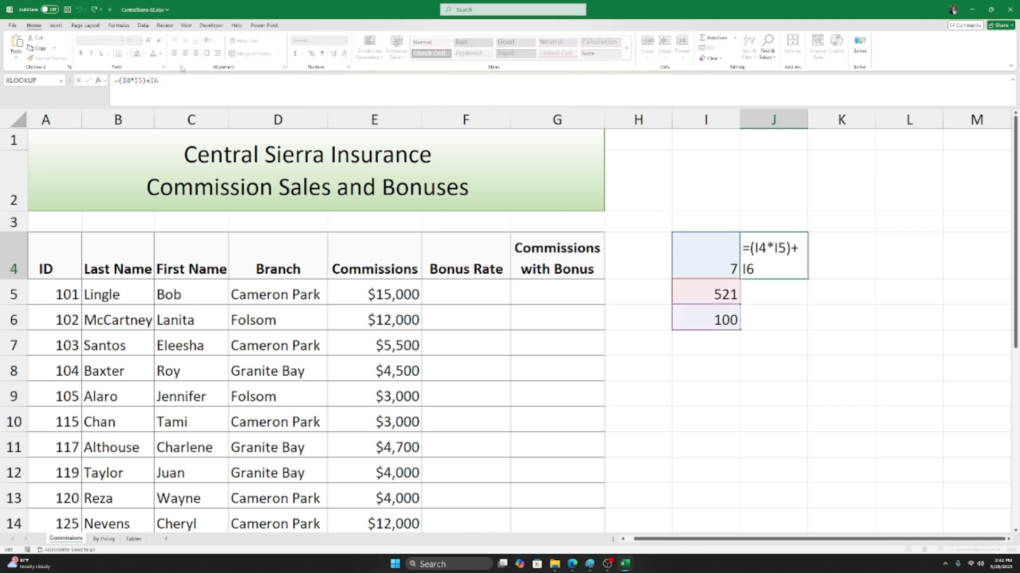
{"action": "left_click", "coordinate": [788, 267]}
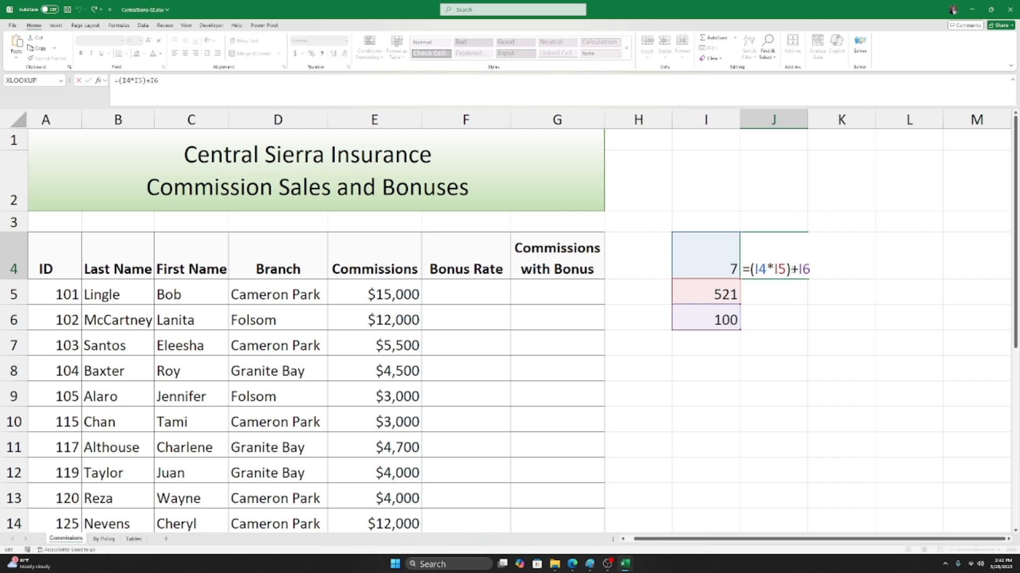
{"action": "key", "text": "ctrl+Return"}
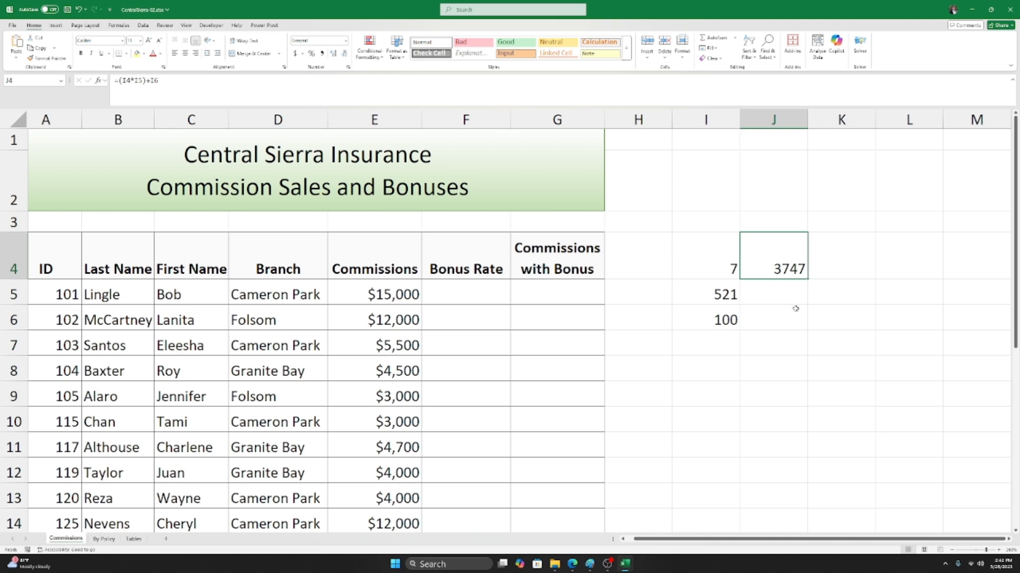
{"action": "scroll", "coordinate": [795, 307], "scroll_direction": "down", "scroll_amount": 1}
{"action": "left_click", "coordinate": [841, 197]}
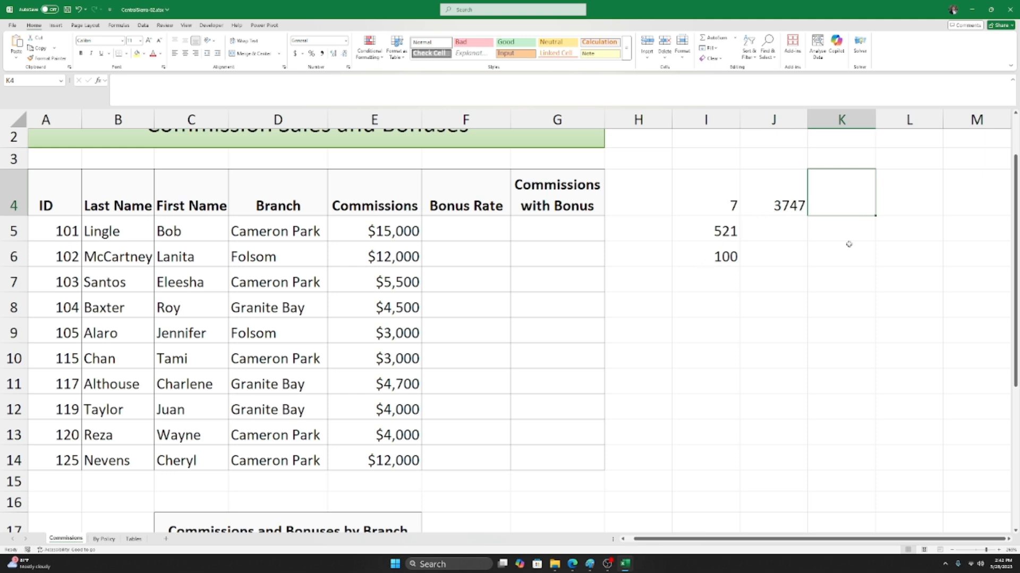
{"action": "left_click", "coordinate": [711, 227]}
{"action": "left_click", "coordinate": [689, 253]}
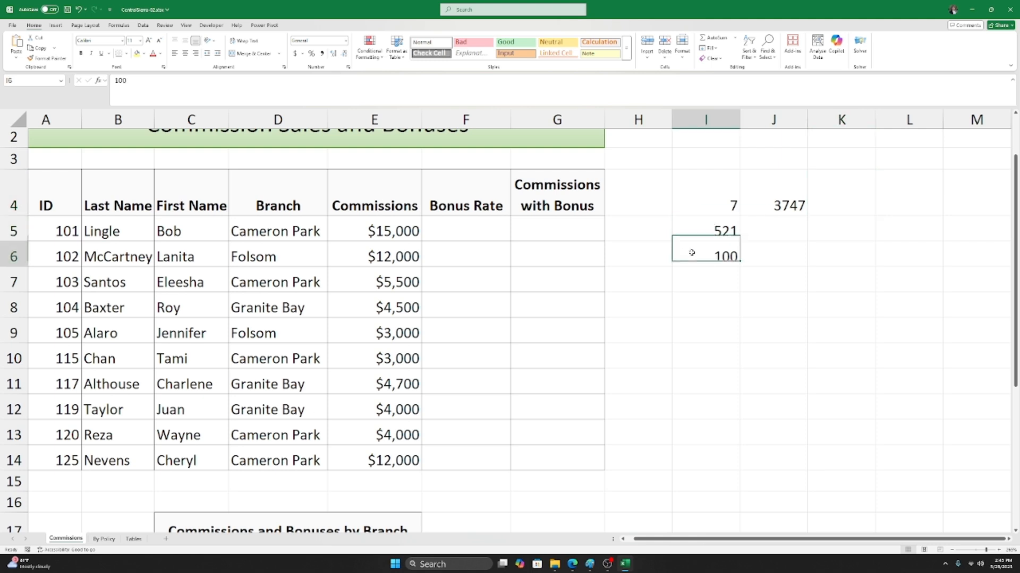
{"action": "left_click", "coordinate": [851, 206]}
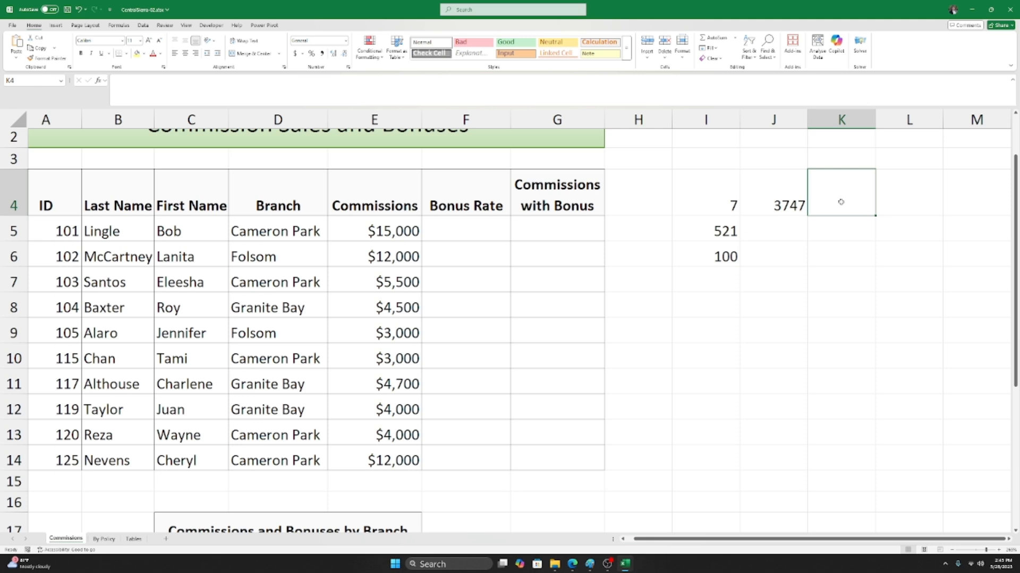
{"action": "type", "text": "="}
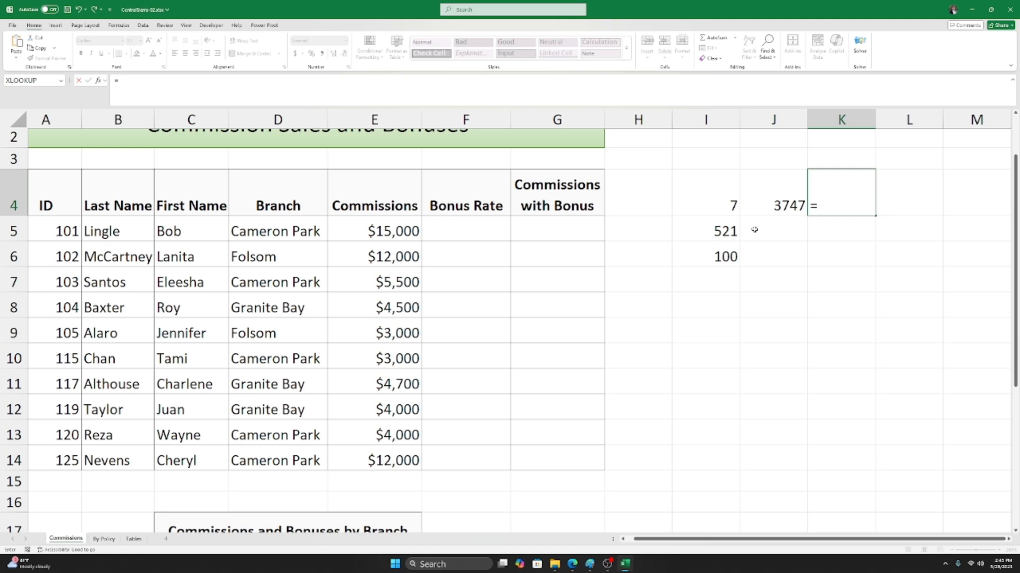
Step: Build =I5+I6 in K4 by pointing at I5 and I6, showing 621
{"action": "left_click", "coordinate": [709, 232]}
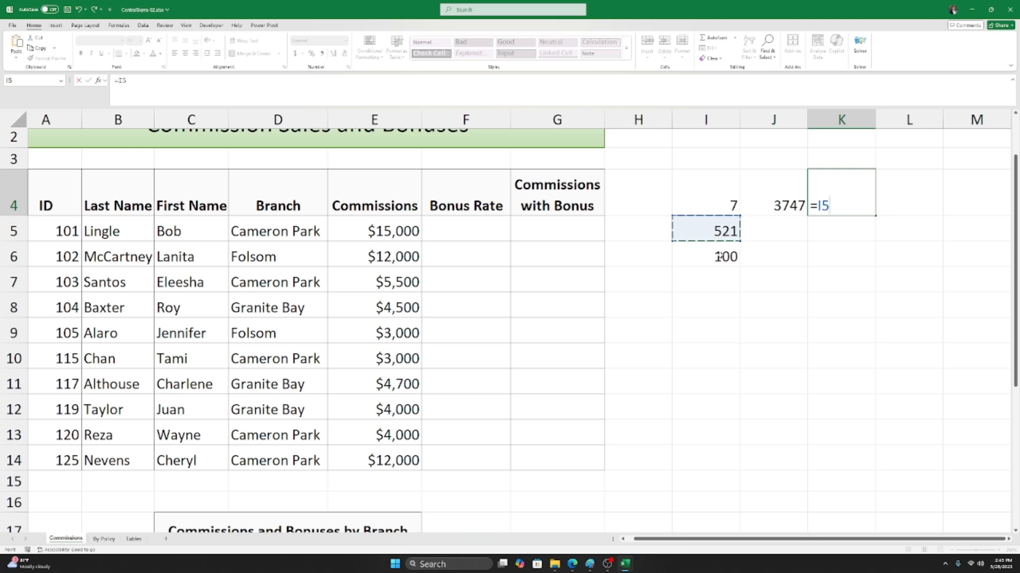
{"action": "type", "text": "+"}
{"action": "left_click", "coordinate": [706, 256]}
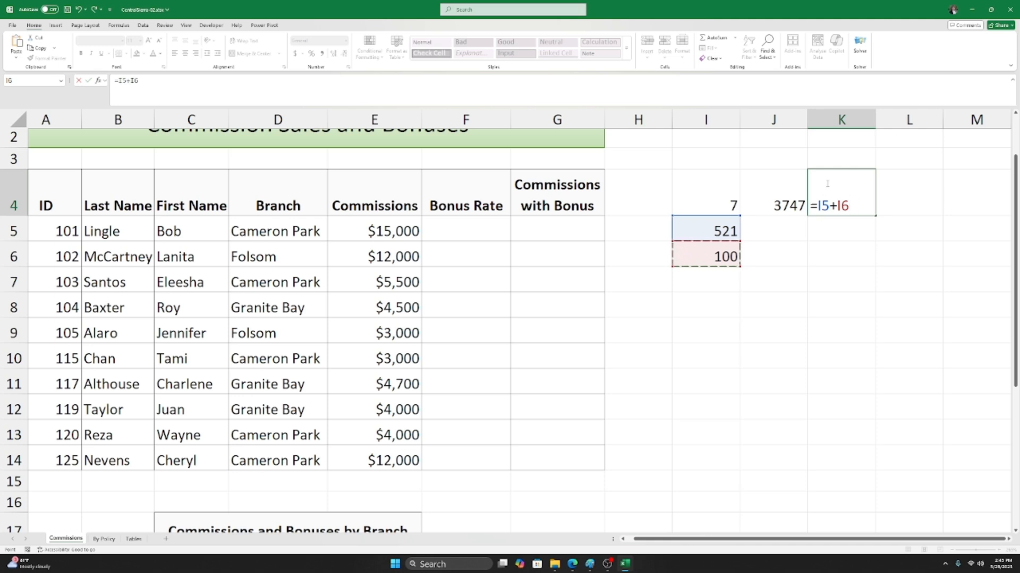
{"action": "key", "text": "Return"}
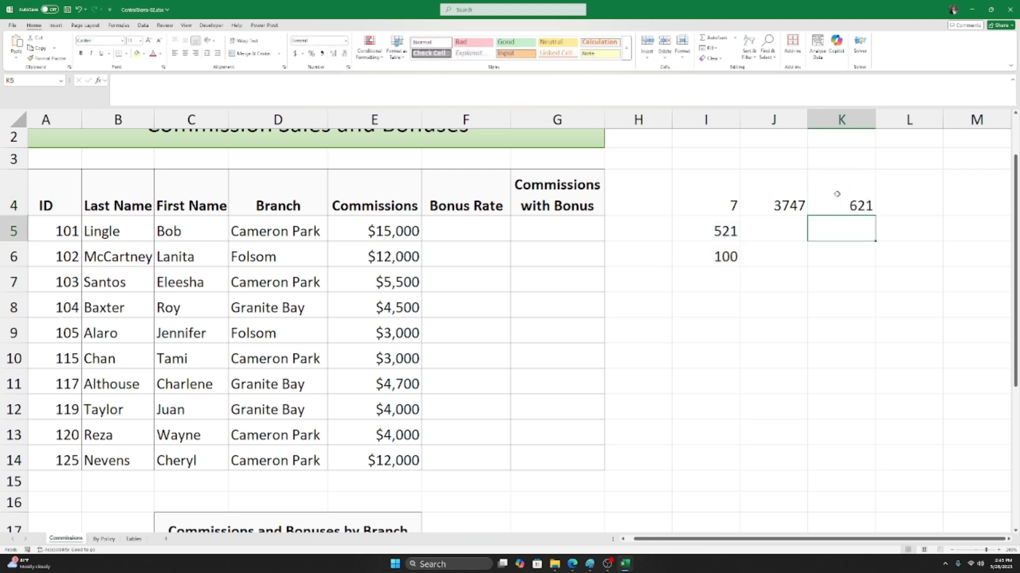
{"action": "left_click", "coordinate": [837, 194]}
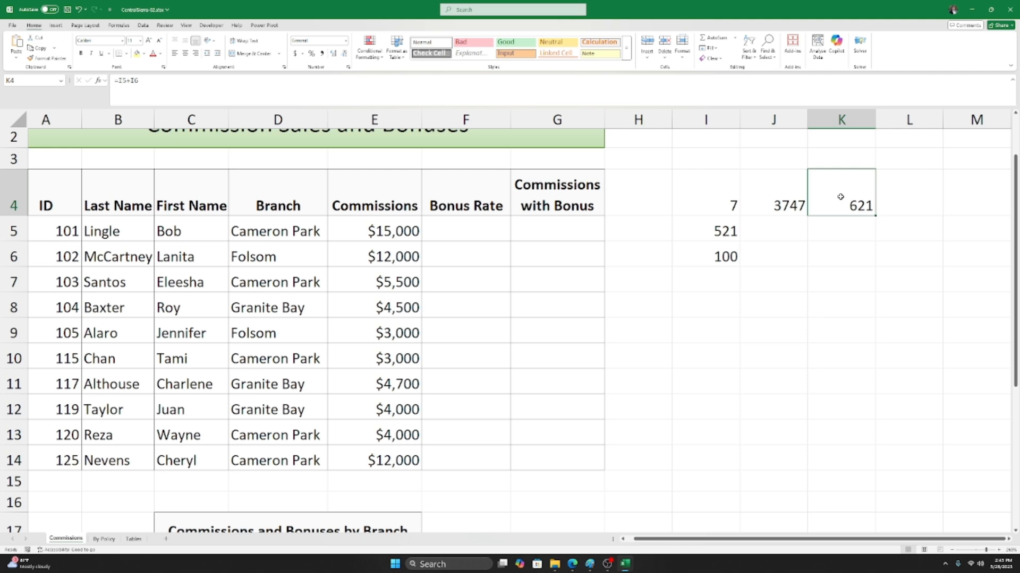
Step: Reopen K4's formula and append +F6 as a third reference
{"action": "double_click", "coordinate": [837, 199]}
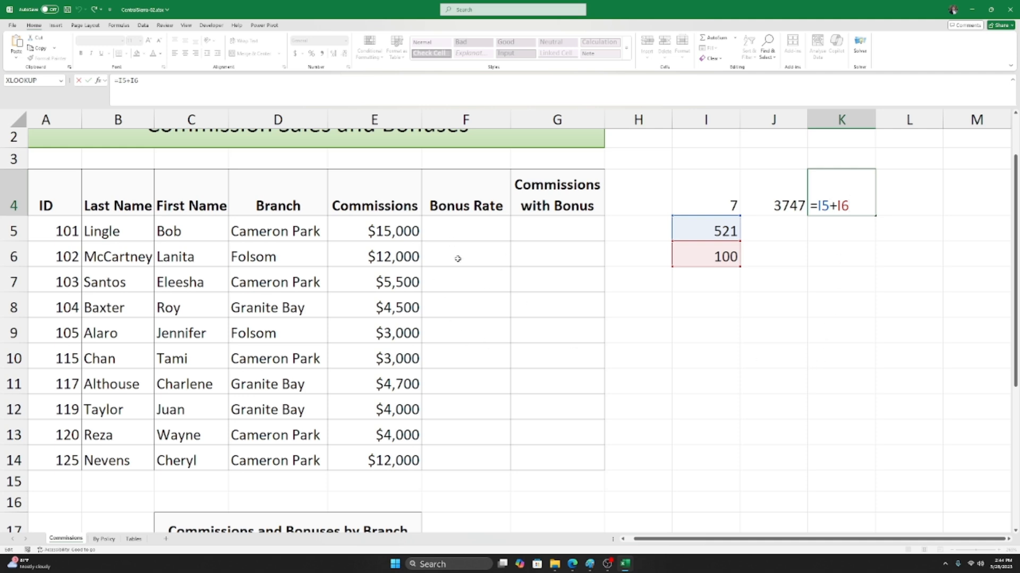
{"action": "left_click", "coordinate": [539, 232]}
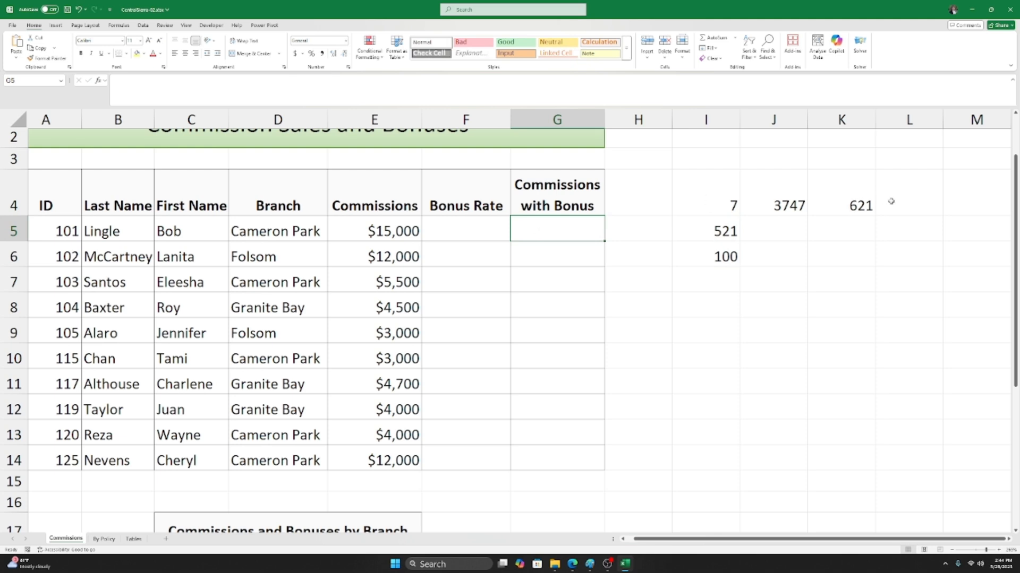
{"action": "left_click", "coordinate": [862, 204]}
{"action": "double_click", "coordinate": [859, 203]}
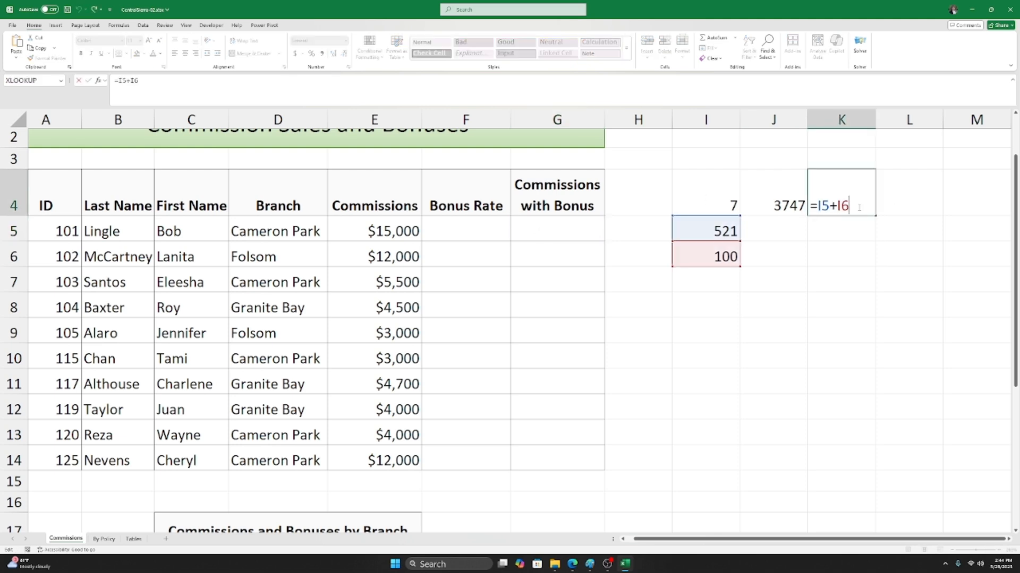
{"action": "type", "text": "+"}
{"action": "left_click", "coordinate": [493, 258]}
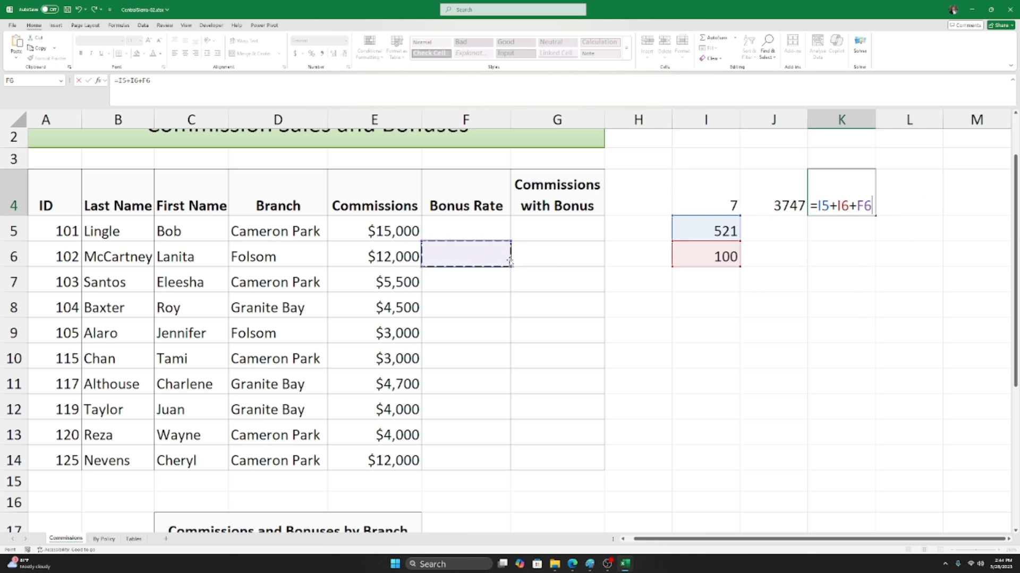
Step: Try cells such as I9, I13, J13 and J9 as the third reference, ending on L7
{"action": "left_click", "coordinate": [826, 366]}
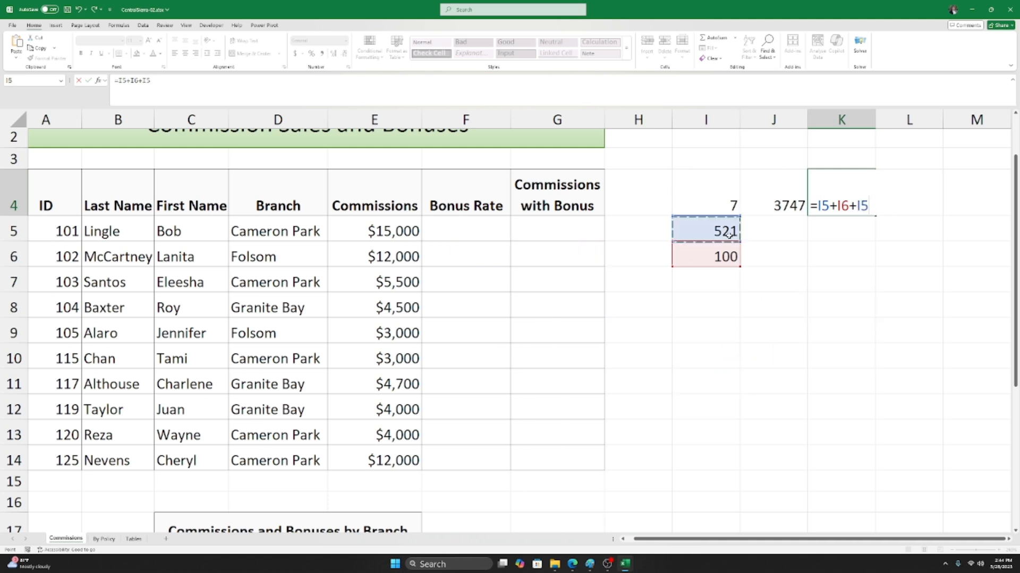
{"action": "left_click", "coordinate": [681, 327]}
{"action": "left_click", "coordinate": [636, 330]}
{"action": "left_click", "coordinate": [649, 381]}
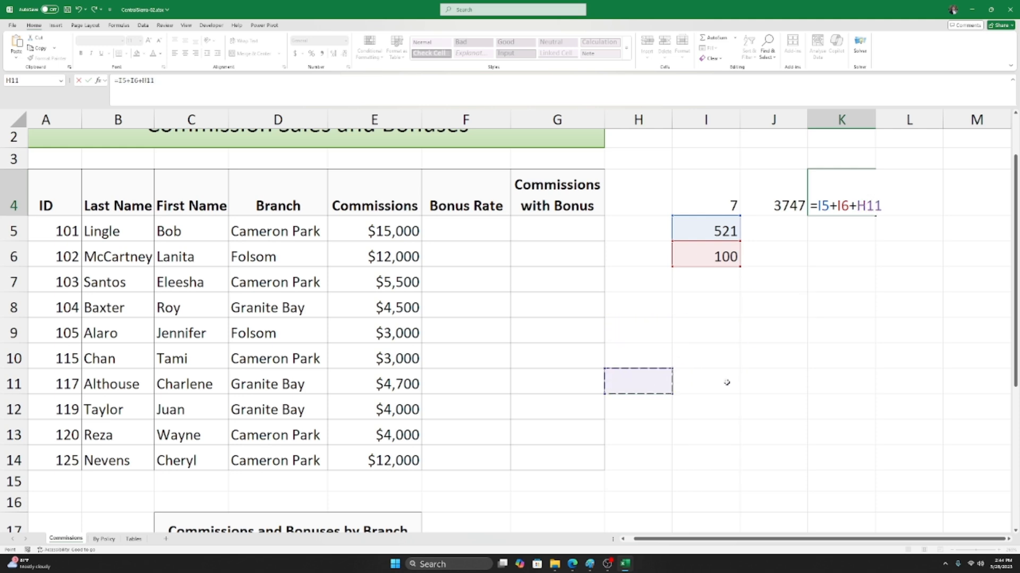
{"action": "left_click", "coordinate": [761, 381]}
{"action": "left_click", "coordinate": [759, 333]}
{"action": "left_click", "coordinate": [629, 298]}
{"action": "left_click", "coordinate": [704, 431]}
{"action": "left_click", "coordinate": [812, 409]}
{"action": "left_click", "coordinate": [826, 334]}
{"action": "left_click", "coordinate": [770, 360]}
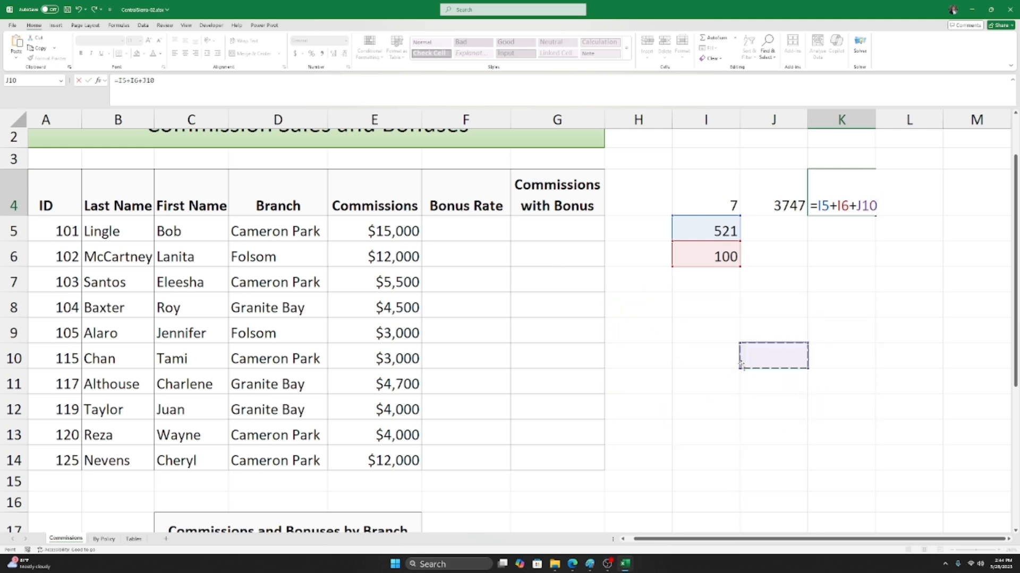
{"action": "left_click", "coordinate": [827, 313]}
{"action": "left_click", "coordinate": [800, 421]}
{"action": "left_click", "coordinate": [759, 322]}
{"action": "left_click", "coordinate": [879, 289]}
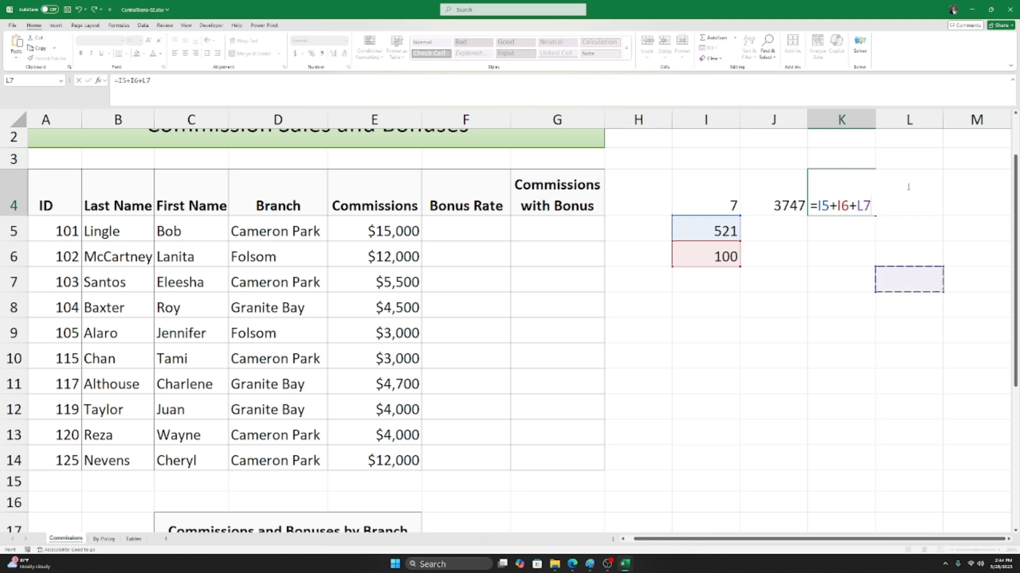
Step: Cancel the K4 edit to keep =I5+I6, then compare I5 (521) with I6 (100)
{"action": "key", "text": "Escape"}
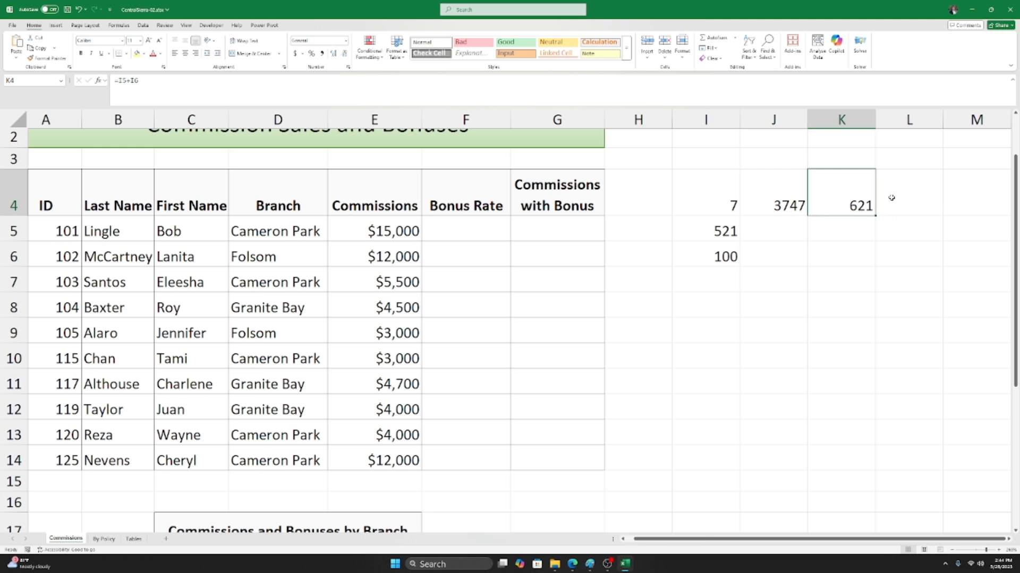
{"action": "left_click", "coordinate": [785, 230]}
{"action": "left_click", "coordinate": [679, 239]}
{"action": "left_click", "coordinate": [692, 248]}
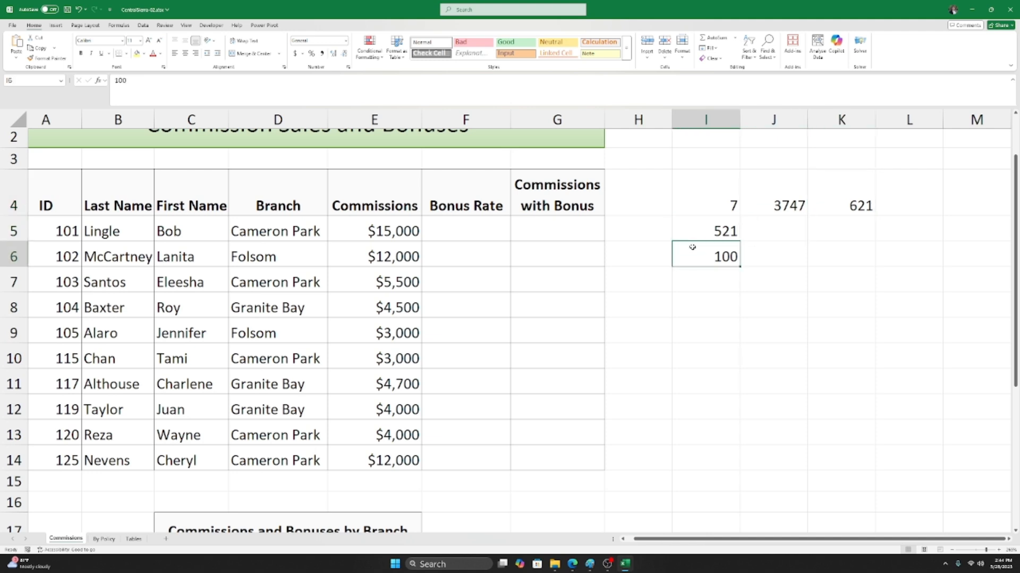
{"action": "left_click", "coordinate": [720, 226]}
{"action": "left_click", "coordinate": [713, 245]}
{"action": "left_click", "coordinate": [713, 232]}
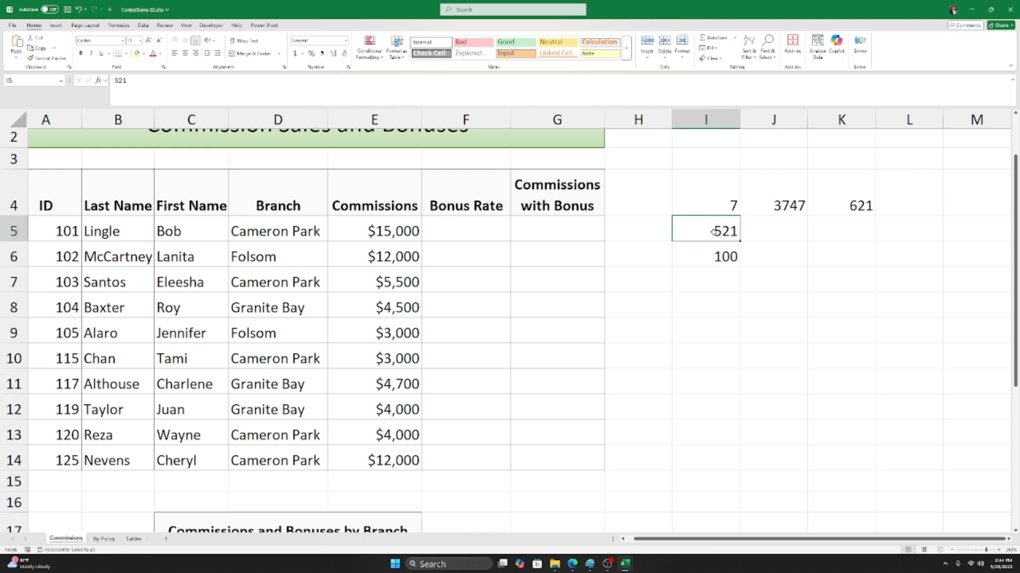
{"action": "left_click", "coordinate": [701, 265]}
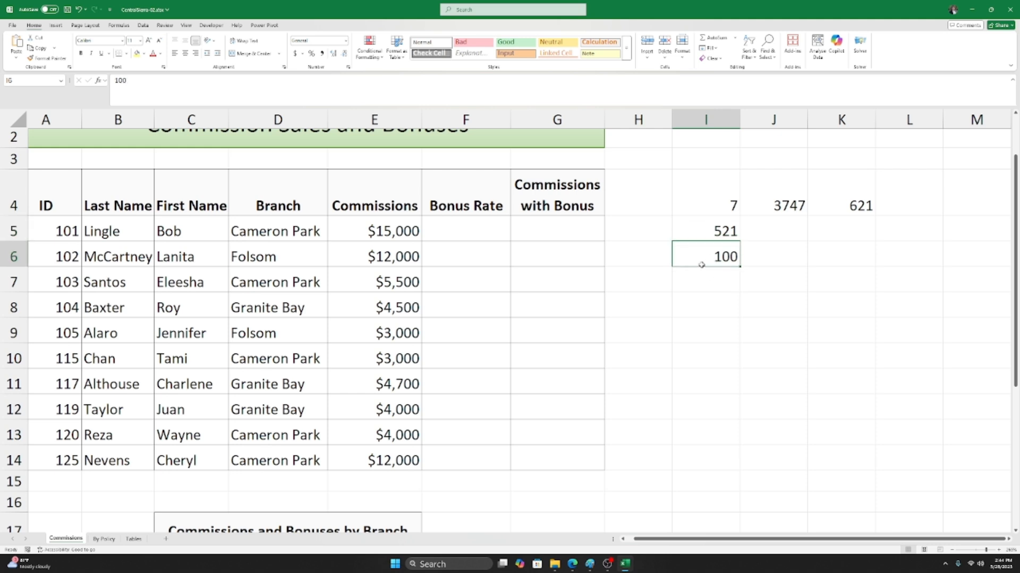
{"action": "left_click", "coordinate": [704, 225]}
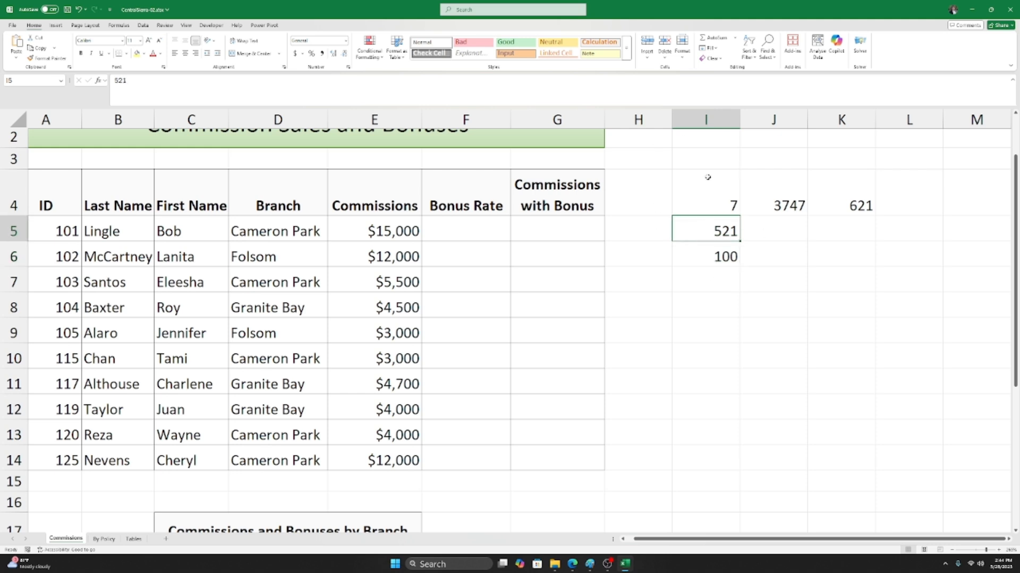
{"action": "left_click", "coordinate": [706, 255]}
{"action": "left_click", "coordinate": [703, 232]}
Step: Compare J4's =(I4*I5)+I6 formula with K4's =I5+I6
{"action": "left_click", "coordinate": [771, 201]}
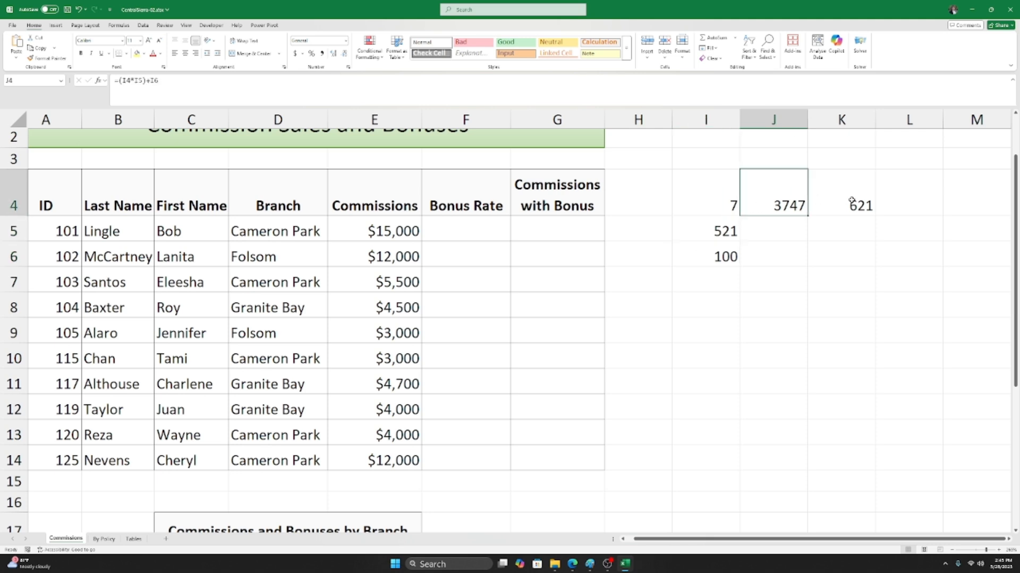
{"action": "left_click", "coordinate": [851, 201]}
{"action": "left_click", "coordinate": [794, 203]}
{"action": "left_click", "coordinate": [847, 210]}
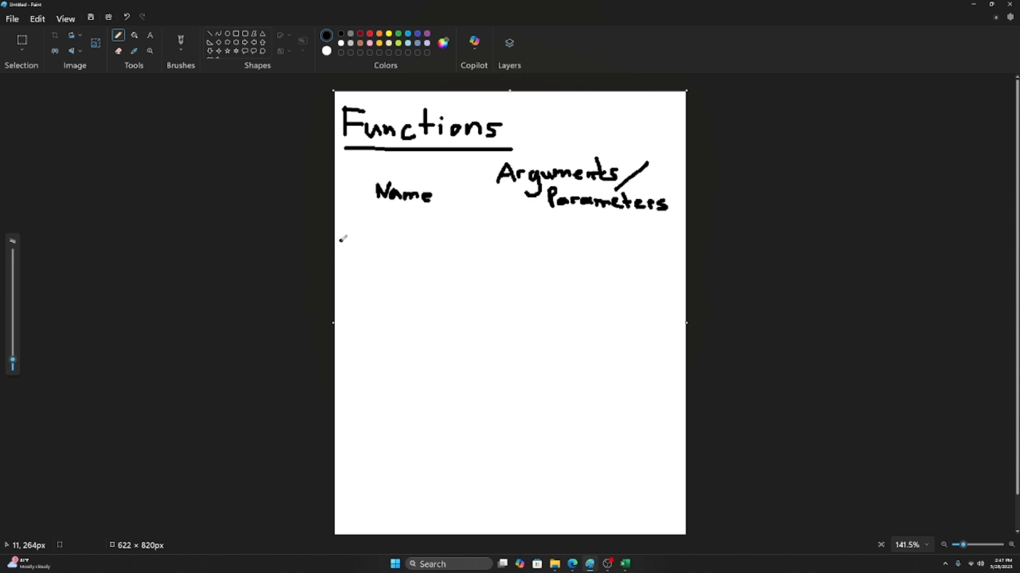
Step: Draw an '=' sign with the Pencil beneath the Name label of the Functions sketch
{"action": "mouse_move", "coordinate": [338, 239]}
{"action": "left_mouse_down"}
{"action": "mouse_move", "coordinate": [353, 238]}
{"action": "mouse_move", "coordinate": [345, 249]}
{"action": "mouse_move", "coordinate": [354, 250]}
{"action": "left_mouse_up"}
Step: Write SUM after the '=' and add brackets with a gap for arguments
{"action": "mouse_move", "coordinate": [377, 234]}
{"action": "left_mouse_down"}
{"action": "mouse_move", "coordinate": [363, 236]}
{"action": "mouse_move", "coordinate": [374, 250]}
{"action": "mouse_move", "coordinate": [365, 254]}
{"action": "mouse_move", "coordinate": [404, 245]}
{"action": "mouse_move", "coordinate": [412, 228]}
{"action": "mouse_move", "coordinate": [452, 249]}
{"action": "left_mouse_up"}
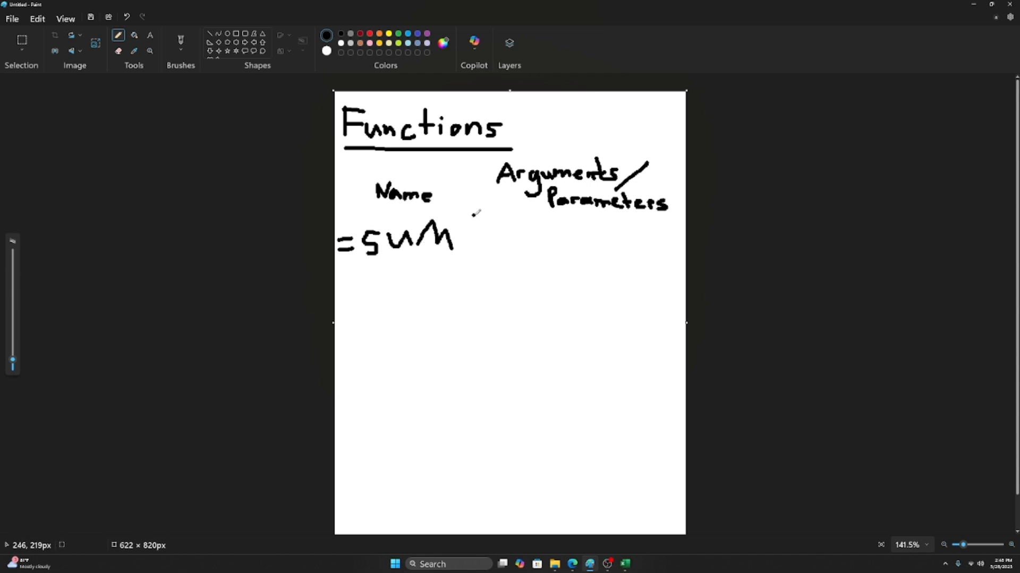
{"action": "left_click_drag", "start_coordinate": [474, 215], "coordinate": [484, 258]}
{"action": "mouse_move", "coordinate": [666, 219]}
{"action": "left_mouse_down"}
{"action": "mouse_move", "coordinate": [677, 222]}
{"action": "mouse_move", "coordinate": [669, 261]}
{"action": "left_mouse_up"}
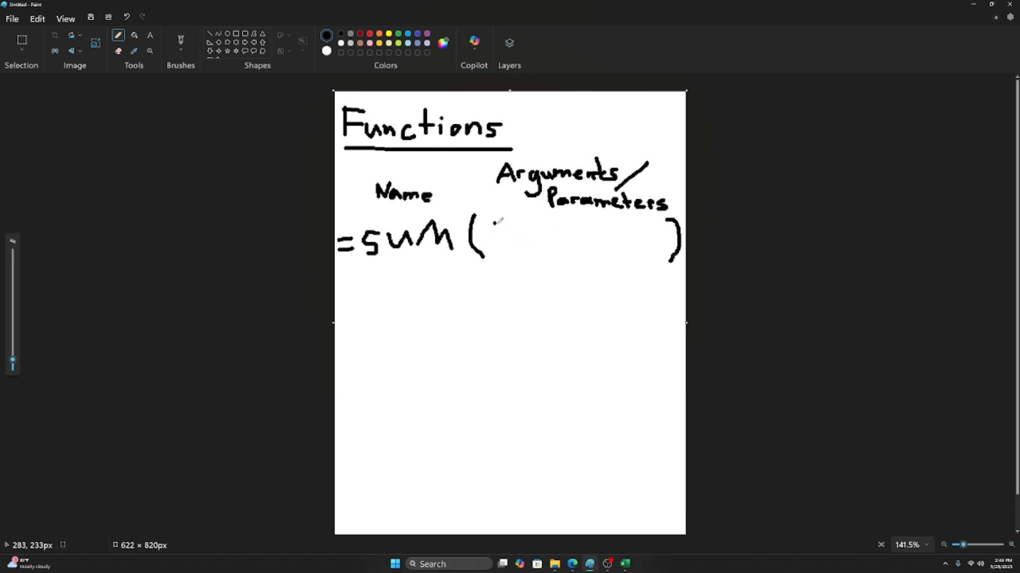
Step: Handwrite B1:B2 inside the brackets to read =SUM(B1:B2), and start writing B1 beneath it
{"action": "mouse_move", "coordinate": [495, 224]}
{"action": "left_mouse_down"}
{"action": "mouse_move", "coordinate": [492, 247]}
{"action": "mouse_move", "coordinate": [505, 222]}
{"action": "mouse_move", "coordinate": [496, 219]}
{"action": "mouse_move", "coordinate": [521, 245]}
{"action": "left_mouse_up"}
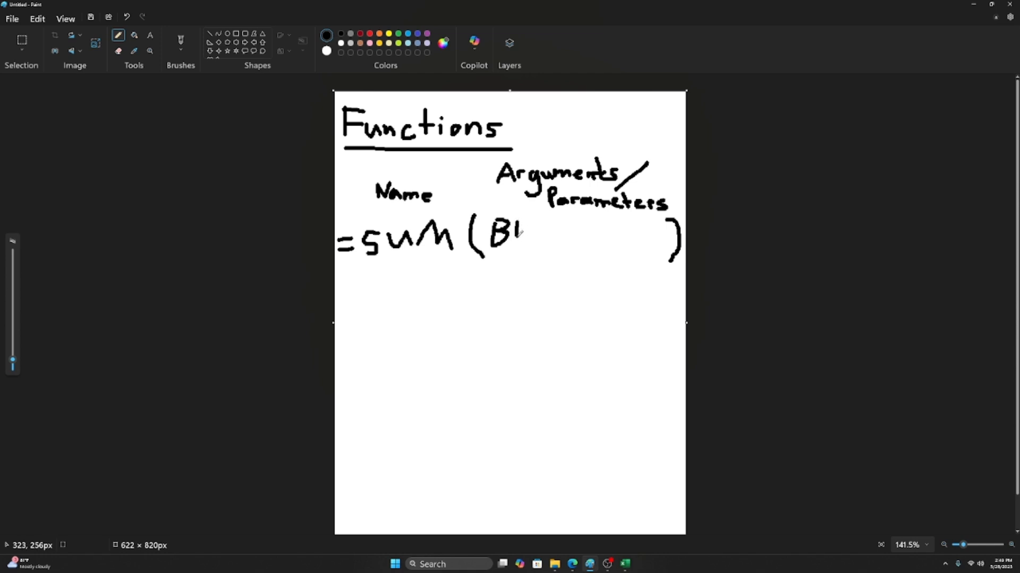
{"action": "left_click", "coordinate": [529, 228]}
{"action": "left_click", "coordinate": [530, 241]}
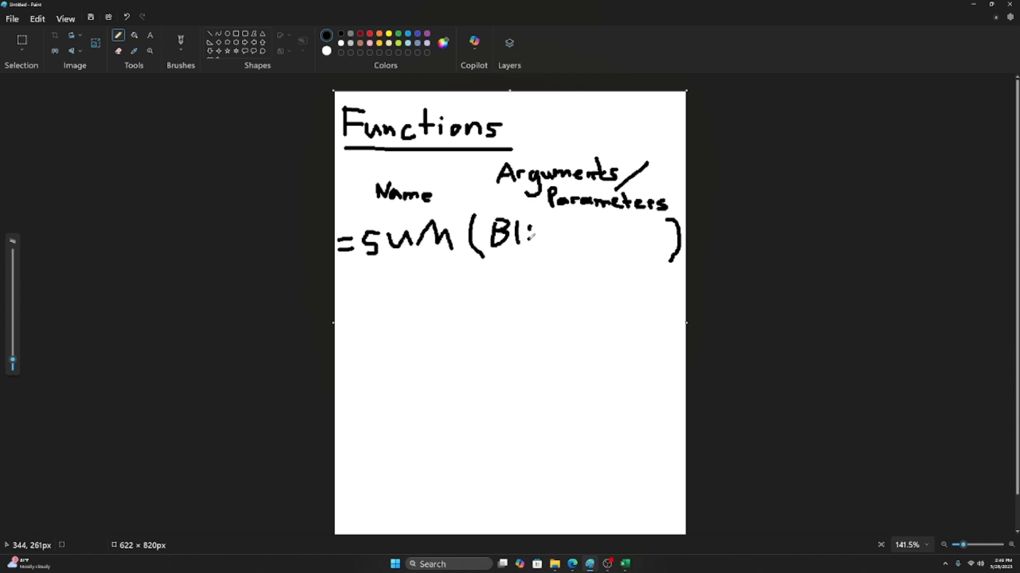
{"action": "mouse_move", "coordinate": [543, 224]}
{"action": "left_mouse_down"}
{"action": "mouse_move", "coordinate": [542, 247]}
{"action": "mouse_move", "coordinate": [554, 223]}
{"action": "mouse_move", "coordinate": [544, 219]}
{"action": "mouse_move", "coordinate": [559, 245]}
{"action": "mouse_move", "coordinate": [578, 244]}
{"action": "left_mouse_up"}
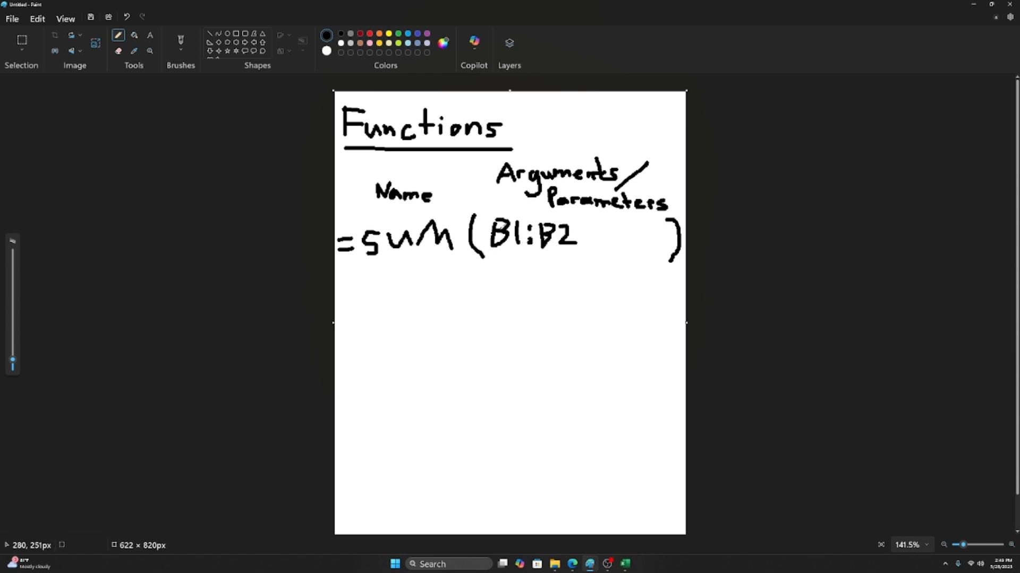
{"action": "mouse_move", "coordinate": [507, 267]}
{"action": "left_mouse_down"}
{"action": "mouse_move", "coordinate": [508, 289]}
{"action": "mouse_move", "coordinate": [509, 266]}
{"action": "mouse_move", "coordinate": [532, 286]}
{"action": "left_mouse_up"}
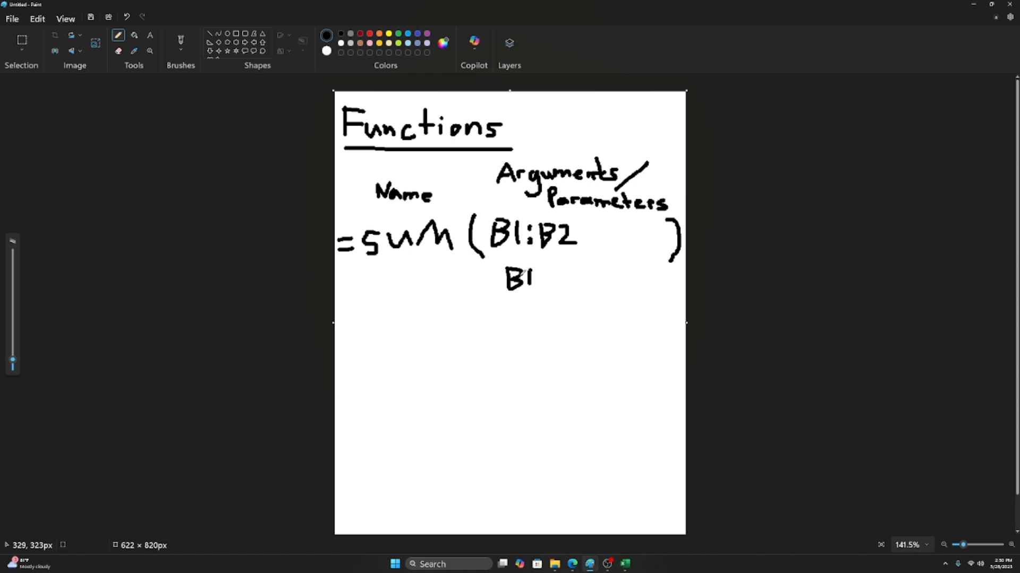
Step: Write 10 under B1, then erase both notes below =SUM(B1:B2 ) and reselect the Pencil
{"action": "mouse_move", "coordinate": [501, 305]}
{"action": "left_mouse_down"}
{"action": "mouse_move", "coordinate": [501, 333]}
{"action": "mouse_move", "coordinate": [526, 312]}
{"action": "left_mouse_up"}
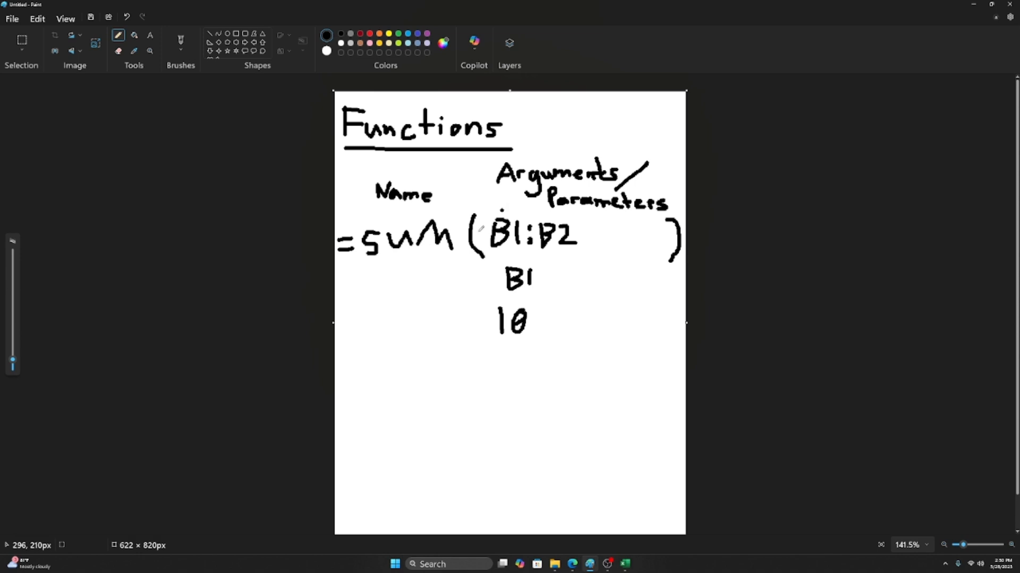
{"action": "left_click", "coordinate": [119, 51]}
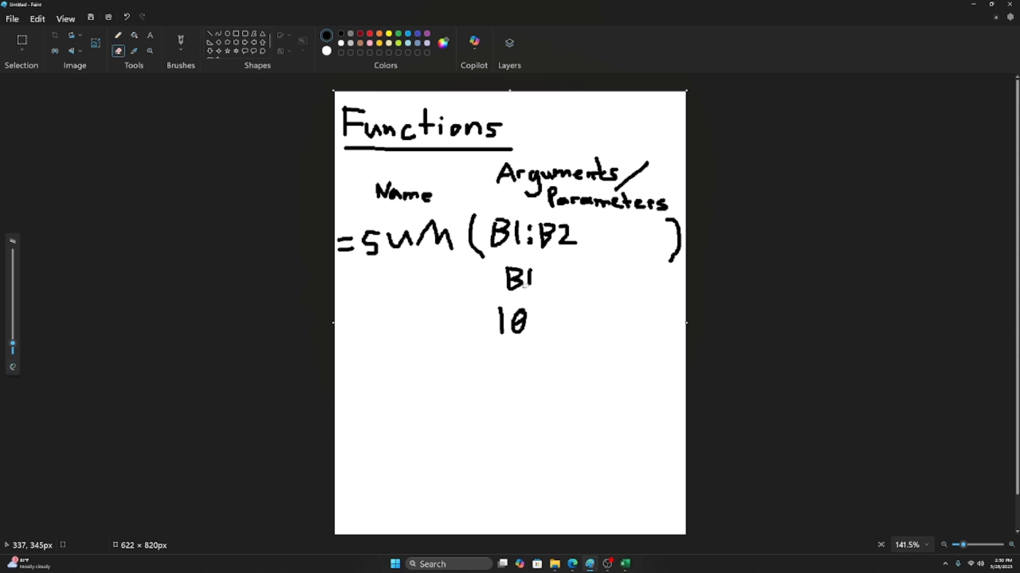
{"action": "mouse_move", "coordinate": [520, 268]}
{"action": "left_mouse_down"}
{"action": "mouse_move", "coordinate": [508, 300]}
{"action": "mouse_move", "coordinate": [536, 271]}
{"action": "mouse_move", "coordinate": [517, 318]}
{"action": "mouse_move", "coordinate": [515, 309]}
{"action": "mouse_move", "coordinate": [495, 318]}
{"action": "mouse_move", "coordinate": [537, 333]}
{"action": "mouse_move", "coordinate": [504, 326]}
{"action": "mouse_move", "coordinate": [549, 319]}
{"action": "left_mouse_up"}
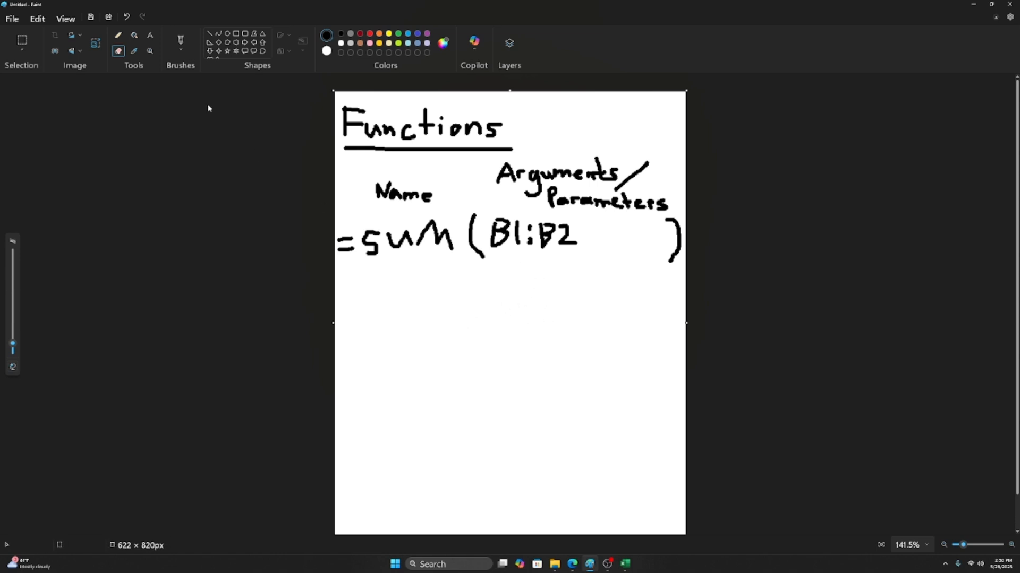
{"action": "left_click", "coordinate": [118, 35]}
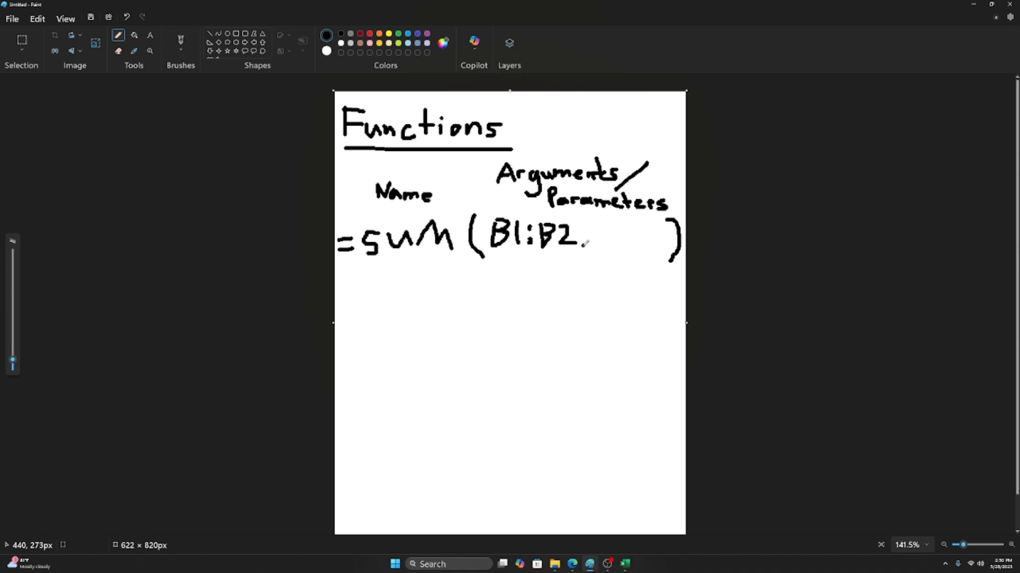
Step: Handwrite ',C1,' after B2 so the sketch reads =SUM(B1:B2,C1, )
{"action": "left_click_drag", "start_coordinate": [585, 242], "coordinate": [582, 252]}
{"action": "mouse_move", "coordinate": [610, 228]}
{"action": "left_mouse_down"}
{"action": "mouse_move", "coordinate": [595, 236]}
{"action": "mouse_move", "coordinate": [609, 244]}
{"action": "mouse_move", "coordinate": [622, 227]}
{"action": "mouse_move", "coordinate": [622, 246]}
{"action": "left_mouse_up"}
{"action": "left_click_drag", "start_coordinate": [616, 247], "coordinate": [631, 245]}
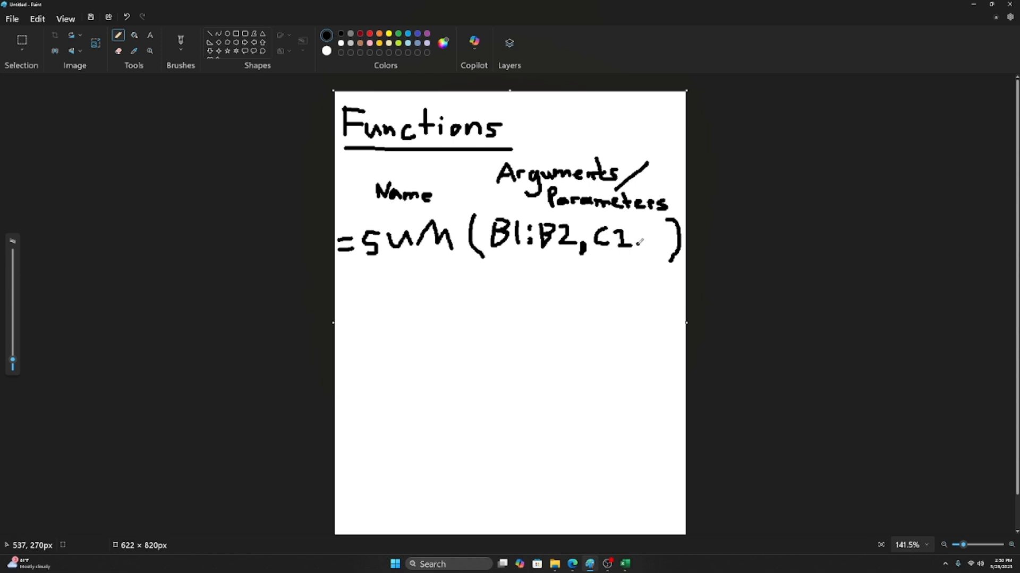
{"action": "left_click_drag", "start_coordinate": [639, 244], "coordinate": [634, 259]}
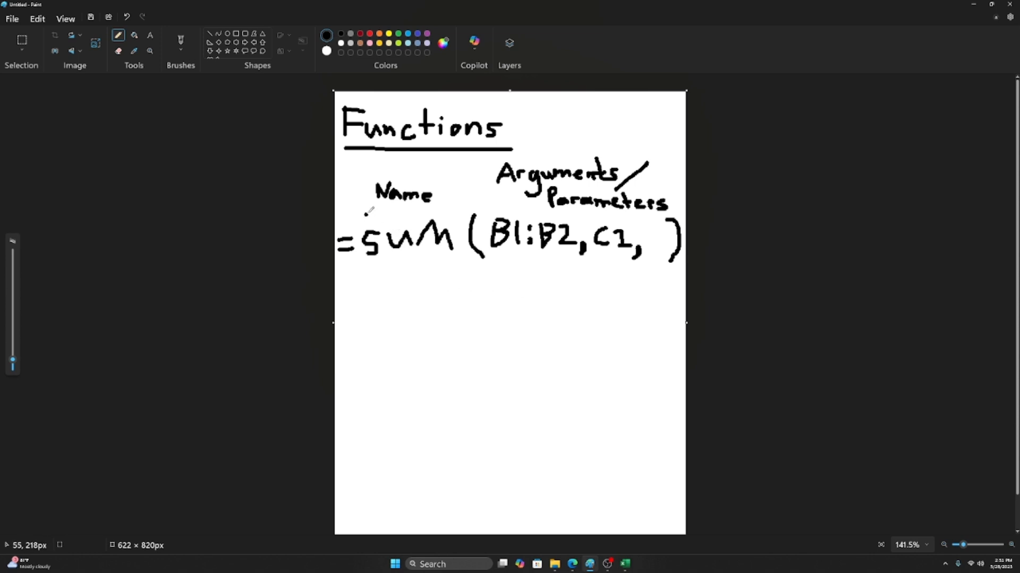
Step: Underline the Name, Arguments and Parameters headings, then bring the Excel commissions workbook forward
{"action": "left_click_drag", "start_coordinate": [378, 205], "coordinate": [432, 204]}
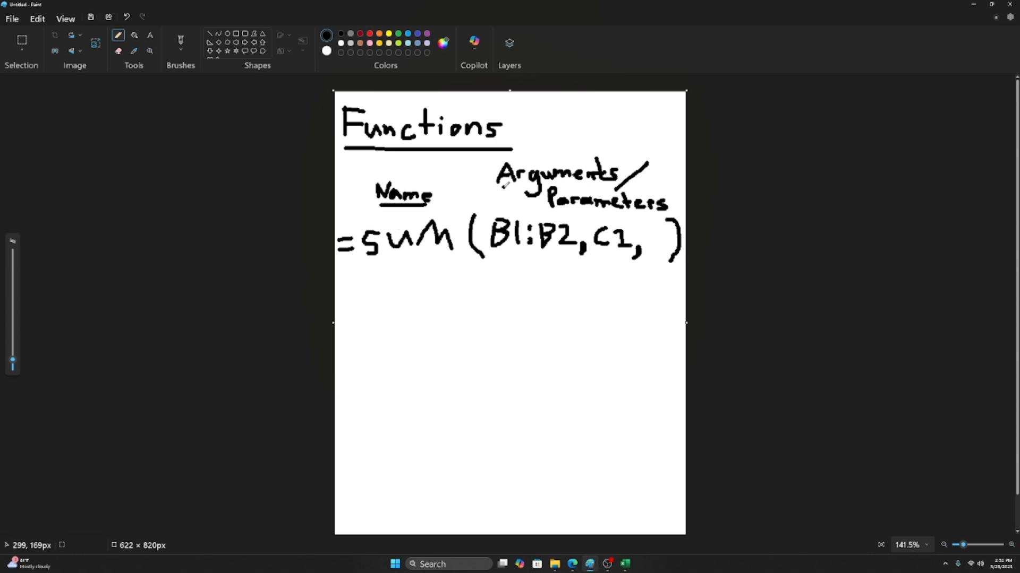
{"action": "left_click_drag", "start_coordinate": [503, 186], "coordinate": [594, 186]}
{"action": "left_click_drag", "start_coordinate": [553, 213], "coordinate": [639, 214]}
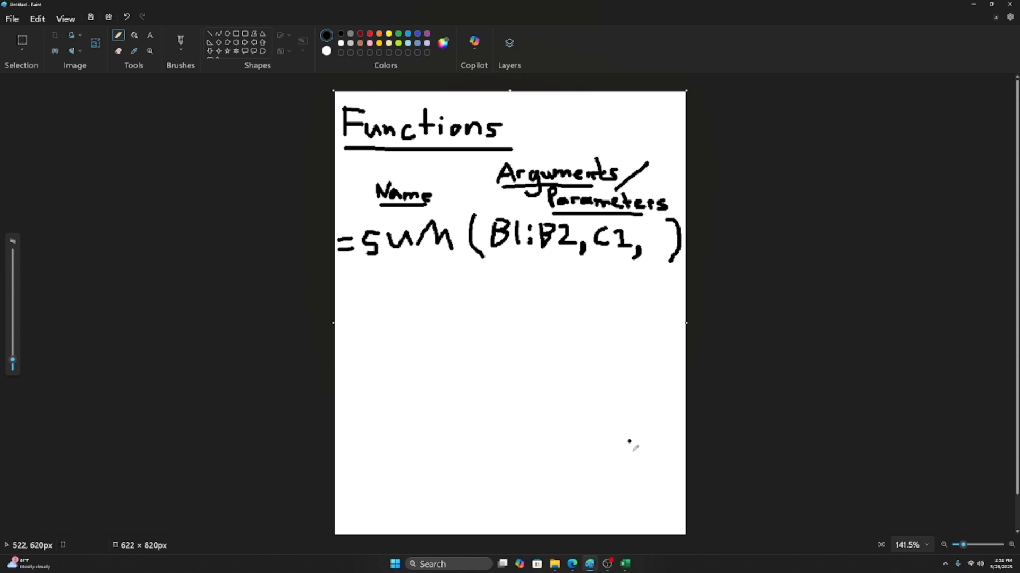
{"action": "left_click", "coordinate": [625, 564]}
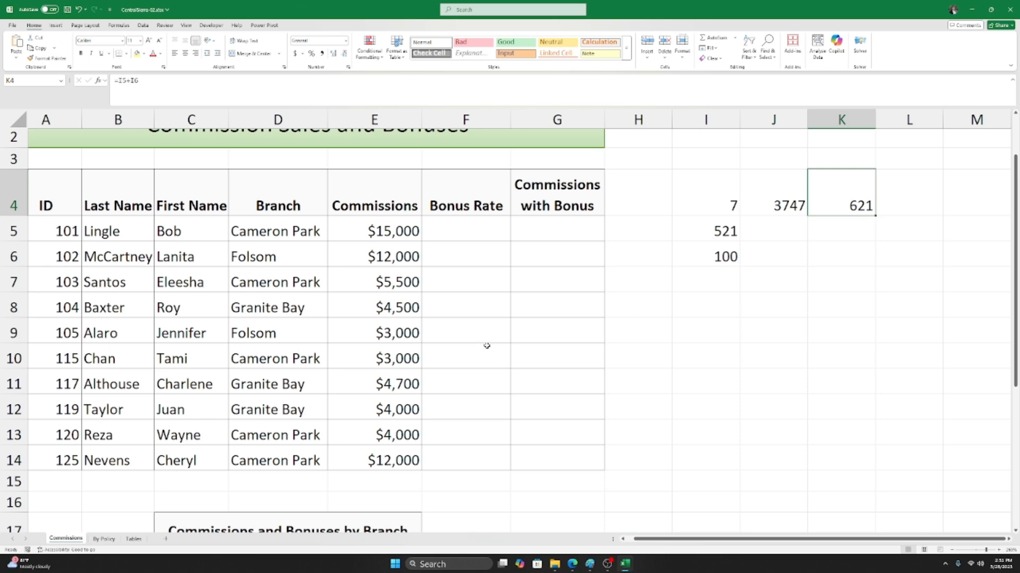
Step: Select cell F5 in the Bonus Rate column, then switch to the By Policy sheet
{"action": "scroll", "coordinate": [485, 346], "scroll_direction": "down", "scroll_amount": 2}
{"action": "left_click", "coordinate": [438, 318]}
{"action": "left_click", "coordinate": [423, 280]}
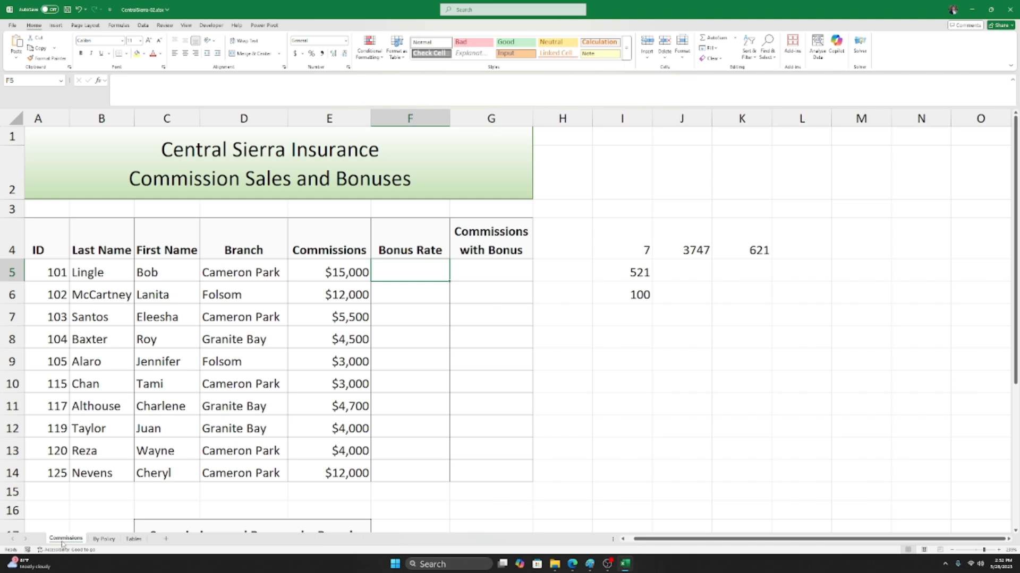
{"action": "left_click", "coordinate": [104, 540]}
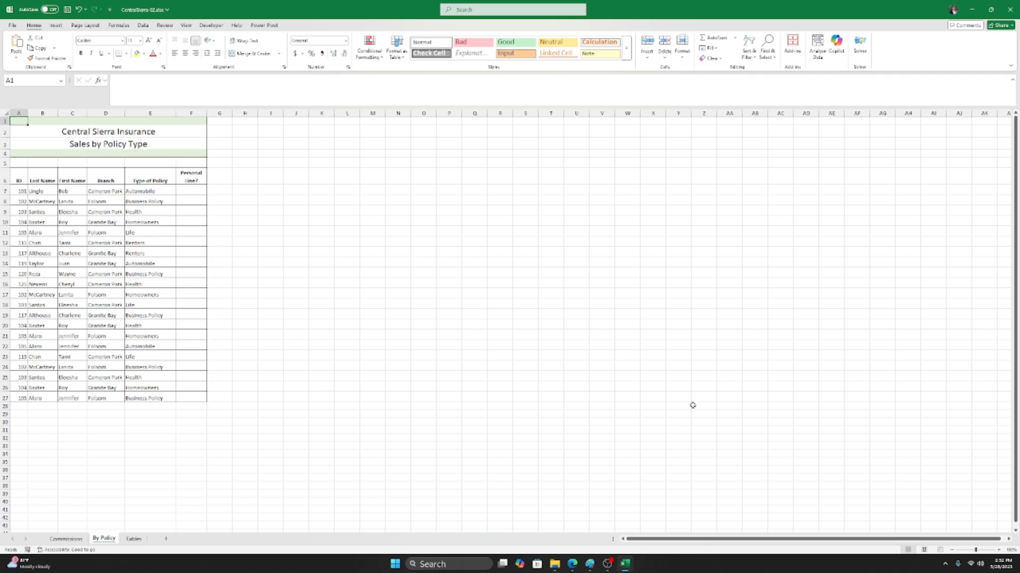
Step: Switch to the Tables sheet and add a new blank worksheet, Sheet3, after it
{"action": "left_click", "coordinate": [133, 539]}
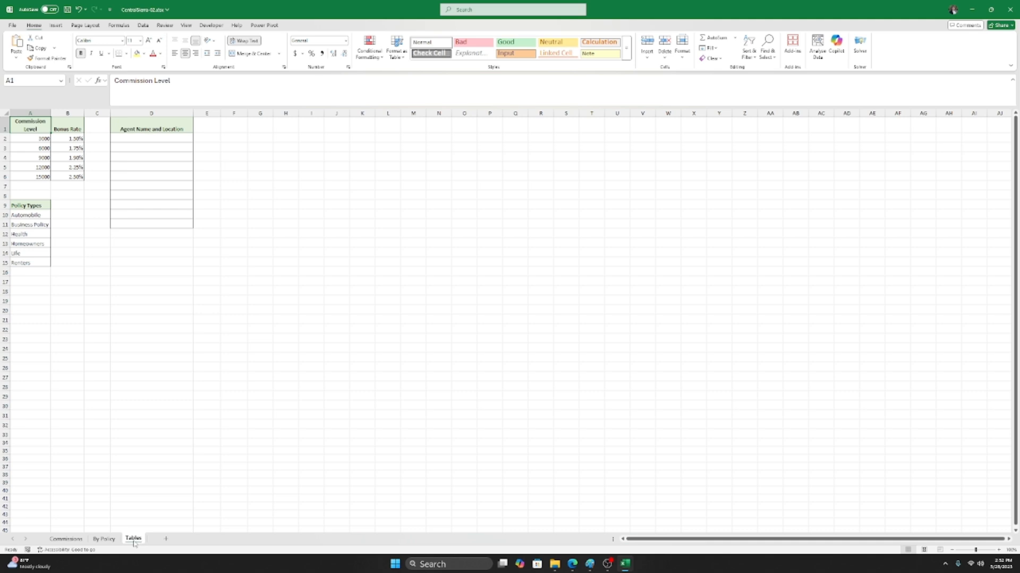
{"action": "left_click", "coordinate": [165, 541]}
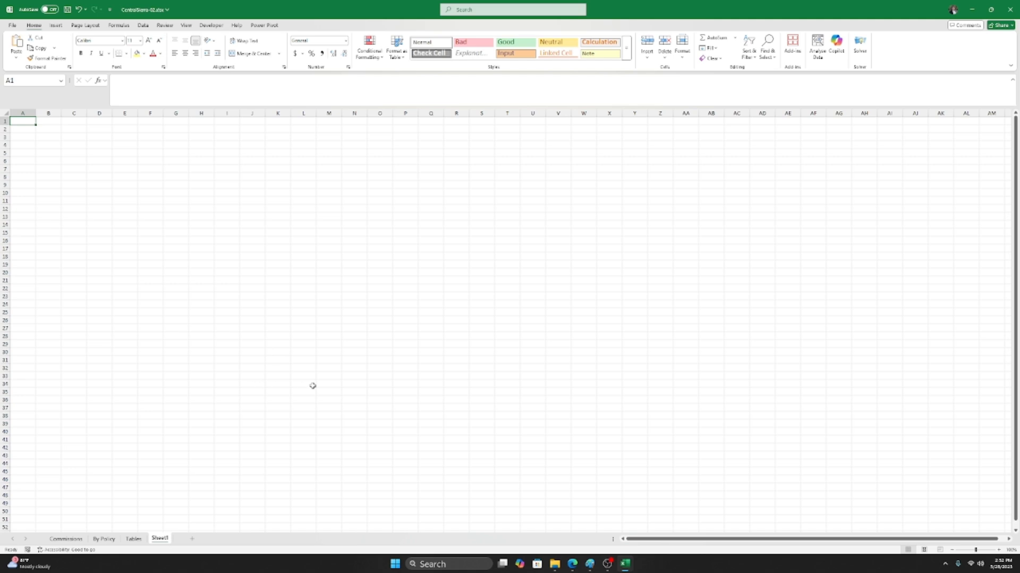
Step: Rename the new blank Sheet3 worksheet to Demo
{"action": "scroll", "coordinate": [314, 386], "scroll_direction": "up", "scroll_amount": 5}
{"action": "scroll", "coordinate": [281, 405], "scroll_direction": "up", "scroll_amount": 2}
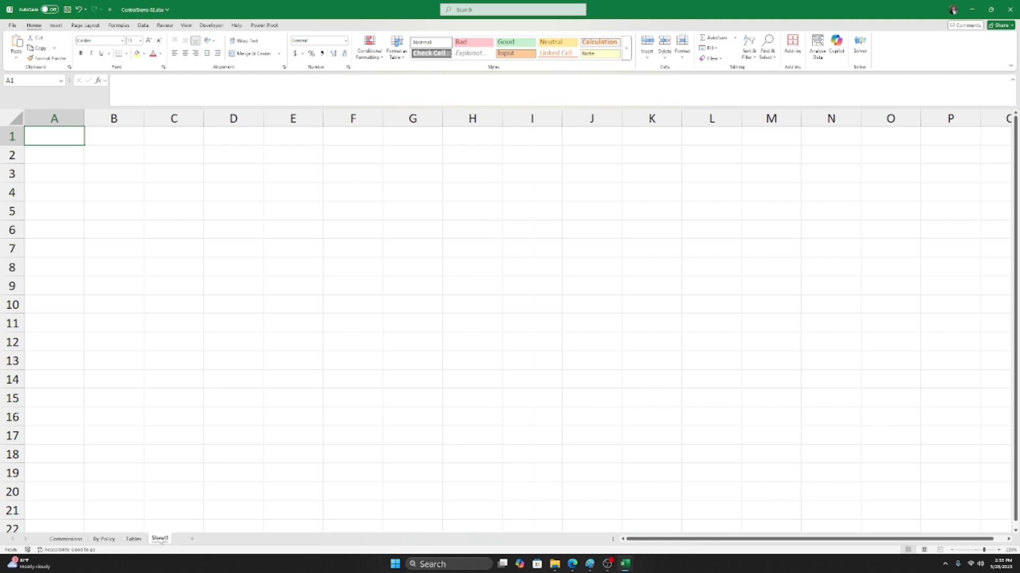
{"action": "right_click", "coordinate": [161, 542]}
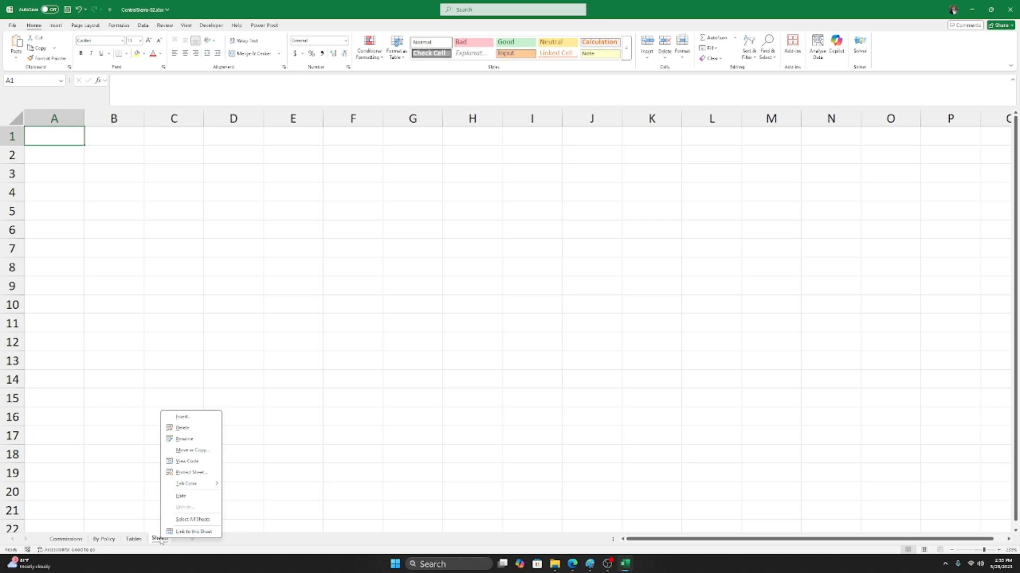
{"action": "left_click", "coordinate": [181, 440]}
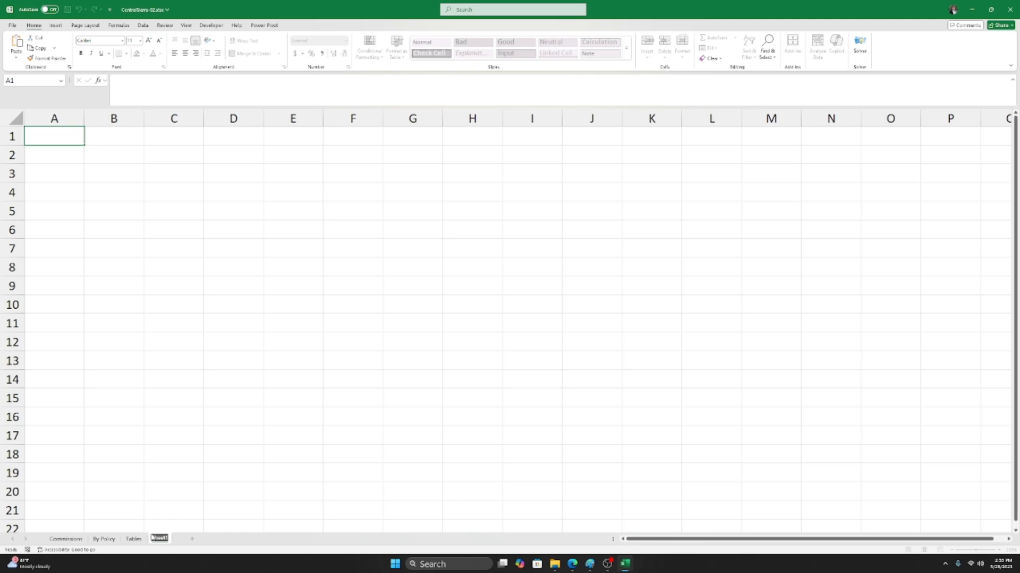
{"action": "key", "text": "BackSpace"}
{"action": "type", "text": "Demo"}
{"action": "key", "text": "Return"}
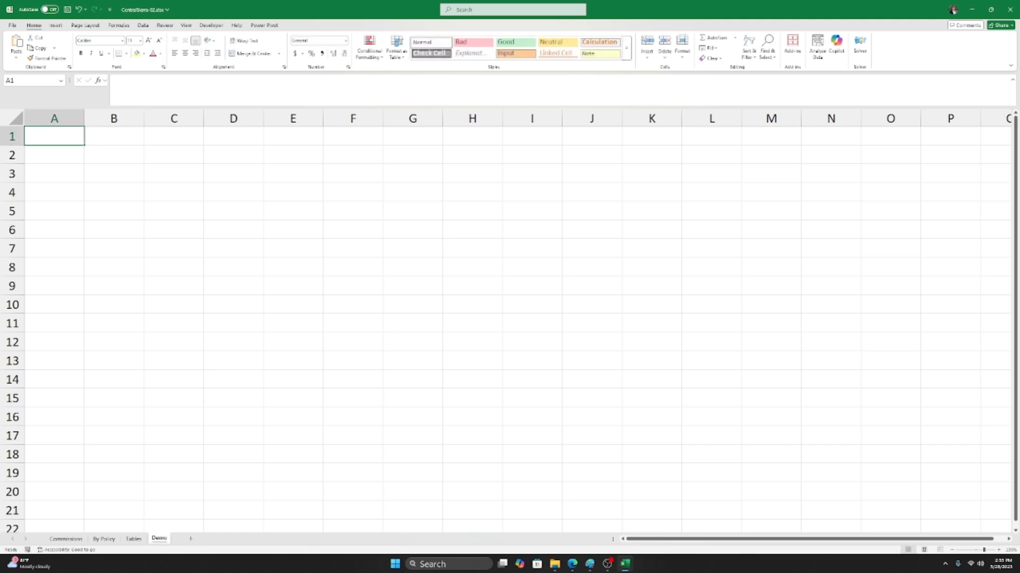
{"action": "right_click", "coordinate": [158, 540]}
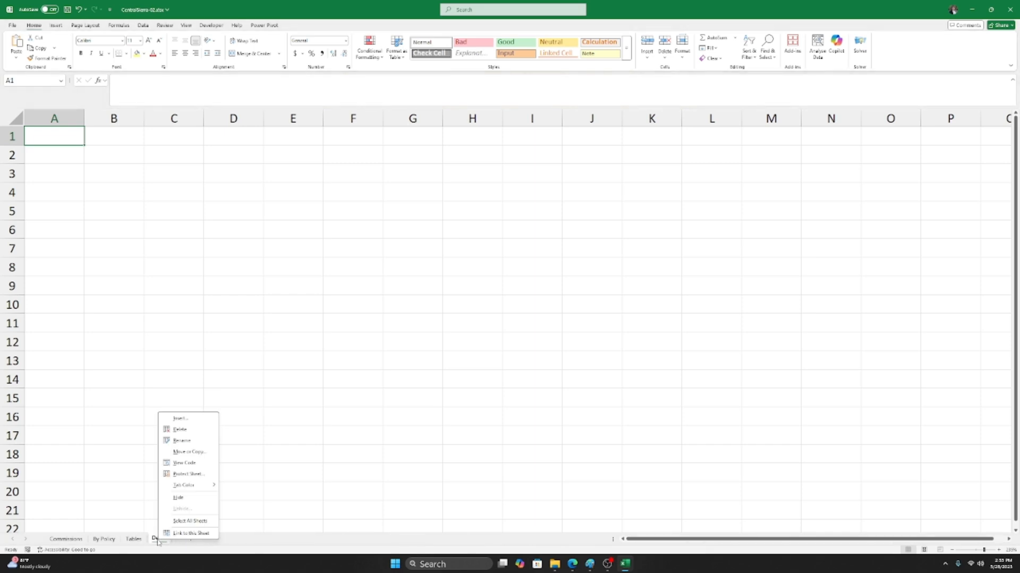
Step: Delete the Demo worksheet, leaving Commissions, By Policy and Tables
{"action": "left_click", "coordinate": [183, 430]}
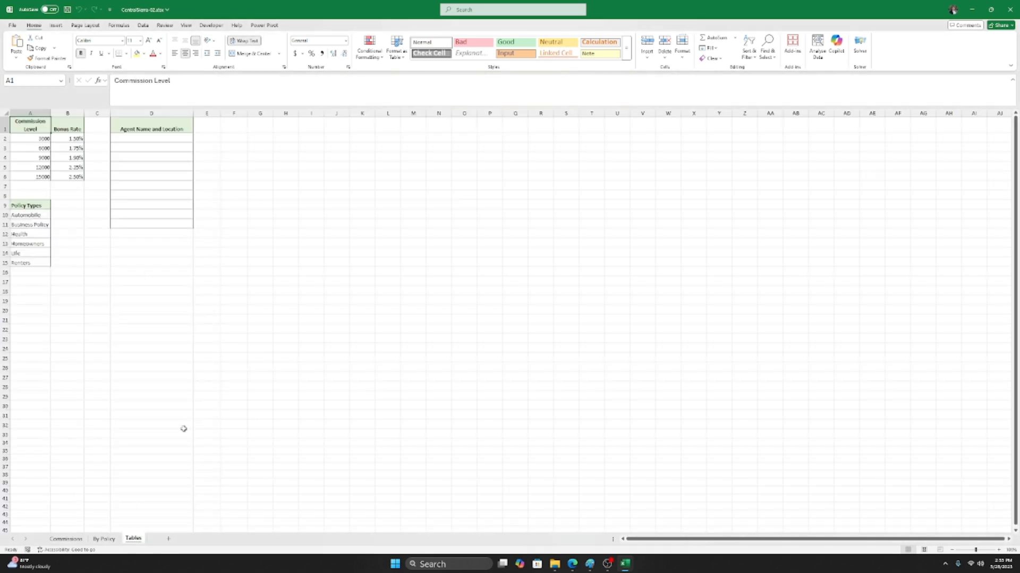
{"action": "left_click", "coordinate": [105, 539]}
{"action": "left_click", "coordinate": [78, 539]}
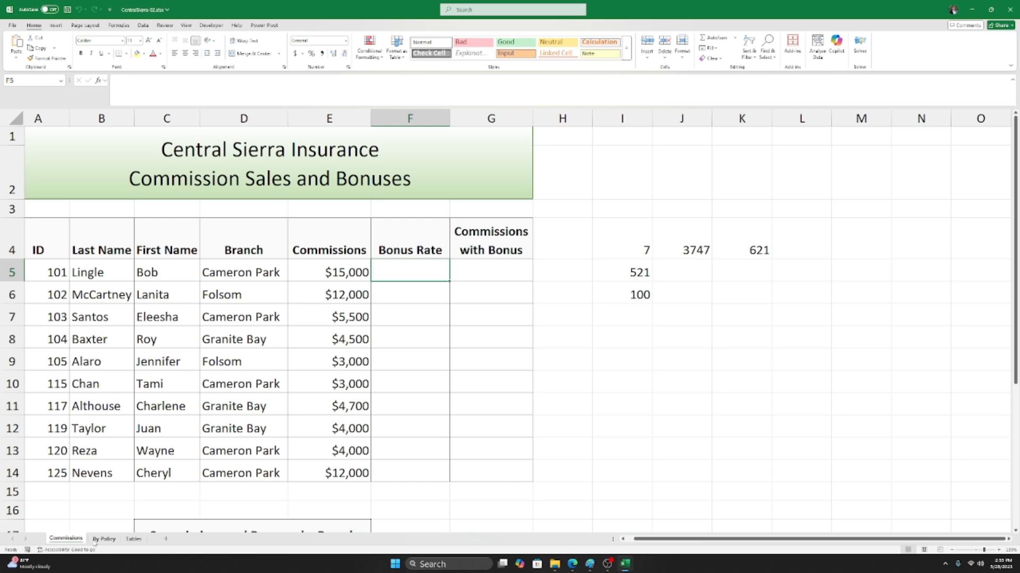
Step: Look over the By Policy and Tables sheets, ending back on Commissions
{"action": "left_click", "coordinate": [101, 539]}
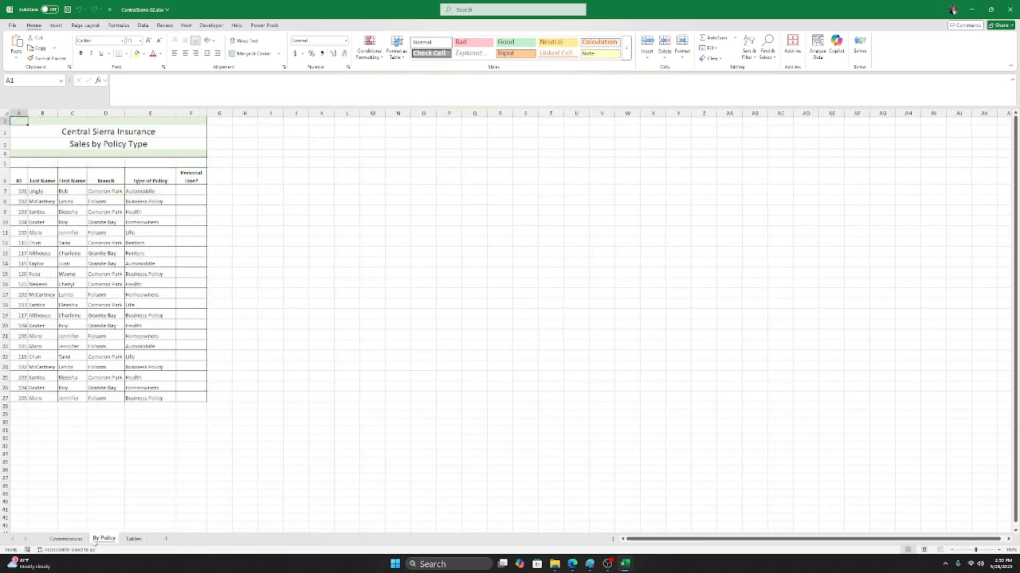
{"action": "left_click", "coordinate": [134, 539]}
{"action": "left_click", "coordinate": [104, 539]}
{"action": "left_click", "coordinate": [66, 539]}
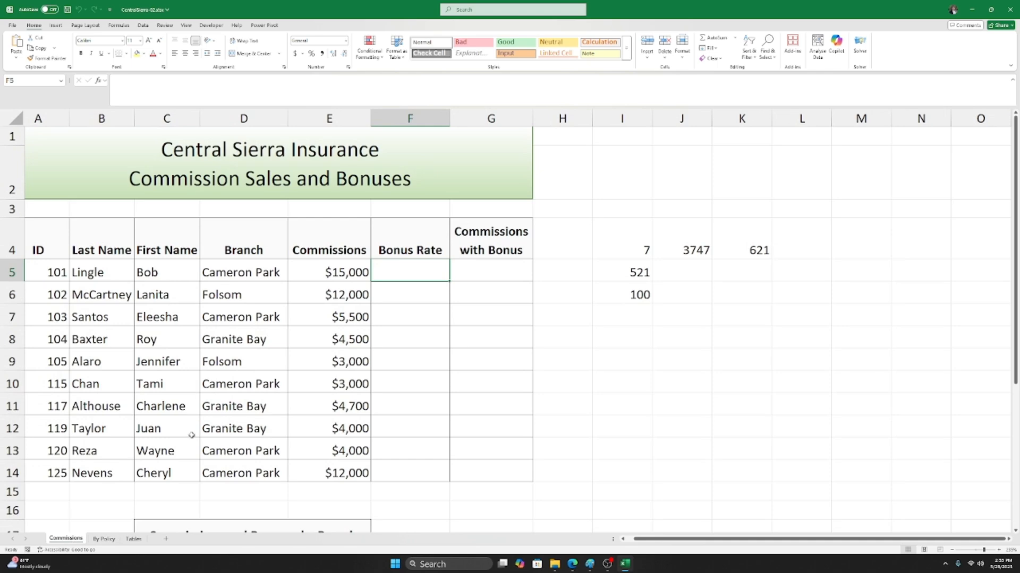
{"action": "scroll", "coordinate": [191, 435], "scroll_direction": "down", "scroll_amount": 2}
{"action": "scroll", "coordinate": [185, 472], "scroll_direction": "up", "scroll_amount": 1}
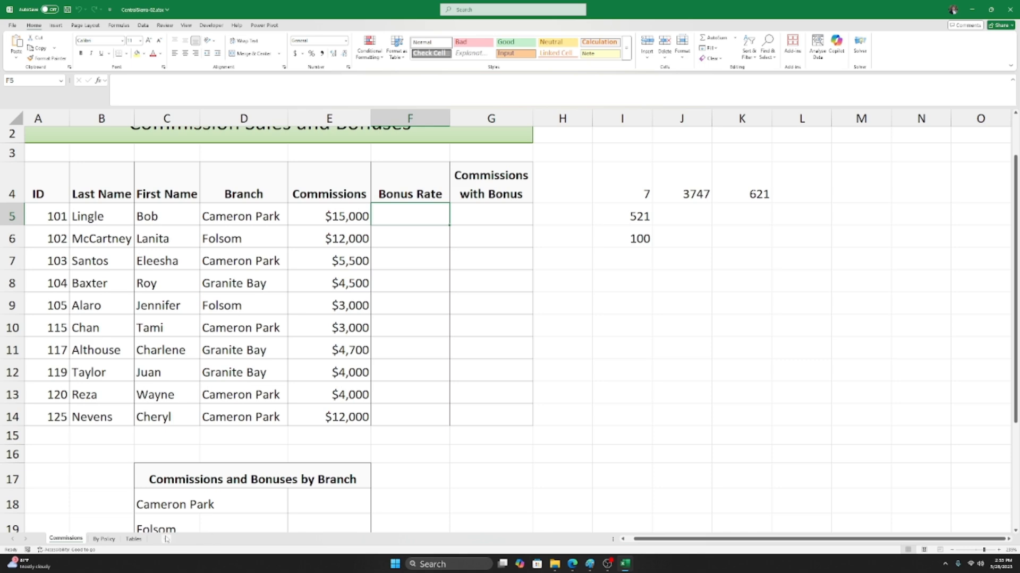
{"action": "left_click", "coordinate": [137, 539]}
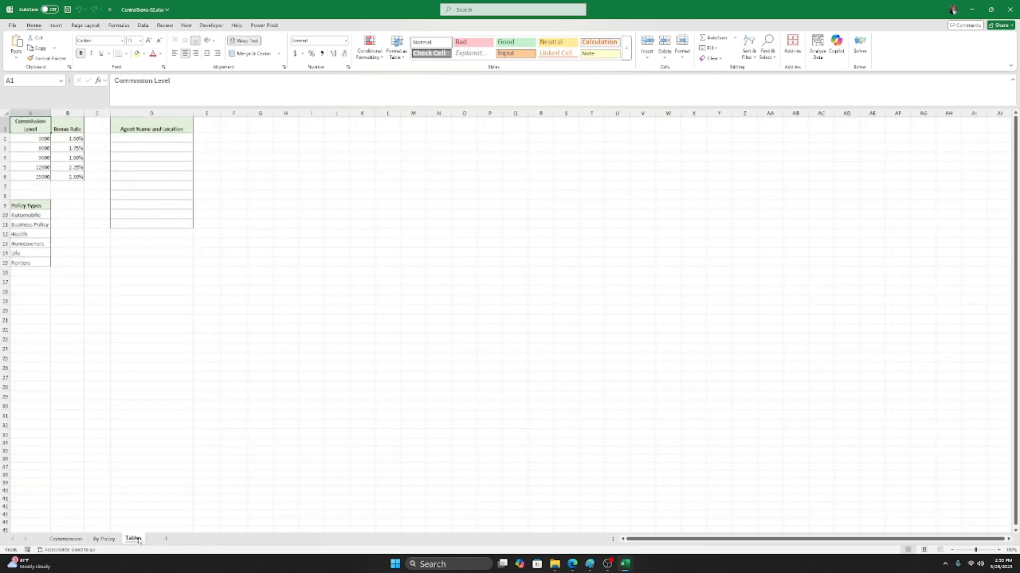
{"action": "left_click", "coordinate": [104, 539]}
{"action": "left_click", "coordinate": [66, 539]}
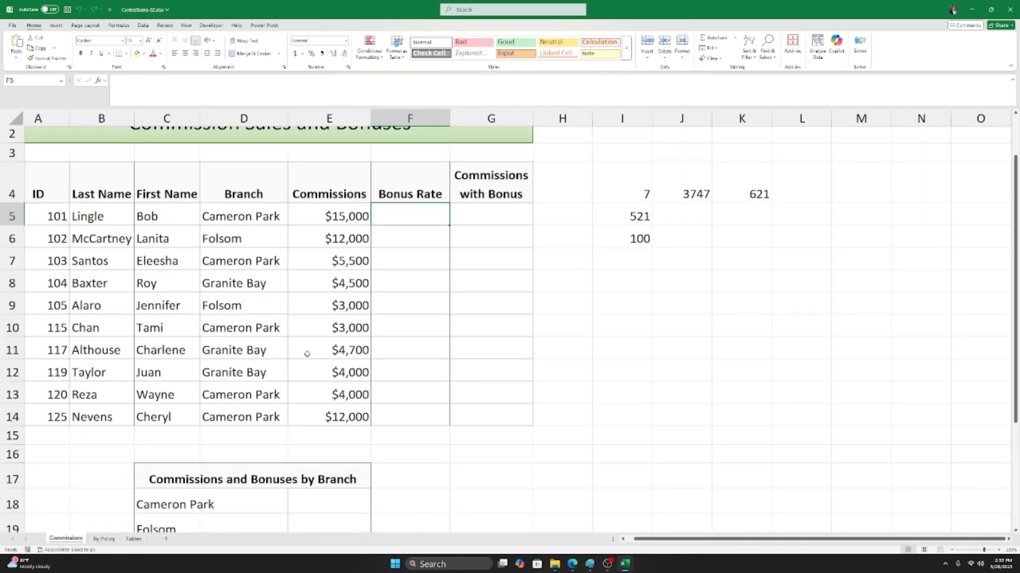
Step: Select the empty cell E15 beneath the commission amounts
{"action": "left_click", "coordinate": [357, 441]}
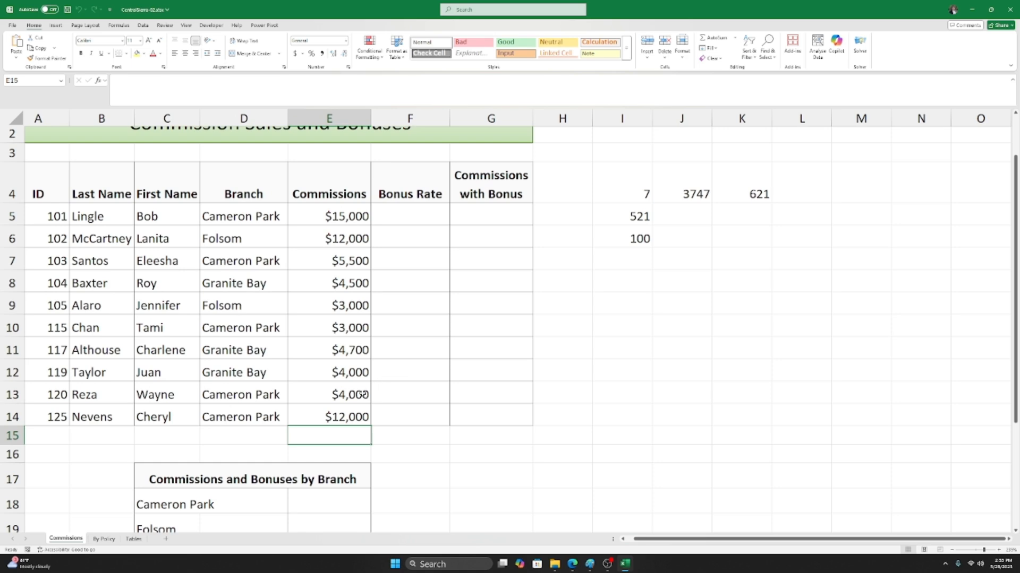
{"action": "scroll", "coordinate": [361, 394], "scroll_direction": "down", "scroll_amount": 1}
{"action": "scroll", "coordinate": [348, 388], "scroll_direction": "down", "scroll_amount": 2}
{"action": "scroll", "coordinate": [348, 388], "scroll_direction": "up", "scroll_amount": 1}
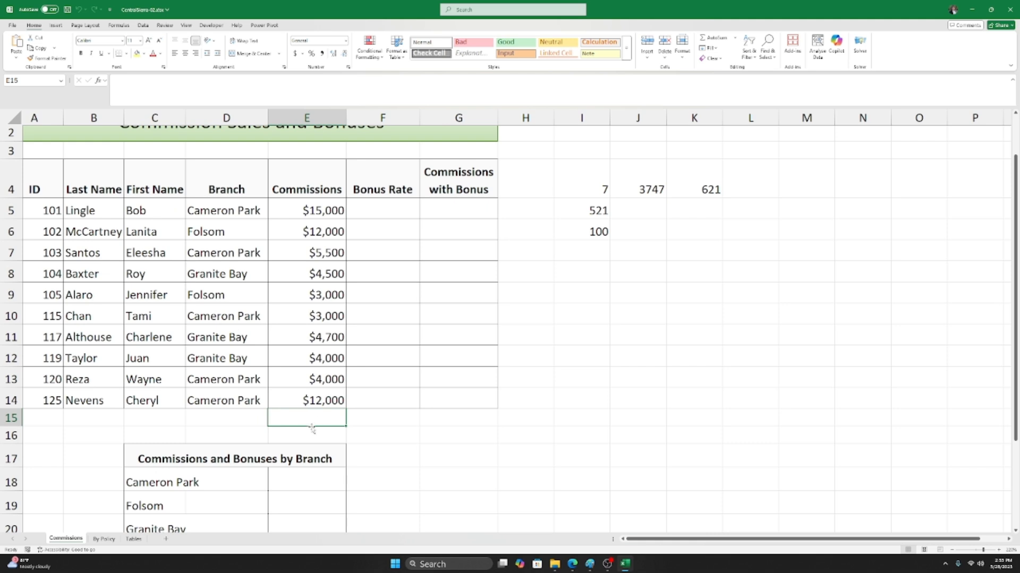
{"action": "scroll", "coordinate": [325, 412], "scroll_direction": "down", "scroll_amount": 2}
{"action": "scroll", "coordinate": [325, 411], "scroll_direction": "up", "scroll_amount": 2}
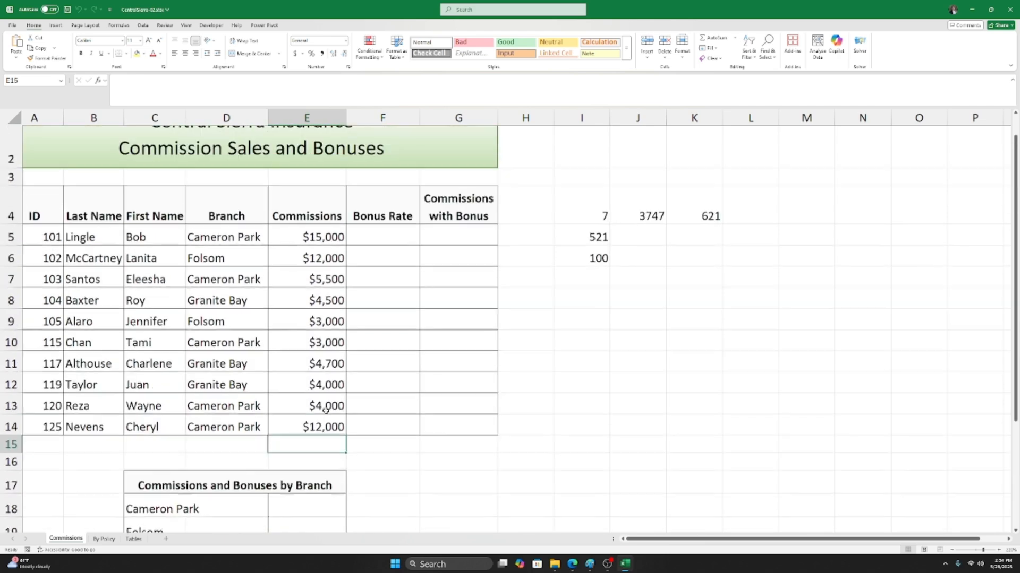
{"action": "scroll", "coordinate": [182, 337], "scroll_direction": "down", "scroll_amount": 3}
{"action": "scroll", "coordinate": [265, 391], "scroll_direction": "up", "scroll_amount": 3}
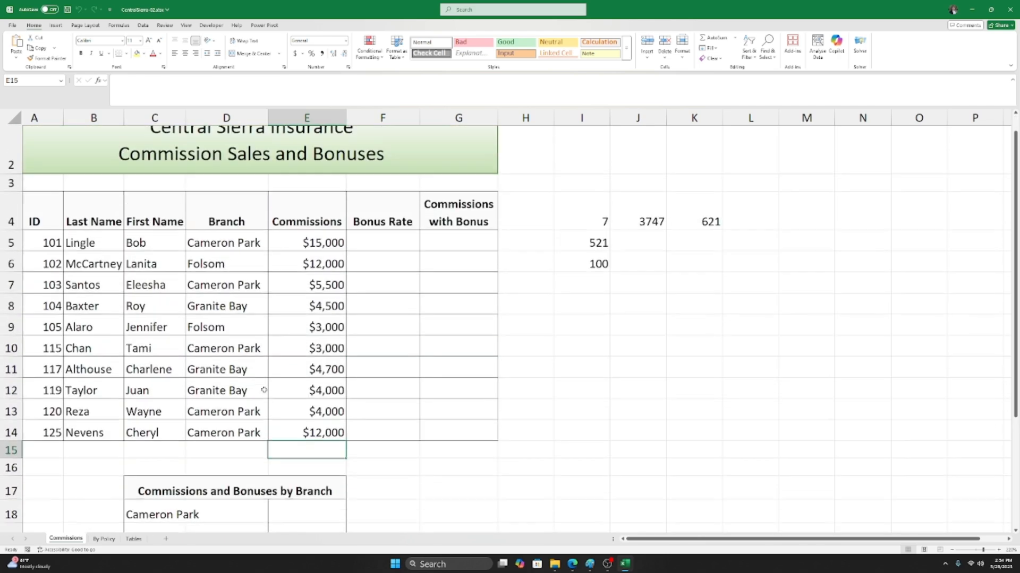
Step: Check the E5:E14 commission range, select E15 for the total, and show the Formulas ribbon
{"action": "left_click", "coordinate": [307, 263]}
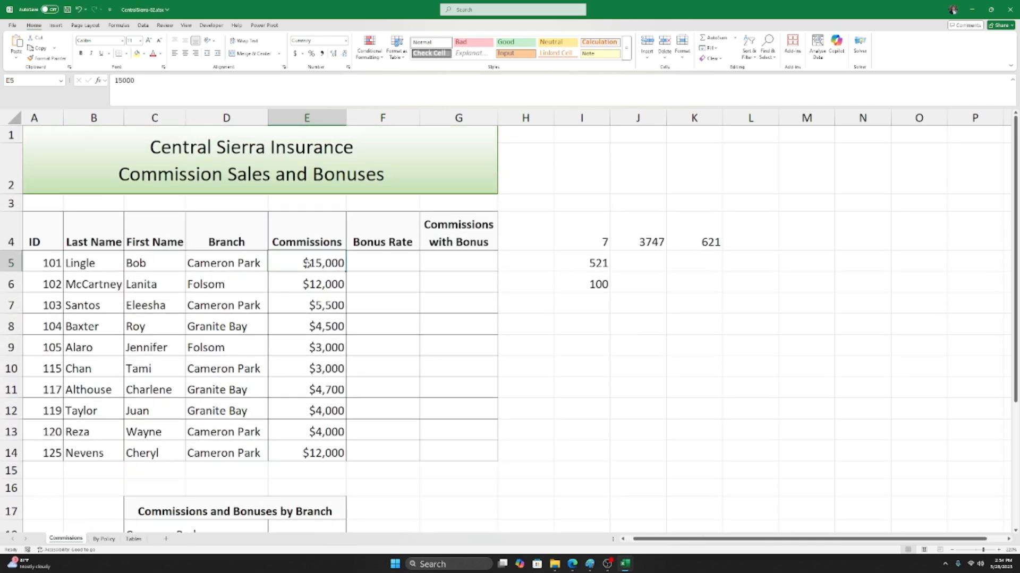
{"action": "key", "text": "shift+Down"}
{"action": "key", "text": "shift+Down"}
{"action": "key", "text": "shift+Down"}
{"action": "key", "text": "shift+Down"}
{"action": "key", "text": "shift+Down"}
{"action": "key", "text": "shift+Down"}
{"action": "key", "text": "shift+Down"}
{"action": "key", "text": "shift+Down"}
{"action": "key", "text": "shift+Down"}
{"action": "scroll", "coordinate": [334, 259], "scroll_direction": "down", "scroll_amount": 2}
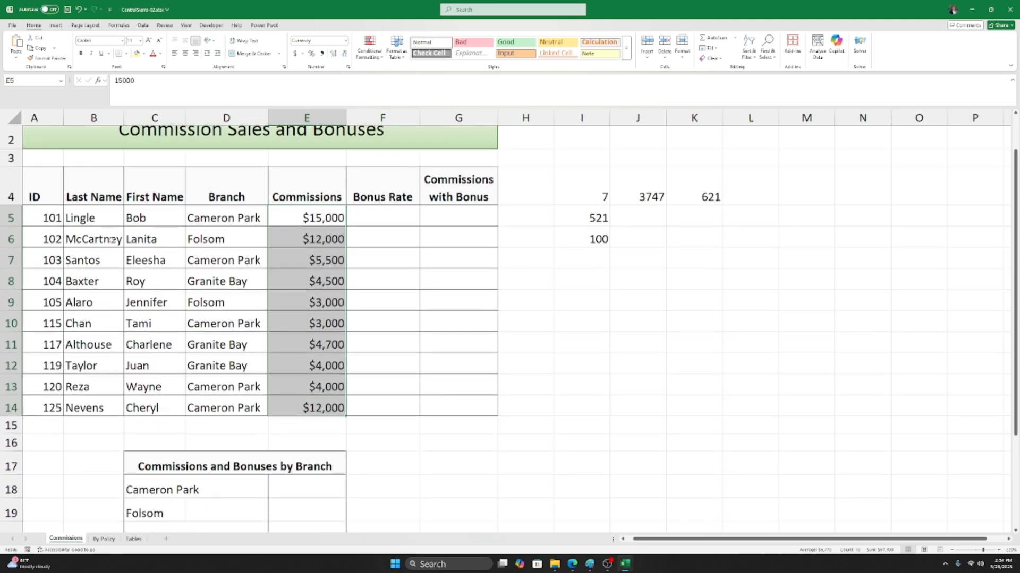
{"action": "left_click", "coordinate": [283, 422]}
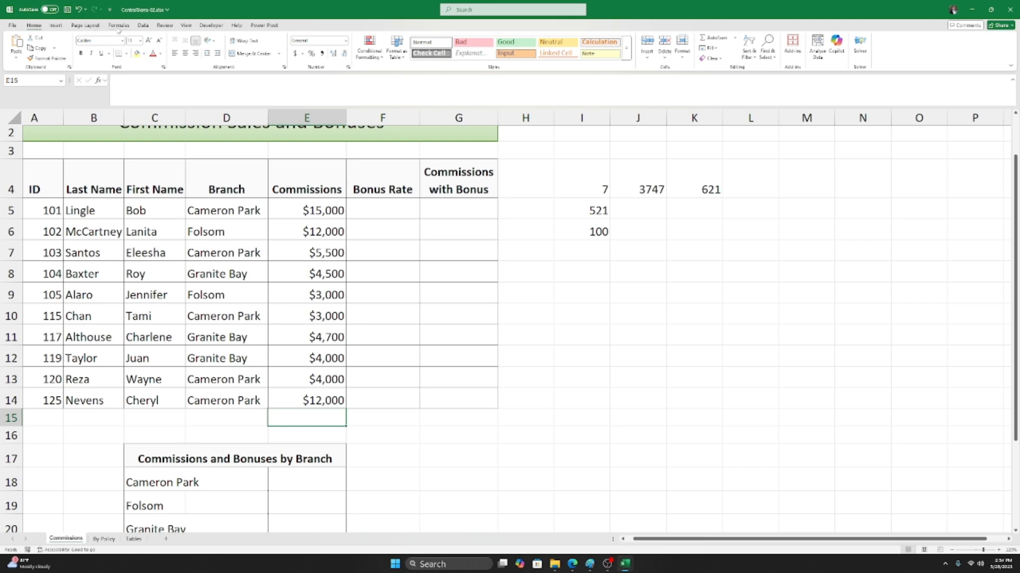
{"action": "left_click", "coordinate": [119, 25]}
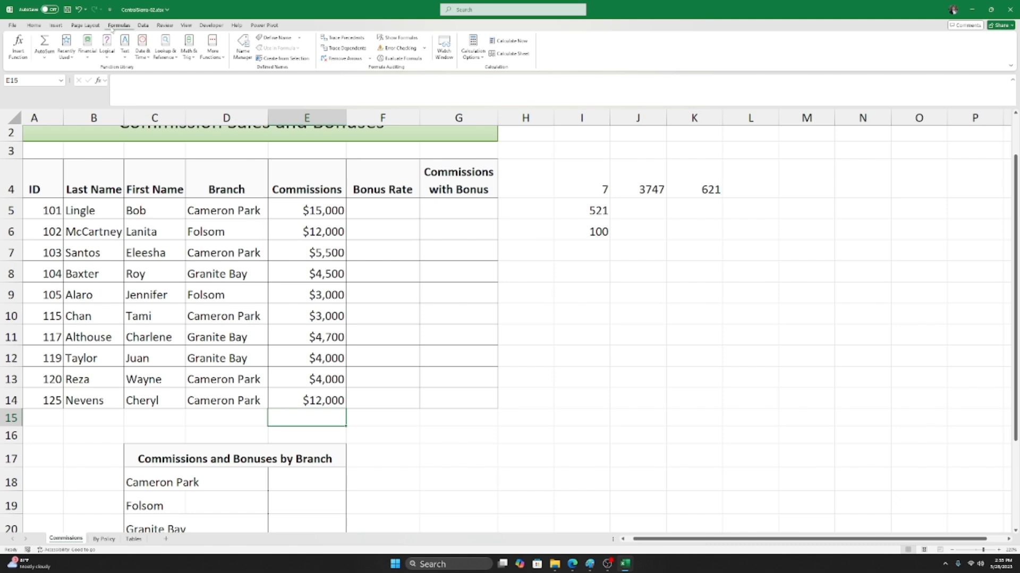
Step: Open Insert Function and search for functions matching 'sum'
{"action": "left_click", "coordinate": [23, 53]}
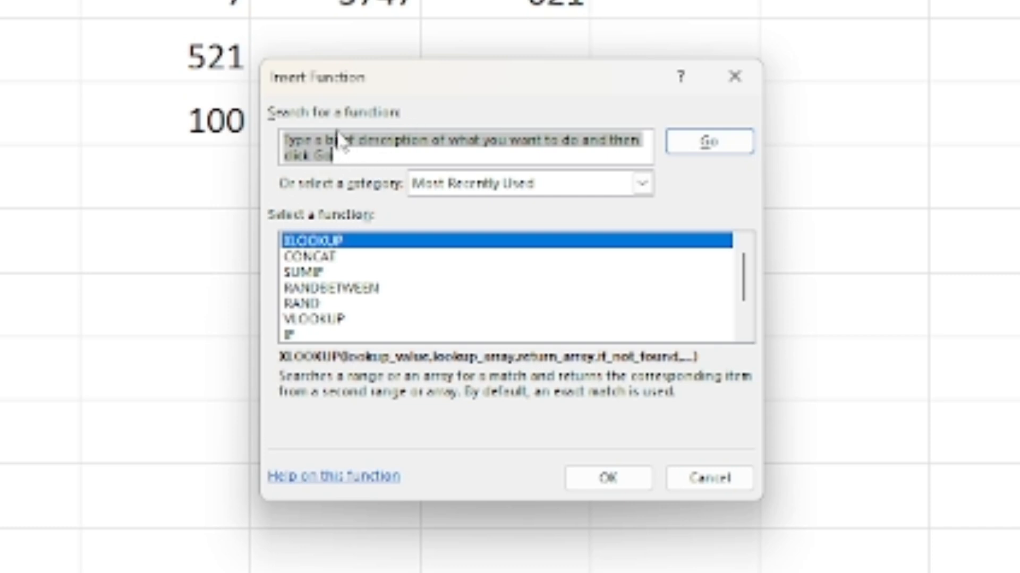
{"action": "left_click", "coordinate": [353, 156]}
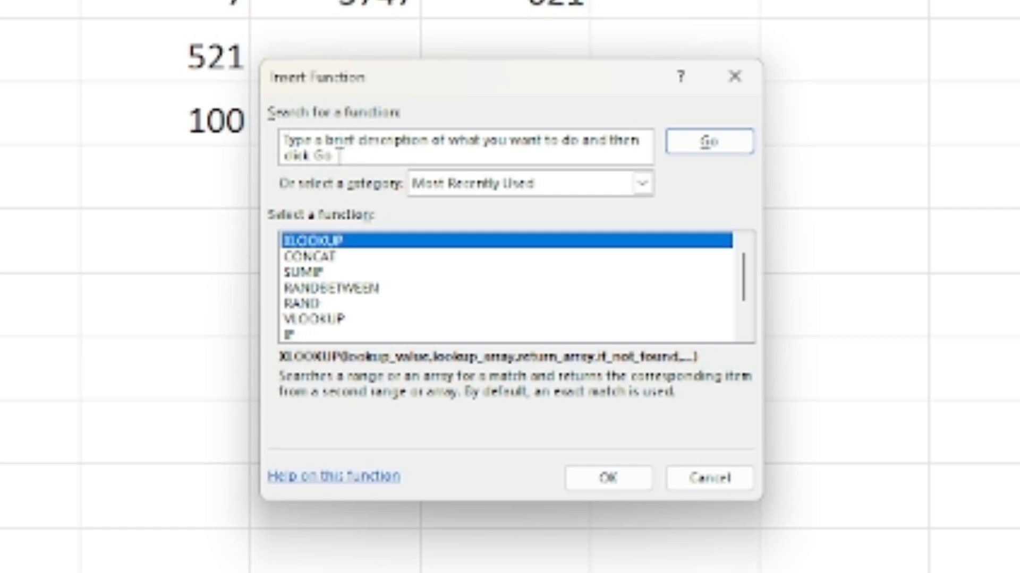
{"action": "key", "text": "BackSpace"}
{"action": "key", "text": "BackSpace"}
{"action": "key", "text": "BackSpace"}
{"action": "key", "text": "BackSpace"}
{"action": "key", "text": "BackSpace"}
{"action": "key", "text": "BackSpace"}
{"action": "key", "text": "BackSpace"}
{"action": "key", "text": "BackSpace"}
{"action": "key", "text": "BackSpace"}
{"action": "key", "text": "BackSpace"}
{"action": "key", "text": "BackSpace"}
{"action": "key", "text": "BackSpace"}
{"action": "key", "text": "BackSpace"}
{"action": "key", "text": "BackSpace"}
{"action": "key", "text": "BackSpace"}
{"action": "key", "text": "BackSpace"}
{"action": "key", "text": "BackSpace"}
{"action": "key", "text": "BackSpace"}
{"action": "key", "text": "BackSpace"}
{"action": "key", "text": "BackSpace"}
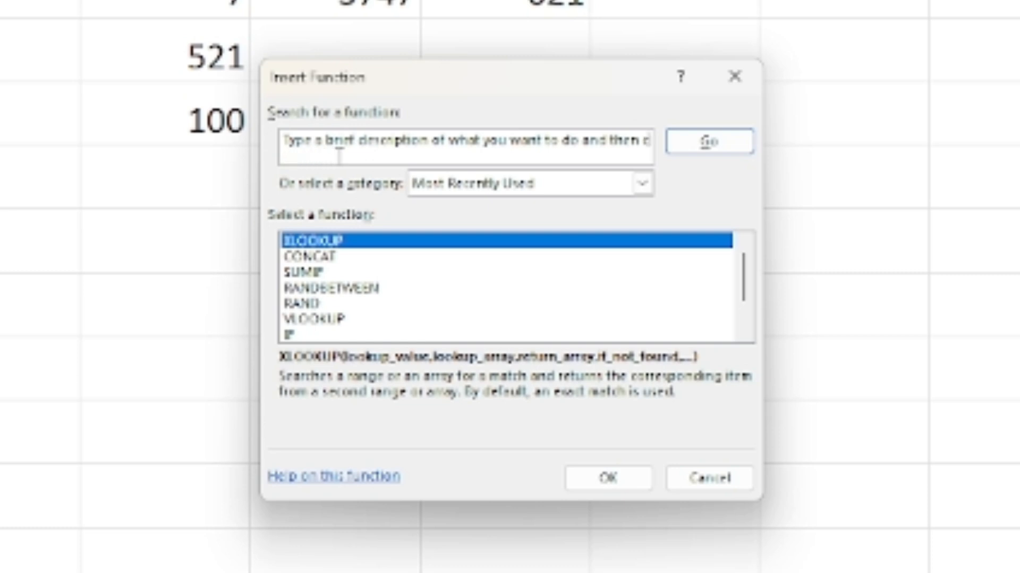
{"action": "key", "text": "BackSpace"}
{"action": "key", "text": "BackSpace"}
{"action": "key", "text": "BackSpace"}
{"action": "key", "text": "BackSpace"}
{"action": "key", "text": "BackSpace"}
{"action": "key", "text": "BackSpace"}
{"action": "key", "text": "BackSpace"}
{"action": "key", "text": "BackSpace"}
{"action": "key", "text": "BackSpace"}
{"action": "key", "text": "BackSpace"}
{"action": "key", "text": "BackSpace"}
{"action": "key", "text": "BackSpace"}
{"action": "key", "text": "BackSpace"}
{"action": "key", "text": "BackSpace"}
{"action": "key", "text": "BackSpace"}
{"action": "key", "text": "BackSpace"}
{"action": "key", "text": "BackSpace"}
{"action": "key", "text": "BackSpace"}
{"action": "key", "text": "BackSpace"}
{"action": "key", "text": "BackSpace"}
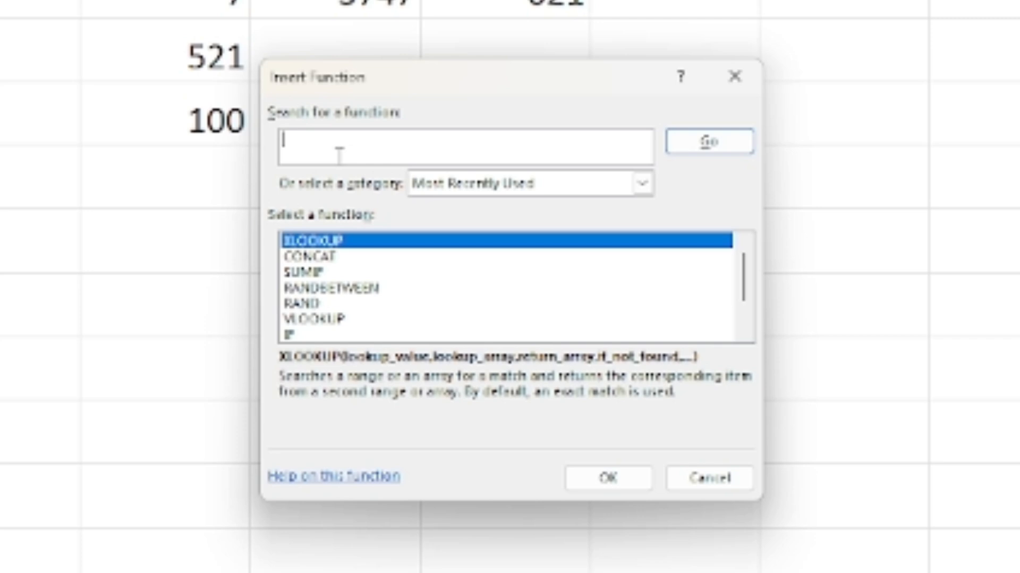
{"action": "type", "text": "sum"}
{"action": "left_click", "coordinate": [712, 152]}
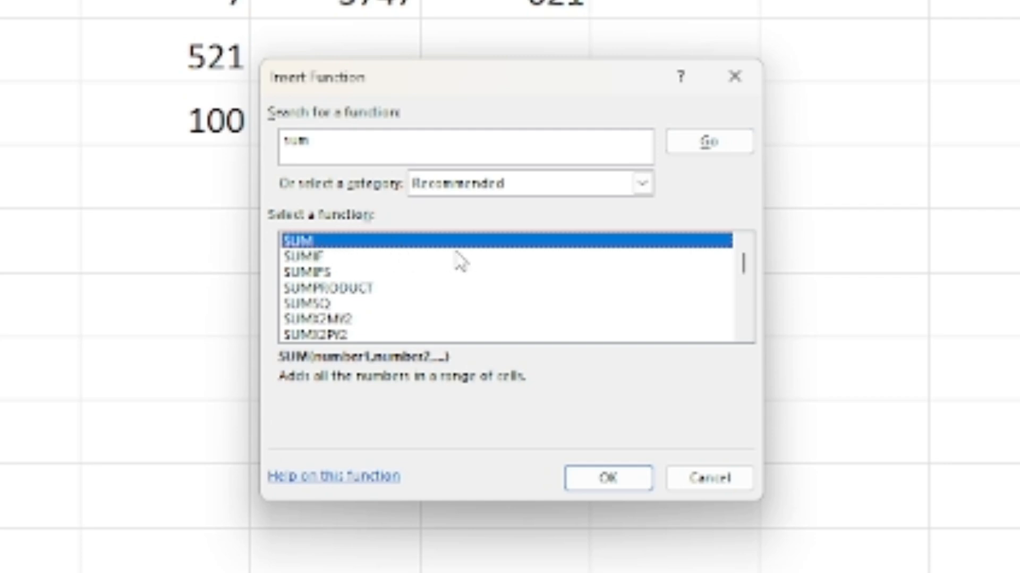
Step: Choose SUM and confirm, giving =SUM(E5:E14) with a 67700 preview
{"action": "left_click", "coordinate": [319, 257]}
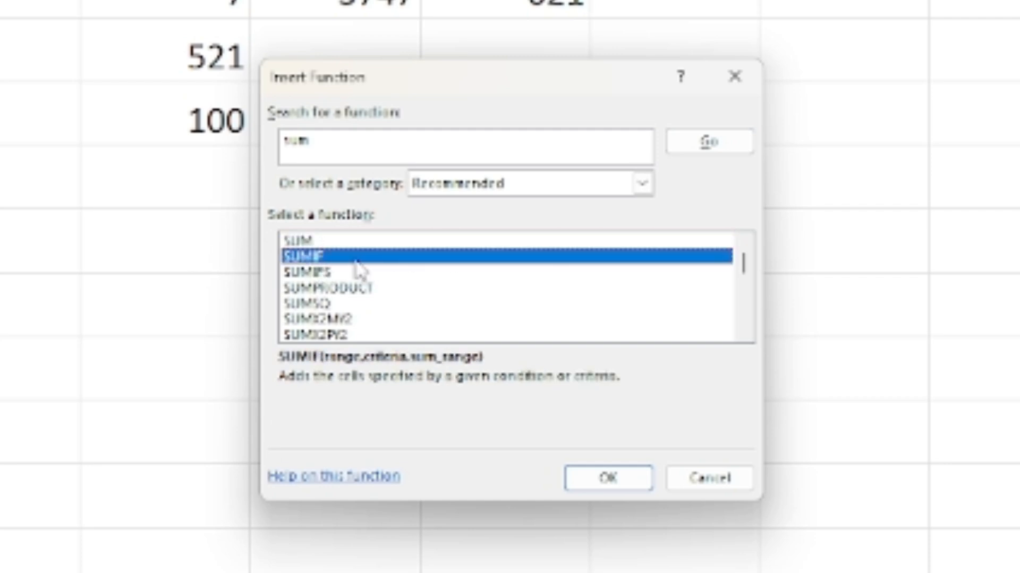
{"action": "left_click", "coordinate": [312, 244]}
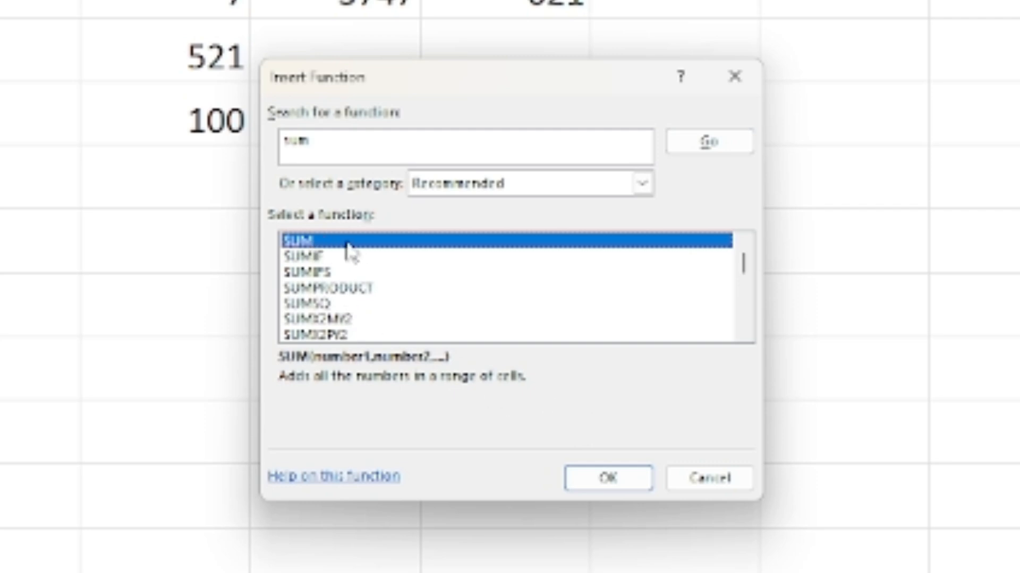
{"action": "left_click", "coordinate": [600, 486]}
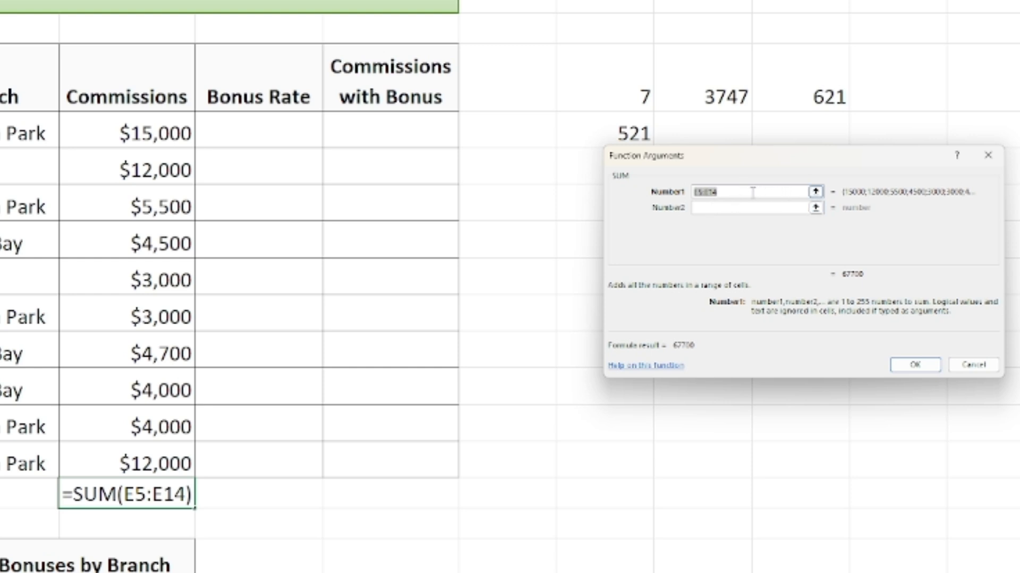
Step: Reselect E5:E14 on the sheet as the SUM range and confirm, totaling $67,700 in E15
{"action": "left_click", "coordinate": [734, 192]}
{"action": "key", "text": "BackSpace"}
{"action": "key", "text": "BackSpace"}
{"action": "key", "text": "BackSpace"}
{"action": "key", "text": "BackSpace"}
{"action": "key", "text": "BackSpace"}
{"action": "key", "text": "BackSpace"}
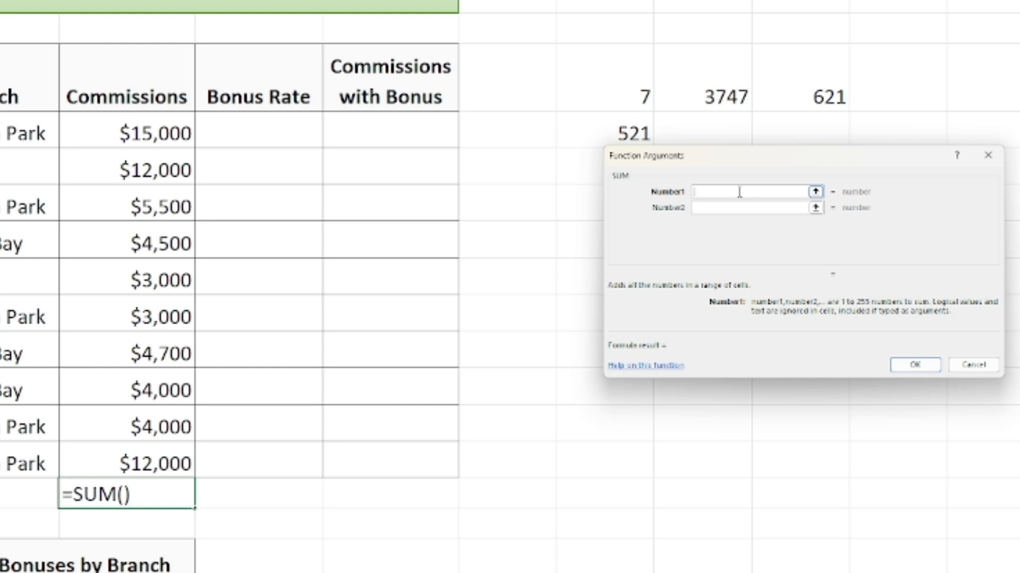
{"action": "type", "text": "E5:"}
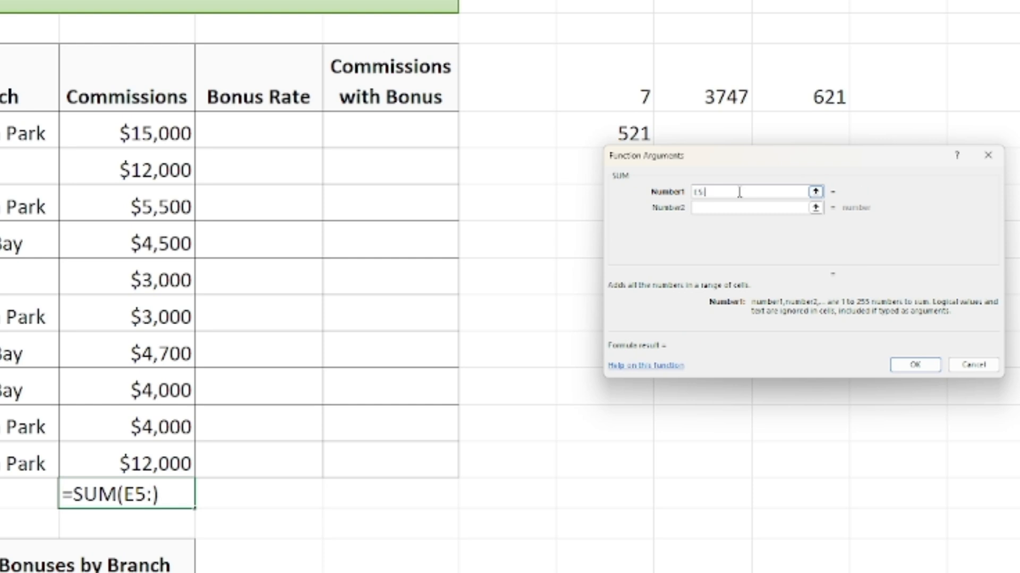
{"action": "type", "text": "E14"}
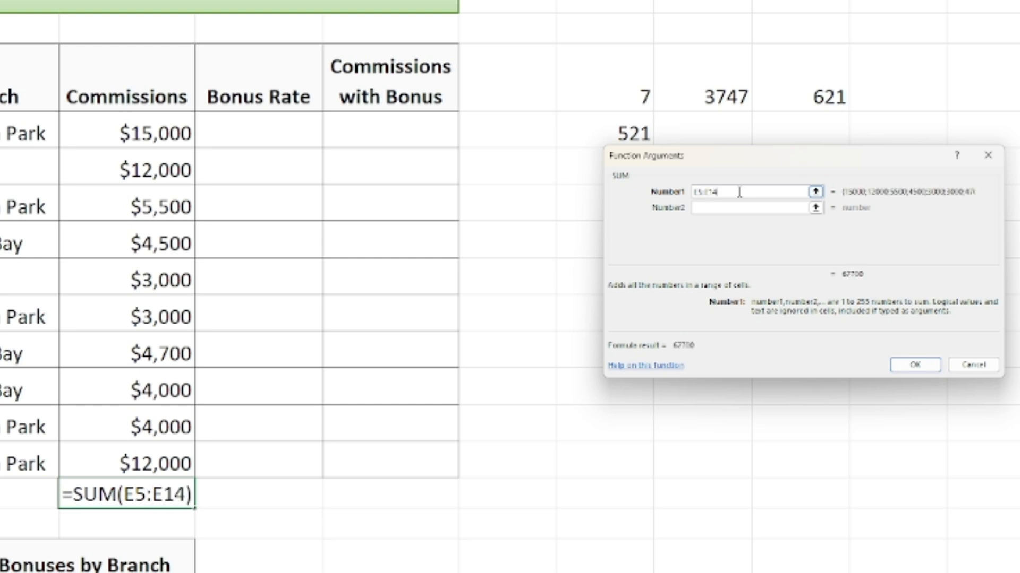
{"action": "key", "text": "BackSpace"}
{"action": "key", "text": "BackSpace"}
{"action": "key", "text": "BackSpace"}
{"action": "key", "text": "BackSpace"}
{"action": "key", "text": "BackSpace"}
{"action": "key", "text": "BackSpace"}
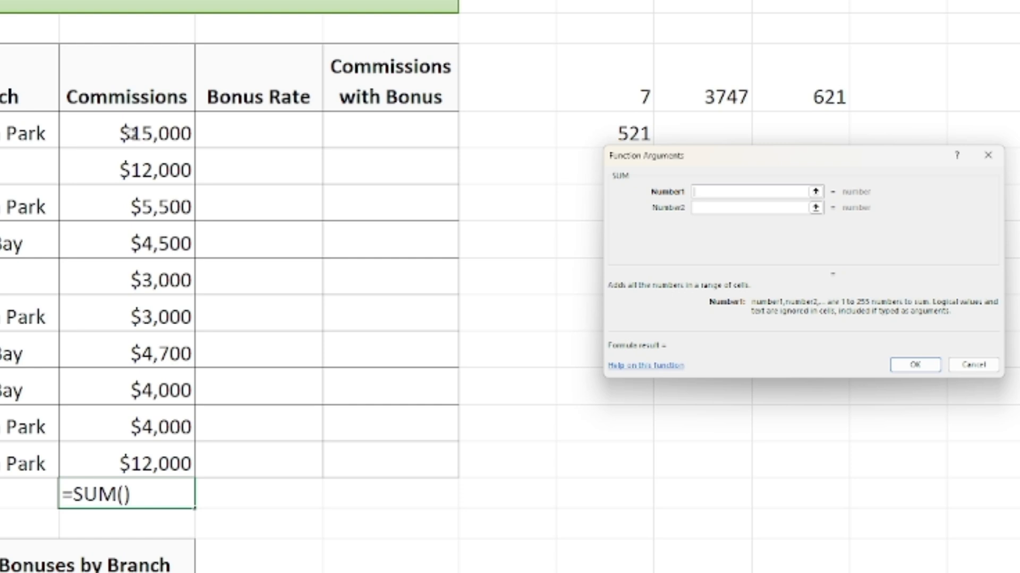
{"action": "left_click", "coordinate": [133, 134]}
{"action": "left_click_drag", "start_coordinate": [133, 133], "coordinate": [154, 467]}
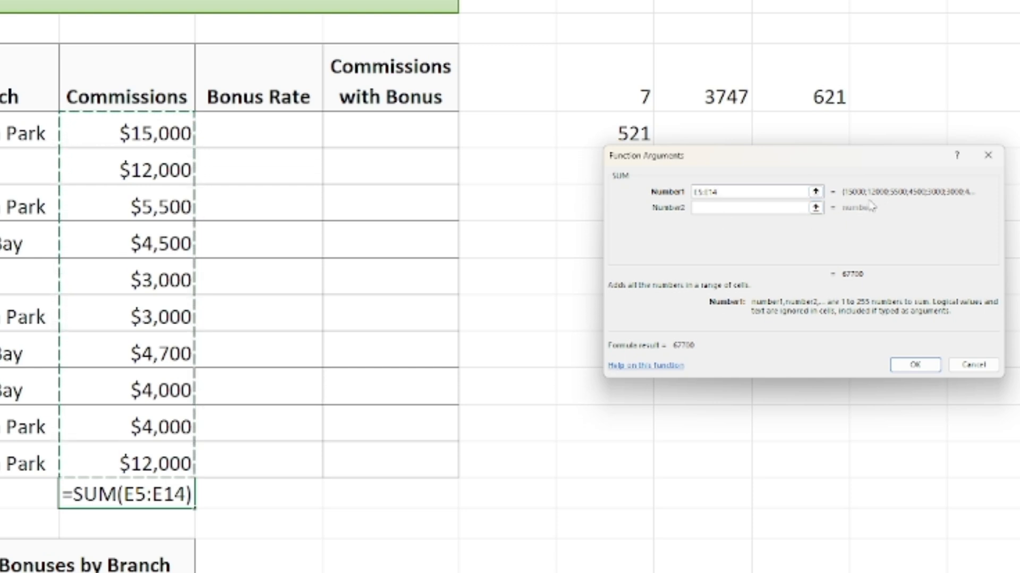
{"action": "left_click", "coordinate": [710, 208]}
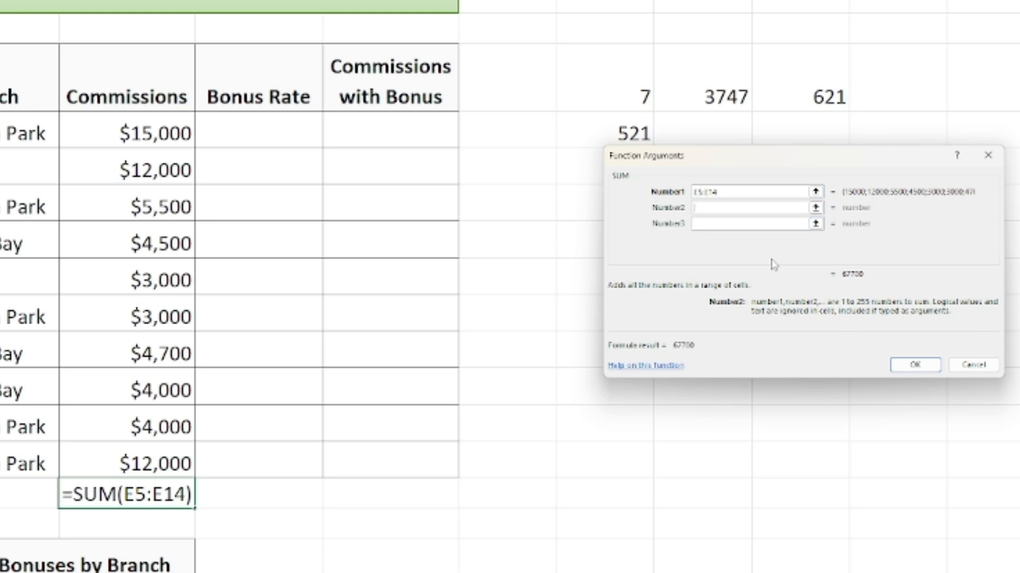
{"action": "left_click", "coordinate": [928, 364]}
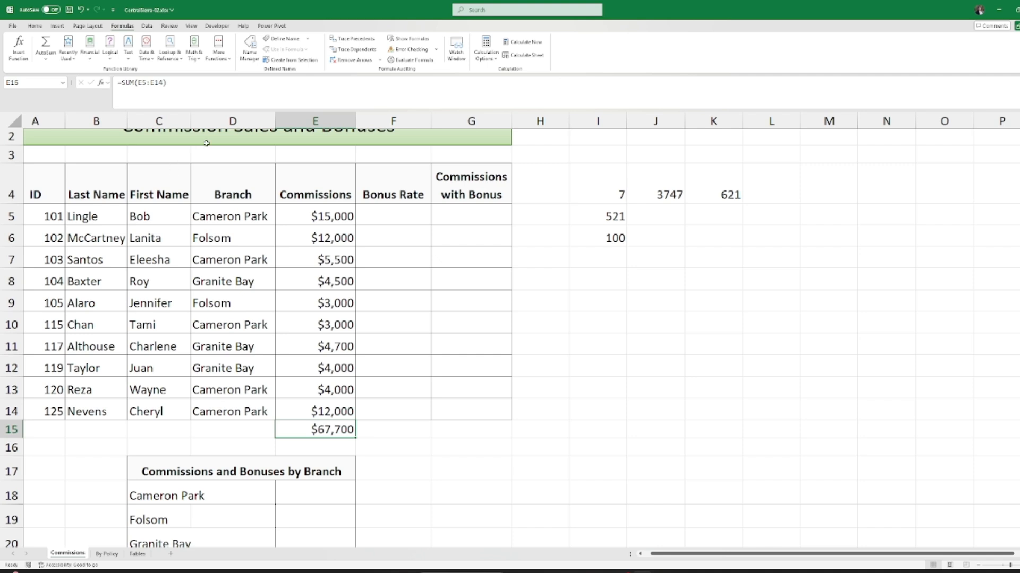
Step: Change the Granite Bay commission in E8 to 10000 and review E15's updated $73,200 total
{"action": "left_click", "coordinate": [198, 93]}
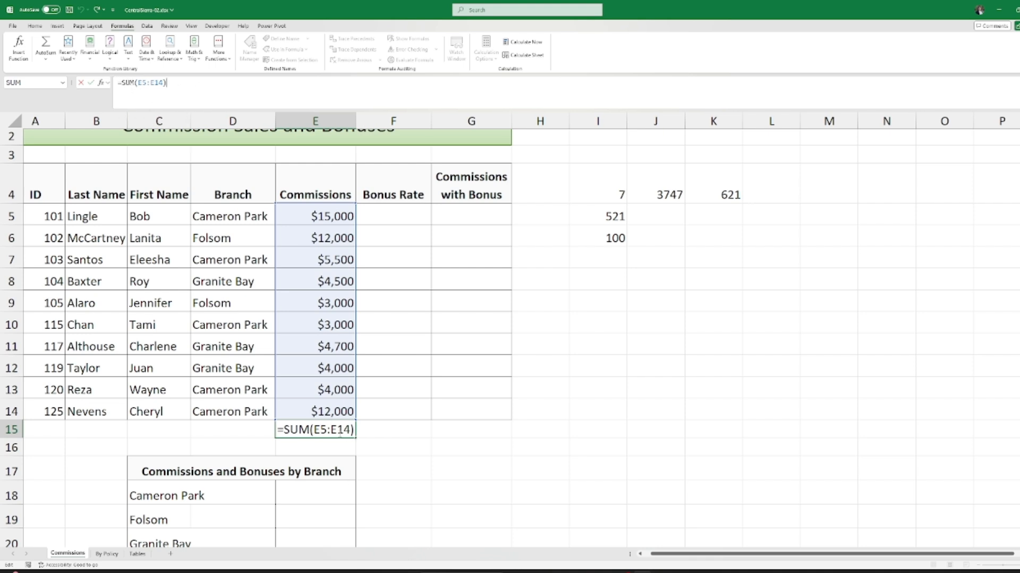
{"action": "key", "text": "Return"}
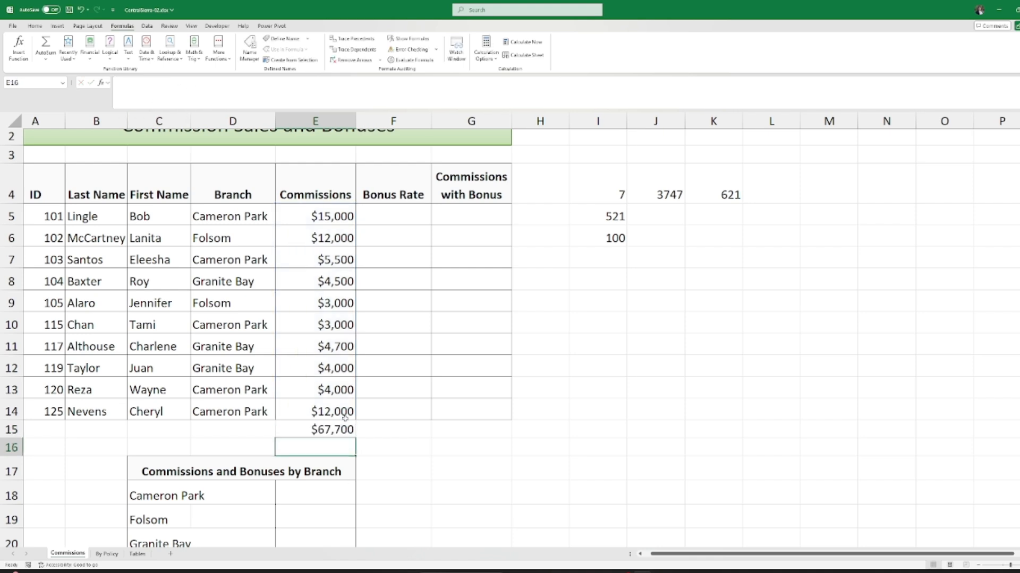
{"action": "left_click", "coordinate": [311, 315]}
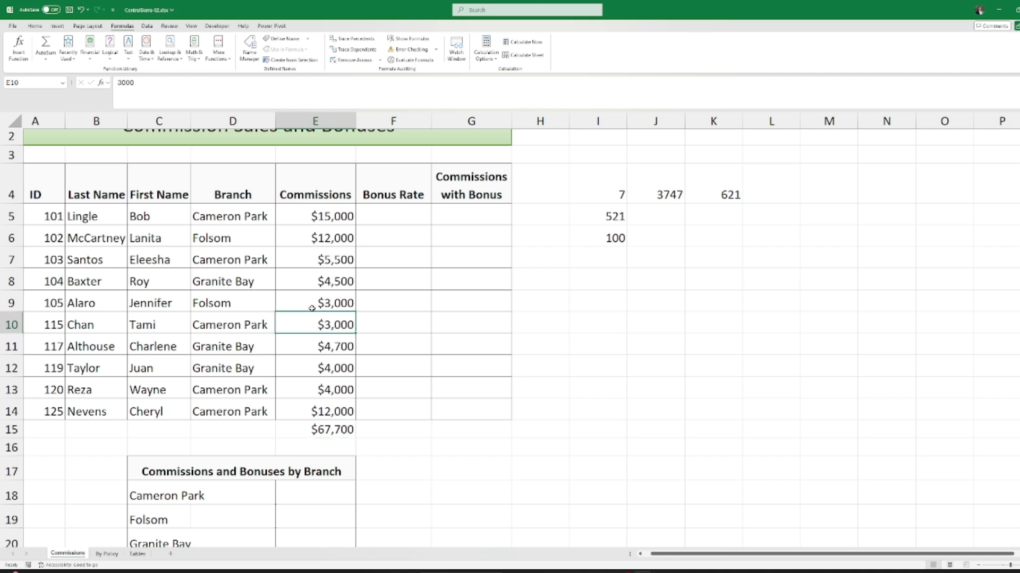
{"action": "left_click", "coordinate": [333, 240]}
{"action": "left_click", "coordinate": [321, 288]}
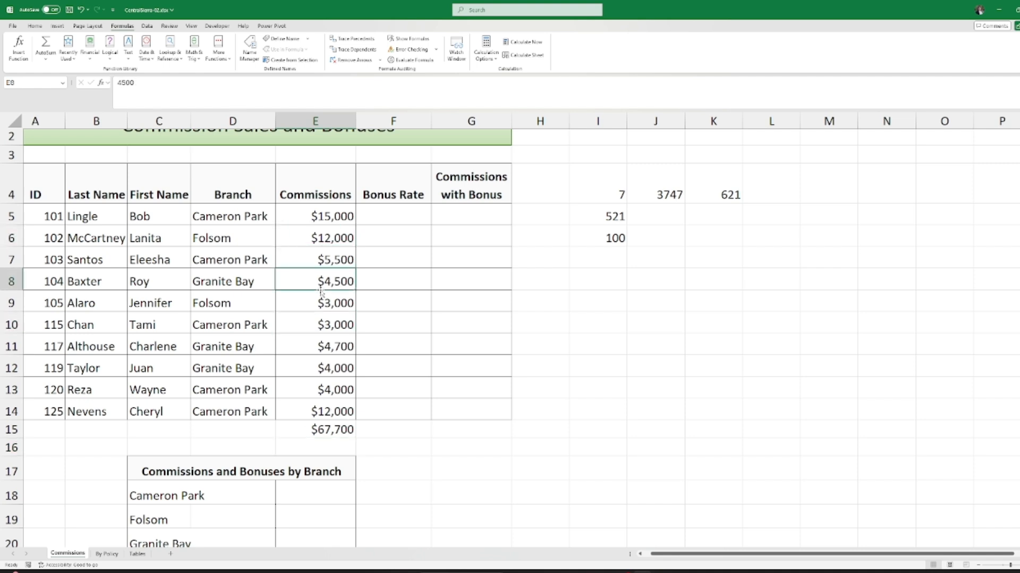
{"action": "type", "text": "10000"}
{"action": "key", "text": "Return"}
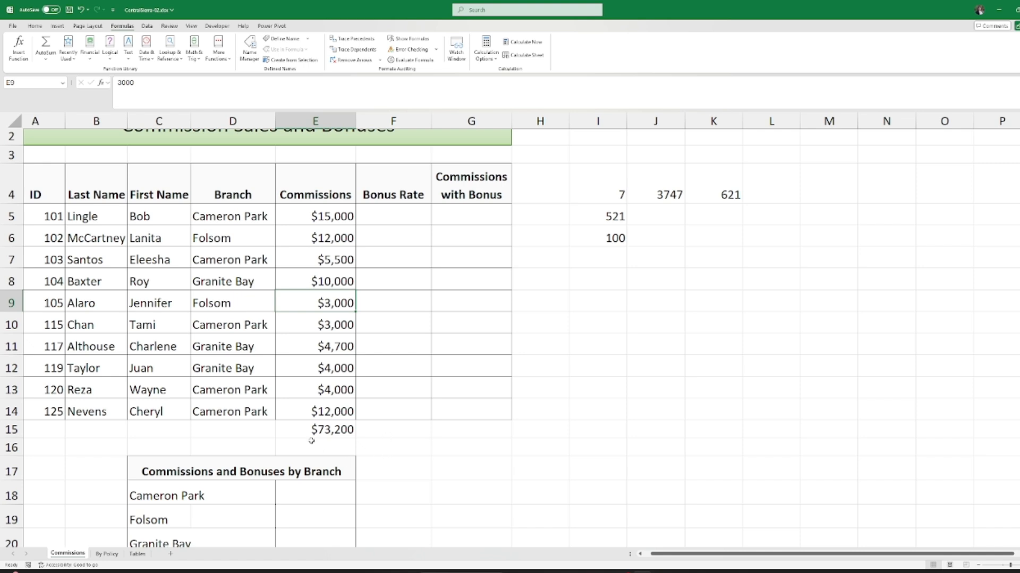
{"action": "left_click", "coordinate": [320, 424]}
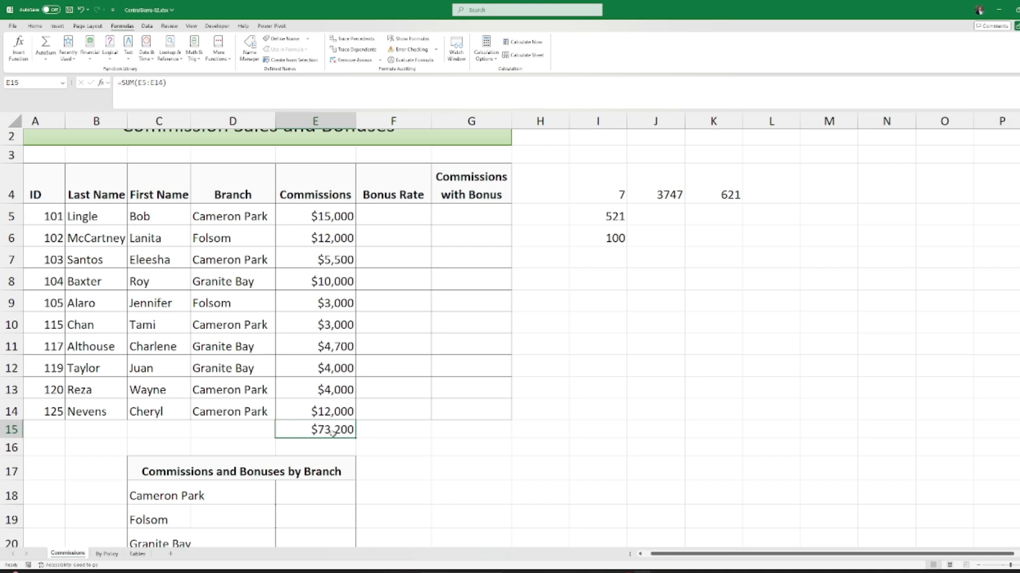
{"action": "double_click", "coordinate": [329, 430]}
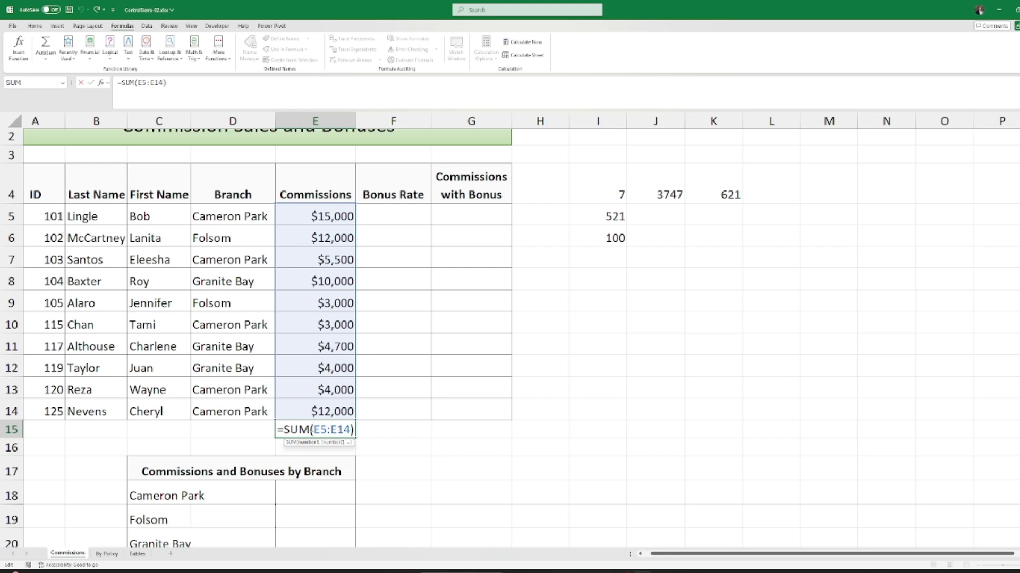
{"action": "left_click", "coordinate": [310, 429]}
{"action": "left_click", "coordinate": [15, 59]}
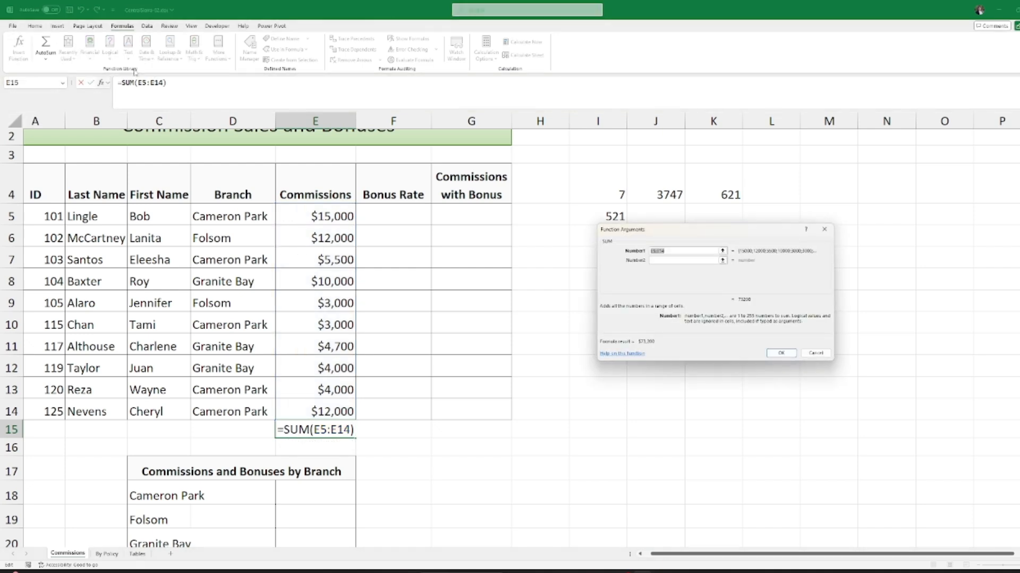
{"action": "left_click_drag", "start_coordinate": [664, 230], "coordinate": [650, 244]}
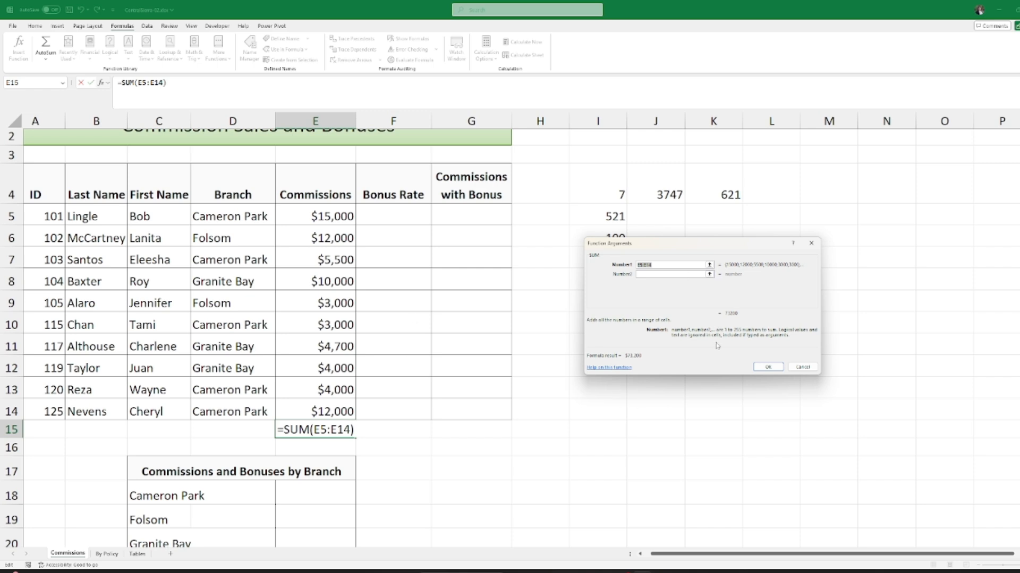
{"action": "left_click", "coordinate": [768, 367]}
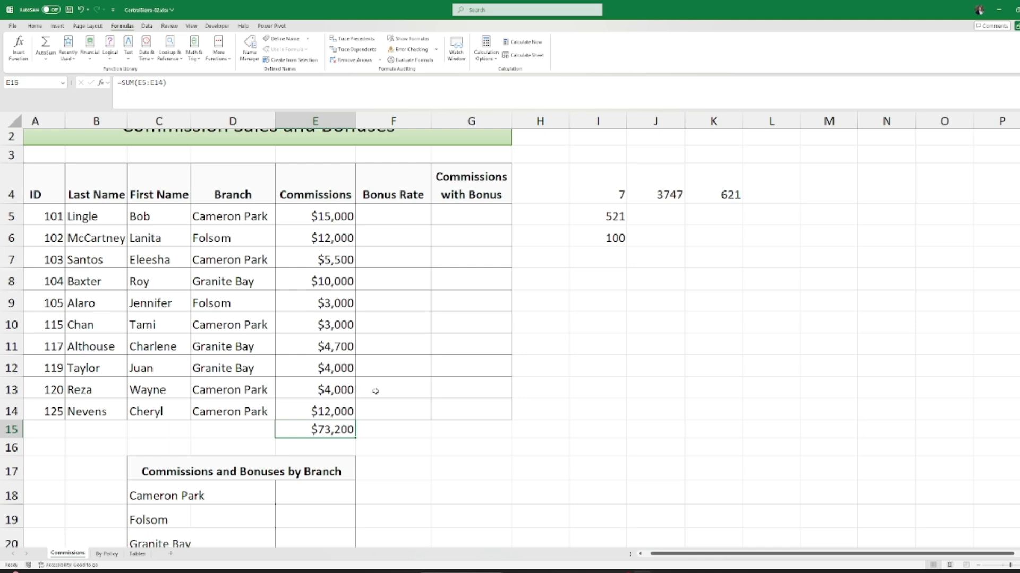
Step: Select E18, the Cameron Park cell of the branch summary, and open Insert Function
{"action": "scroll", "coordinate": [375, 391], "scroll_direction": "down", "scroll_amount": 2}
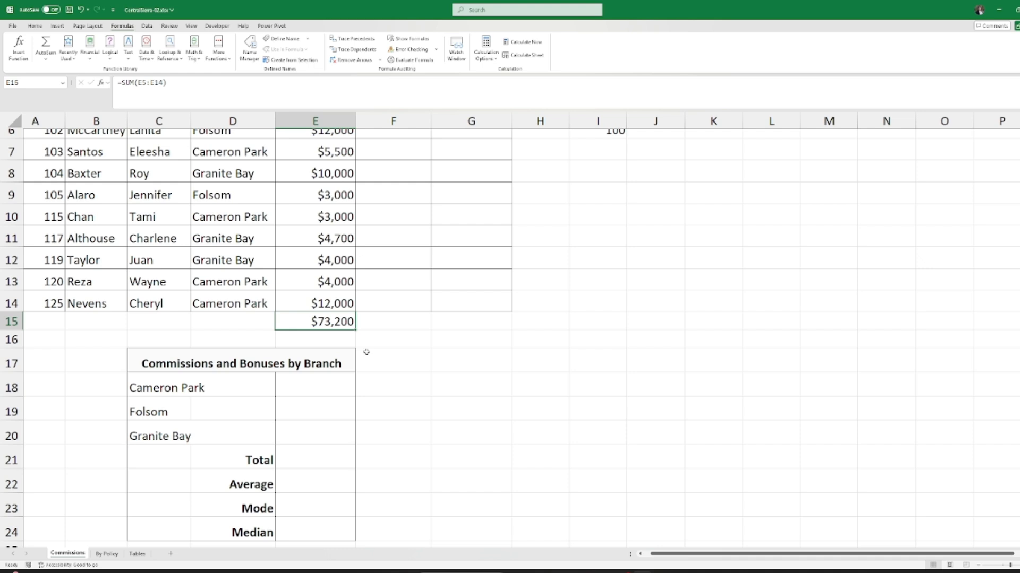
{"action": "left_click", "coordinate": [316, 394]}
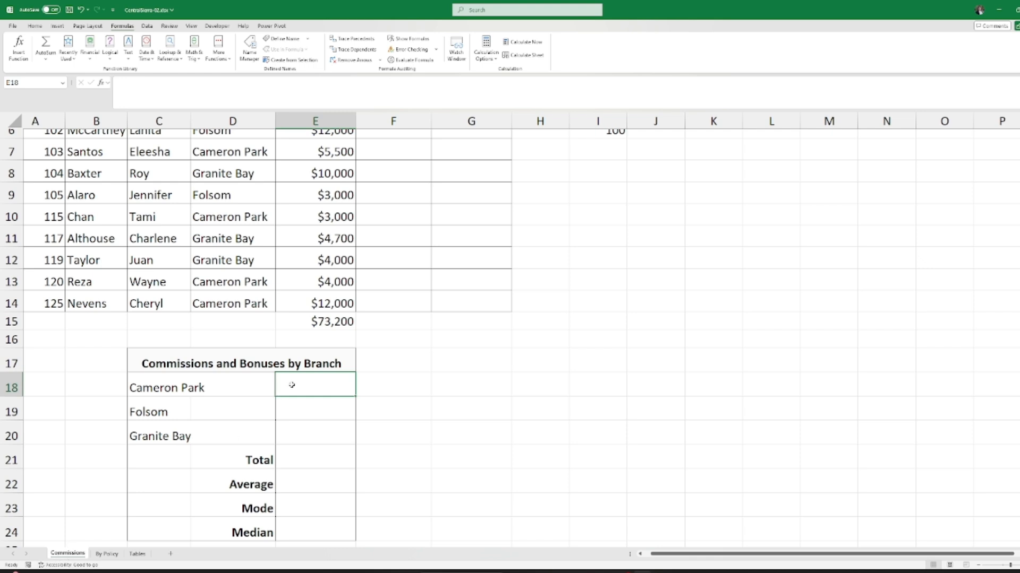
{"action": "scroll", "coordinate": [291, 385], "scroll_direction": "up", "scroll_amount": 1}
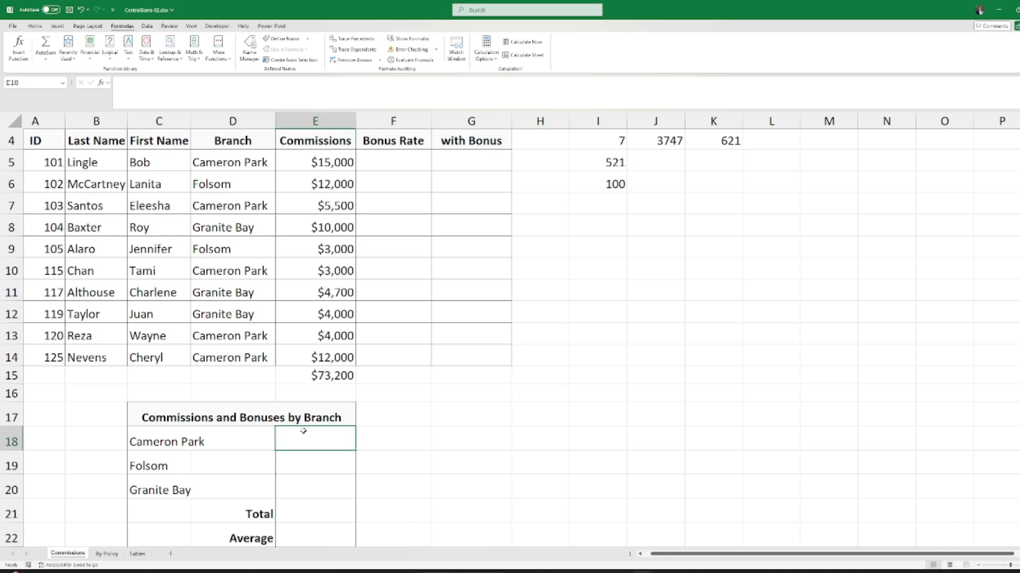
{"action": "scroll", "coordinate": [302, 430], "scroll_direction": "up", "scroll_amount": 1}
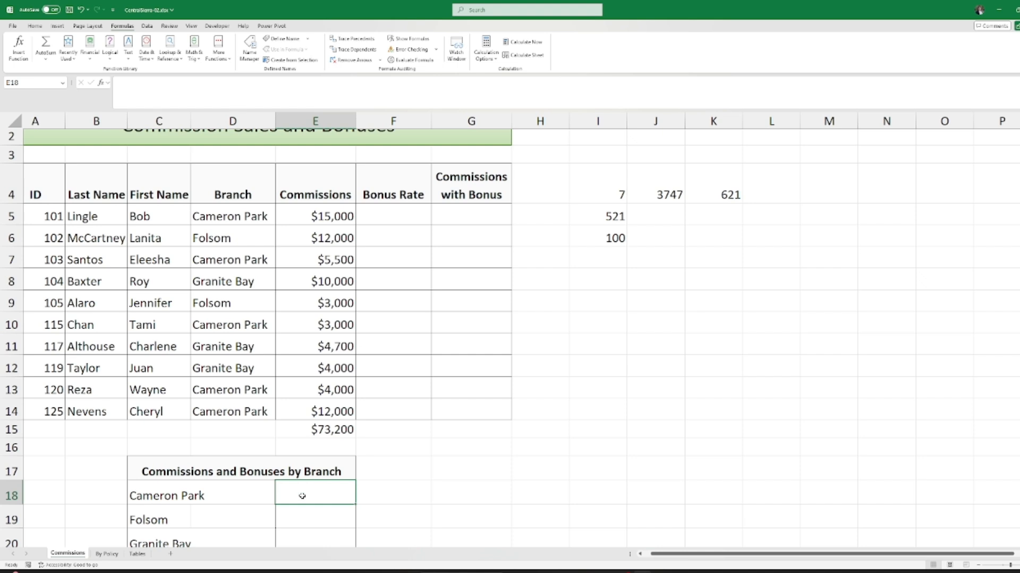
{"action": "scroll", "coordinate": [306, 468], "scroll_direction": "down", "scroll_amount": 2}
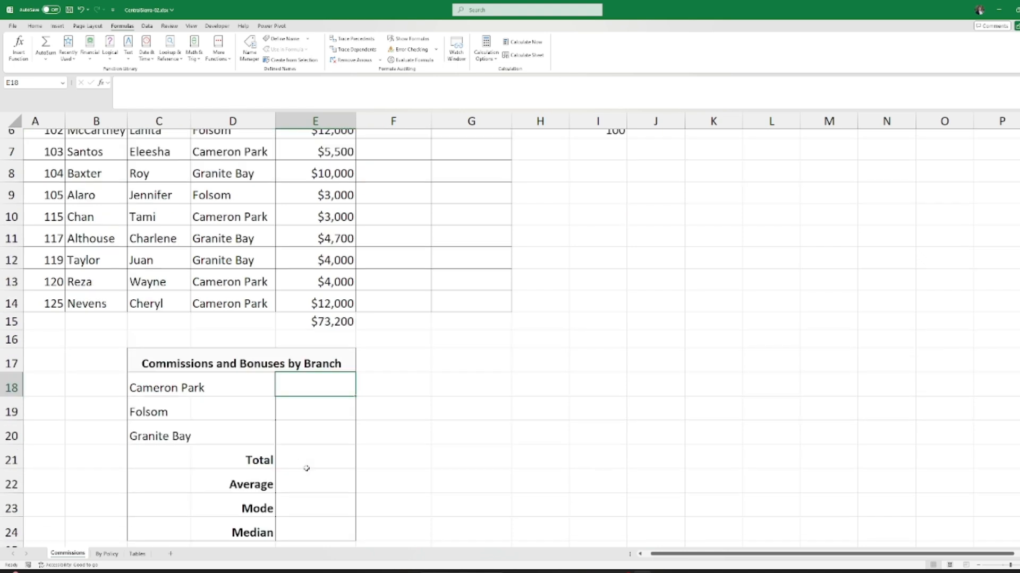
{"action": "left_click", "coordinate": [23, 59]}
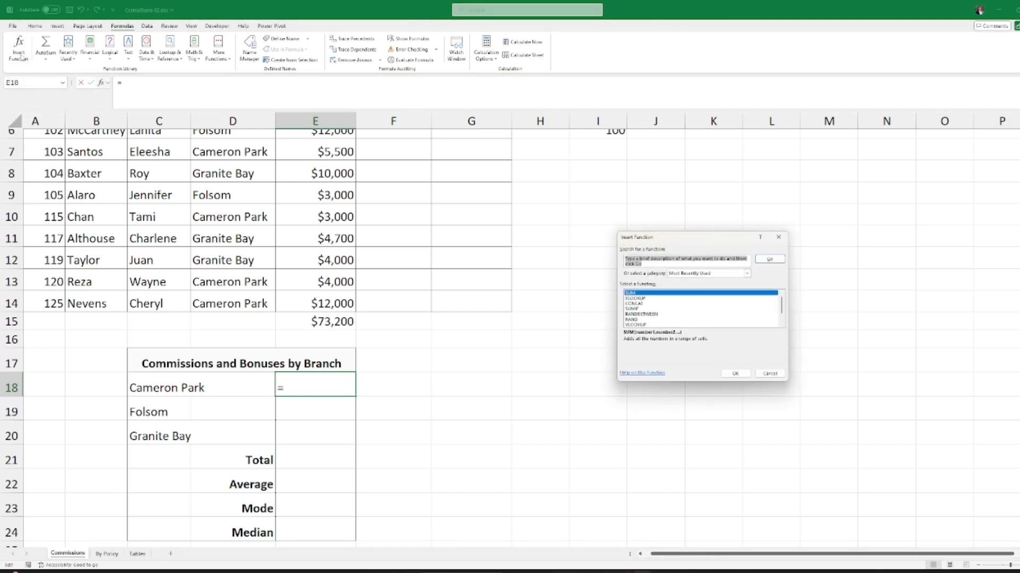
Step: Search functions for 'sumif', compare SUMIFS, and choose SUMIF for E18
{"action": "left_click", "coordinate": [651, 264]}
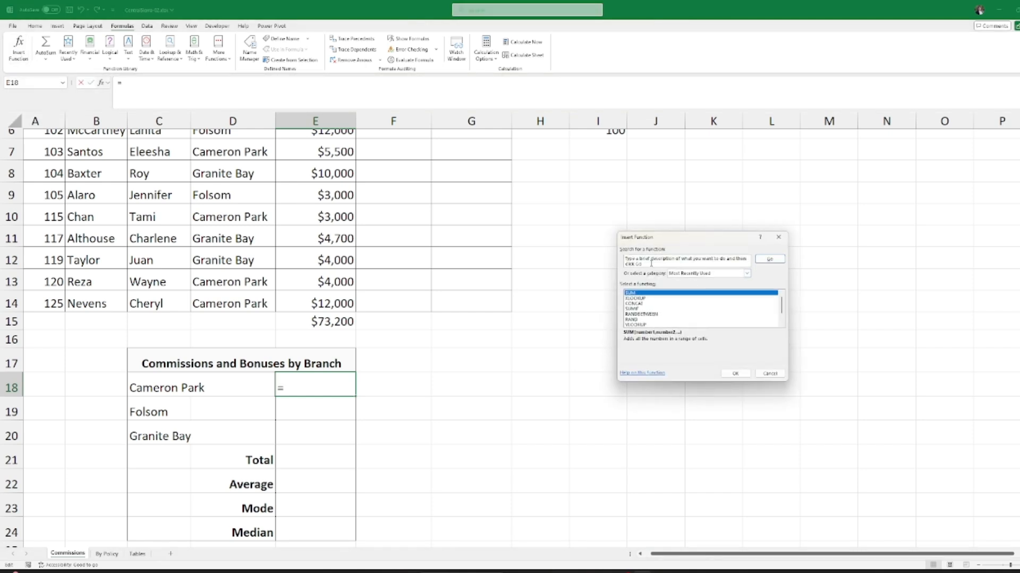
{"action": "key", "text": "BackSpace"}
{"action": "key", "text": "BackSpace"}
{"action": "key", "text": "BackSpace"}
{"action": "key", "text": "BackSpace"}
{"action": "key", "text": "BackSpace"}
{"action": "key", "text": "BackSpace"}
{"action": "key", "text": "BackSpace"}
{"action": "key", "text": "BackSpace"}
{"action": "key", "text": "BackSpace"}
{"action": "key", "text": "BackSpace"}
{"action": "key", "text": "BackSpace"}
{"action": "key", "text": "BackSpace"}
{"action": "key", "text": "BackSpace"}
{"action": "key", "text": "BackSpace"}
{"action": "key", "text": "BackSpace"}
{"action": "key", "text": "BackSpace"}
{"action": "key", "text": "BackSpace"}
{"action": "key", "text": "BackSpace"}
{"action": "key", "text": "BackSpace"}
{"action": "key", "text": "BackSpace"}
{"action": "key", "text": "BackSpace"}
{"action": "key", "text": "BackSpace"}
{"action": "key", "text": "BackSpace"}
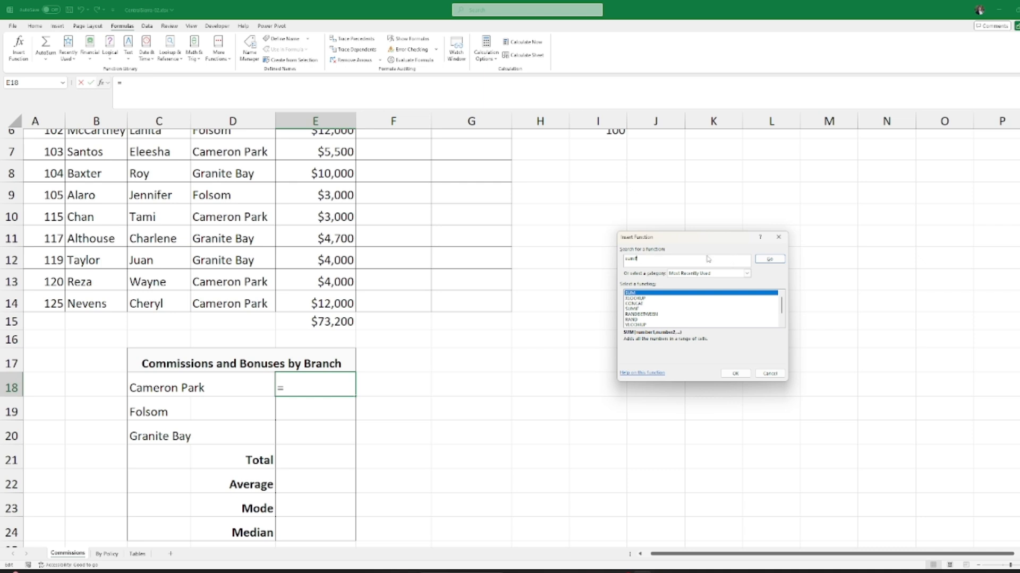
{"action": "left_click", "coordinate": [770, 259]}
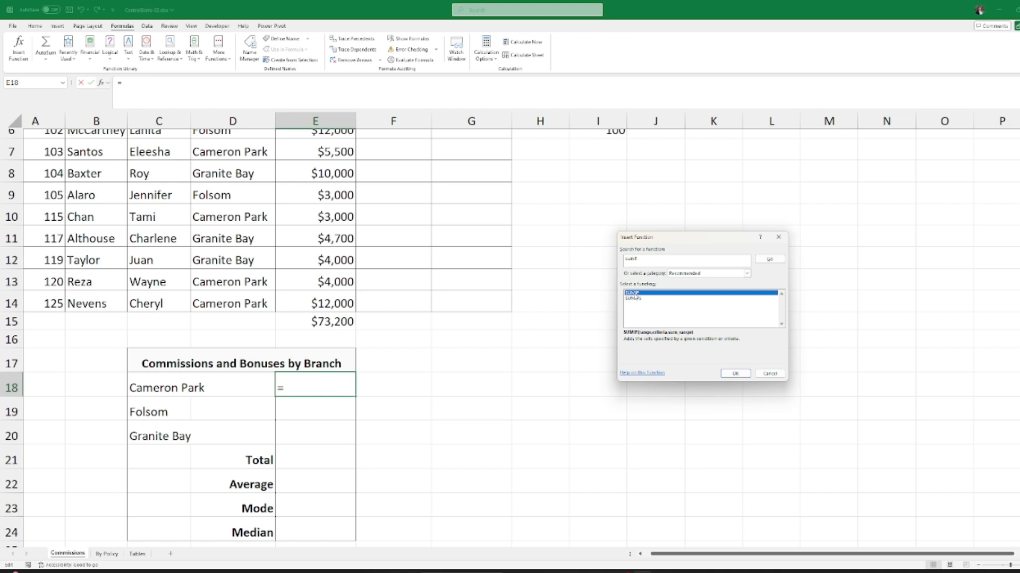
{"action": "left_click", "coordinate": [644, 298]}
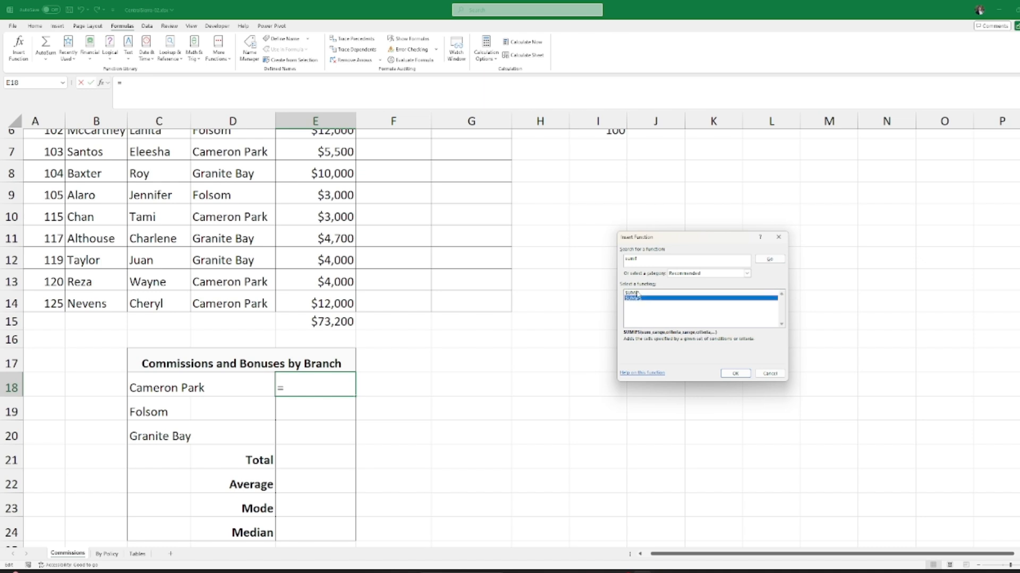
{"action": "left_click", "coordinate": [638, 294]}
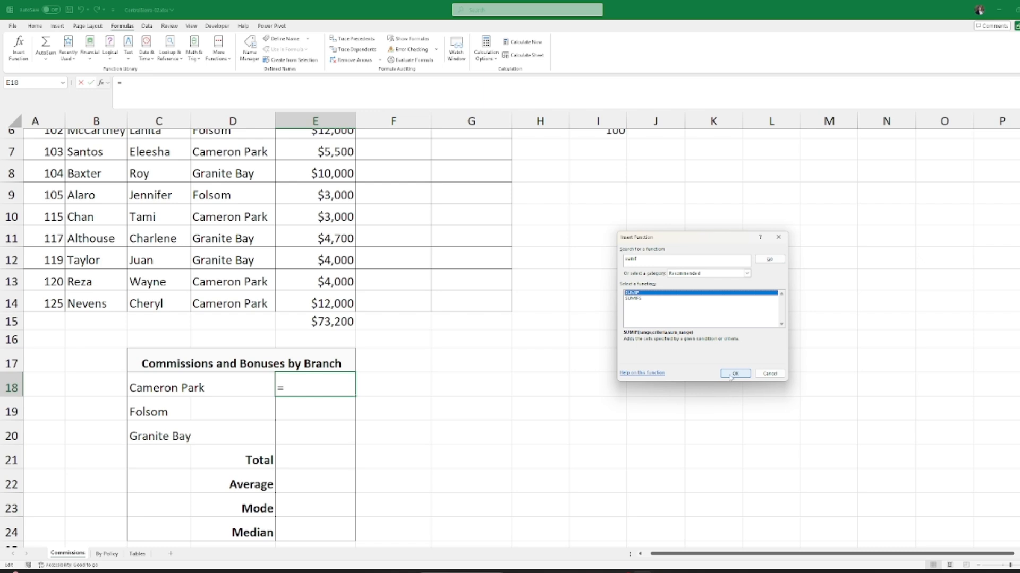
{"action": "left_click", "coordinate": [733, 374]}
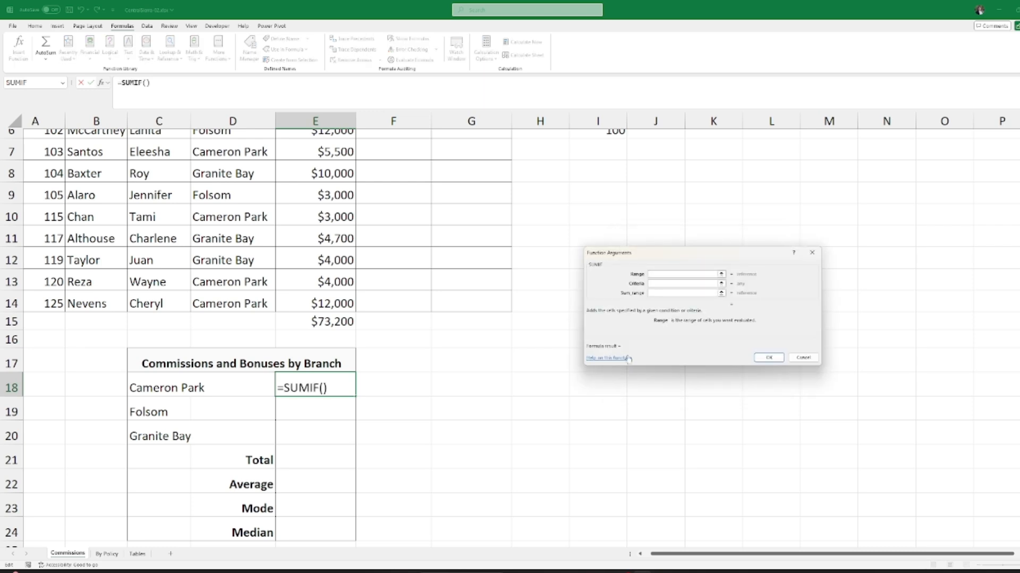
Step: Set the SUMIF Range to the Branch cells D5:D14
{"action": "scroll", "coordinate": [362, 383], "scroll_direction": "up", "scroll_amount": 2}
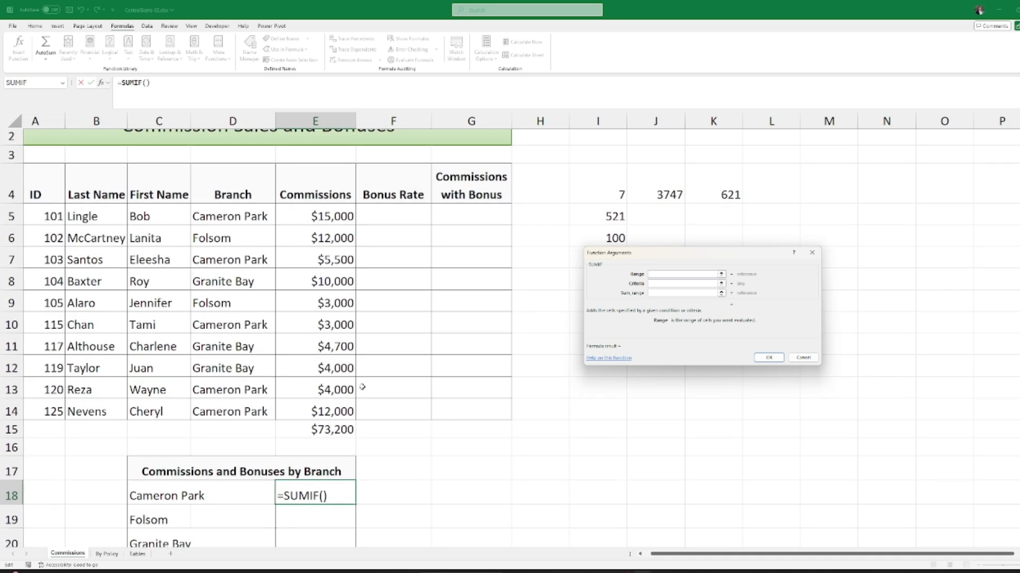
{"action": "scroll", "coordinate": [362, 338], "scroll_direction": "down", "scroll_amount": 1}
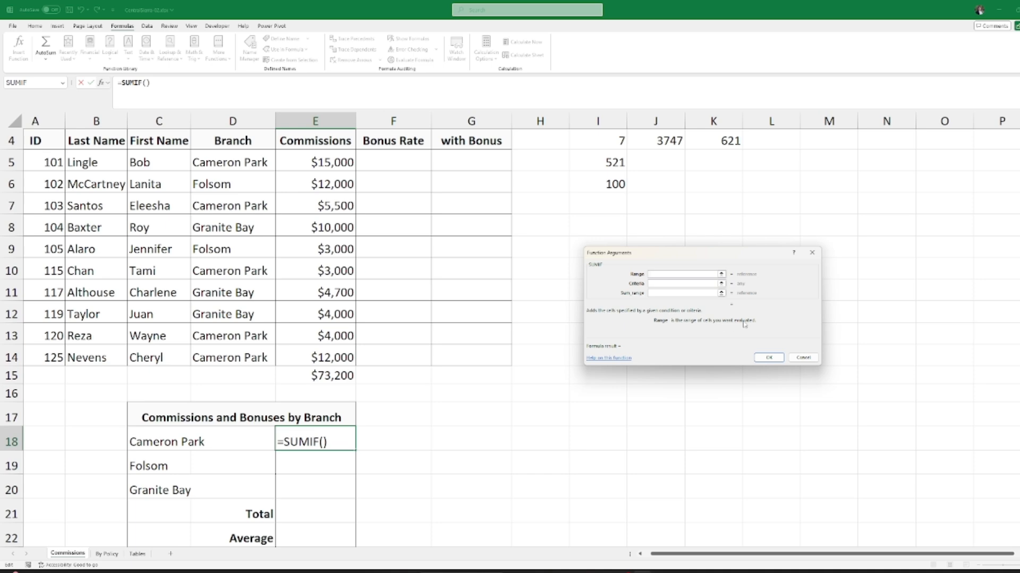
{"action": "scroll", "coordinate": [478, 366], "scroll_direction": "up", "scroll_amount": 1}
{"action": "scroll", "coordinate": [473, 381], "scroll_direction": "down", "scroll_amount": 1}
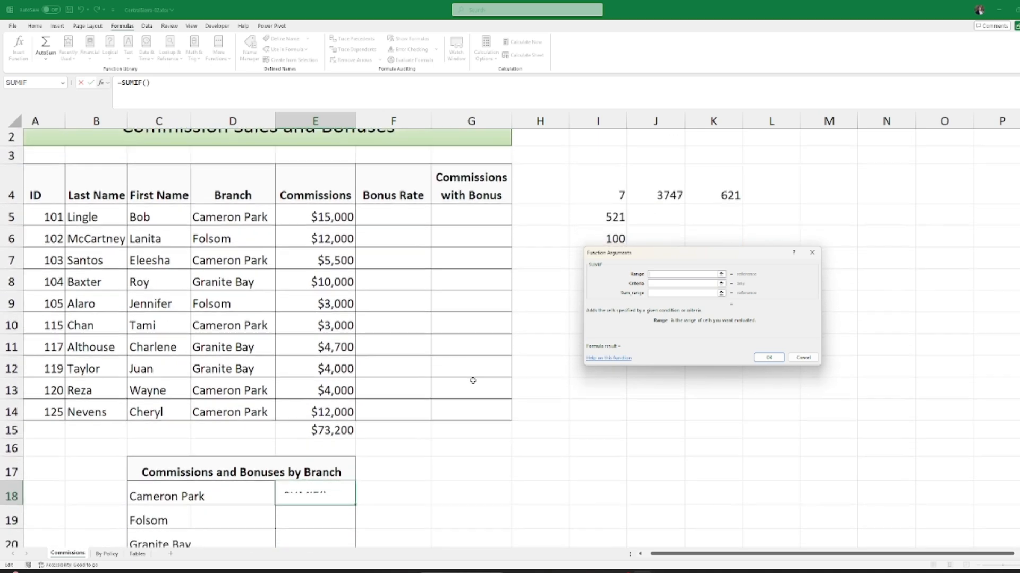
{"action": "scroll", "coordinate": [394, 417], "scroll_direction": "down", "scroll_amount": 1}
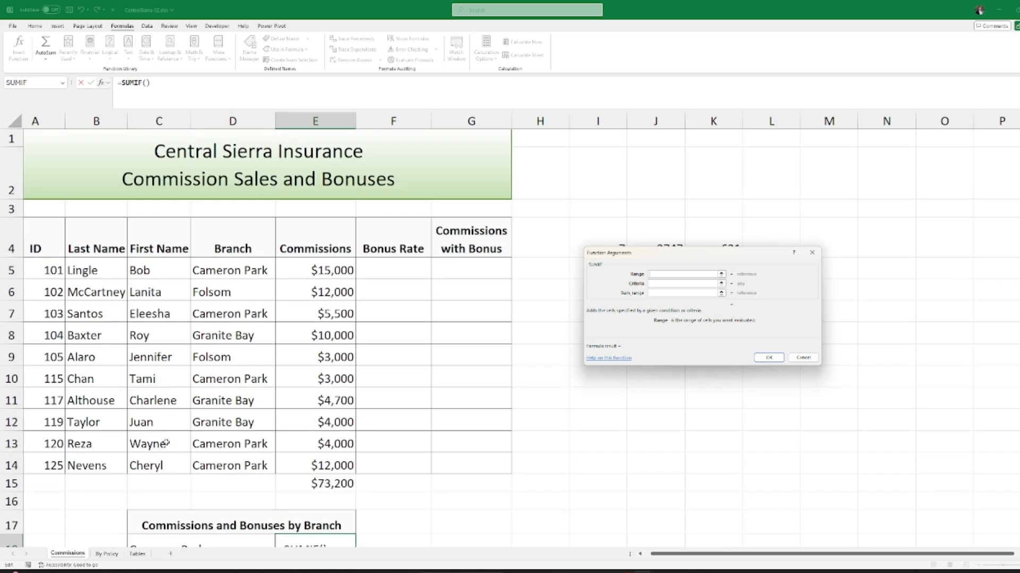
{"action": "scroll", "coordinate": [154, 445], "scroll_direction": "up", "scroll_amount": 1}
{"action": "scroll", "coordinate": [213, 329], "scroll_direction": "down", "scroll_amount": 1}
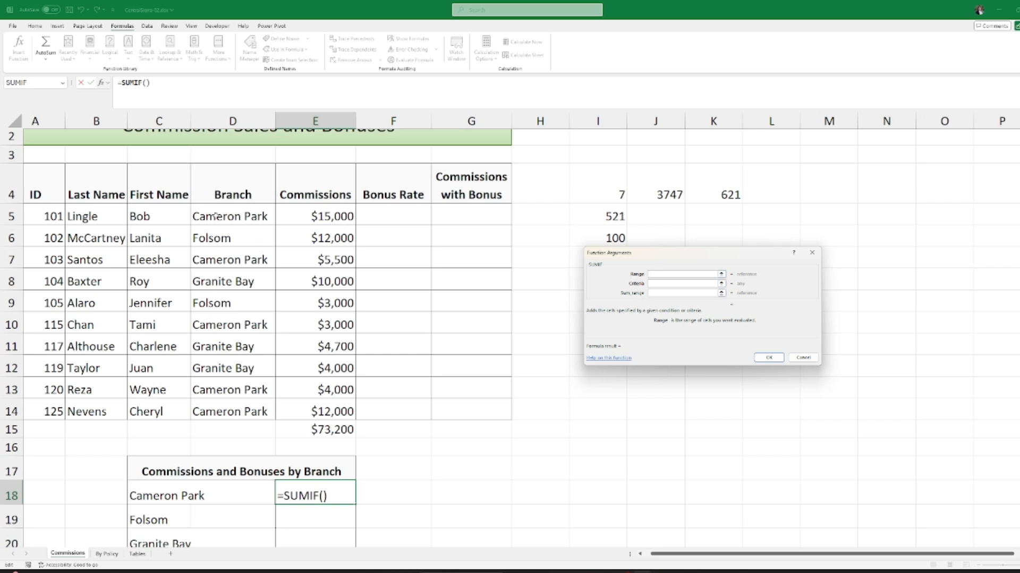
{"action": "left_click_drag", "start_coordinate": [214, 216], "coordinate": [246, 410]}
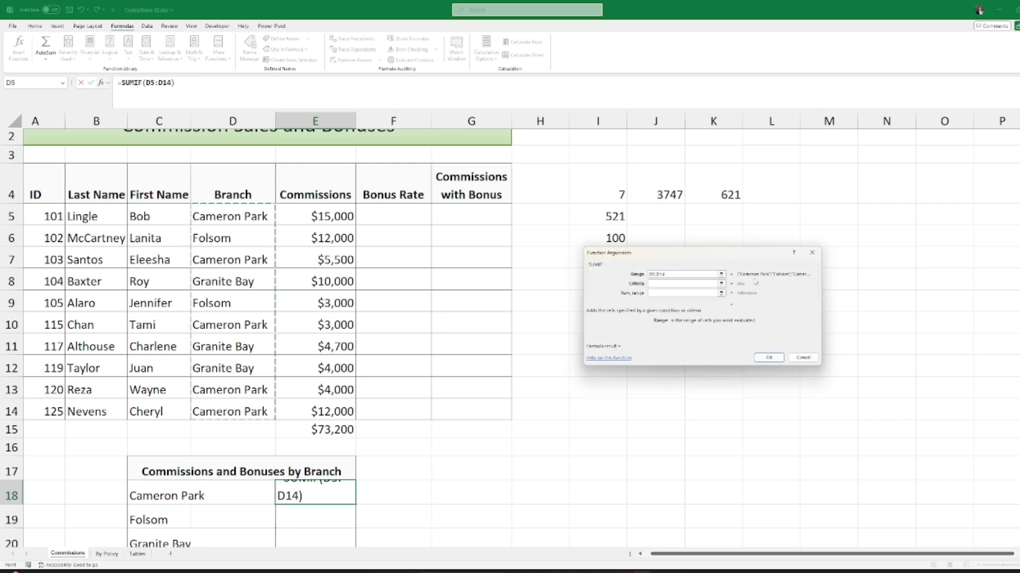
Step: Use the Cameron Park cell C18 as the SUMIF criteria
{"action": "left_click", "coordinate": [660, 283]}
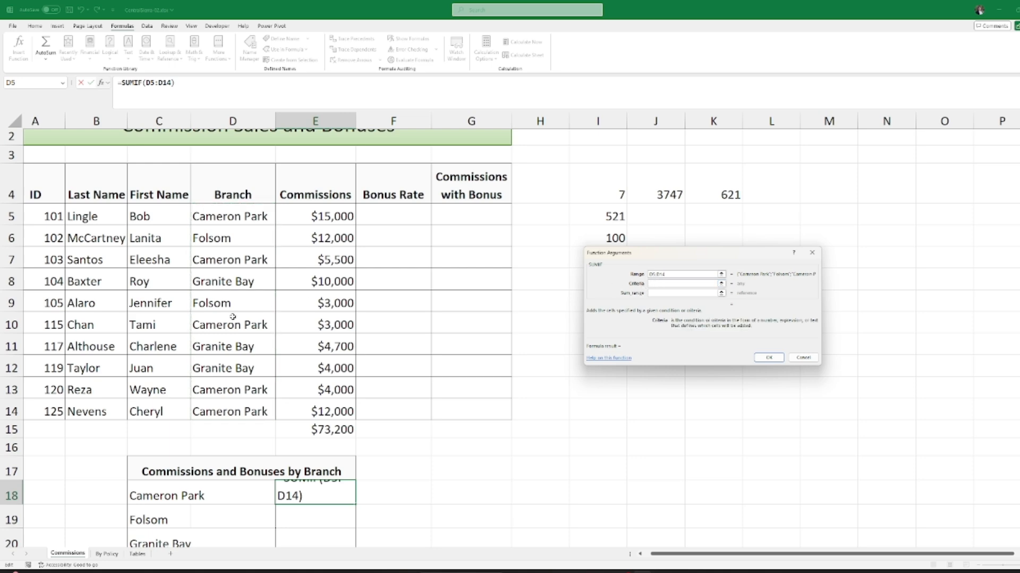
{"action": "scroll", "coordinate": [232, 317], "scroll_direction": "down", "scroll_amount": 2}
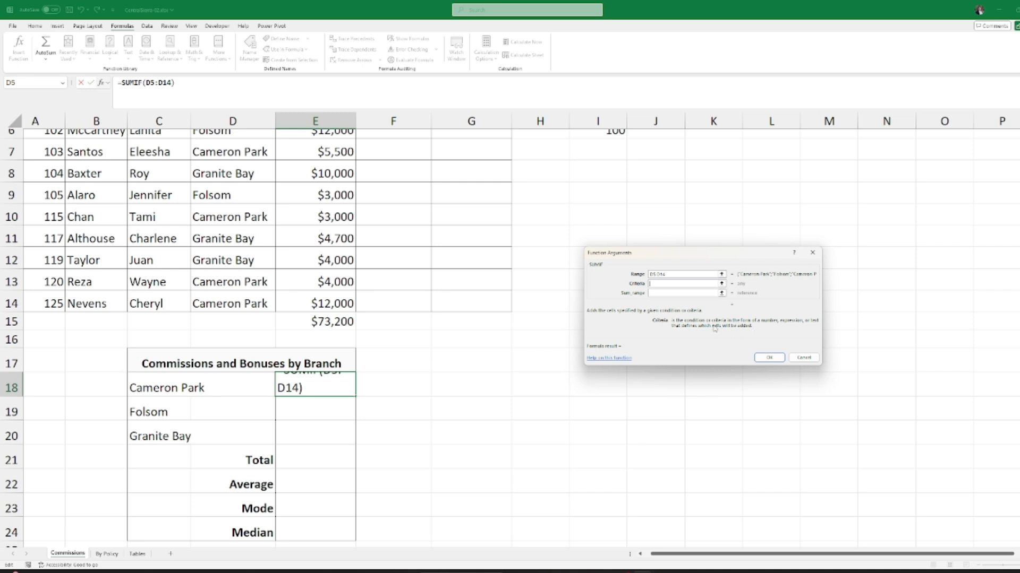
{"action": "scroll", "coordinate": [382, 371], "scroll_direction": "up", "scroll_amount": 1}
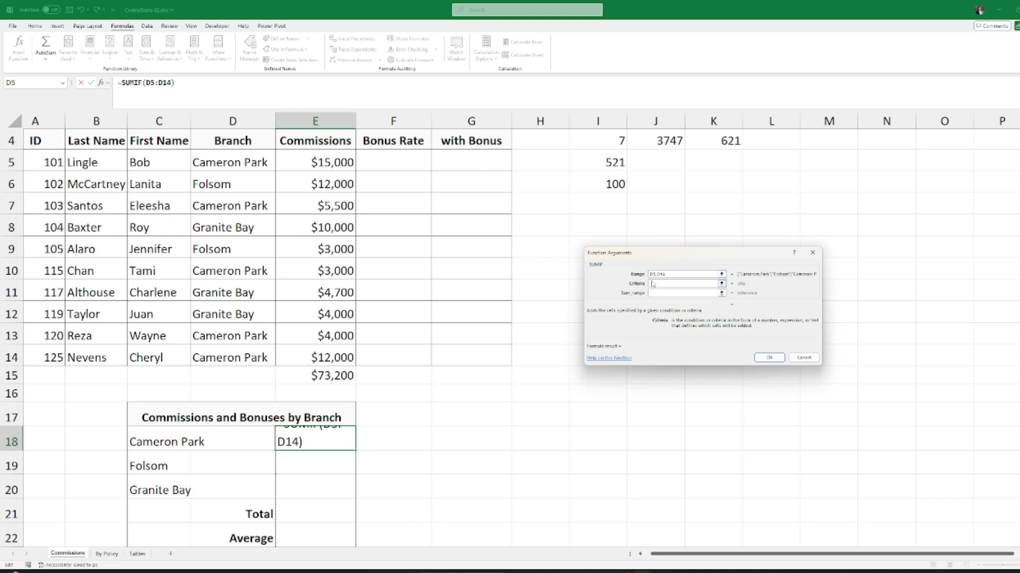
{"action": "scroll", "coordinate": [376, 317], "scroll_direction": "up", "scroll_amount": 1}
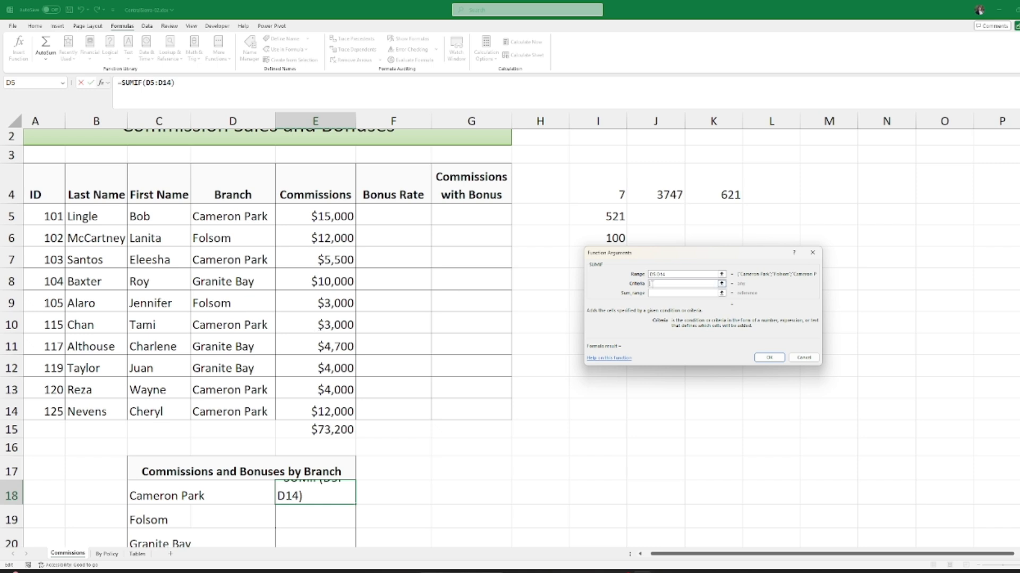
{"action": "scroll", "coordinate": [223, 487], "scroll_direction": "down", "scroll_amount": 1}
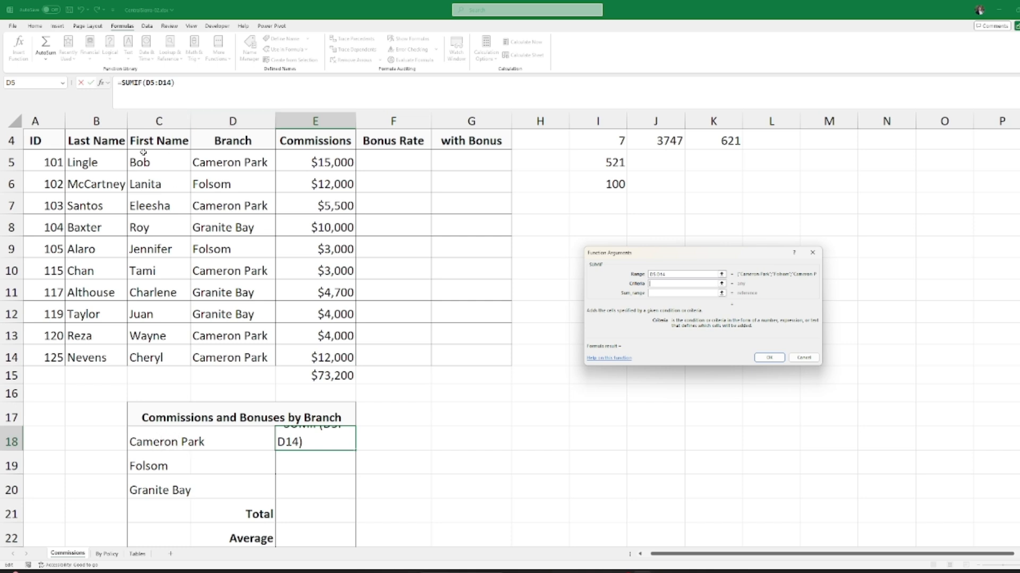
{"action": "left_click", "coordinate": [154, 443]}
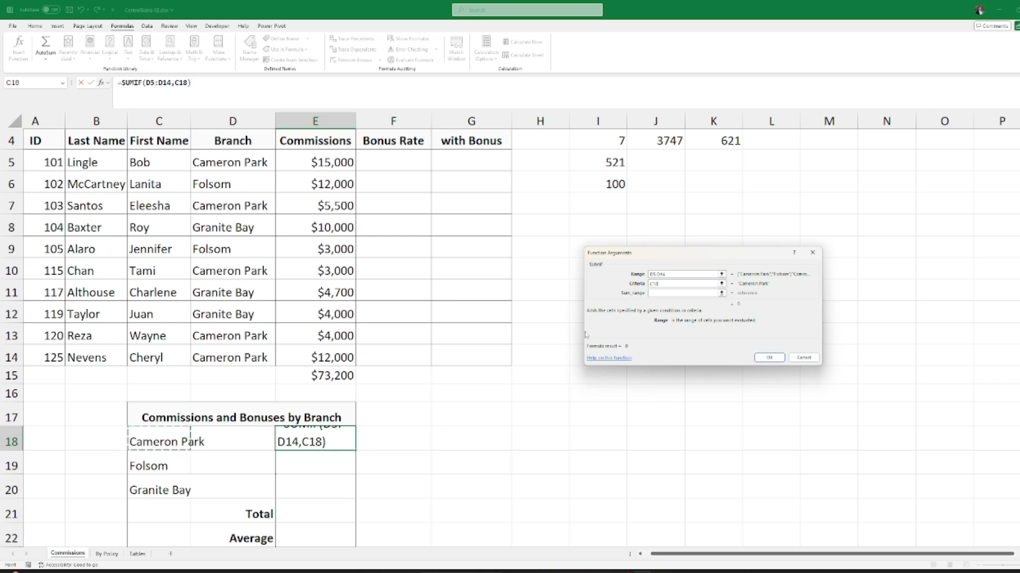
{"action": "left_click", "coordinate": [661, 293]}
{"action": "left_click", "coordinate": [661, 293]}
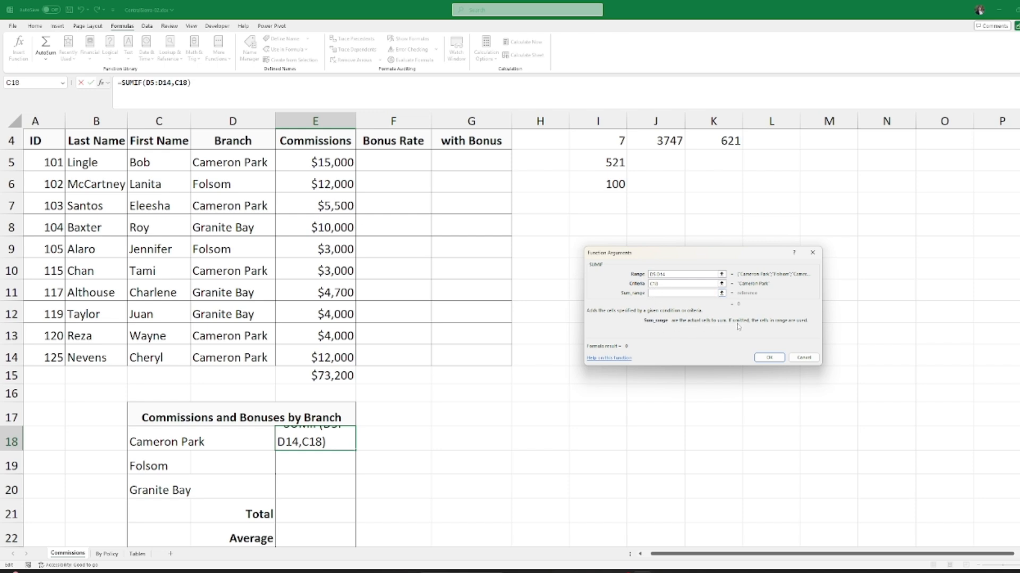
{"action": "scroll", "coordinate": [324, 336], "scroll_direction": "up", "scroll_amount": 1}
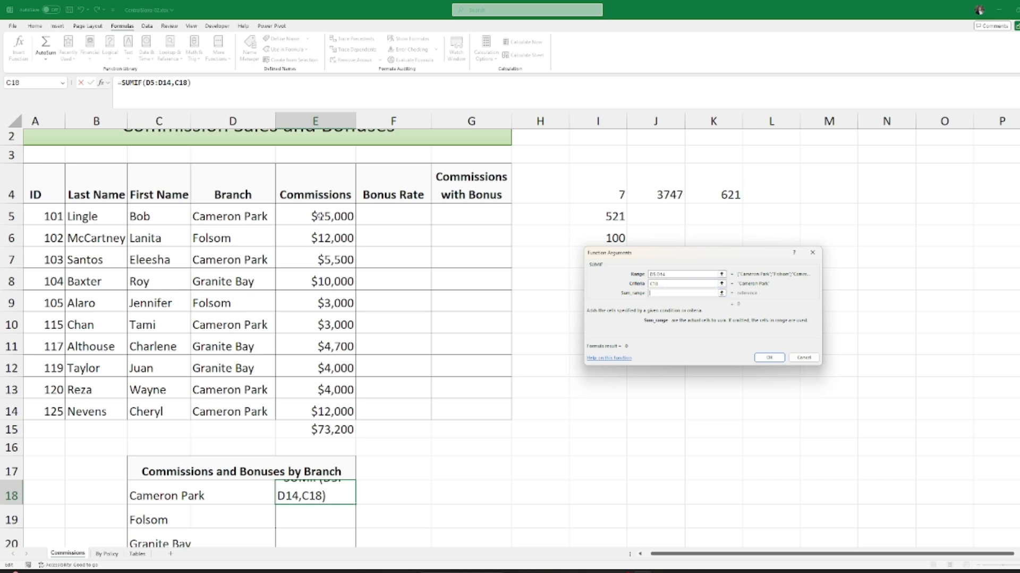
{"action": "left_click", "coordinate": [315, 216]}
{"action": "left_click_drag", "start_coordinate": [315, 216], "coordinate": [368, 428]}
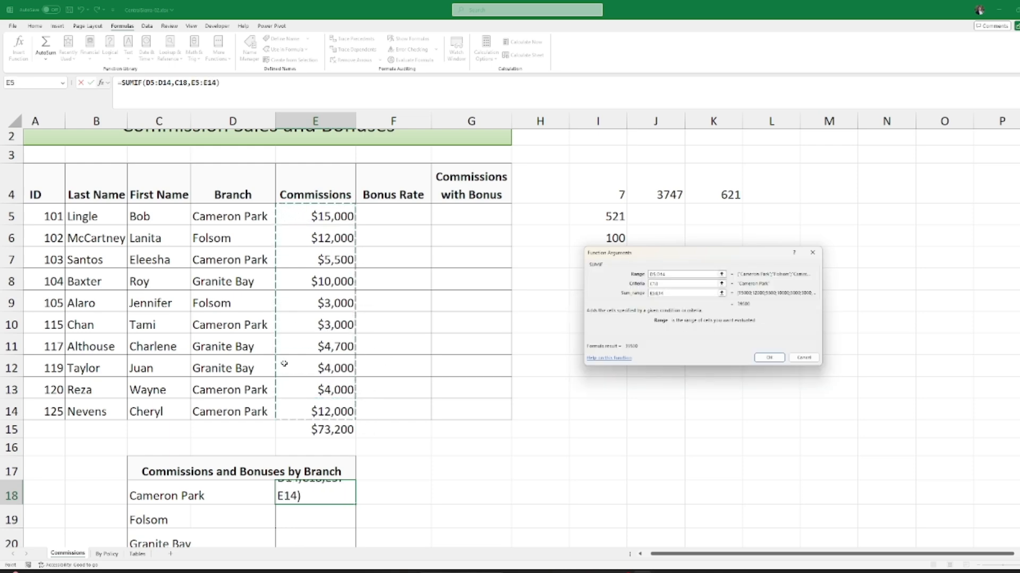
{"action": "scroll", "coordinate": [287, 361], "scroll_direction": "down", "scroll_amount": 2}
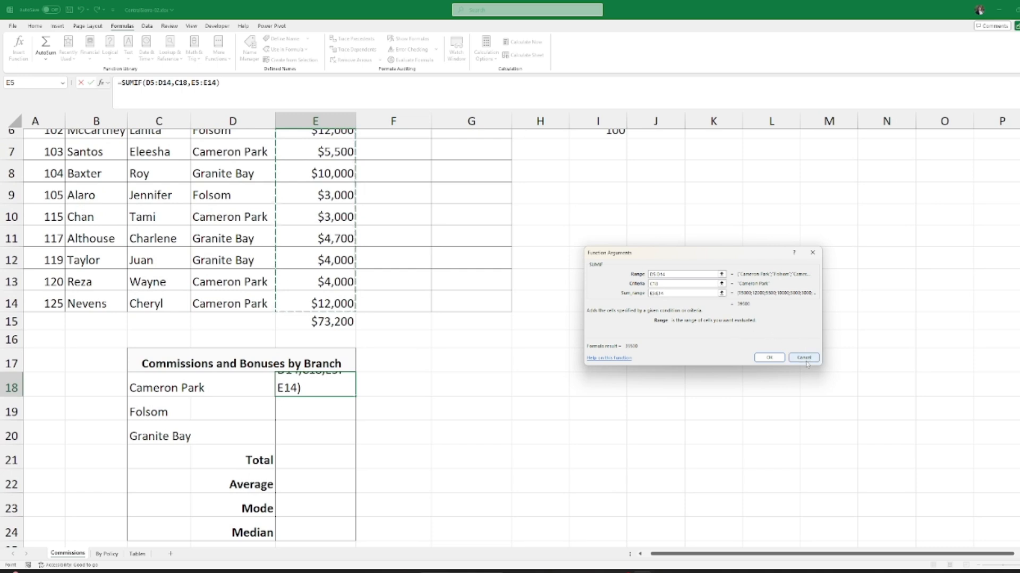
{"action": "left_click", "coordinate": [769, 357]}
{"action": "scroll", "coordinate": [202, 395], "scroll_direction": "up", "scroll_amount": 1}
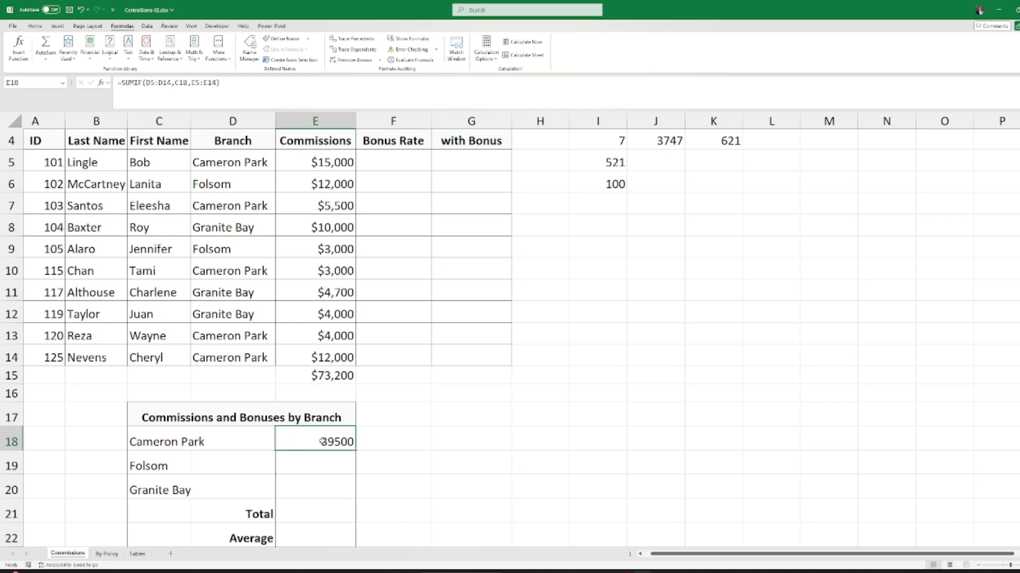
{"action": "left_click", "coordinate": [327, 381]}
{"action": "left_click", "coordinate": [320, 436]}
{"action": "scroll", "coordinate": [290, 388], "scroll_direction": "down", "scroll_amount": 1}
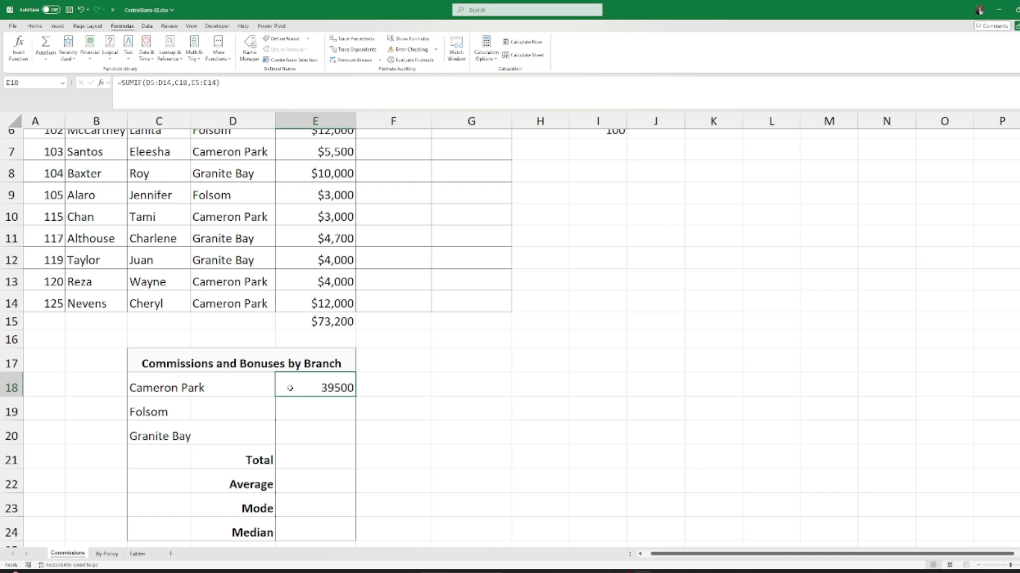
{"action": "left_click", "coordinate": [295, 415]}
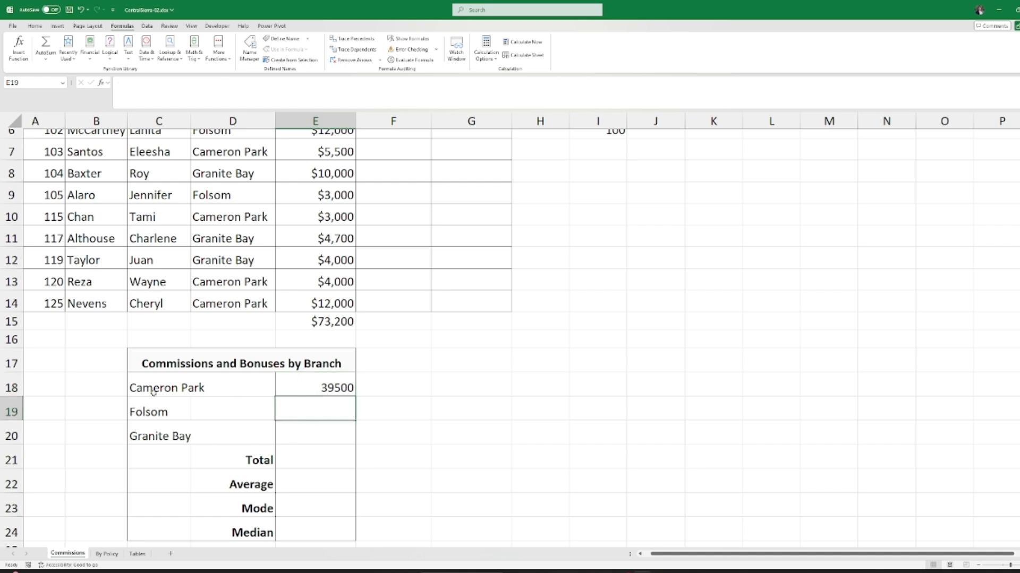
{"action": "left_click", "coordinate": [169, 410]}
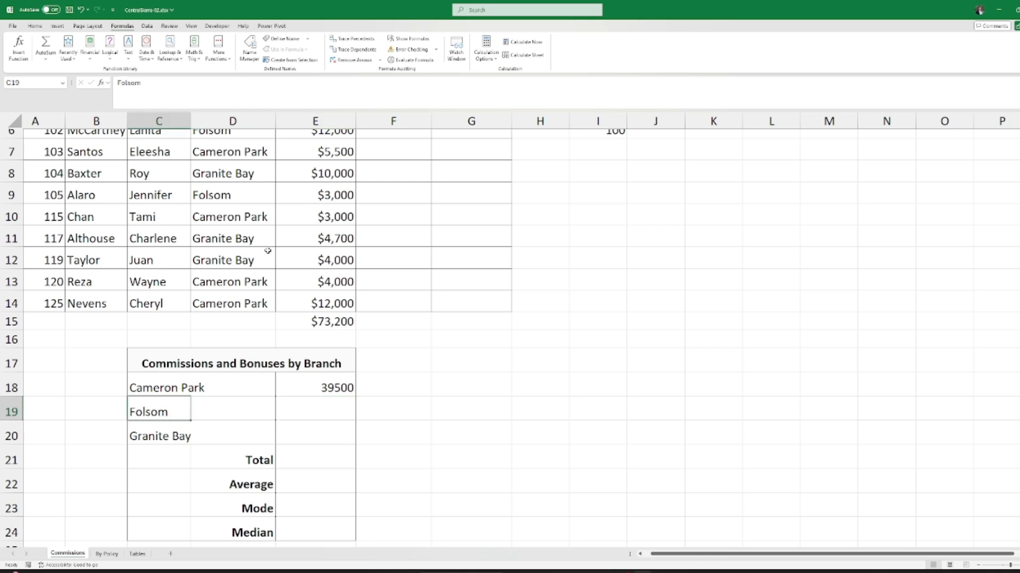
{"action": "scroll", "coordinate": [268, 251], "scroll_direction": "up", "scroll_amount": 1}
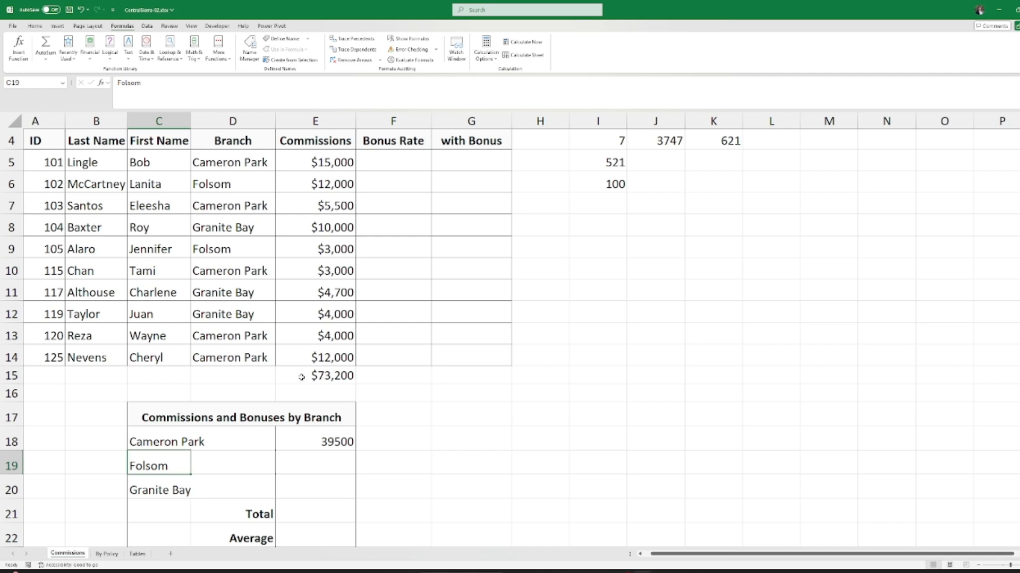
{"action": "scroll", "coordinate": [301, 377], "scroll_direction": "down", "scroll_amount": 1}
{"action": "left_click", "coordinate": [308, 412]}
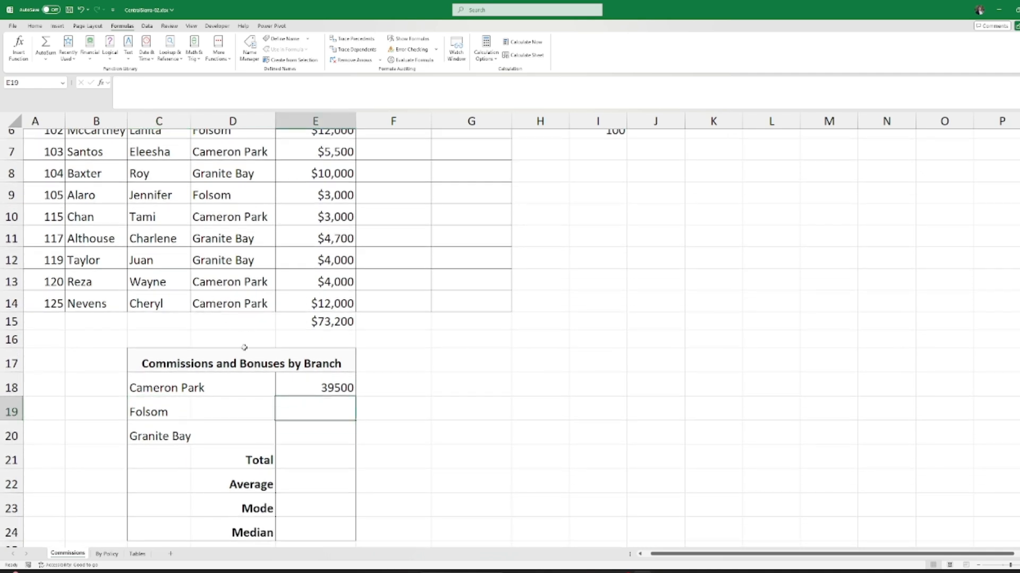
{"action": "left_click", "coordinate": [168, 392]}
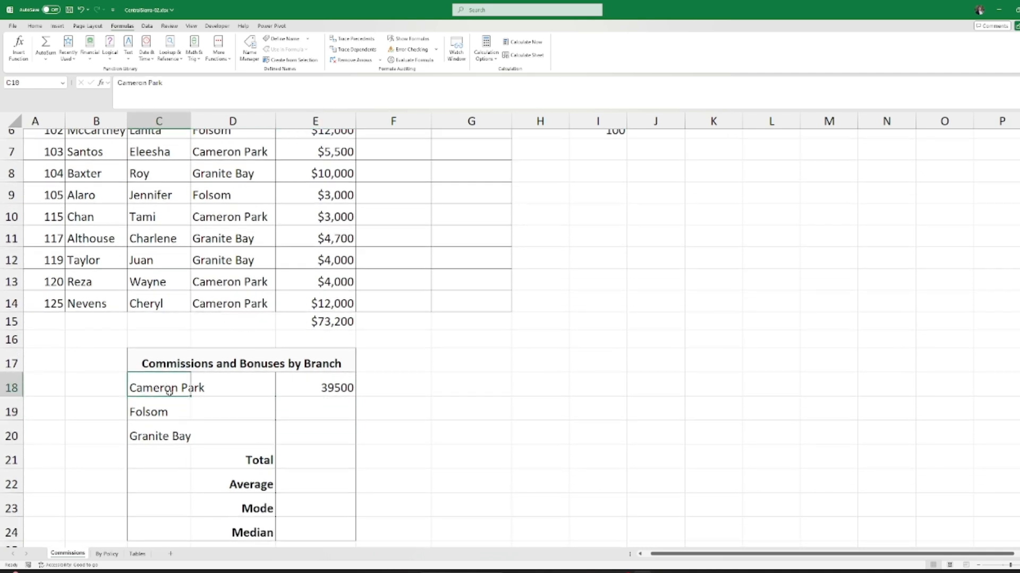
{"action": "left_click", "coordinate": [161, 416]}
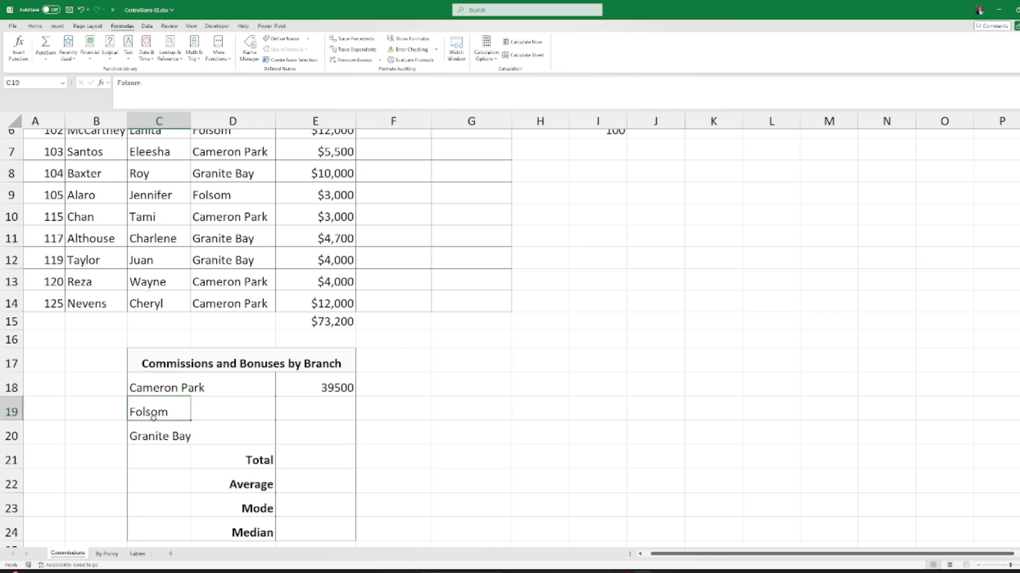
{"action": "left_click", "coordinate": [338, 407]}
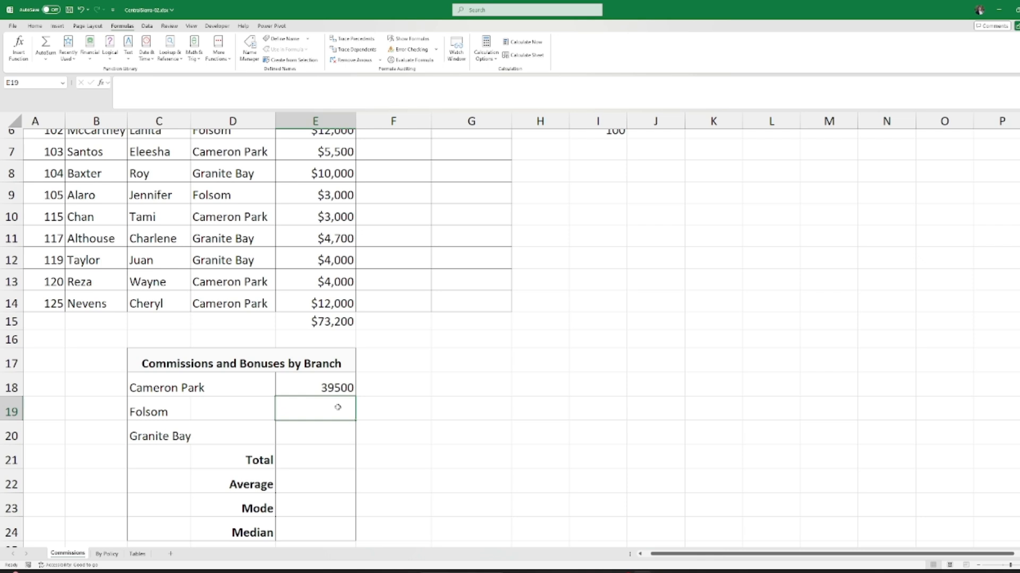
{"action": "left_click", "coordinate": [325, 384]}
{"action": "left_click", "coordinate": [320, 409]}
{"action": "left_click", "coordinate": [159, 386]}
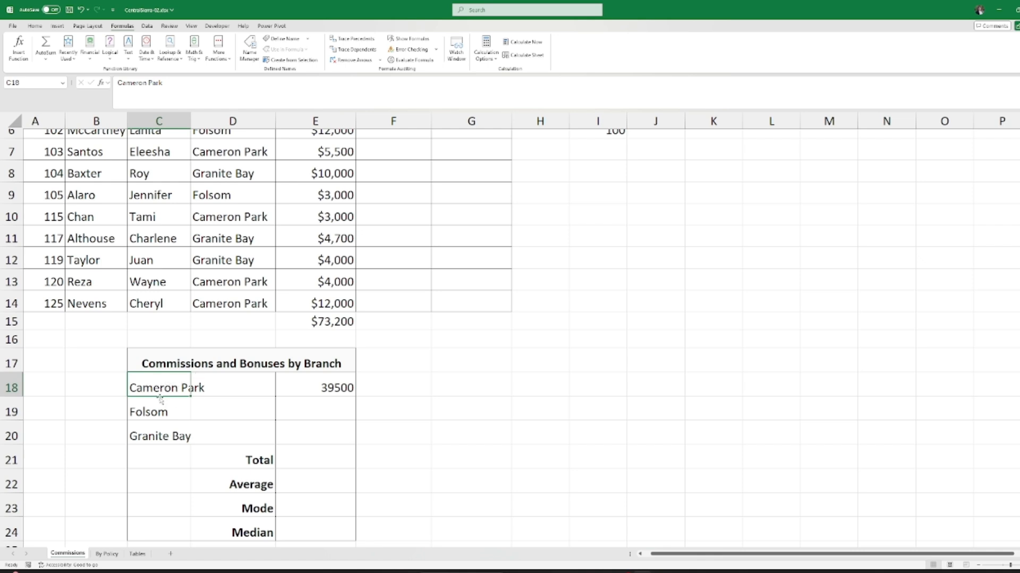
{"action": "left_click", "coordinate": [162, 418]}
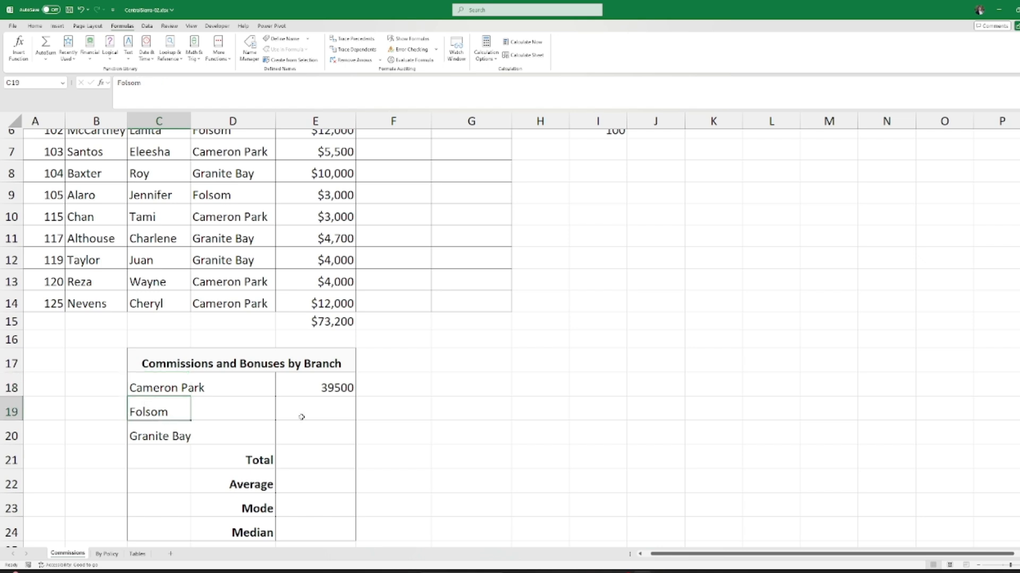
{"action": "left_click", "coordinate": [337, 409]}
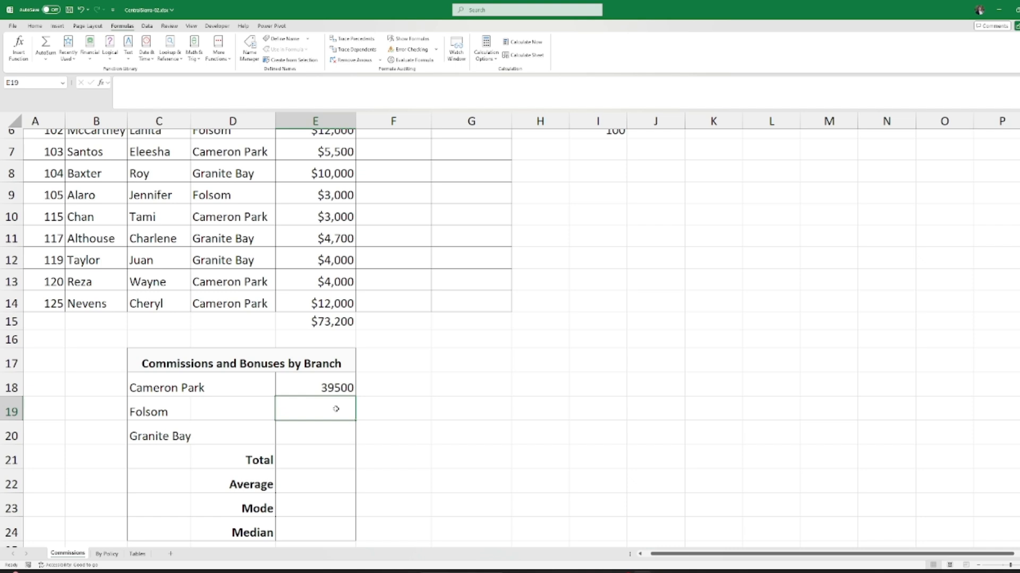
{"action": "left_click", "coordinate": [348, 386]}
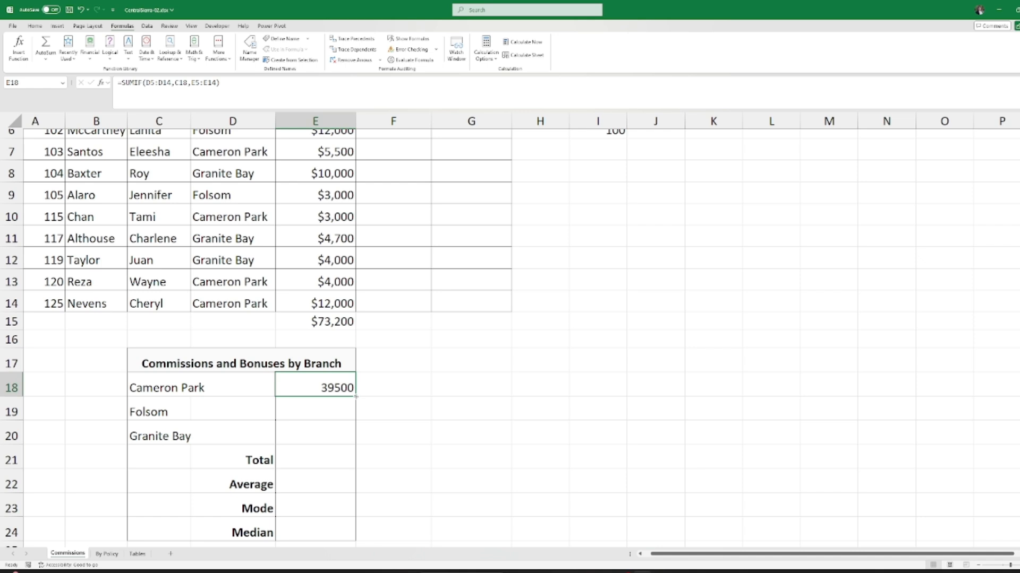
Step: Fill E18's SUMIF down to E20 and check the Folsom (15000) and Granite Bay (18700) formulas
{"action": "left_click_drag", "start_coordinate": [355, 396], "coordinate": [351, 440]}
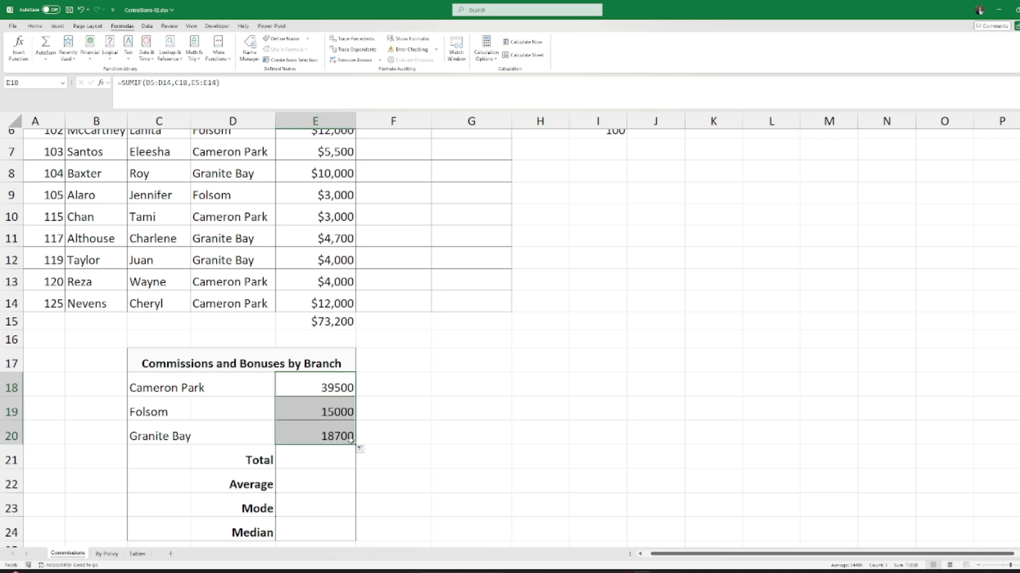
{"action": "left_click", "coordinate": [331, 406]}
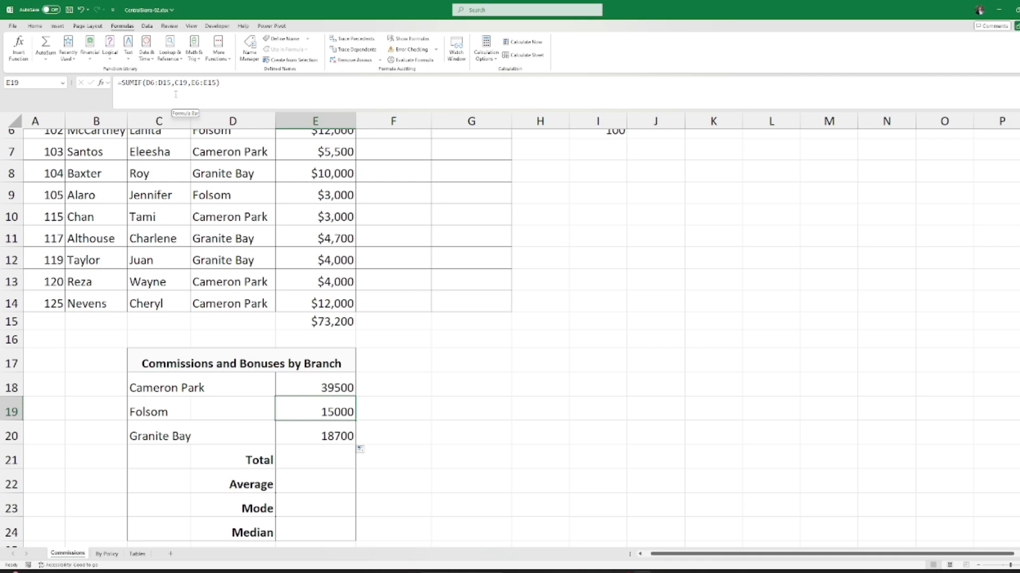
{"action": "left_click", "coordinate": [155, 407]}
{"action": "left_click", "coordinate": [321, 407]}
{"action": "left_click", "coordinate": [322, 430]}
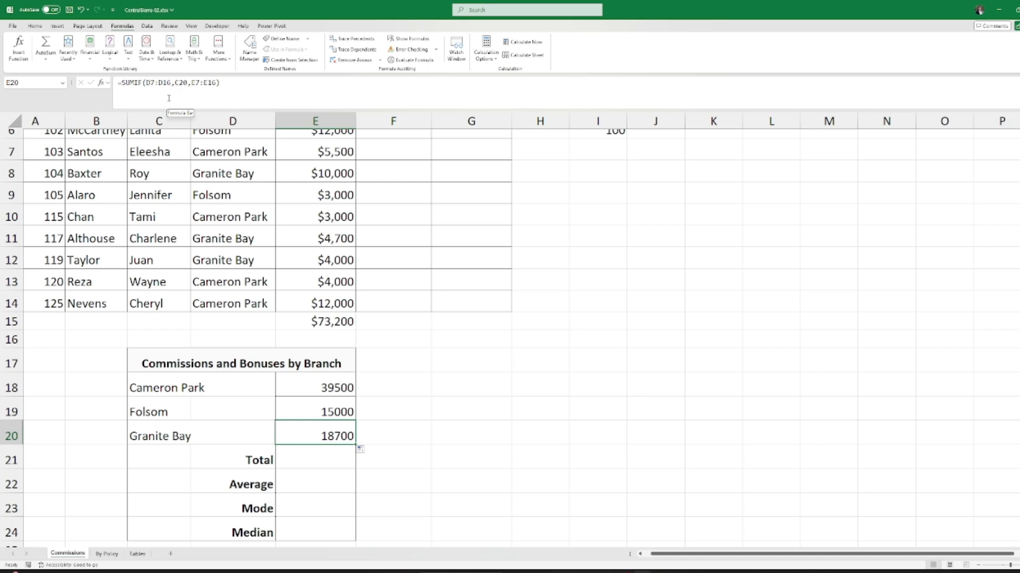
{"action": "left_click", "coordinate": [155, 442]}
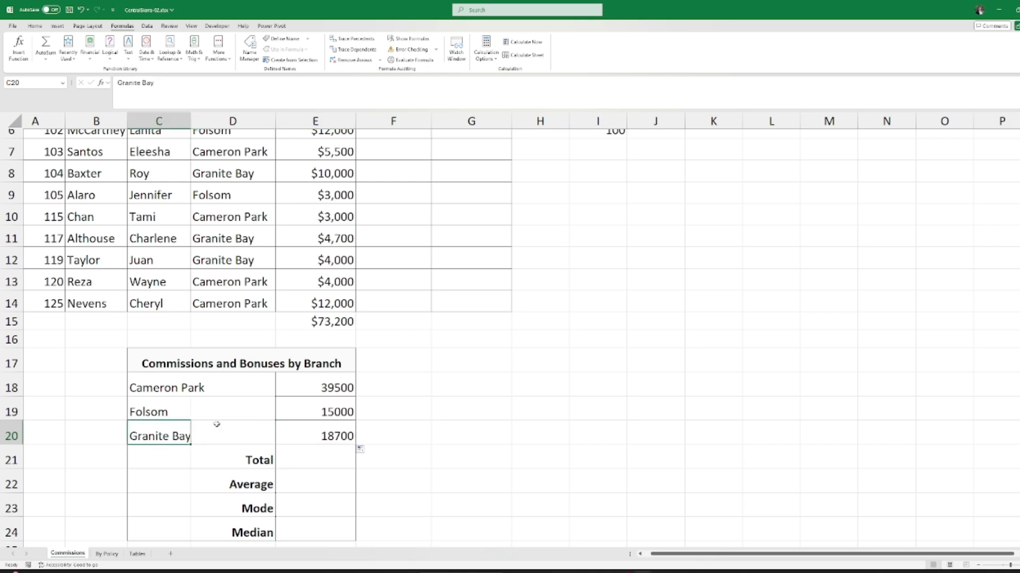
{"action": "left_click", "coordinate": [322, 440]}
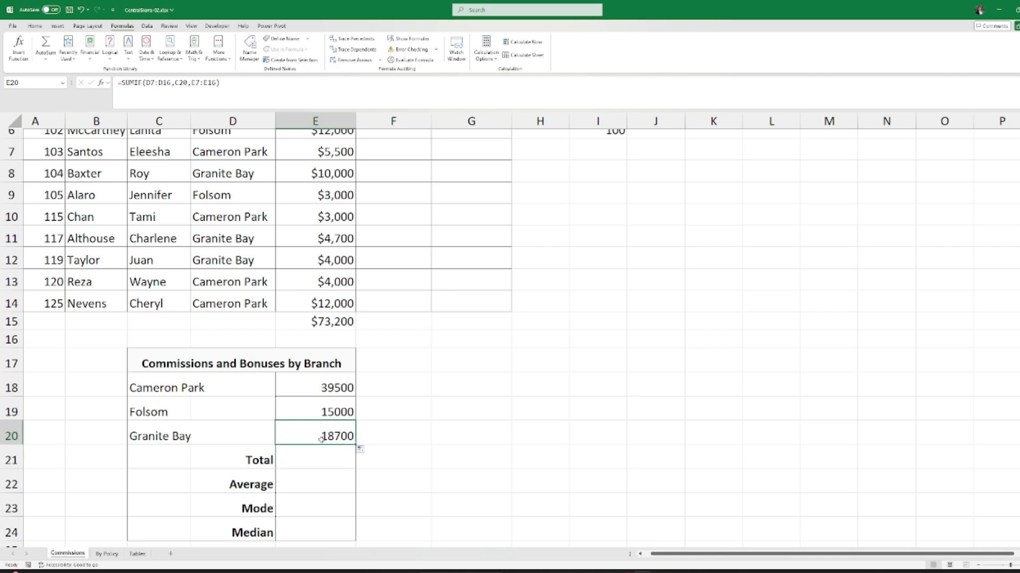
{"action": "left_click", "coordinate": [326, 383]}
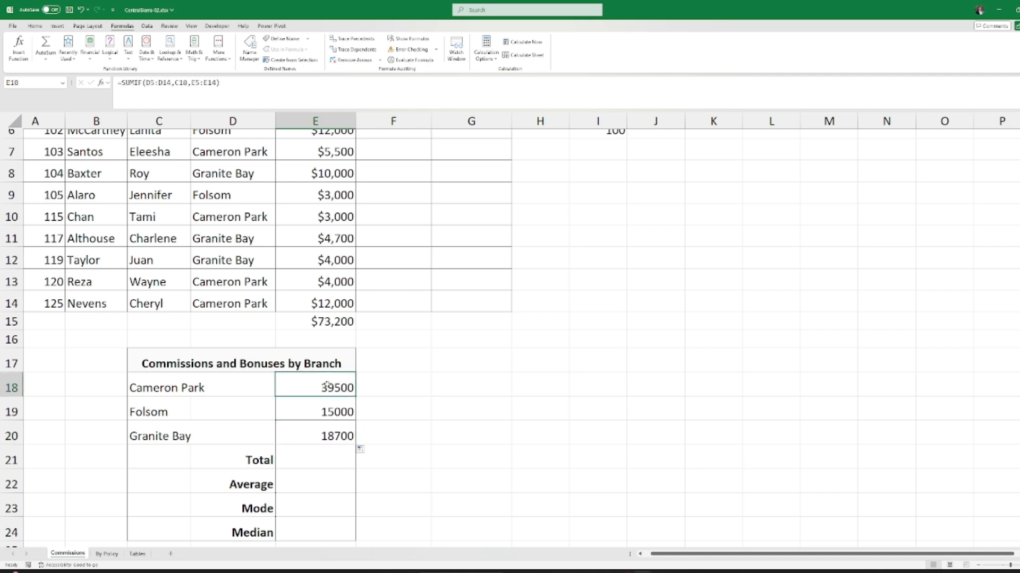
{"action": "left_click", "coordinate": [317, 454]}
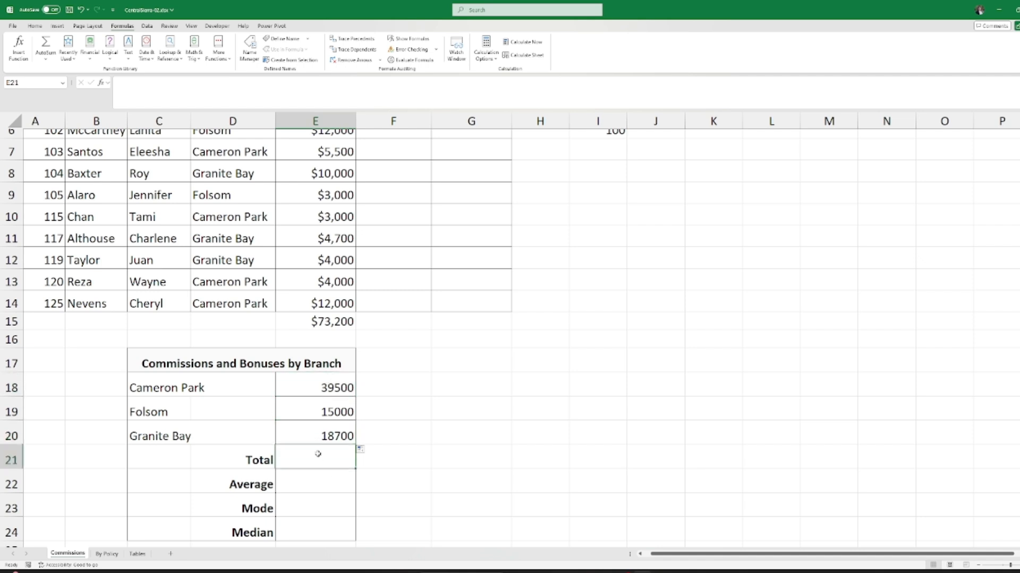
{"action": "left_click", "coordinate": [338, 389]}
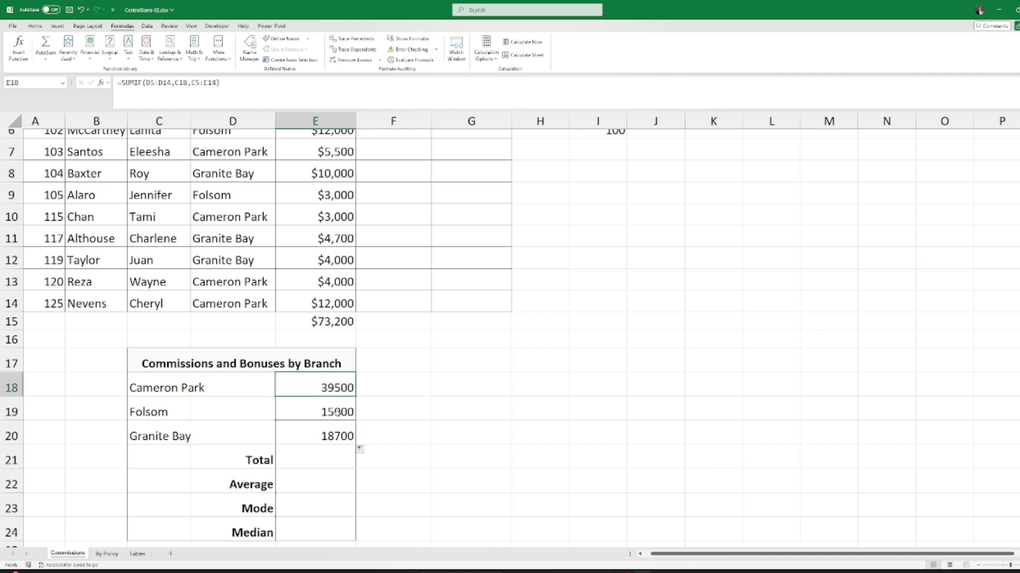
{"action": "key", "text": "ctrl+z"}
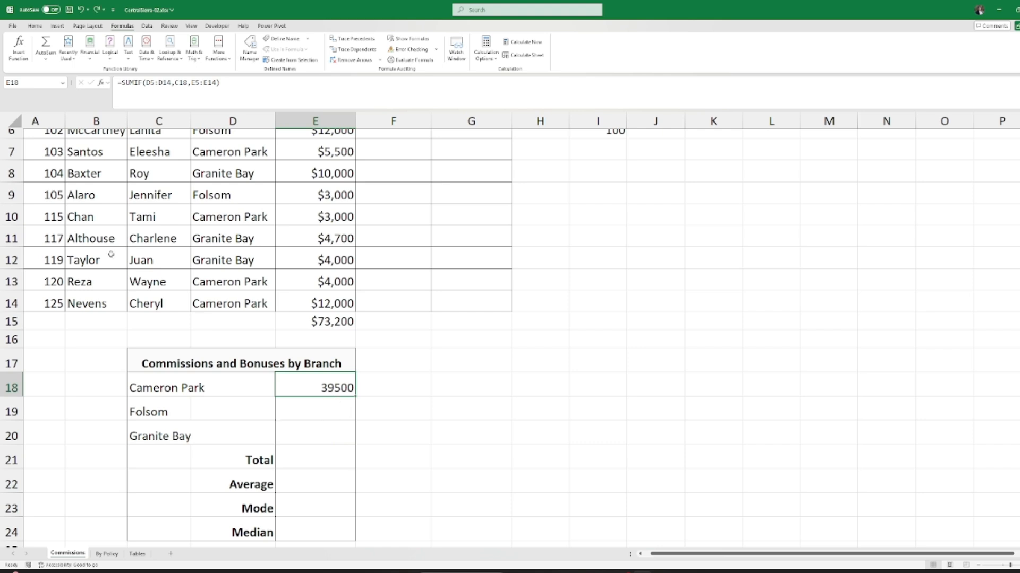
{"action": "double_click", "coordinate": [356, 396]}
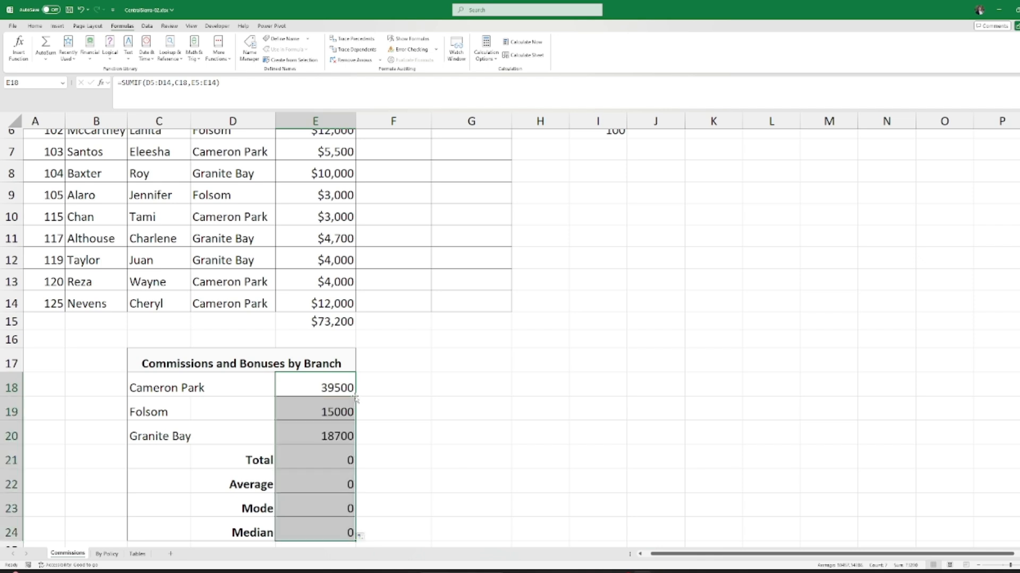
{"action": "scroll", "coordinate": [298, 422], "scroll_direction": "down", "scroll_amount": 1}
{"action": "left_click", "coordinate": [321, 484]}
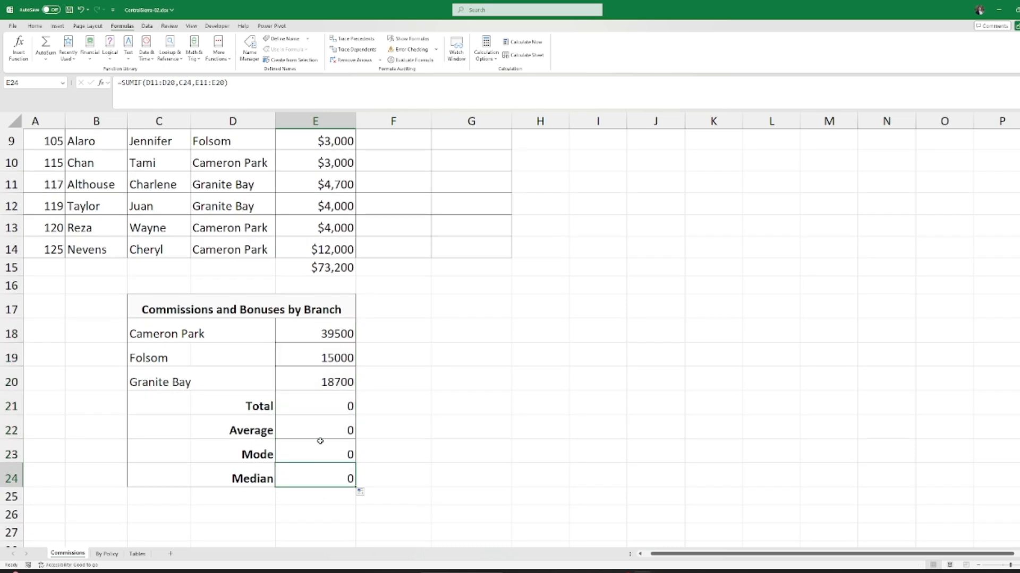
{"action": "left_click", "coordinate": [319, 410]}
{"action": "left_click", "coordinate": [320, 434]}
{"action": "left_click", "coordinate": [317, 450]}
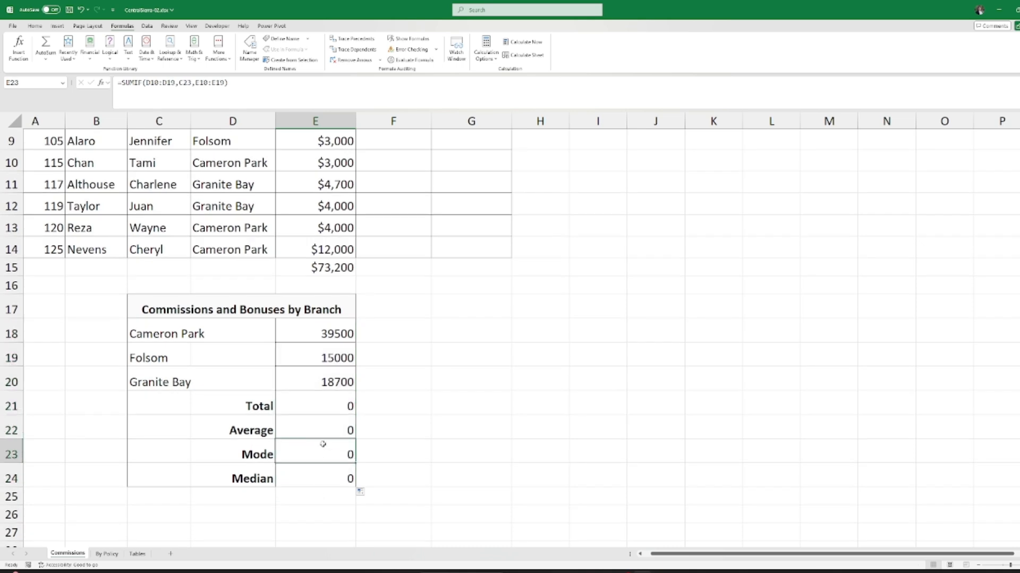
{"action": "left_click", "coordinate": [319, 408]}
{"action": "left_click", "coordinate": [324, 383]}
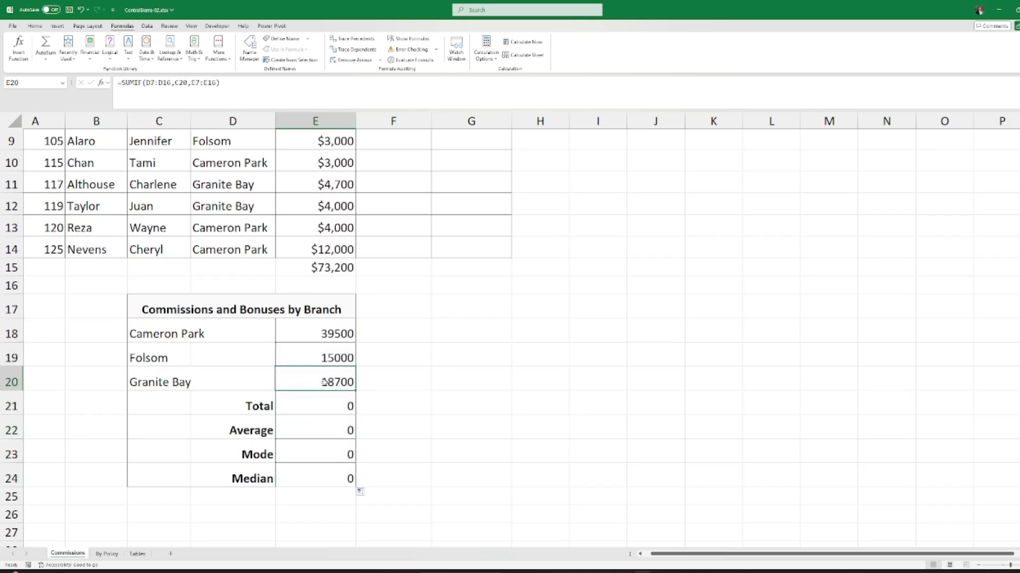
{"action": "left_click", "coordinate": [337, 327]}
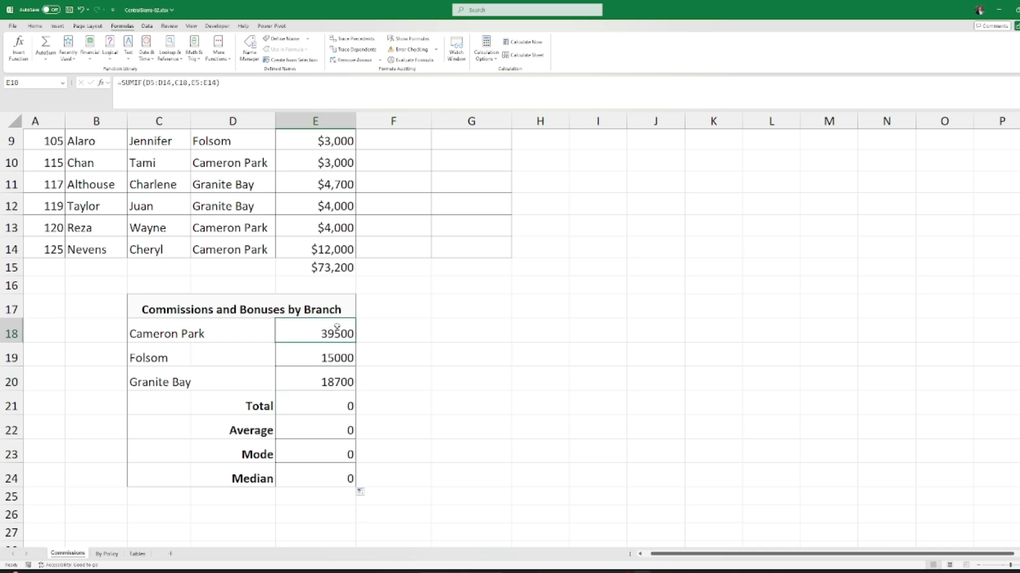
{"action": "left_click", "coordinate": [333, 377]}
{"action": "left_click", "coordinate": [337, 485]}
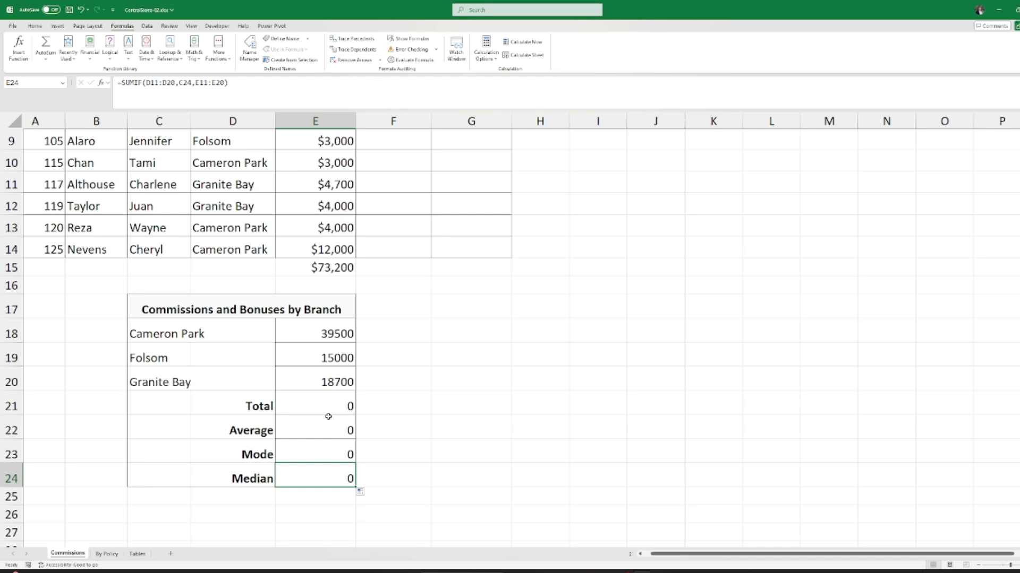
{"action": "left_click", "coordinate": [343, 383]}
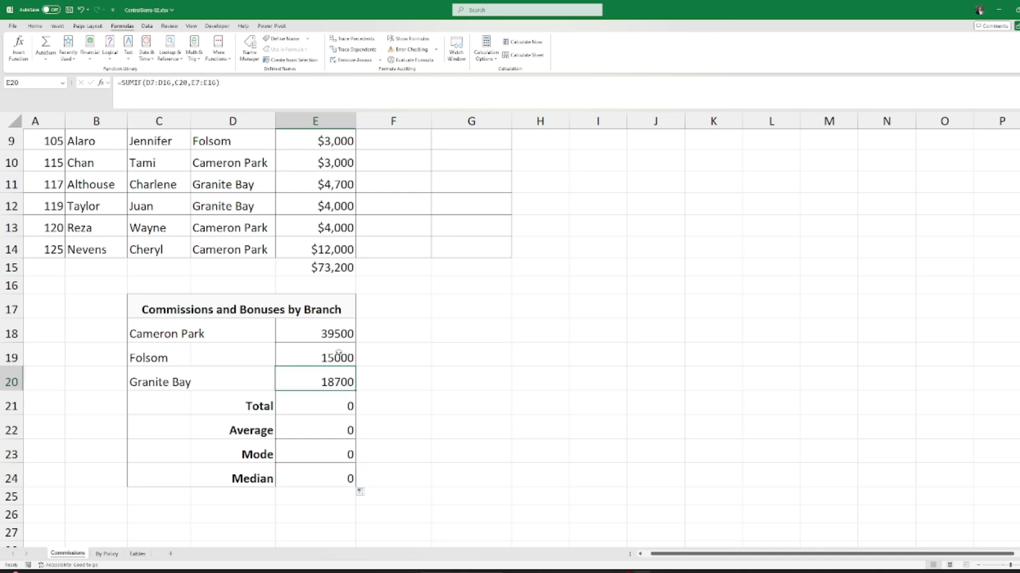
{"action": "left_click", "coordinate": [333, 336]}
{"action": "left_click", "coordinate": [338, 350]}
{"action": "left_click", "coordinate": [339, 384]}
{"action": "left_click", "coordinate": [327, 475]}
{"action": "left_click", "coordinate": [322, 403]}
{"action": "left_click", "coordinate": [323, 492]}
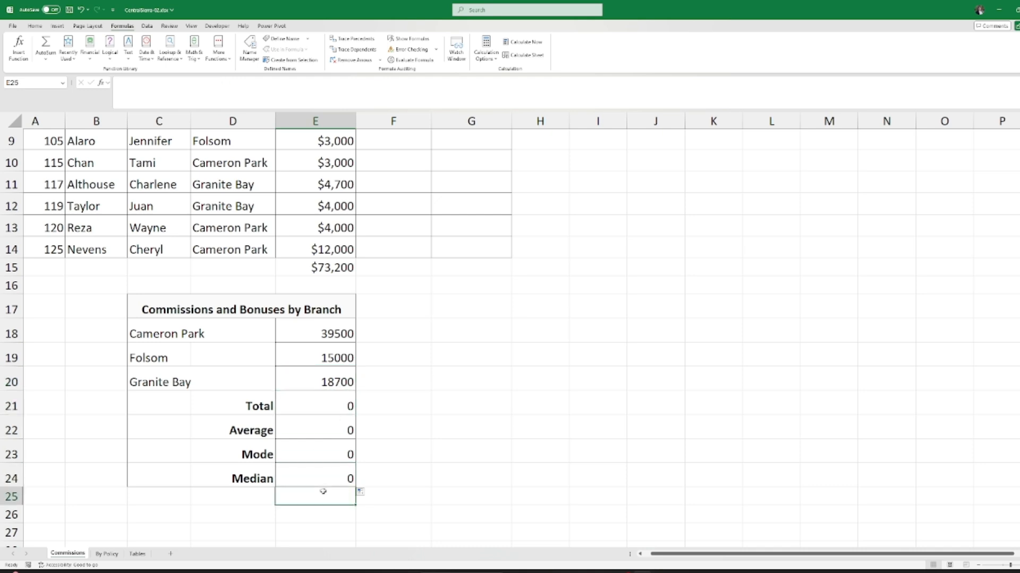
{"action": "left_click", "coordinate": [325, 480]}
{"action": "left_click_drag", "start_coordinate": [331, 480], "coordinate": [320, 410]}
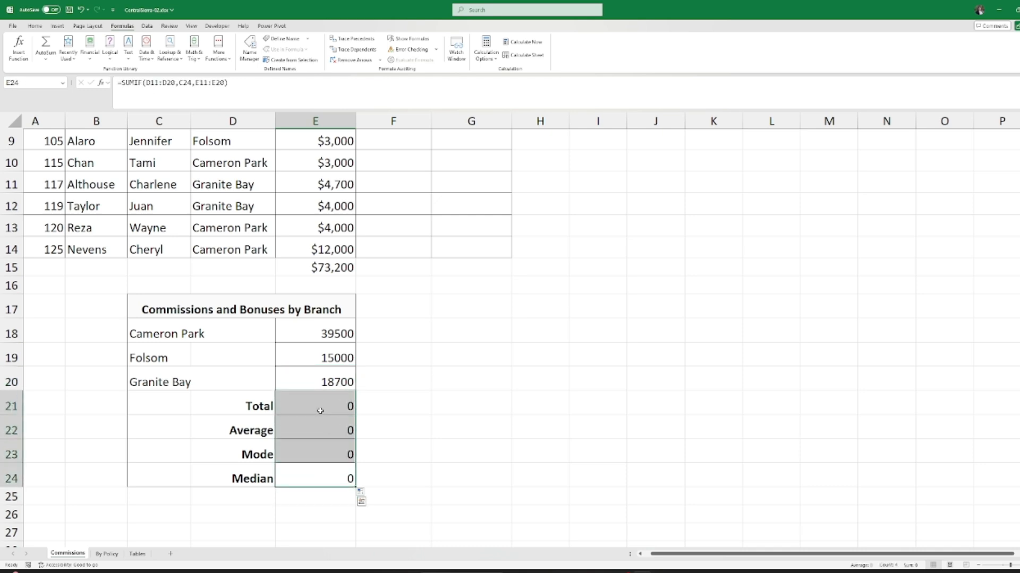
{"action": "key", "text": "Delete"}
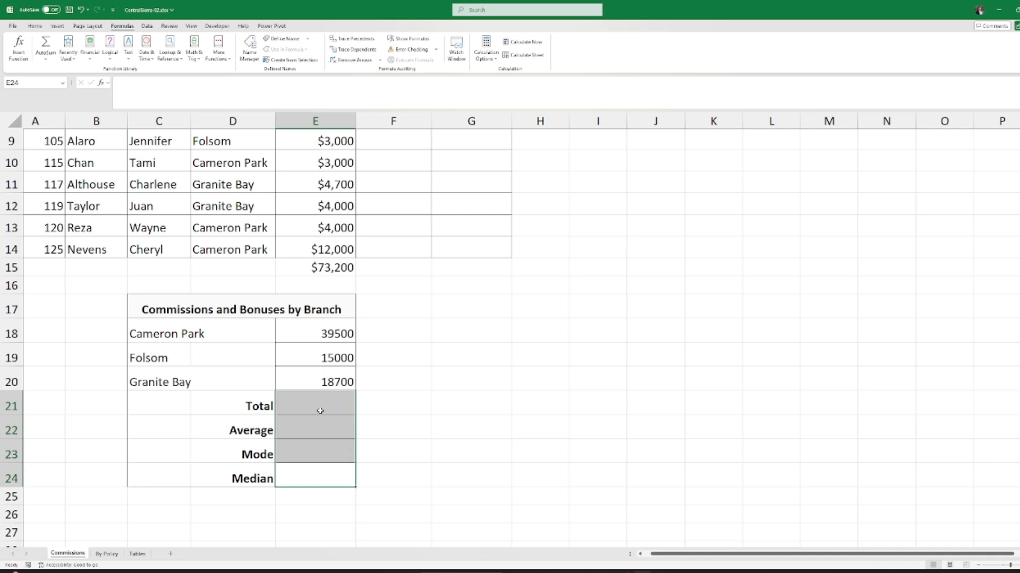
{"action": "left_click", "coordinate": [404, 365]}
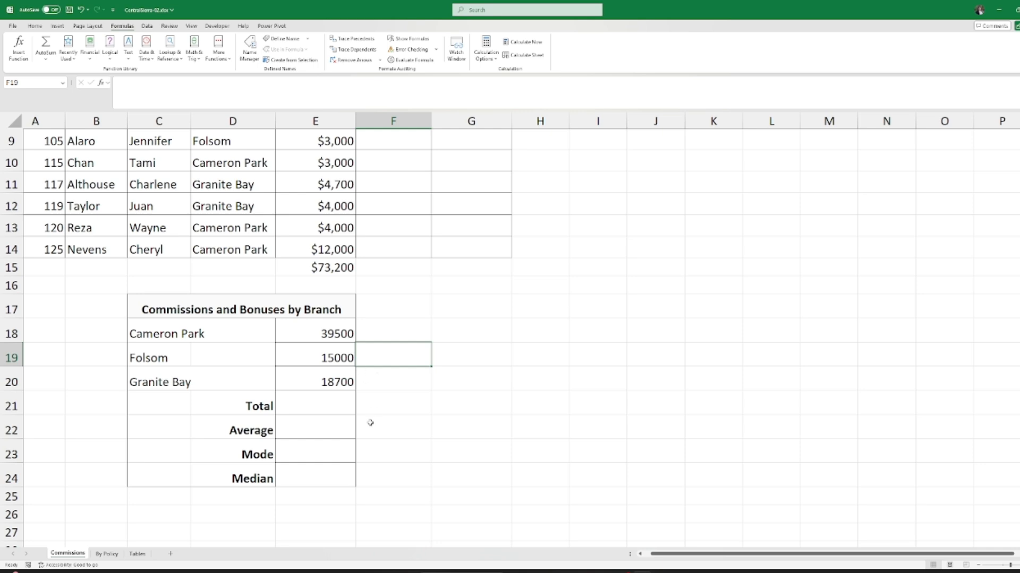
{"action": "scroll", "coordinate": [369, 428], "scroll_direction": "up", "scroll_amount": 3}
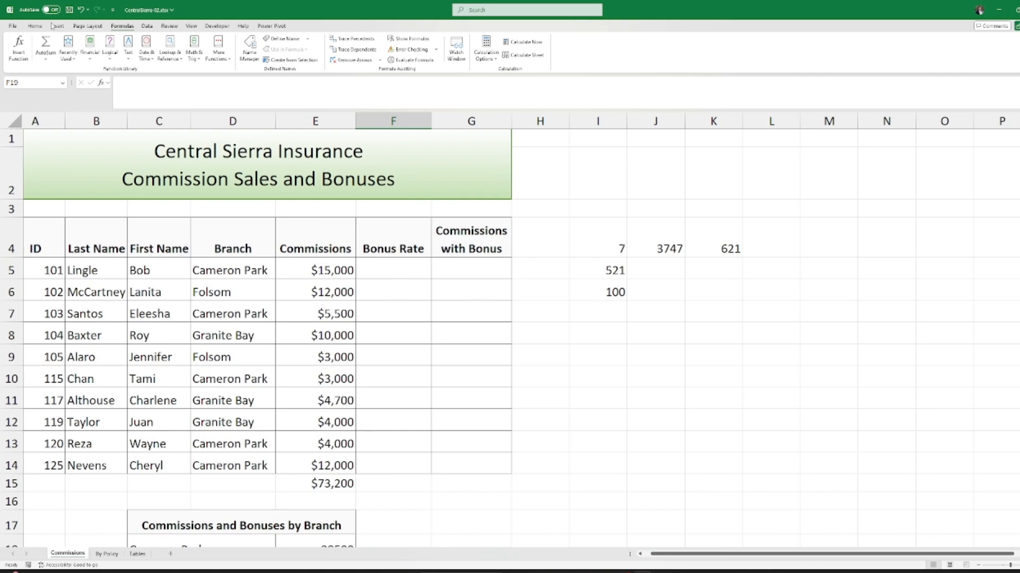
{"action": "scroll", "coordinate": [366, 426], "scroll_direction": "down", "scroll_amount": 1}
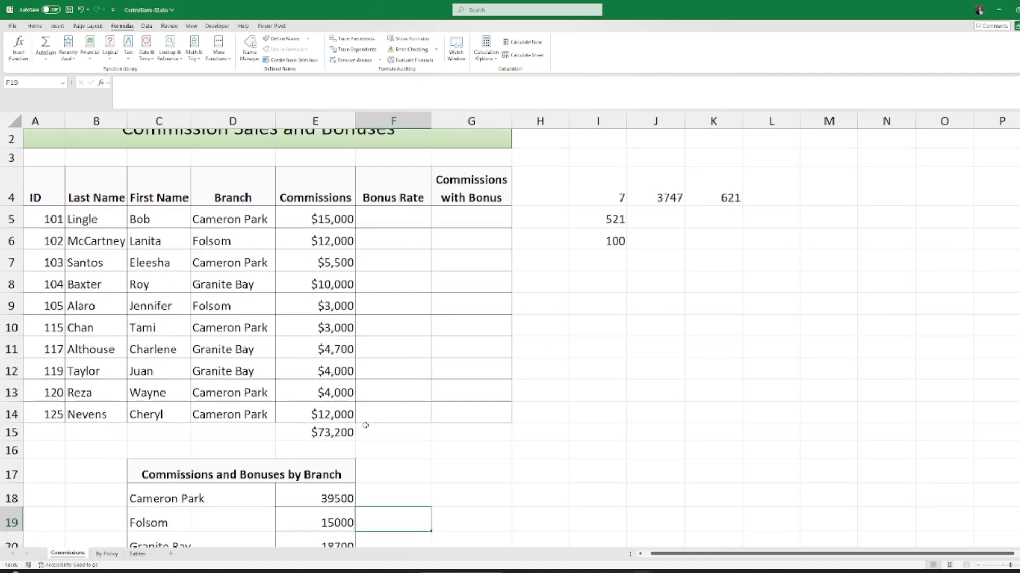
{"action": "left_click", "coordinate": [312, 432]}
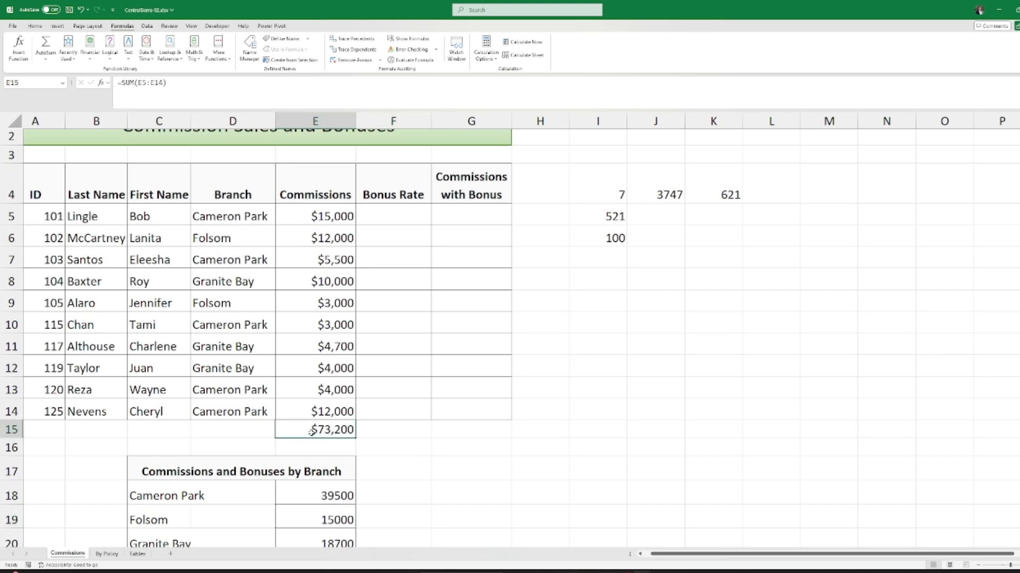
{"action": "scroll", "coordinate": [412, 453], "scroll_direction": "up", "scroll_amount": 1}
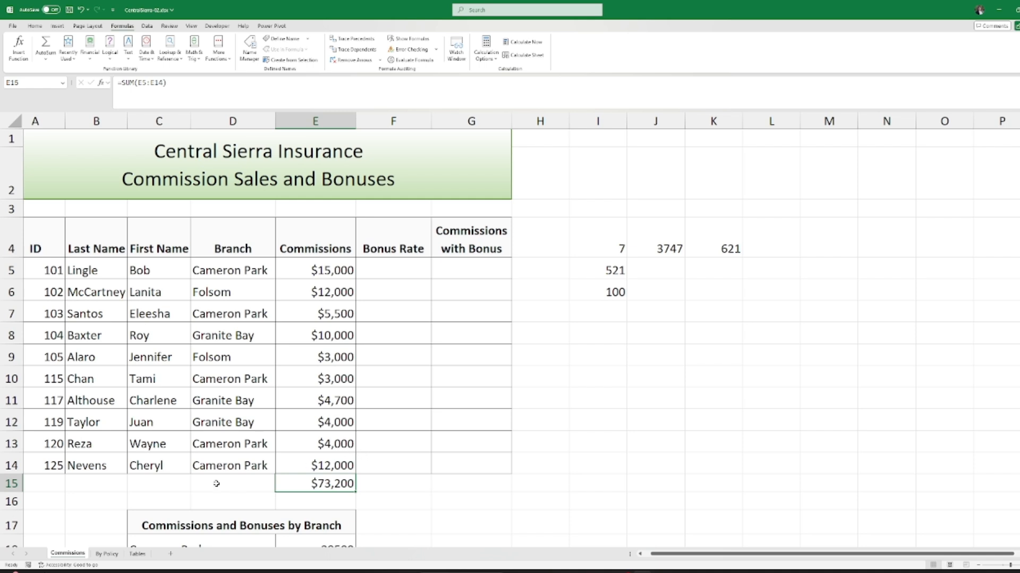
{"action": "left_click", "coordinate": [108, 554]}
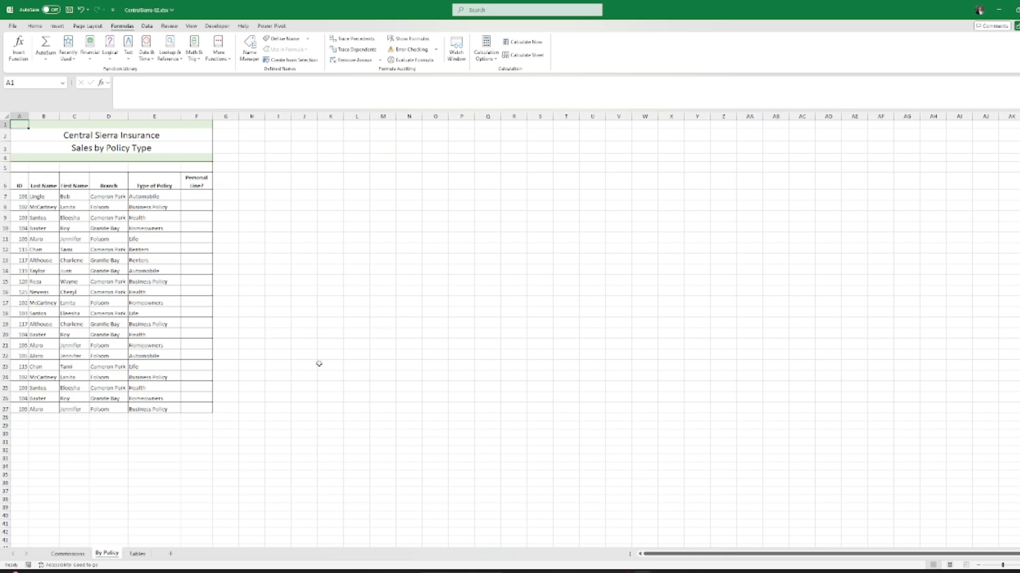
{"action": "scroll", "coordinate": [179, 392], "scroll_direction": "up", "scroll_amount": 2}
{"action": "scroll", "coordinate": [179, 391], "scroll_direction": "up", "scroll_amount": 1}
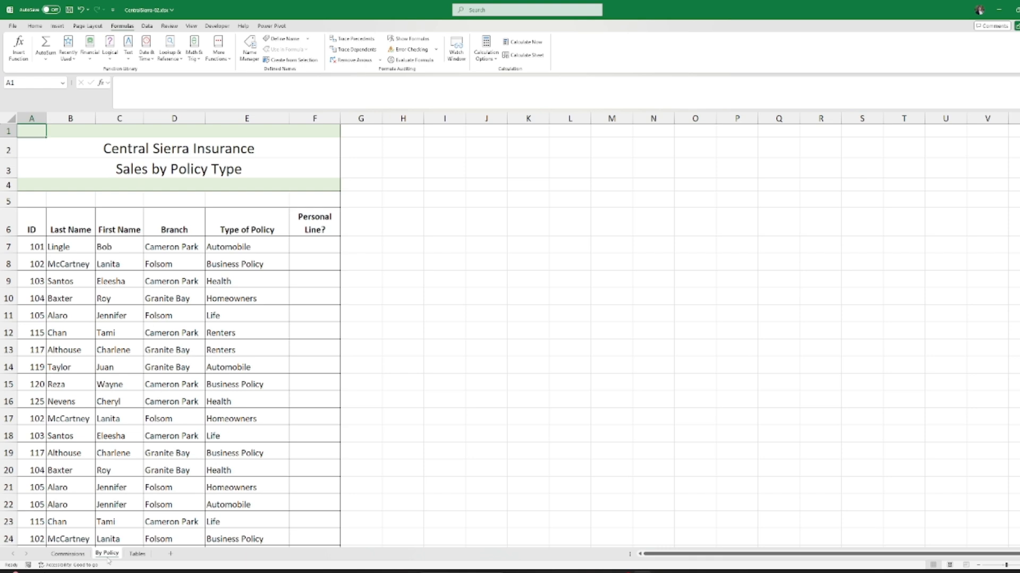
{"action": "scroll", "coordinate": [139, 386], "scroll_direction": "down", "scroll_amount": 1}
{"action": "scroll", "coordinate": [138, 386], "scroll_direction": "up", "scroll_amount": 1}
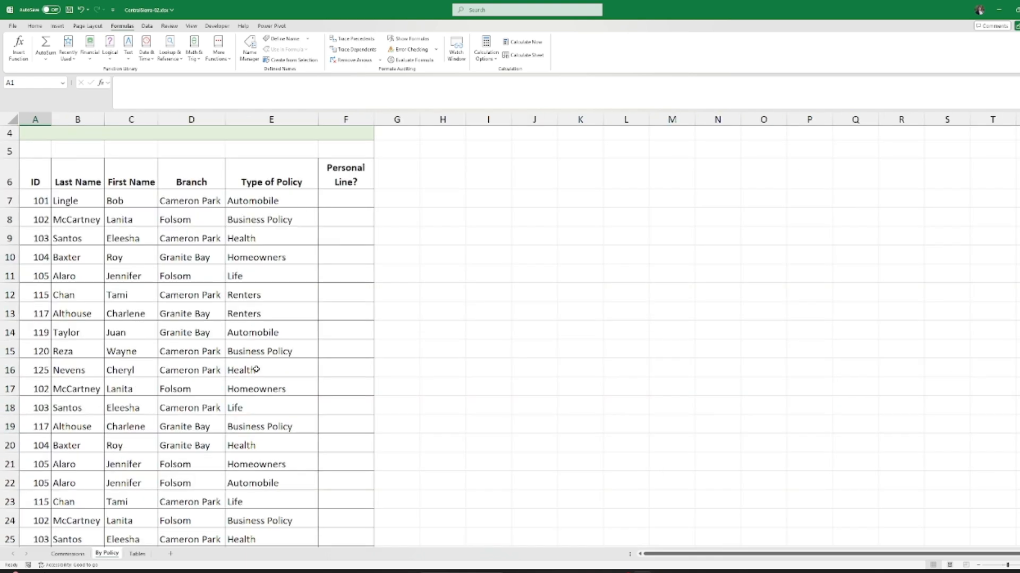
{"action": "scroll", "coordinate": [255, 369], "scroll_direction": "up", "scroll_amount": 1}
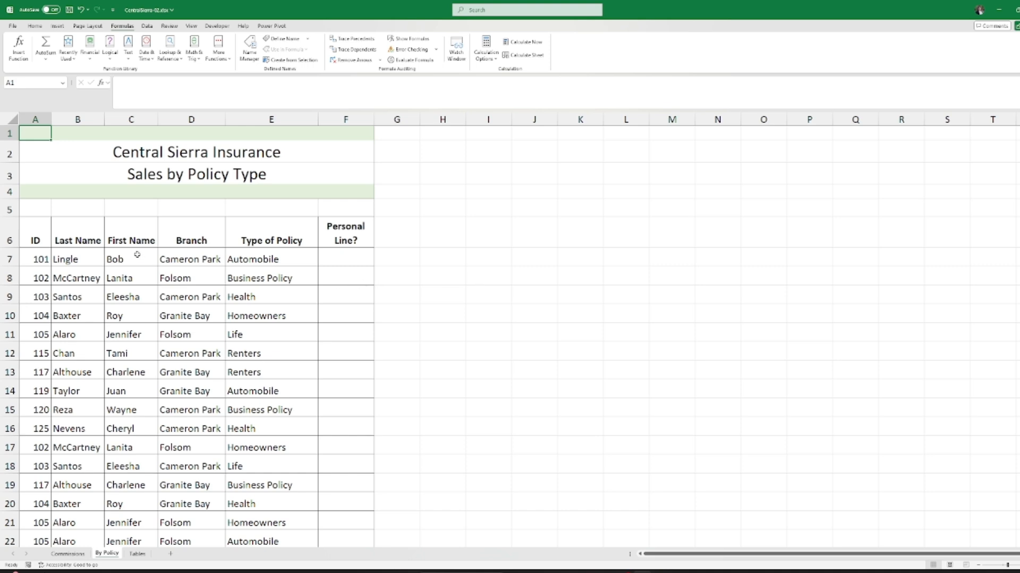
{"action": "left_click", "coordinate": [74, 254]}
{"action": "left_click", "coordinate": [117, 256]}
{"action": "left_click", "coordinate": [118, 273]}
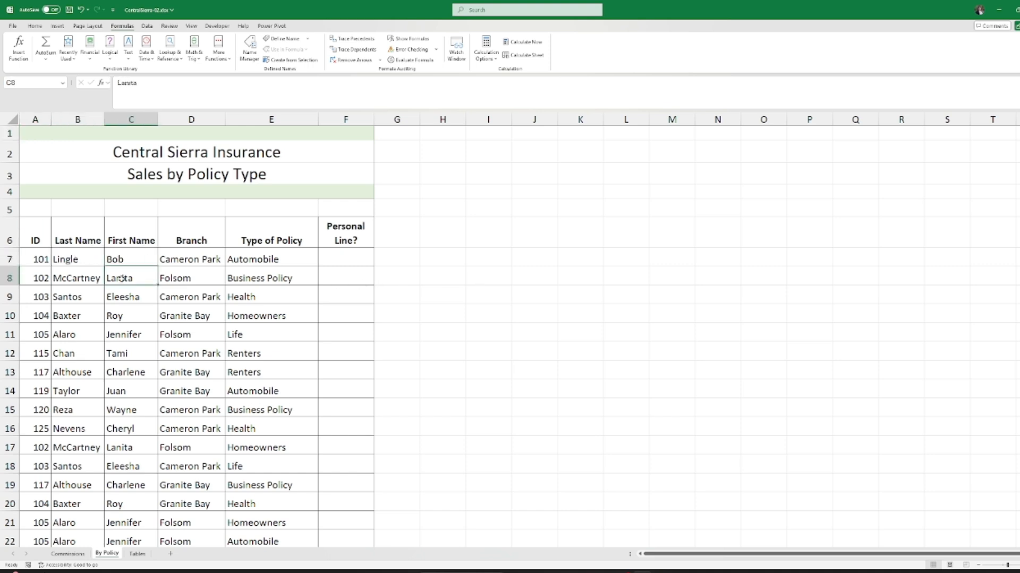
{"action": "left_click", "coordinate": [71, 270]}
{"action": "left_click", "coordinate": [125, 355]}
{"action": "left_click", "coordinate": [124, 372]}
{"action": "left_click", "coordinate": [85, 353]}
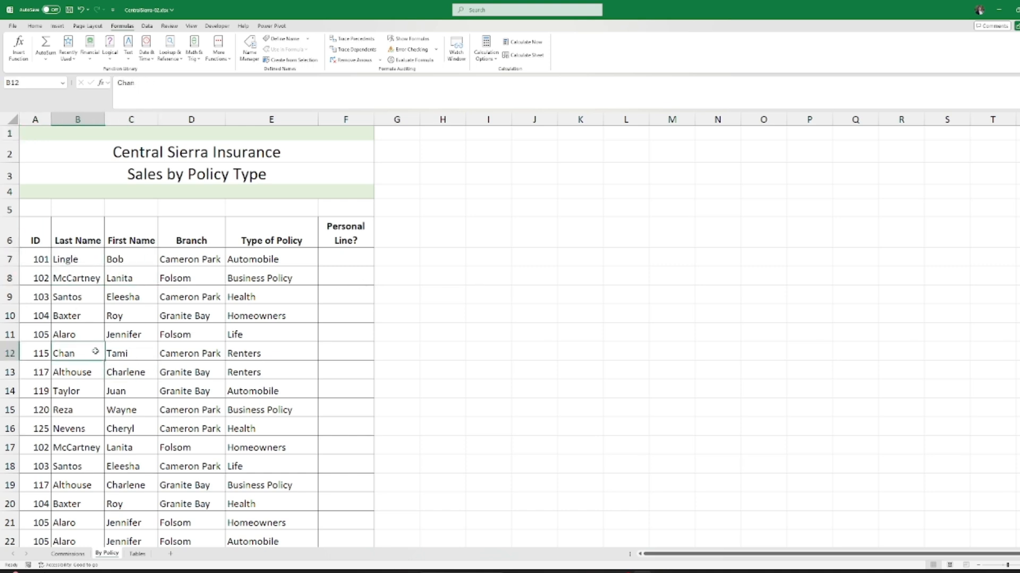
{"action": "left_click", "coordinate": [101, 411]}
{"action": "left_click", "coordinate": [110, 414]}
{"action": "left_click", "coordinate": [124, 466]}
{"action": "left_click", "coordinate": [74, 393]}
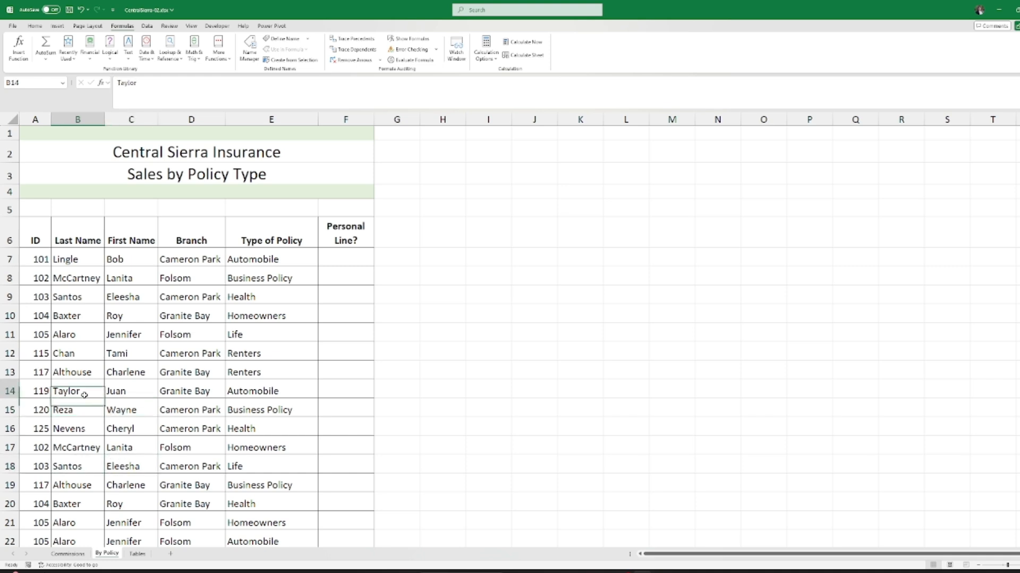
{"action": "left_click", "coordinate": [125, 373]}
{"action": "left_click", "coordinate": [88, 279]}
{"action": "left_click", "coordinate": [81, 250]}
{"action": "left_click", "coordinate": [122, 259]}
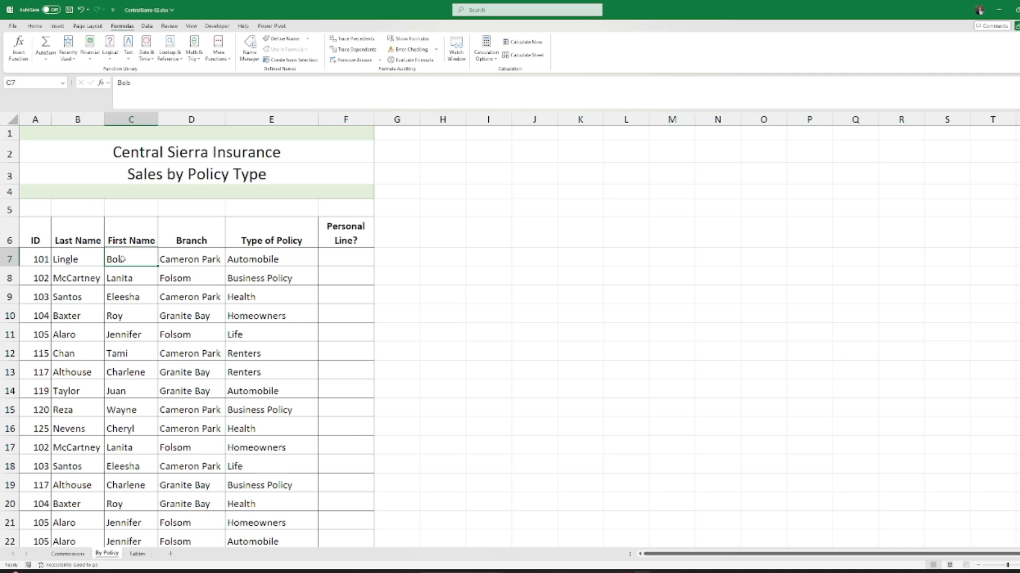
{"action": "left_click", "coordinate": [421, 262]}
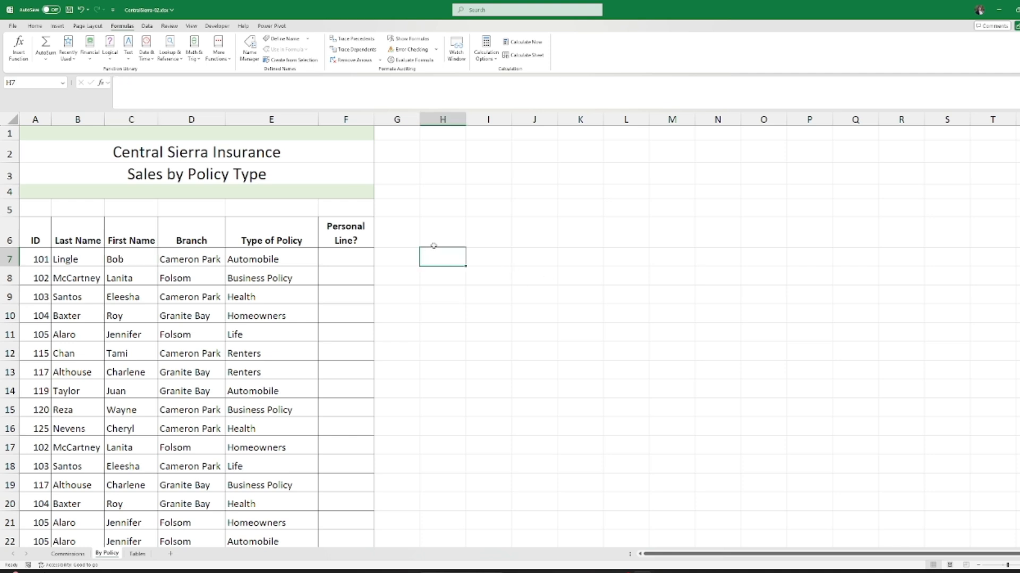
Step: Enter the heading 'Full Name' in H6
{"action": "left_click", "coordinate": [433, 245]}
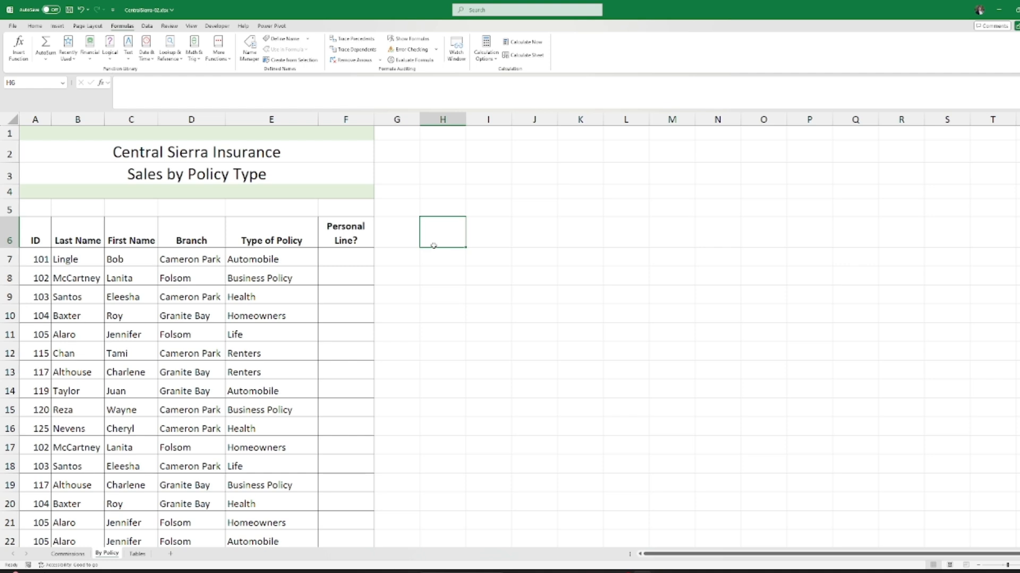
{"action": "type", "text": "Full Name"}
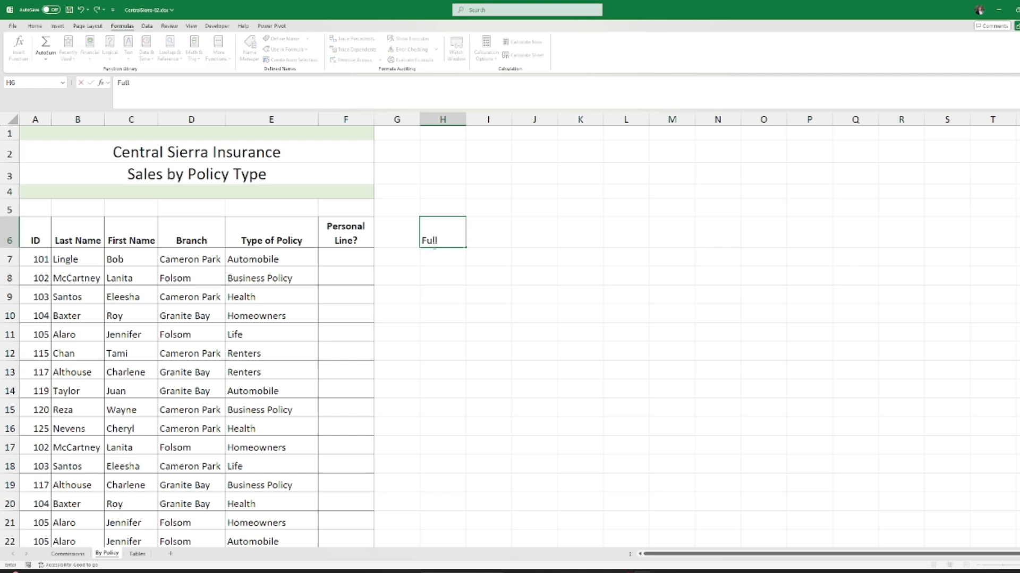
{"action": "left_click", "coordinate": [440, 259]}
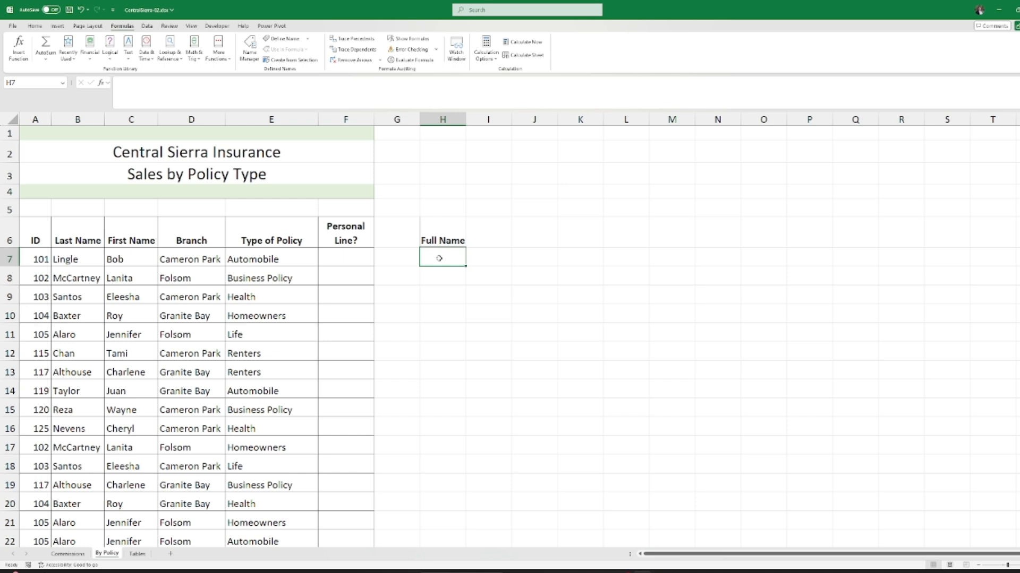
Step: Type a sample full name in H7, then delete it and reselect the empty H7
{"action": "type", "text": "Bob L"}
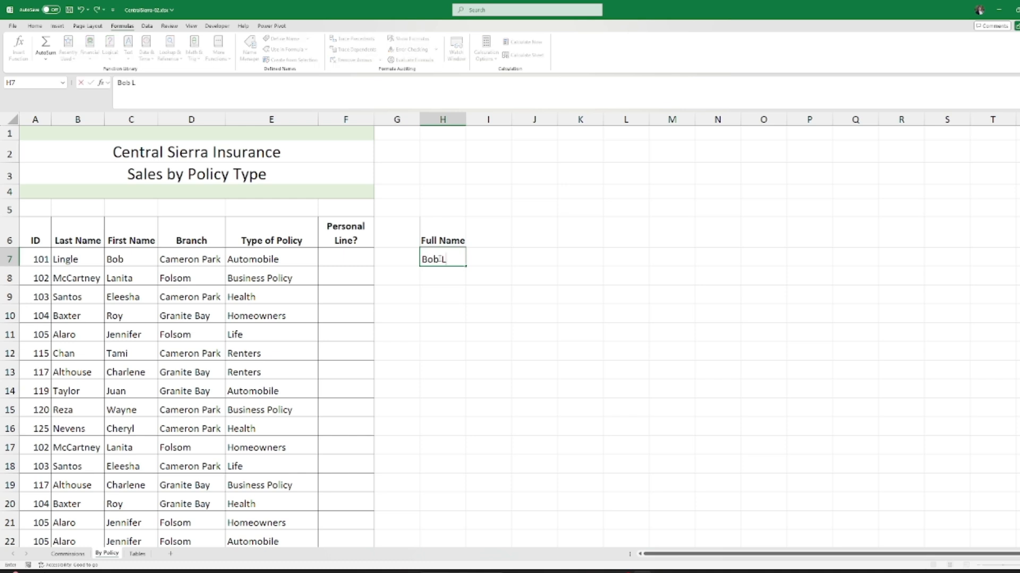
{"action": "type", "text": "ingle"}
{"action": "key", "text": "Return"}
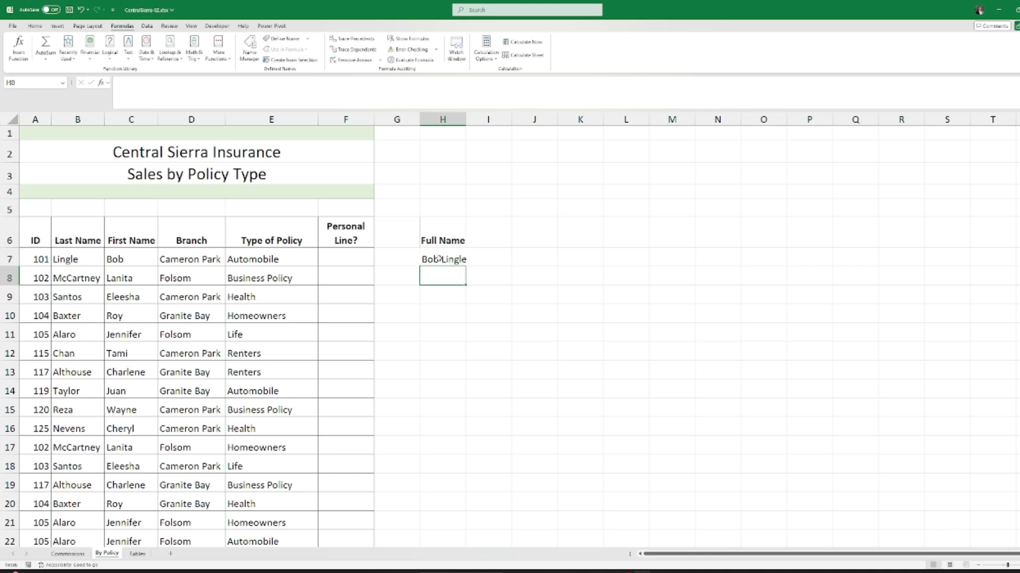
{"action": "left_click", "coordinate": [439, 259]}
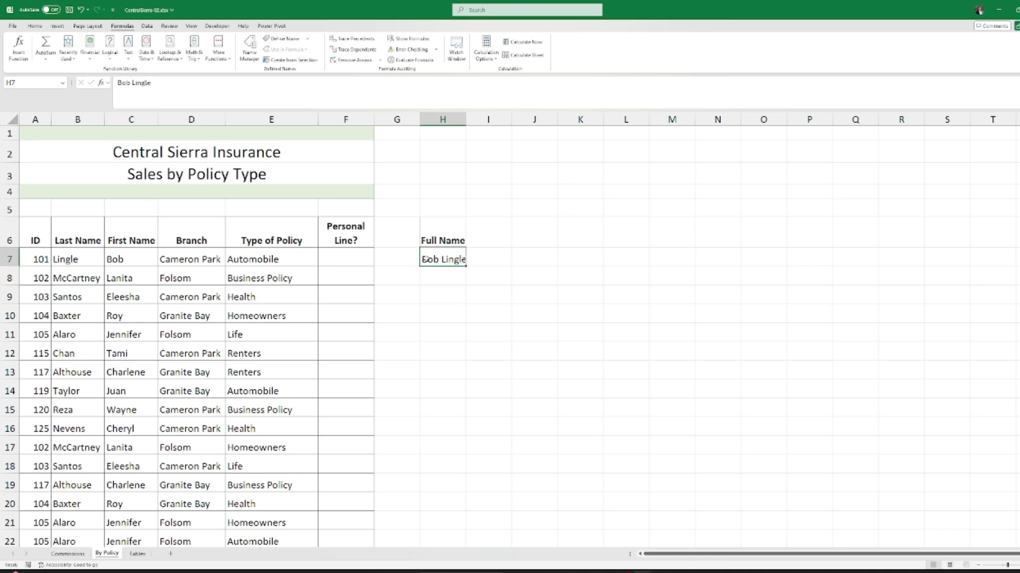
{"action": "key", "text": "BackSpace"}
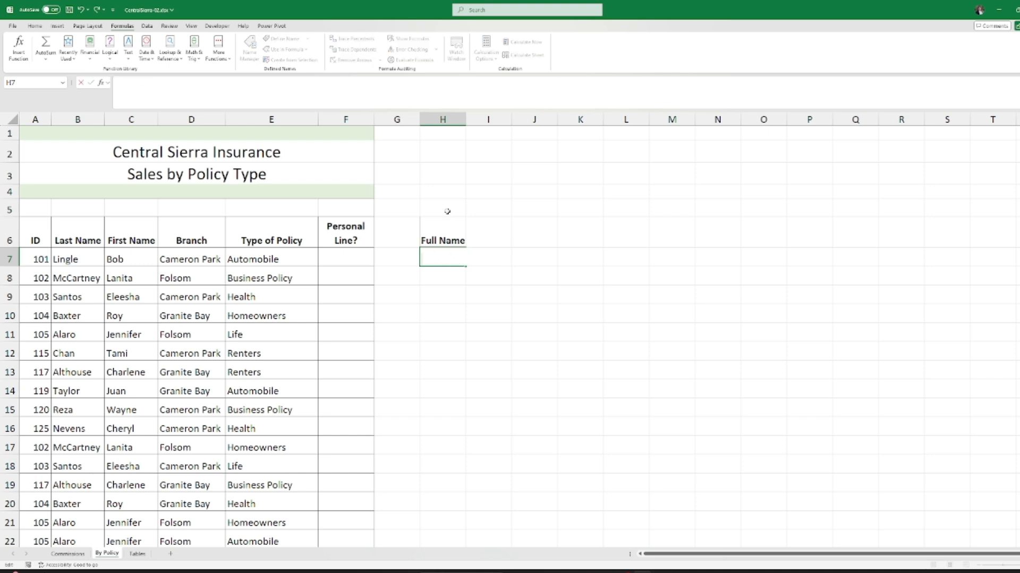
{"action": "key", "text": "Escape"}
{"action": "key", "text": "Delete"}
{"action": "left_click", "coordinate": [459, 227]}
{"action": "left_click", "coordinate": [441, 260]}
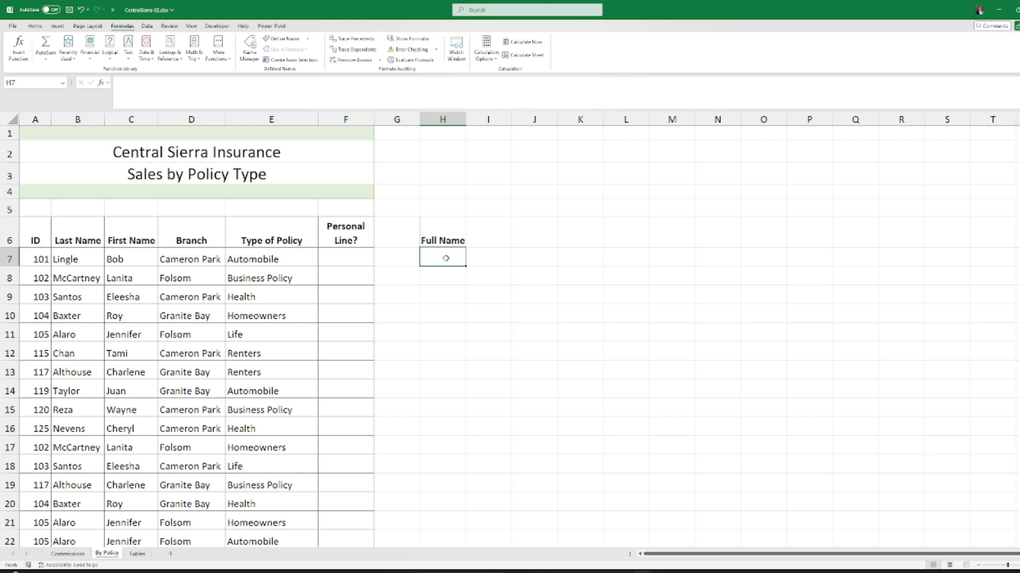
Step: Search functions for 'concat', compare CONCATENATE, and choose CONCAT for H7
{"action": "left_click", "coordinate": [16, 56]}
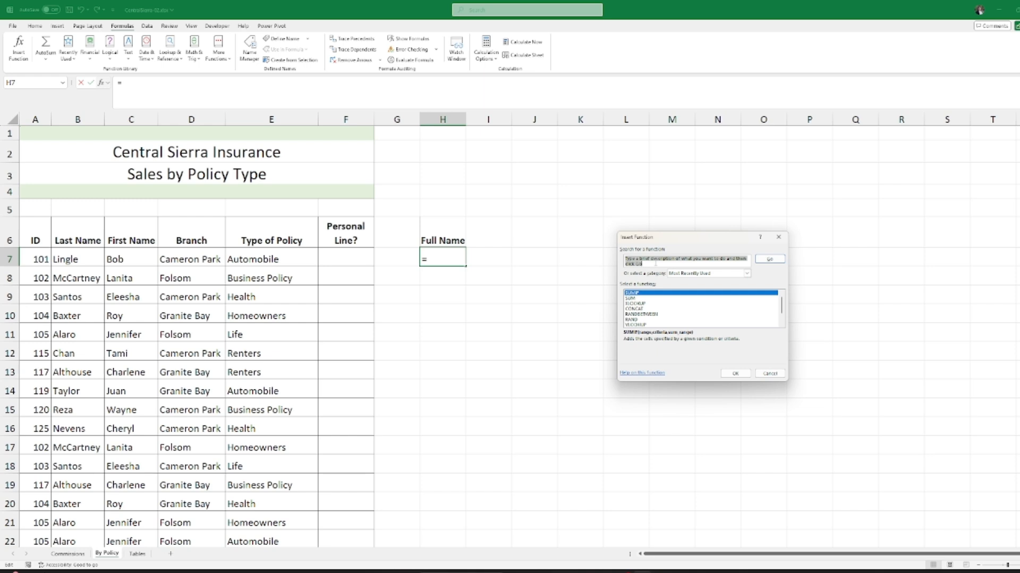
{"action": "key", "text": "BackSpace"}
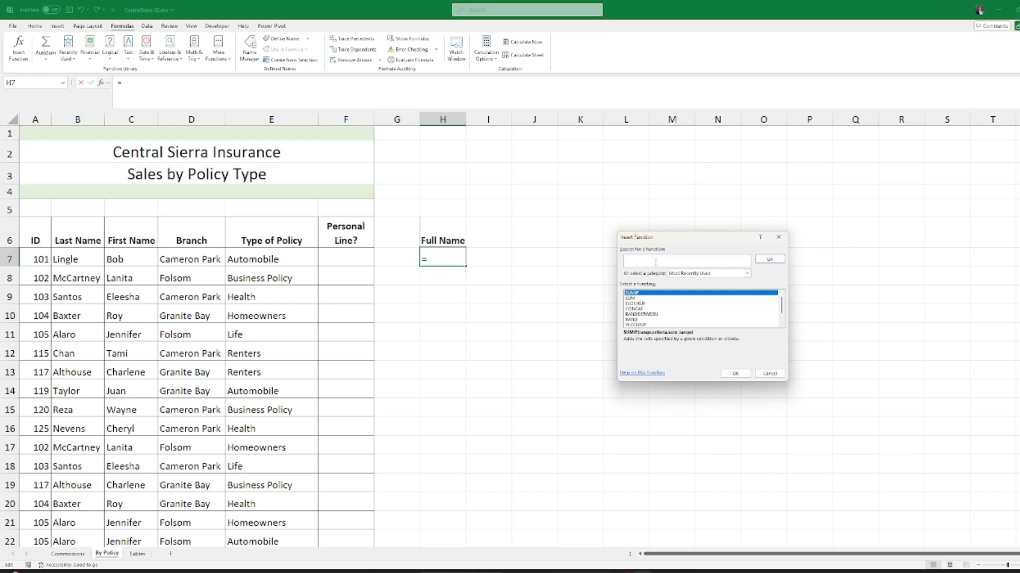
{"action": "type", "text": "concat"}
{"action": "left_click", "coordinate": [770, 260]}
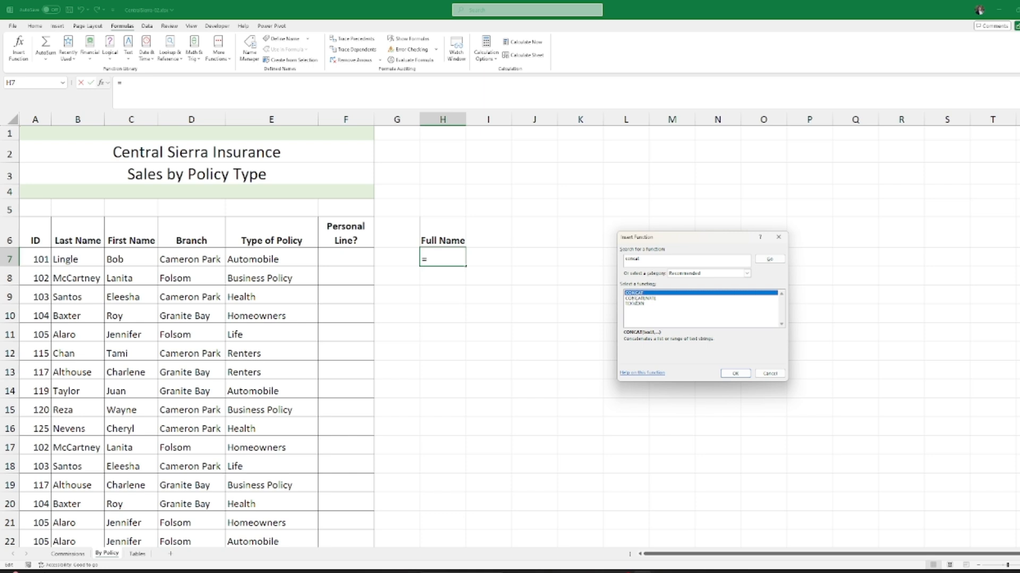
{"action": "left_click", "coordinate": [640, 299]}
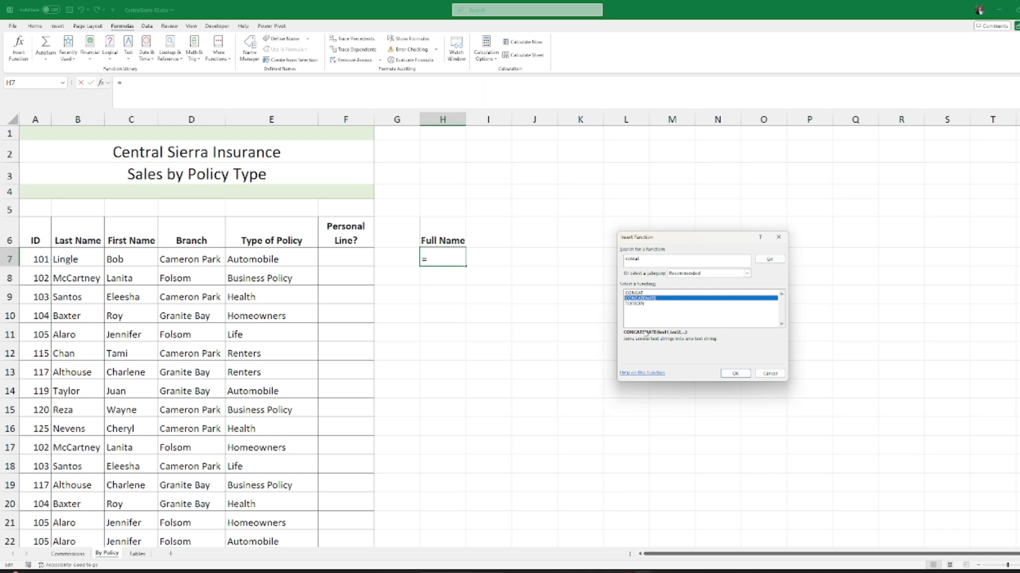
{"action": "left_click", "coordinate": [647, 293]}
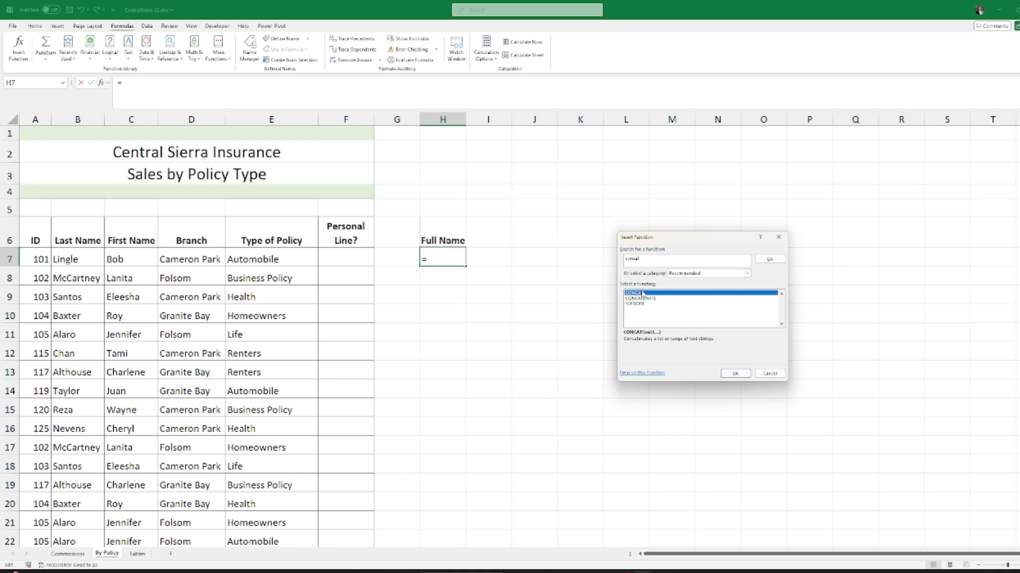
{"action": "left_click", "coordinate": [736, 374]}
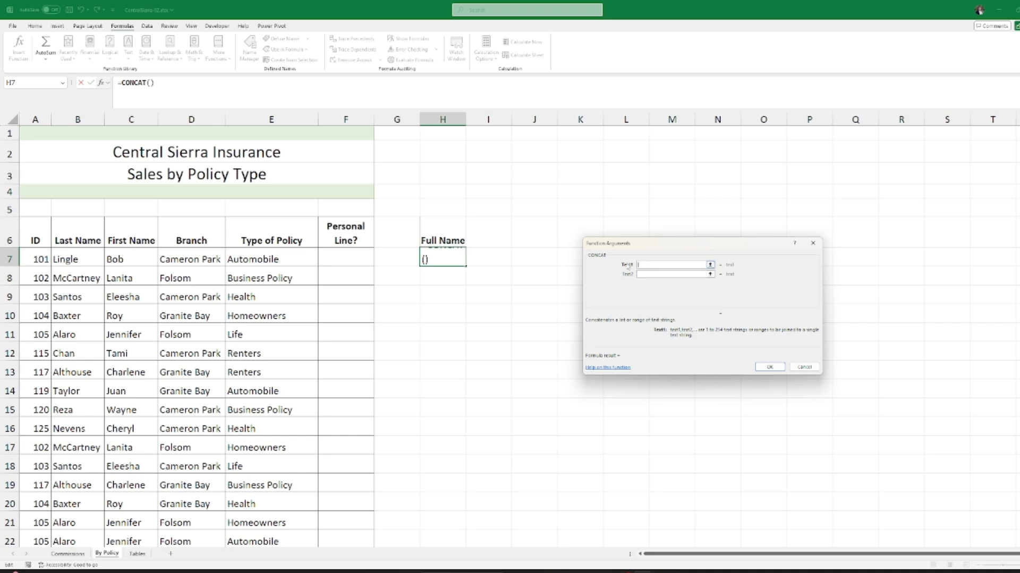
Step: Build =CONCAT(C7,B7) in H7 from first and last name, then widen column H
{"action": "left_click", "coordinate": [126, 261]}
{"action": "left_click", "coordinate": [662, 275]}
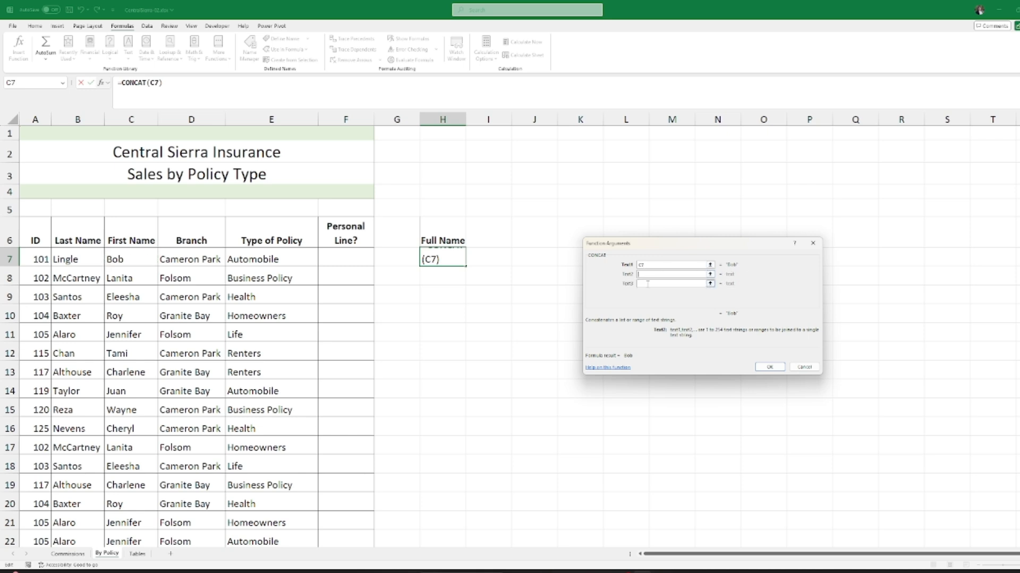
{"action": "left_click", "coordinate": [71, 259]}
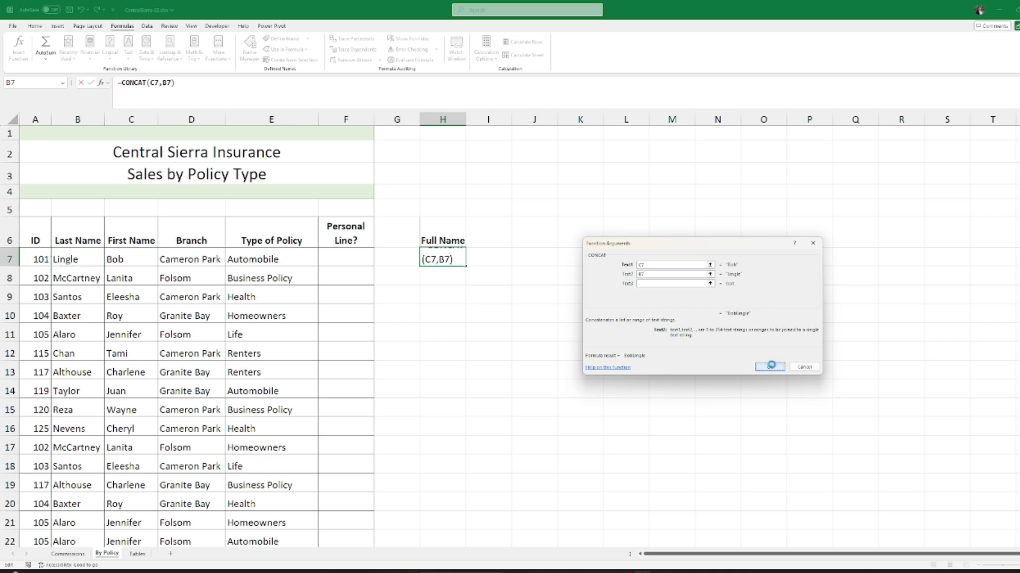
{"action": "left_click", "coordinate": [771, 367]}
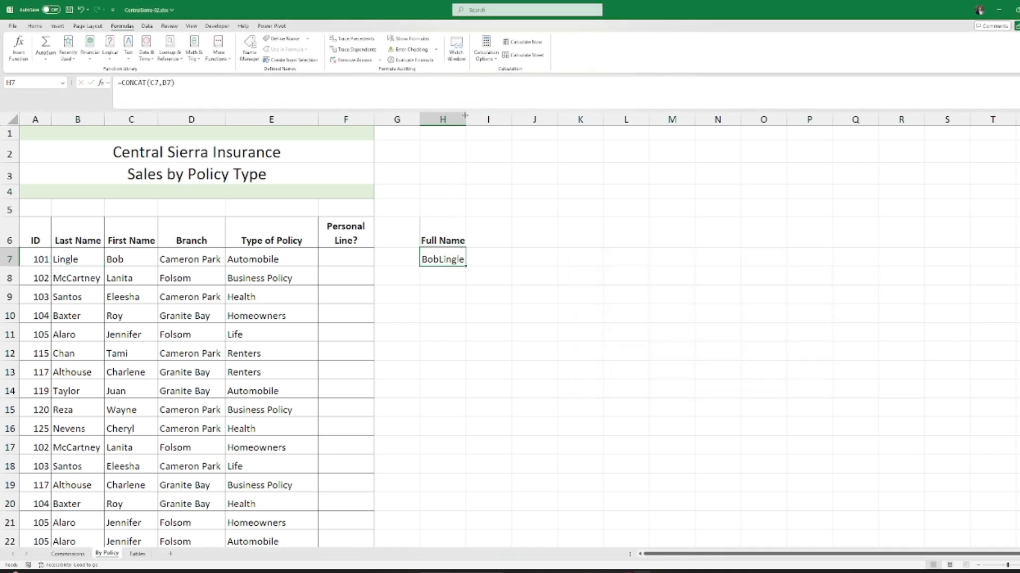
{"action": "left_click_drag", "start_coordinate": [466, 112], "coordinate": [490, 112]}
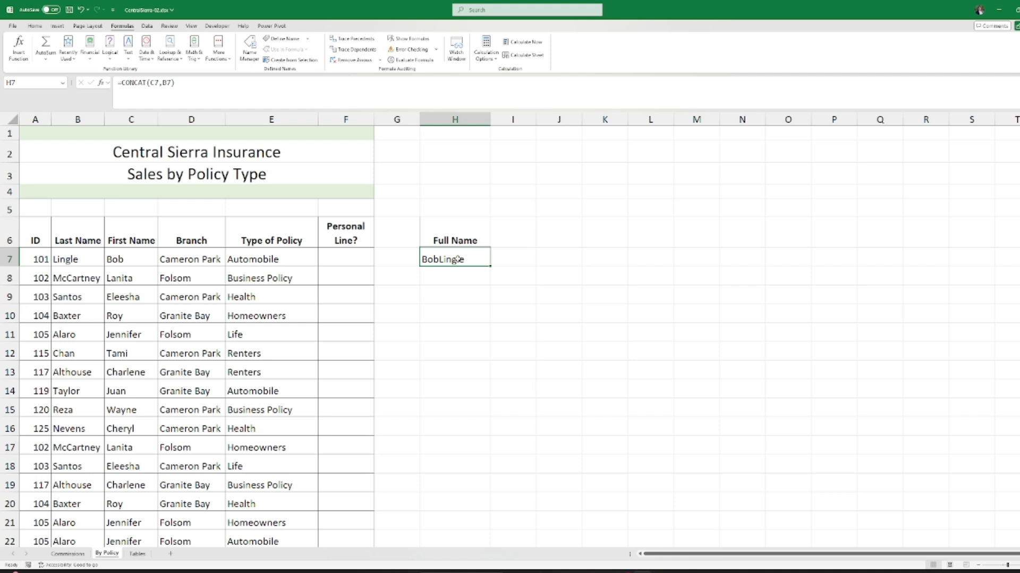
Step: Change H7 to =CONCAT(C7," ",B7) so a space separates first and last name
{"action": "double_click", "coordinate": [451, 259]}
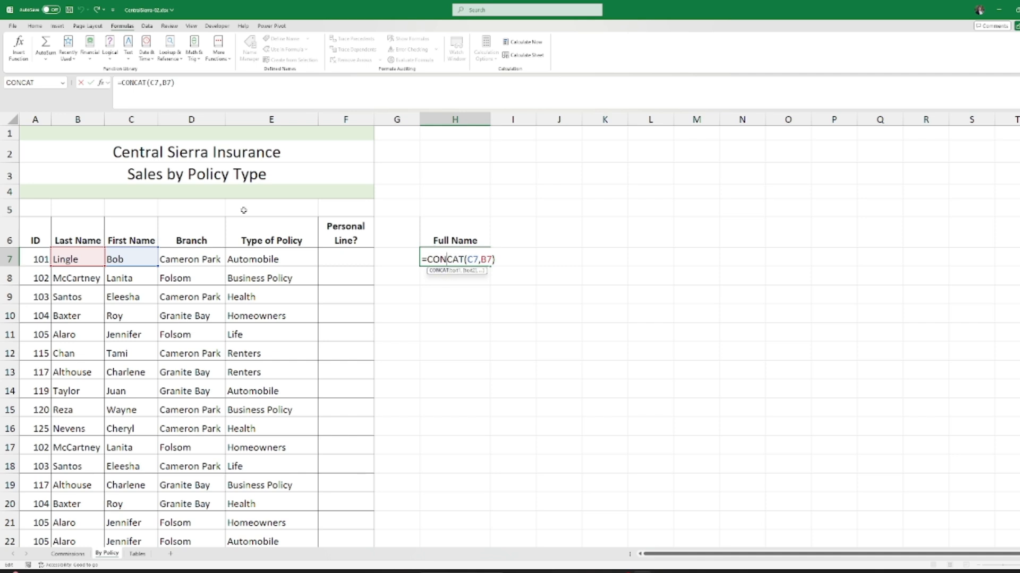
{"action": "left_click", "coordinate": [22, 59]}
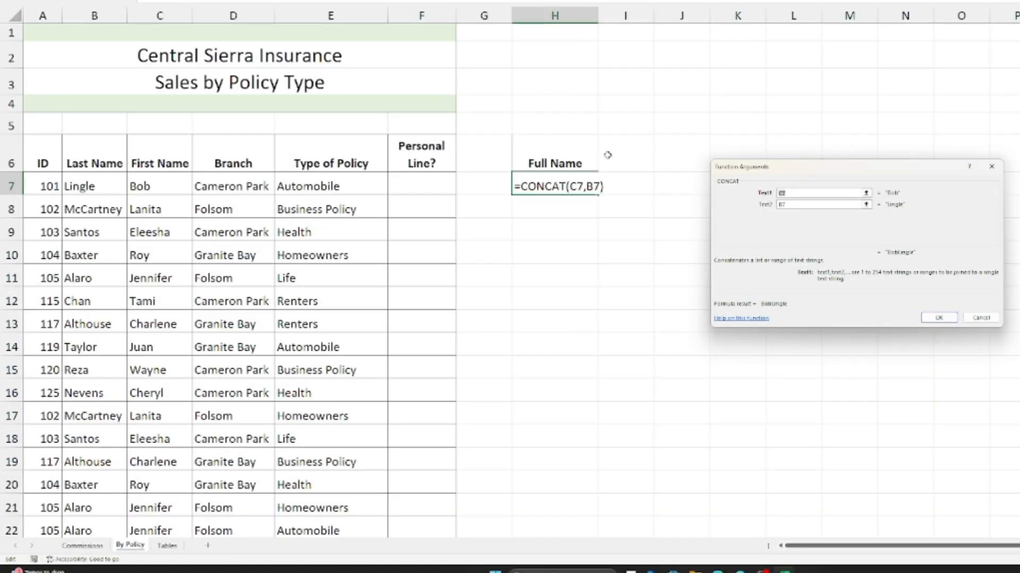
{"action": "left_click", "coordinate": [805, 206]}
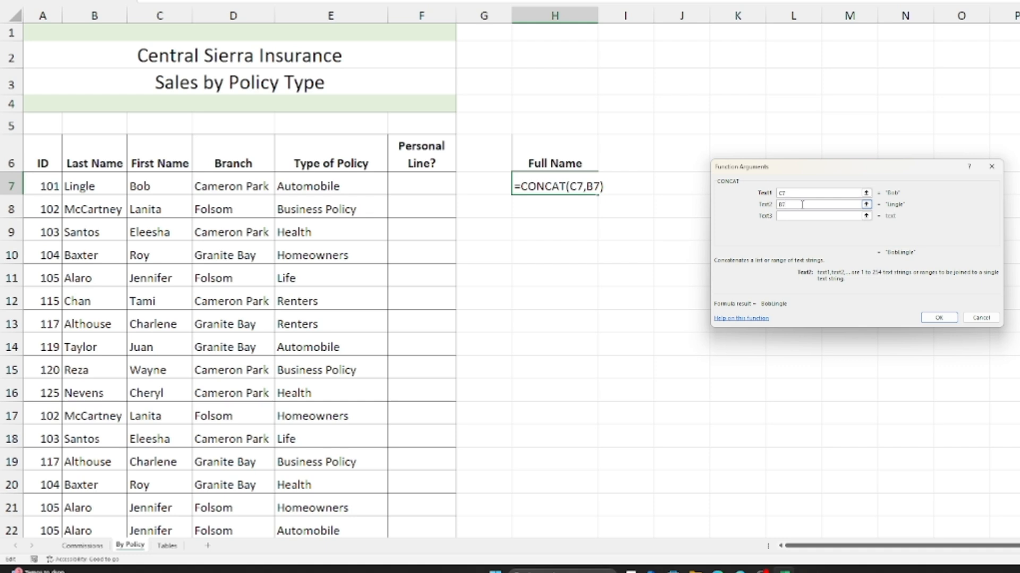
{"action": "key", "text": "BackSpace"}
{"action": "key", "text": "BackSpace"}
{"action": "type", "text": "\" \""}
{"action": "left_click", "coordinate": [795, 217]}
{"action": "left_click", "coordinate": [795, 217]}
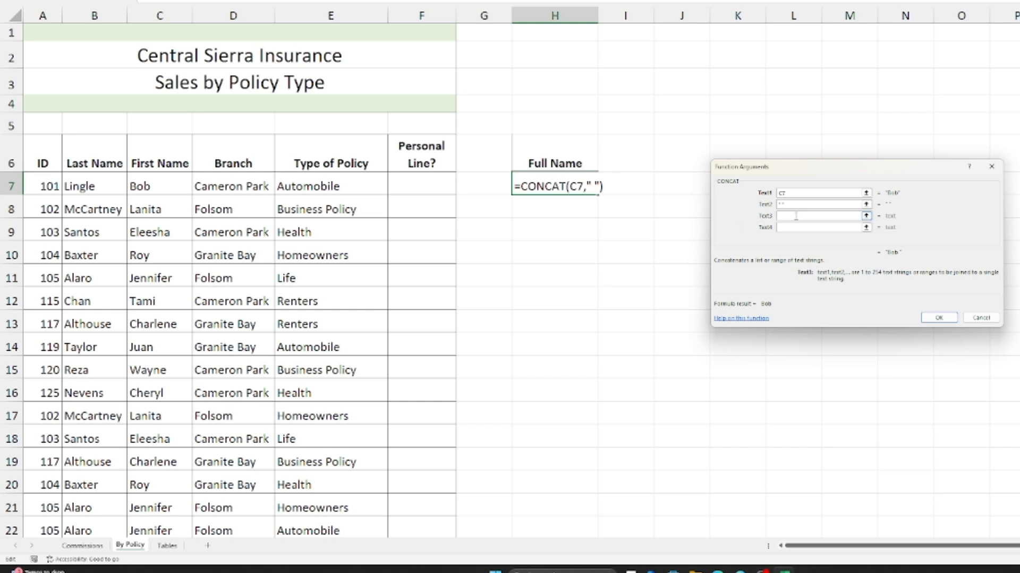
{"action": "left_click", "coordinate": [81, 190]}
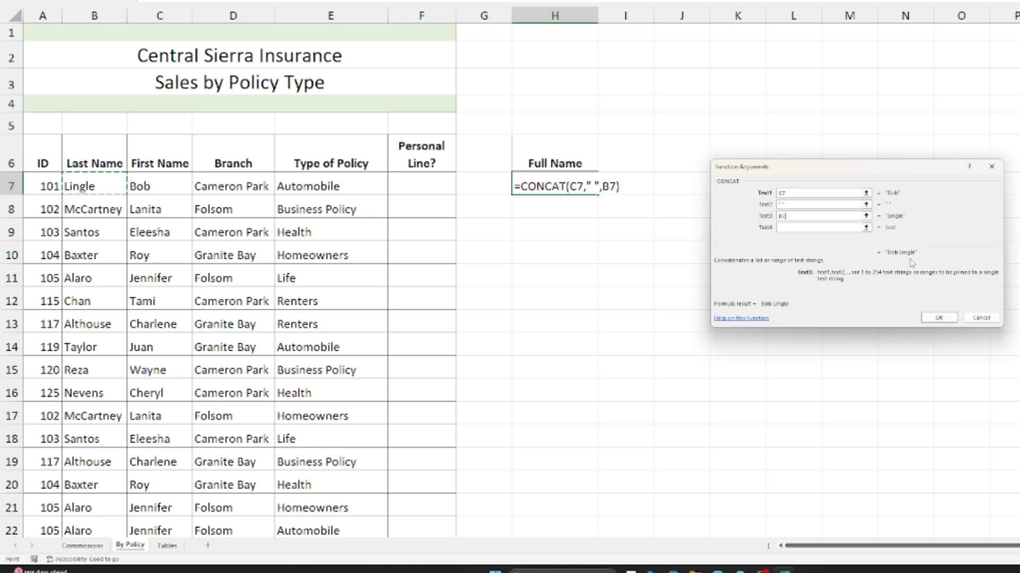
{"action": "left_click", "coordinate": [938, 319]}
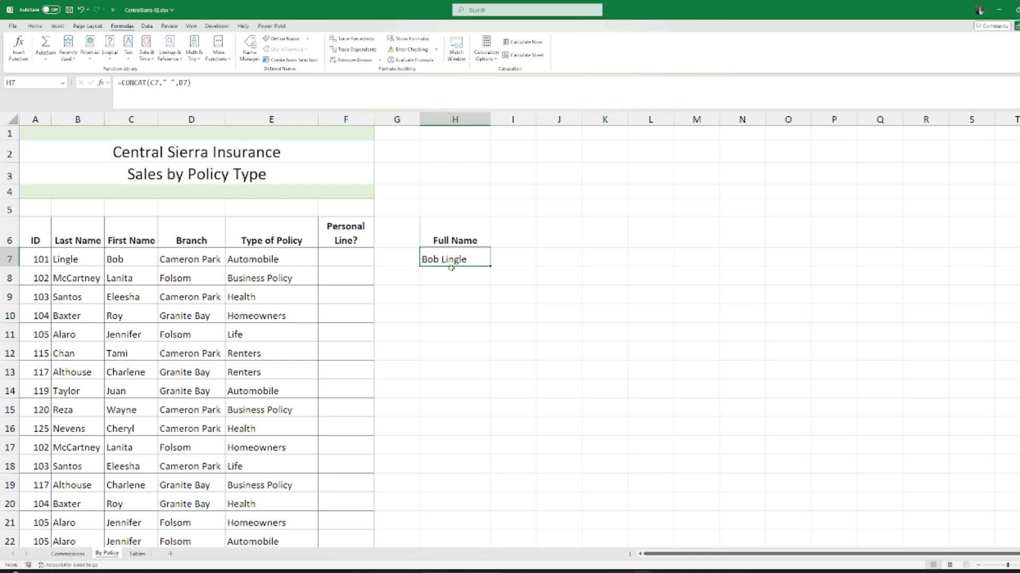
Step: Fill the H7 name formula down to H27 and autofit column H to the full names
{"action": "scroll", "coordinate": [451, 269], "scroll_direction": "down", "scroll_amount": 2}
{"action": "scroll", "coordinate": [449, 272], "scroll_direction": "down", "scroll_amount": 1}
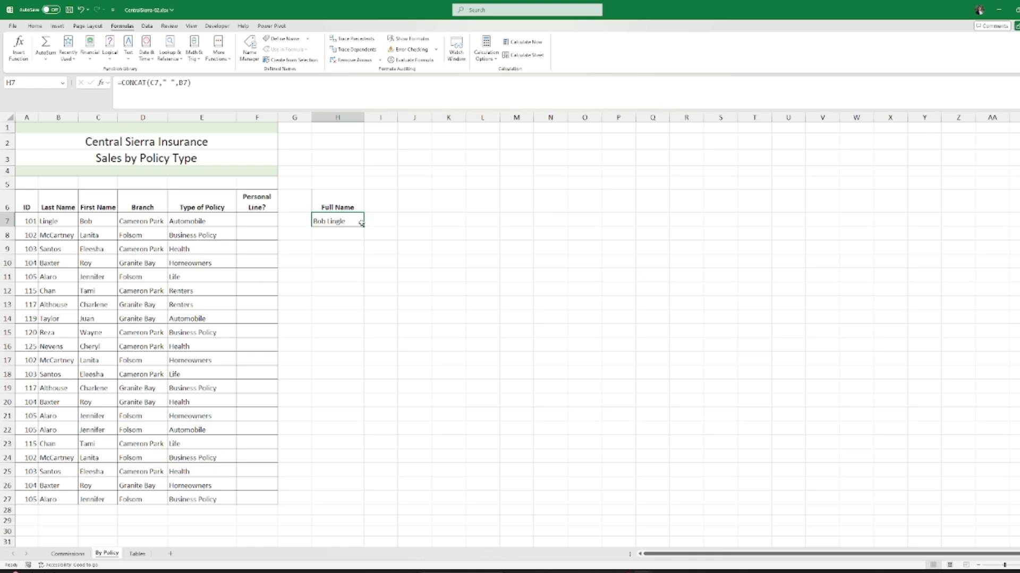
{"action": "left_click_drag", "start_coordinate": [365, 226], "coordinate": [354, 501]}
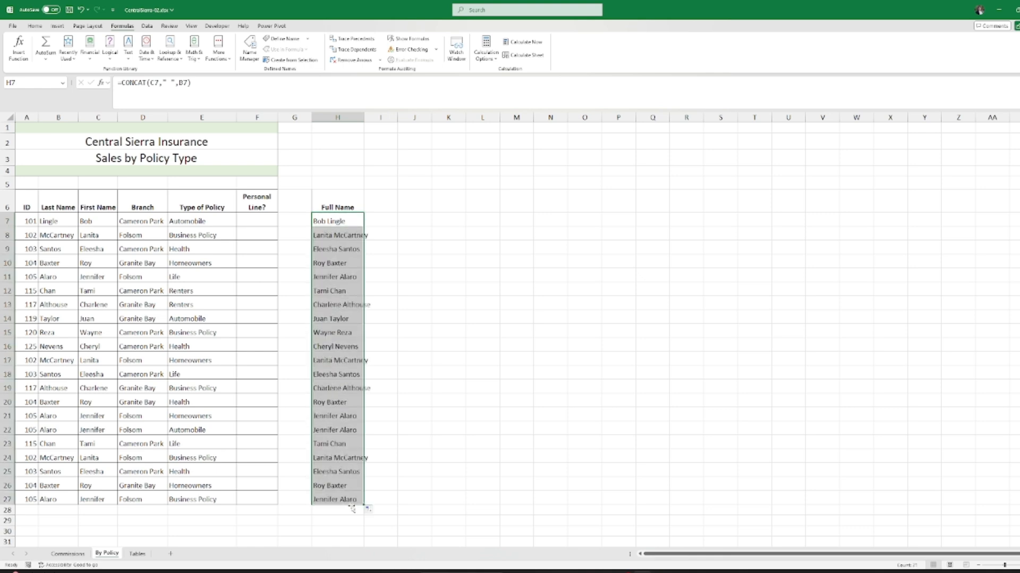
{"action": "double_click", "coordinate": [362, 116]}
{"action": "left_click", "coordinate": [366, 223]}
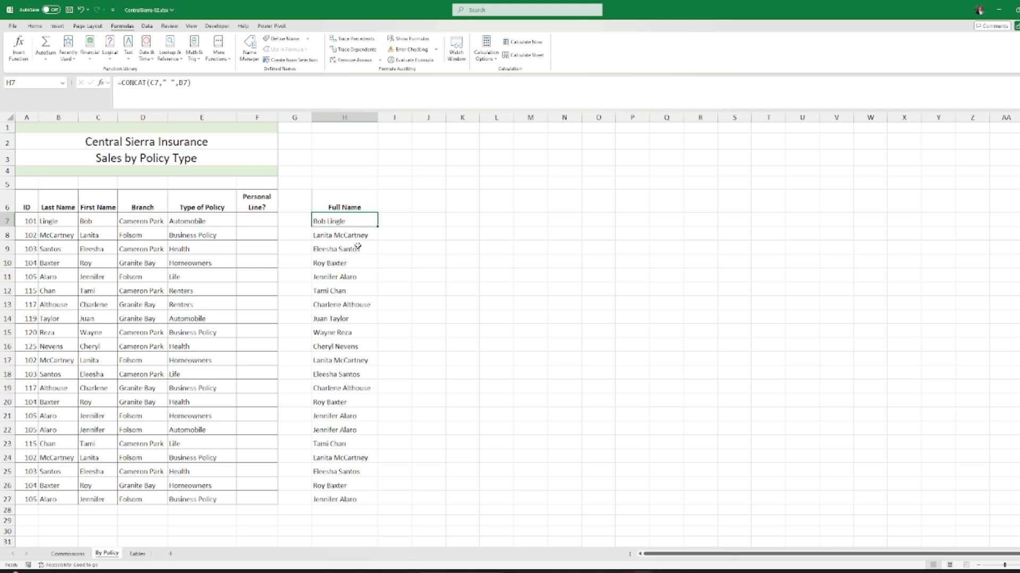
{"action": "scroll", "coordinate": [358, 246], "scroll_direction": "up", "scroll_amount": 1}
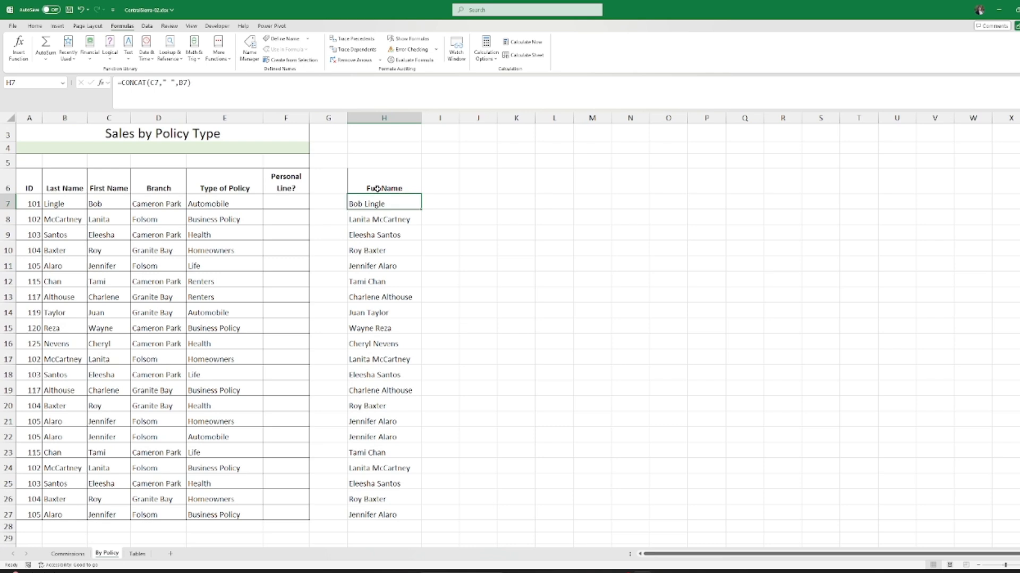
Step: Add " (" as the fourth argument of H7's CONCAT formula
{"action": "double_click", "coordinate": [384, 204]}
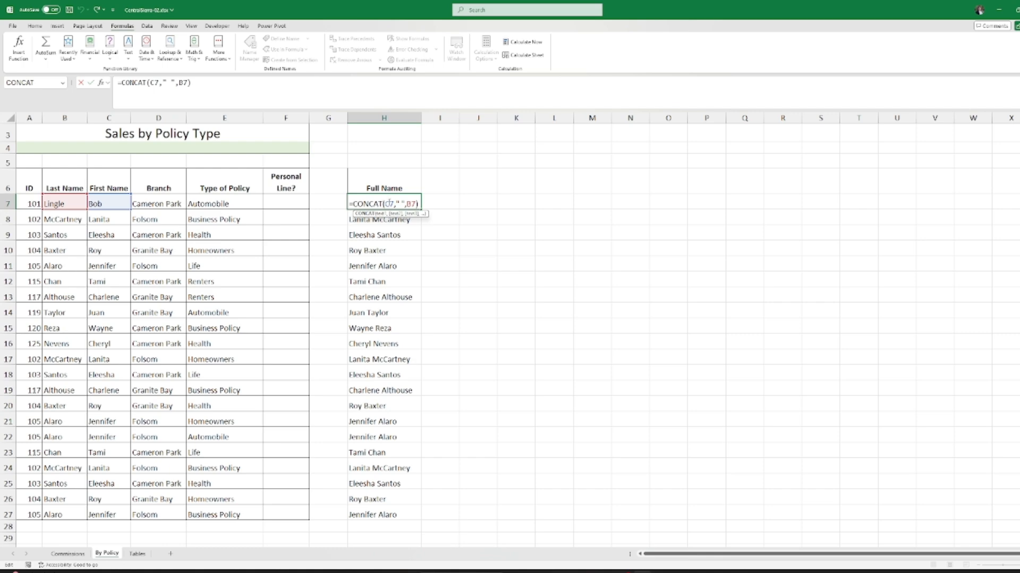
{"action": "left_click", "coordinate": [20, 49]}
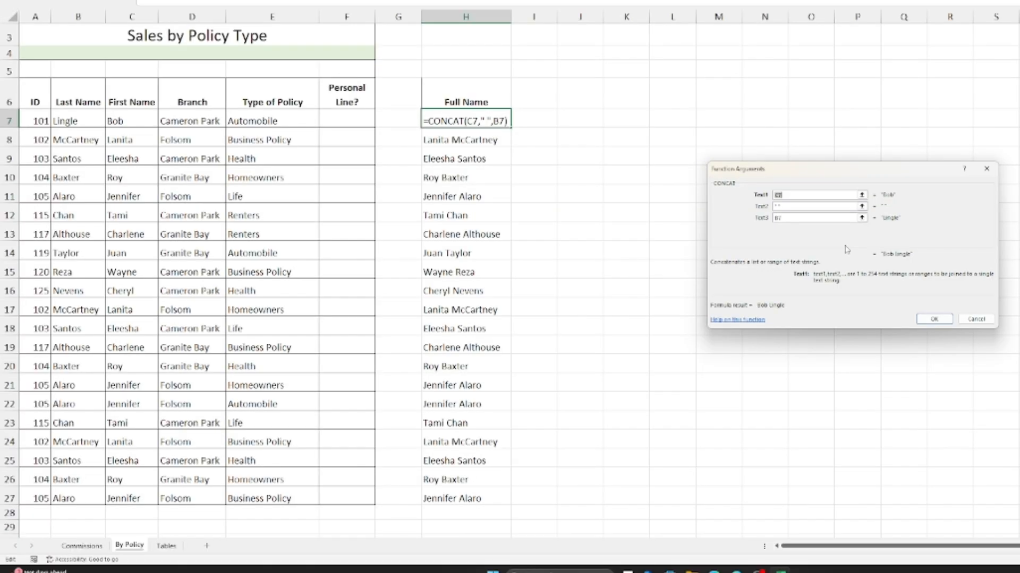
{"action": "left_click", "coordinate": [829, 219]}
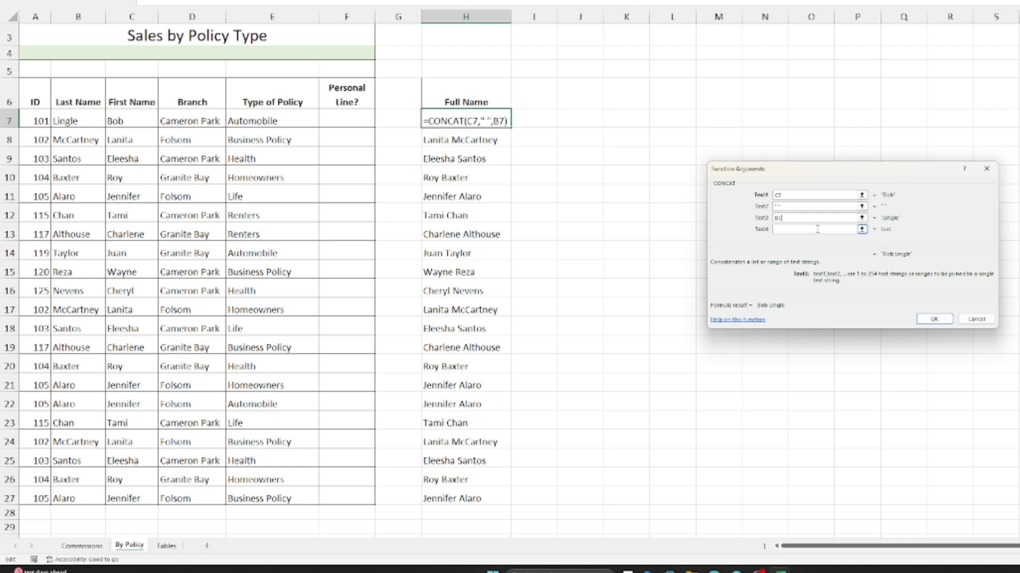
{"action": "left_click", "coordinate": [817, 229]}
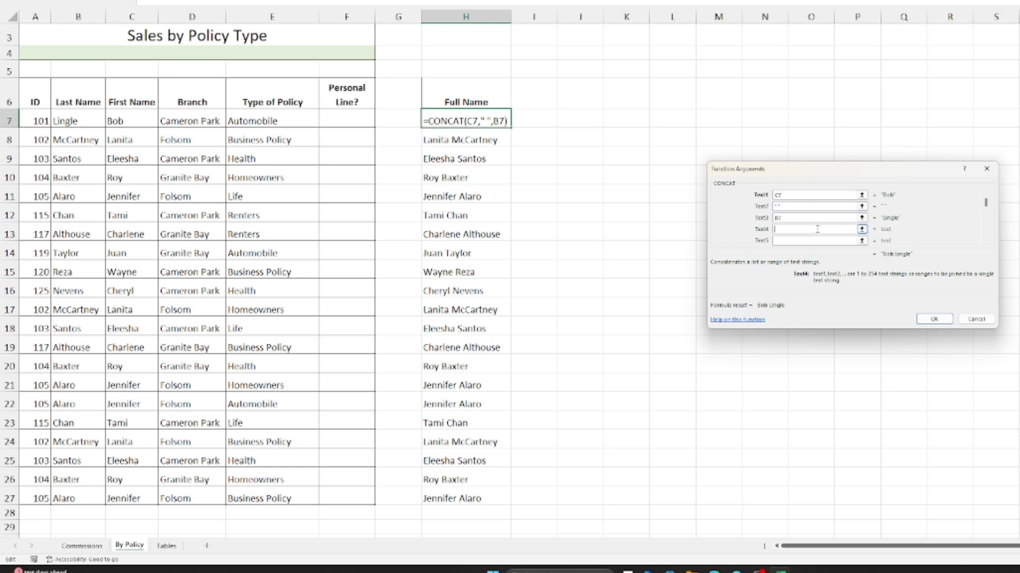
{"action": "type", "text": "\""}
{"action": "type", "text": "(\""}
{"action": "left_click", "coordinate": [778, 230]}
{"action": "key", "text": "BackSpace"}
Step: Add D7 and ")" as the final arguments, then widen column H to fit
{"action": "left_click", "coordinate": [199, 120]}
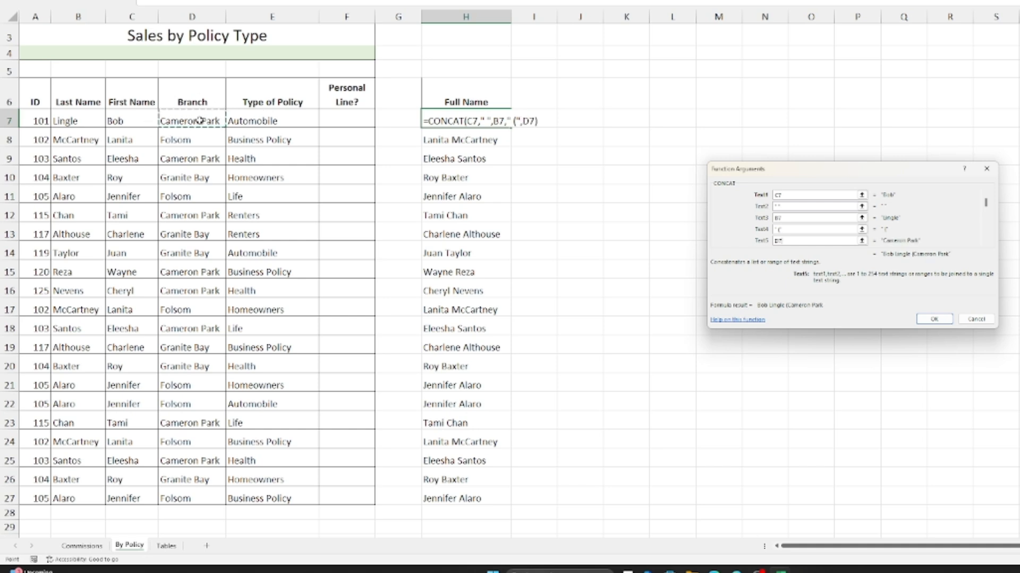
{"action": "left_click", "coordinate": [792, 242]}
{"action": "scroll", "coordinate": [950, 217], "scroll_direction": "down", "scroll_amount": 1}
{"action": "scroll", "coordinate": [950, 216], "scroll_direction": "up", "scroll_amount": 1}
{"action": "left_click", "coordinate": [985, 242]}
{"action": "left_click", "coordinate": [985, 243]}
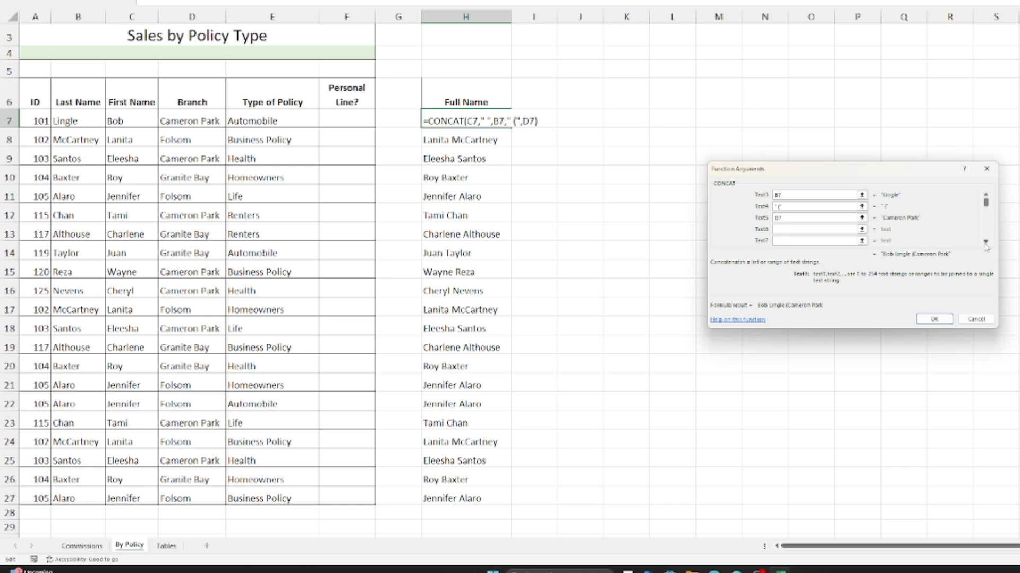
{"action": "left_click", "coordinate": [785, 229]}
{"action": "type", "text": "\""}
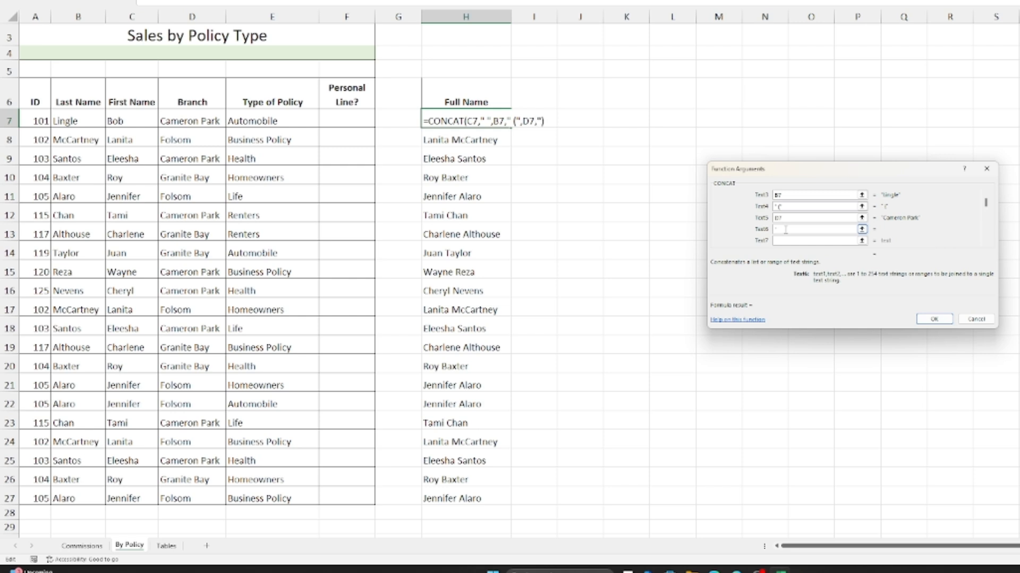
{"action": "type", "text": ")\""}
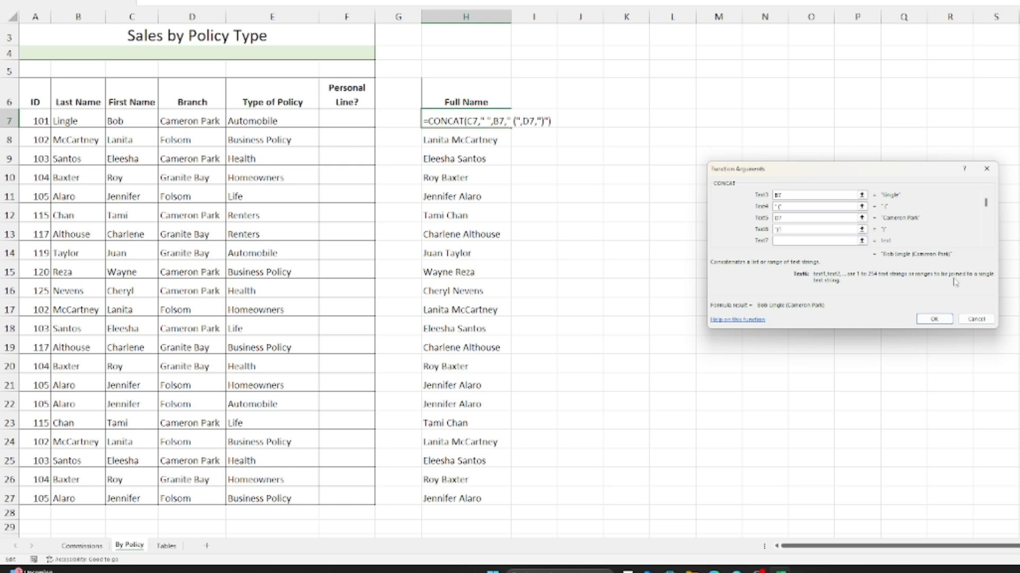
{"action": "left_click", "coordinate": [936, 319]}
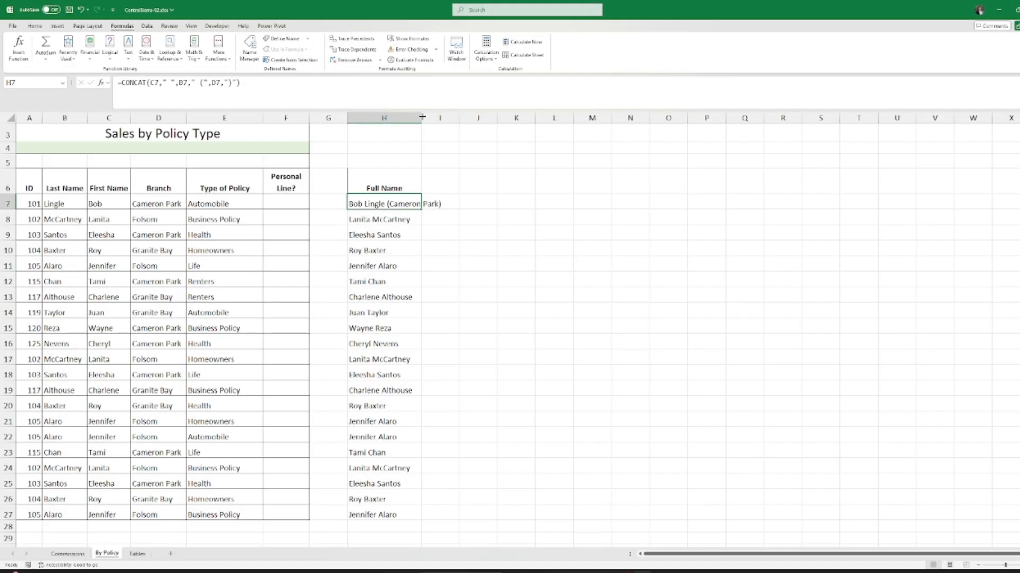
{"action": "left_click_drag", "start_coordinate": [423, 117], "coordinate": [450, 117]}
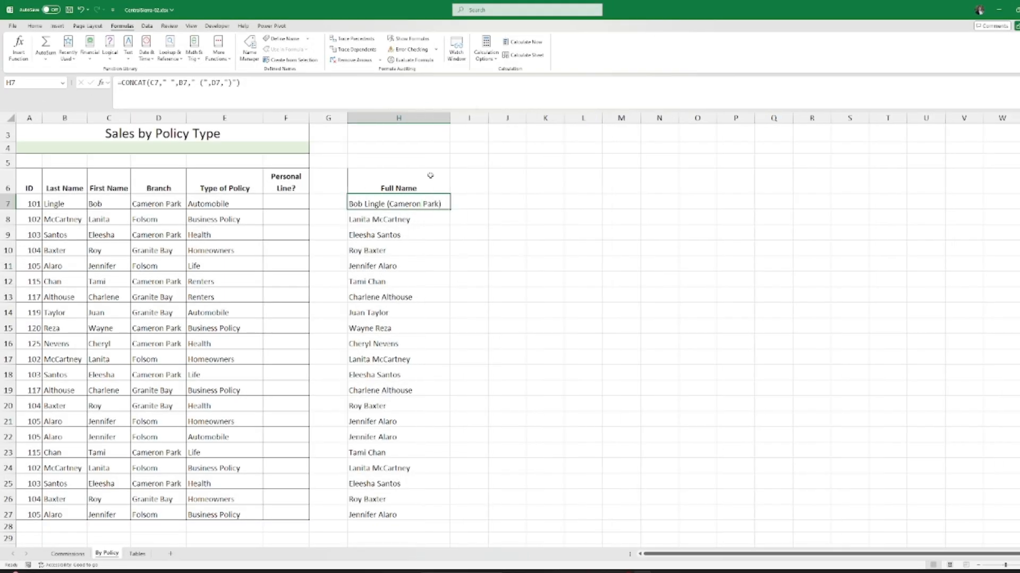
Step: Copy the name-and-branch formula down to H27 and widen column H for all entries
{"action": "double_click", "coordinate": [449, 210]}
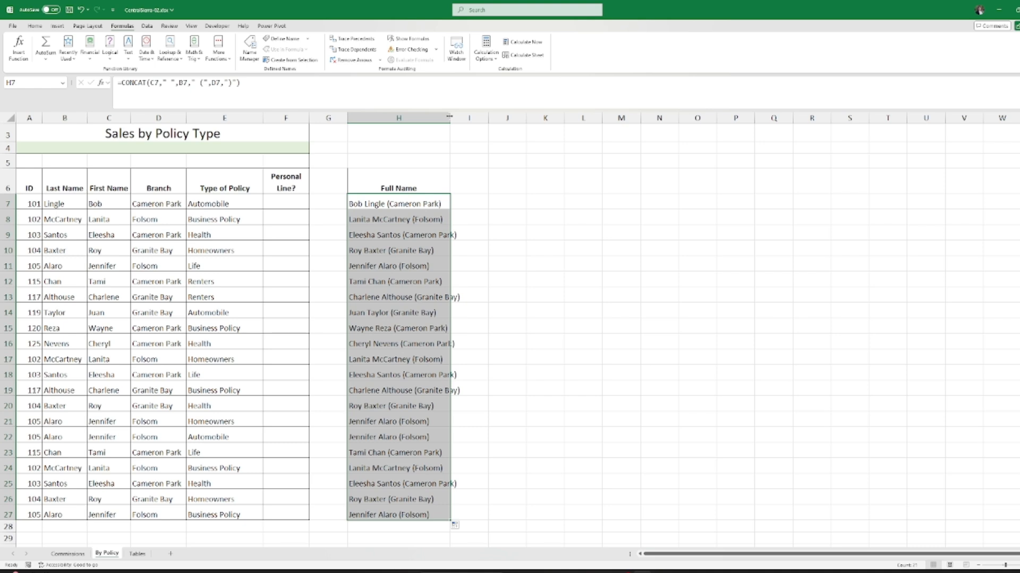
{"action": "left_click_drag", "start_coordinate": [450, 117], "coordinate": [493, 118]}
{"action": "left_click", "coordinate": [430, 202]}
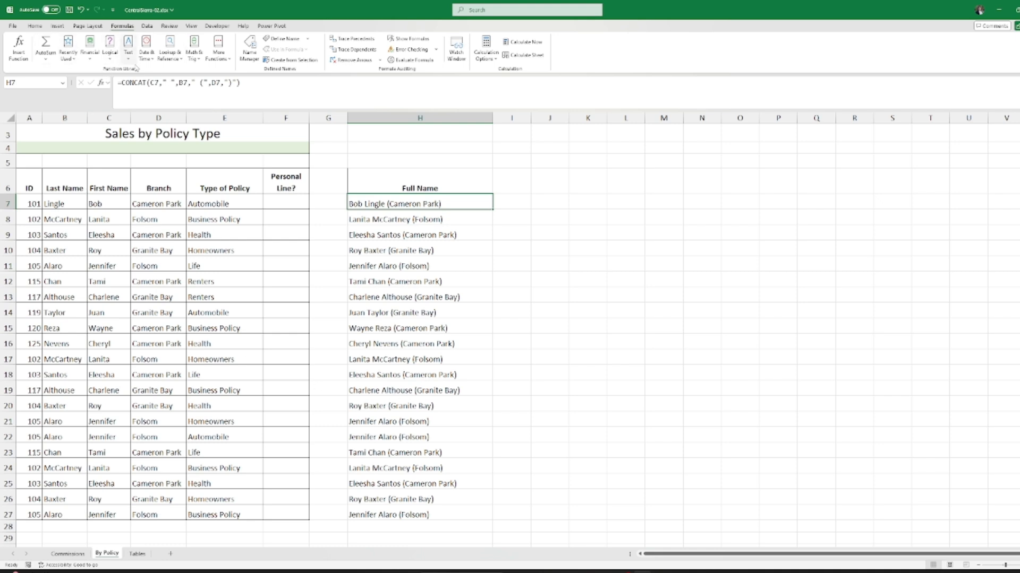
{"action": "left_click", "coordinate": [89, 59]}
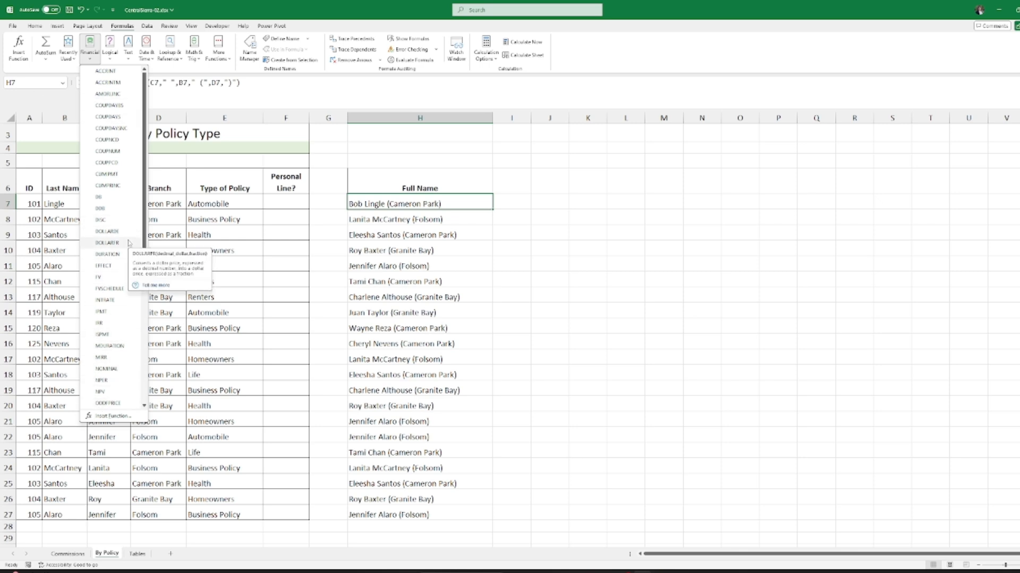
{"action": "left_click", "coordinate": [179, 68]}
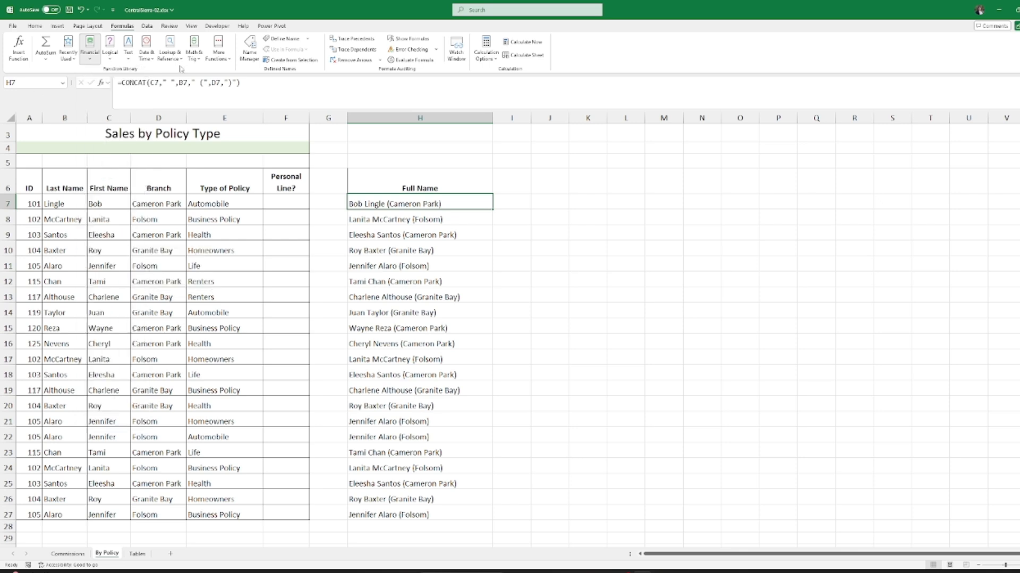
{"action": "left_click", "coordinate": [110, 50]}
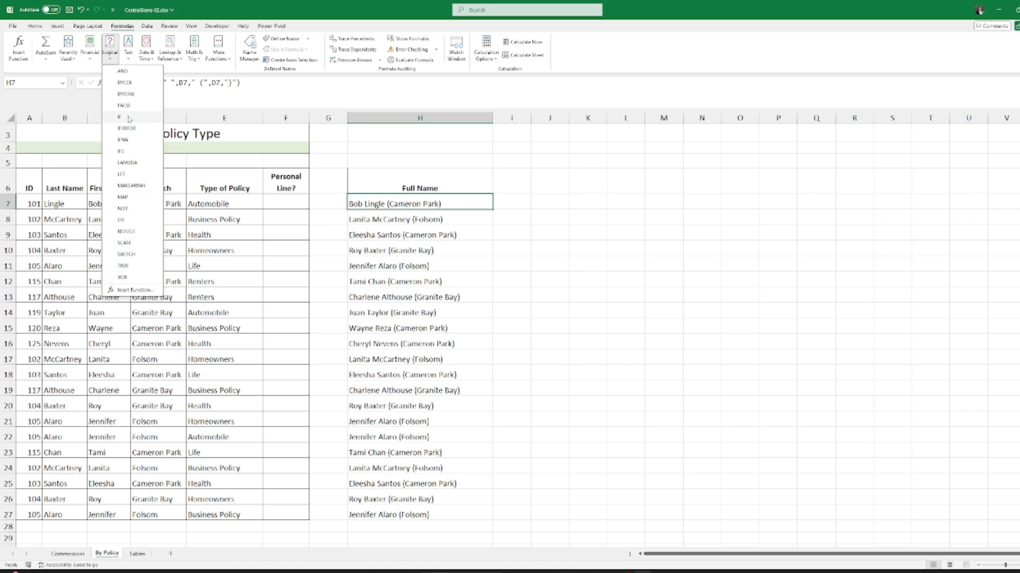
{"action": "left_click", "coordinate": [186, 69]}
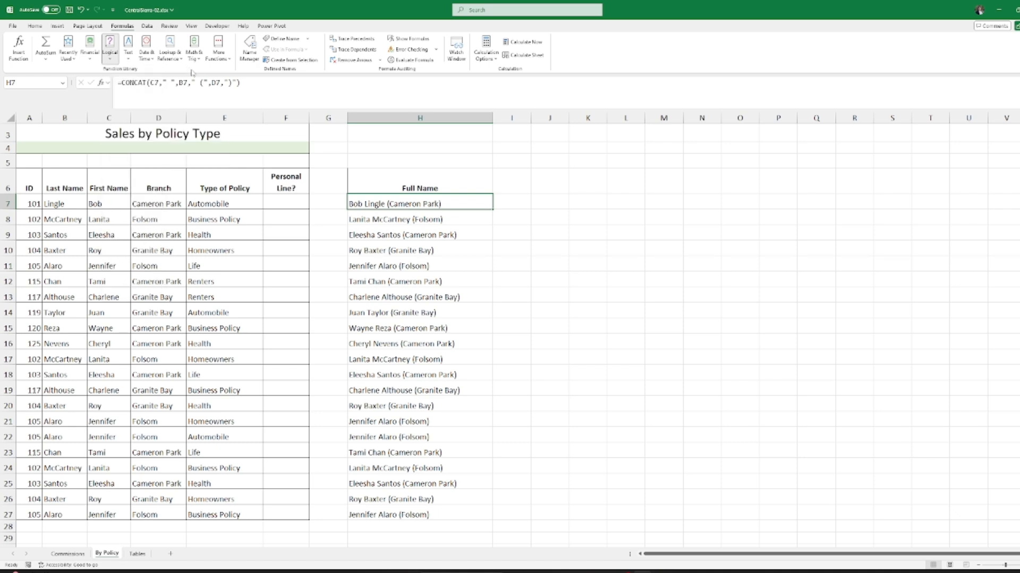
{"action": "left_click", "coordinate": [128, 46]}
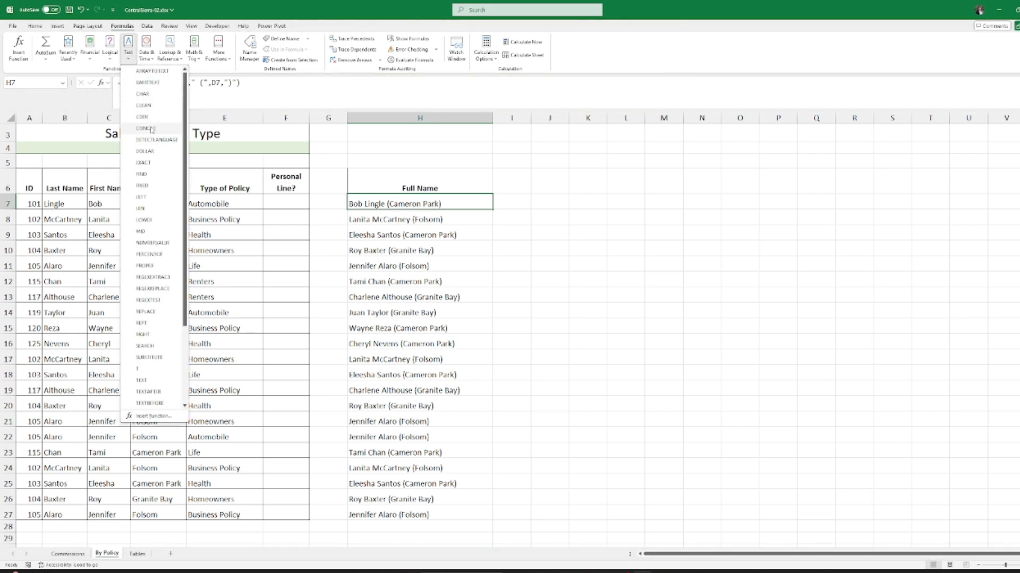
{"action": "left_click", "coordinate": [205, 76]}
{"action": "left_click", "coordinate": [146, 47]}
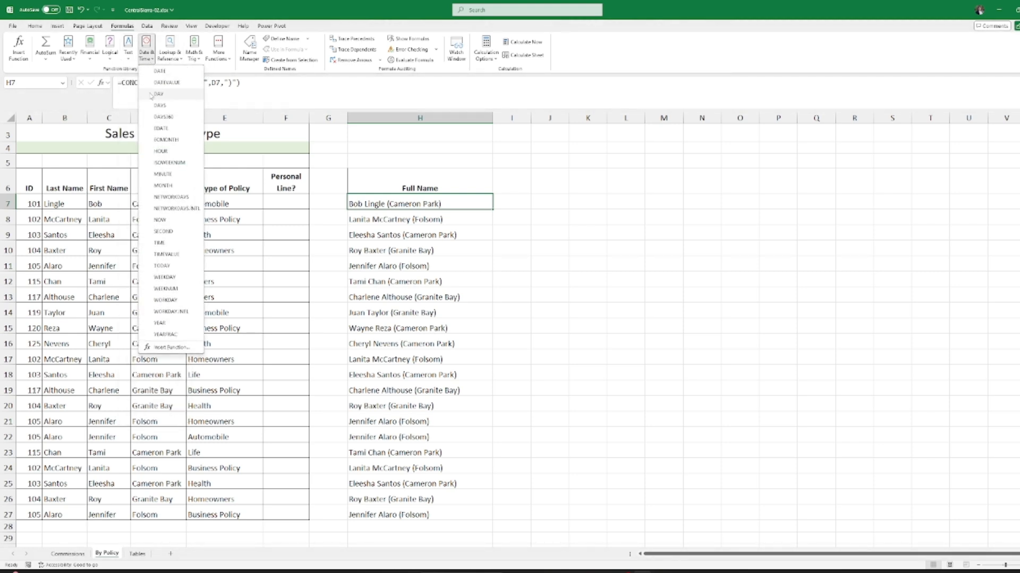
{"action": "left_click", "coordinate": [195, 57]}
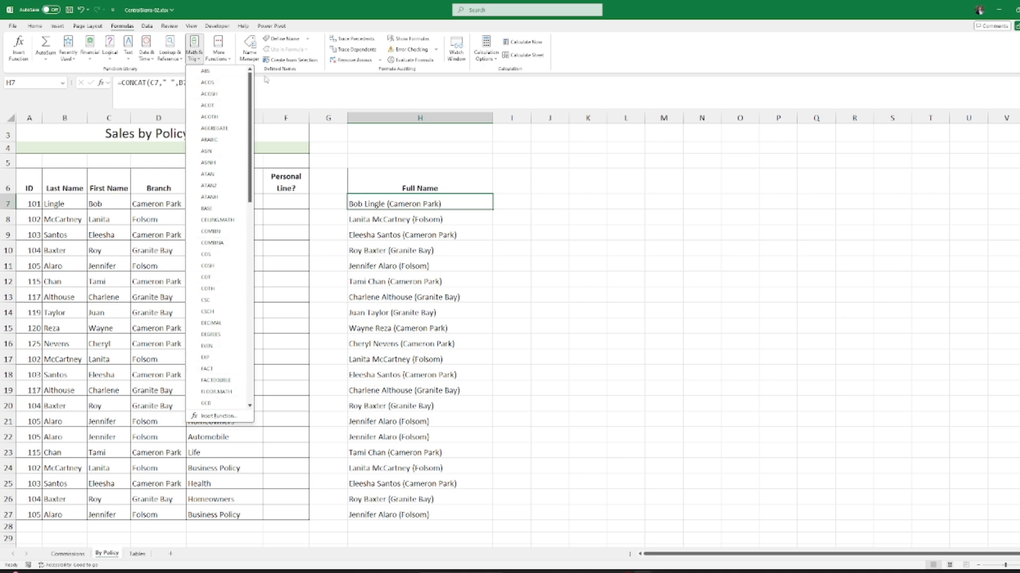
{"action": "left_click", "coordinate": [336, 26]}
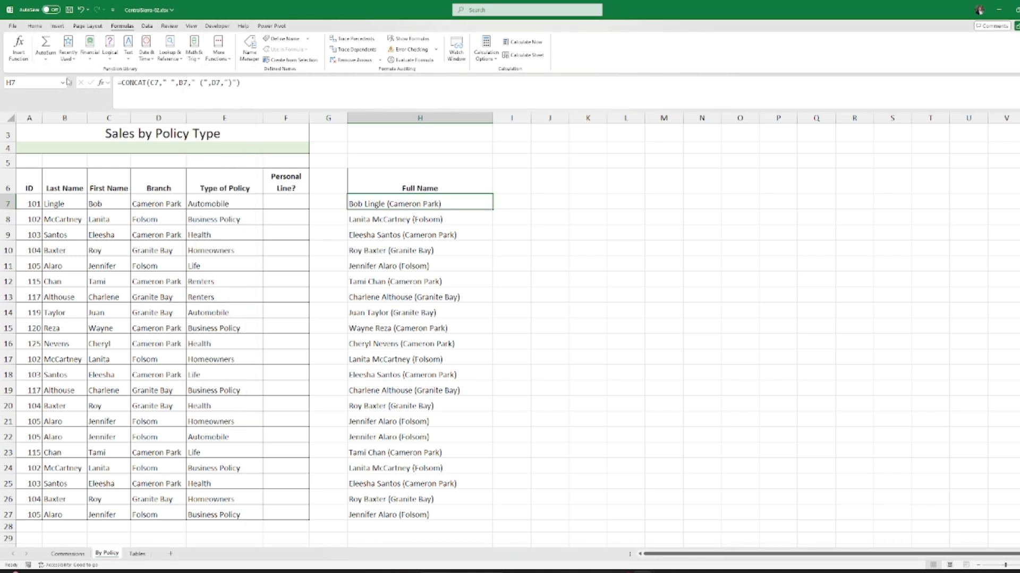
{"action": "left_click", "coordinate": [18, 56]}
{"action": "left_click", "coordinate": [812, 242]}
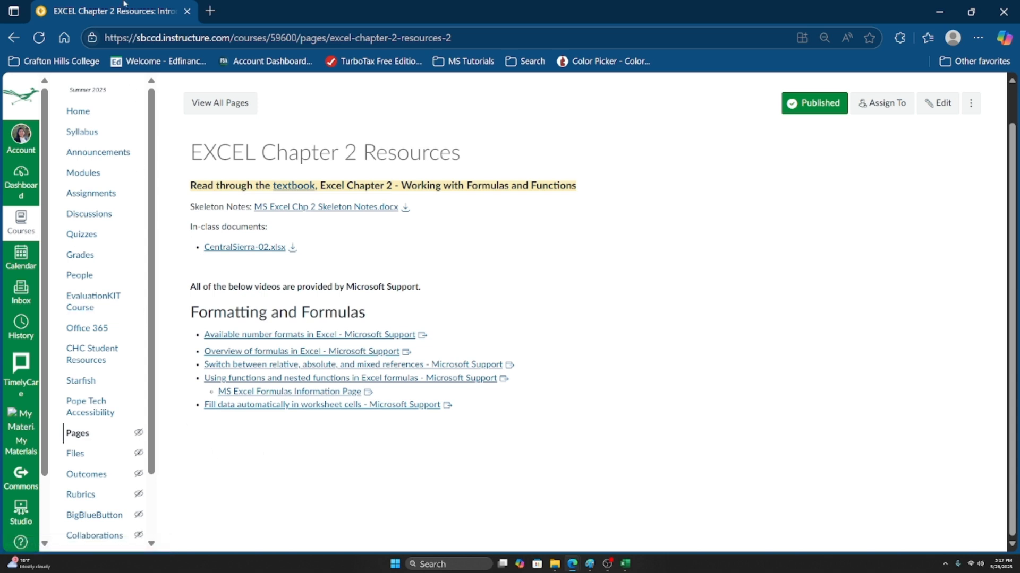
Step: View the Excel formulas page on Microsoft Support and its logical functions articles
{"action": "left_click", "coordinate": [274, 395]}
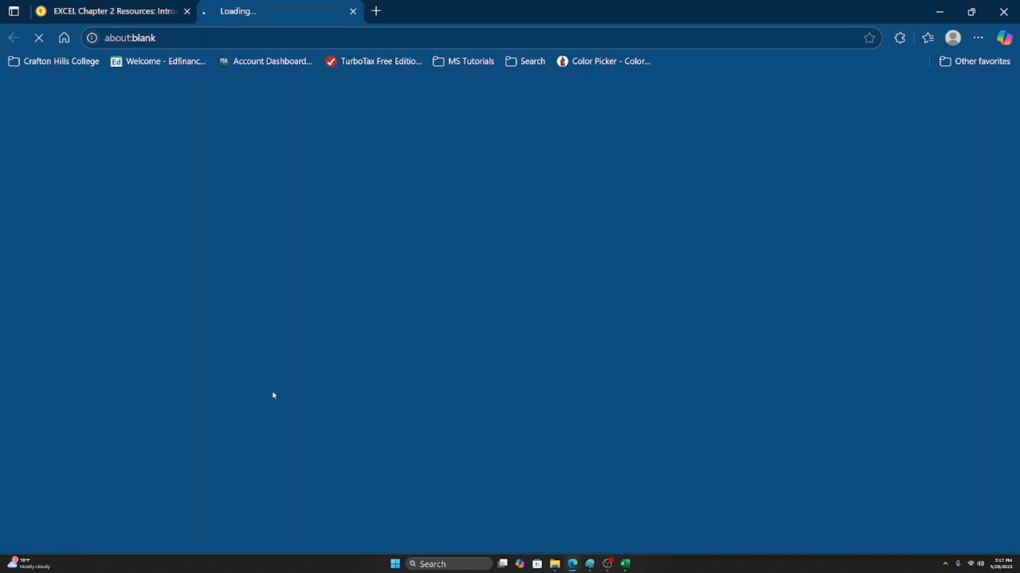
{"action": "scroll", "coordinate": [418, 396], "scroll_direction": "down", "scroll_amount": 4}
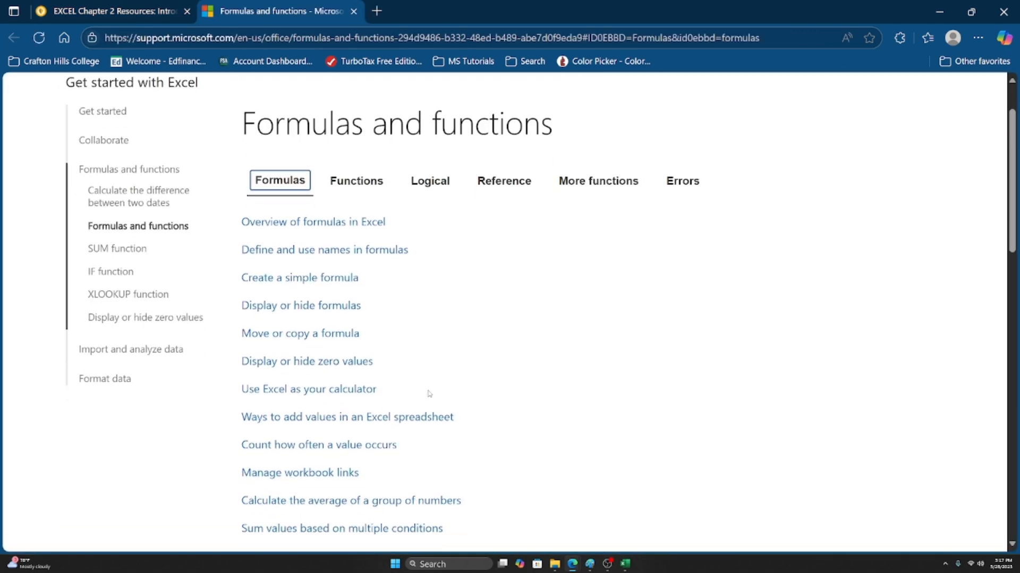
{"action": "scroll", "coordinate": [430, 399], "scroll_direction": "up", "scroll_amount": 4}
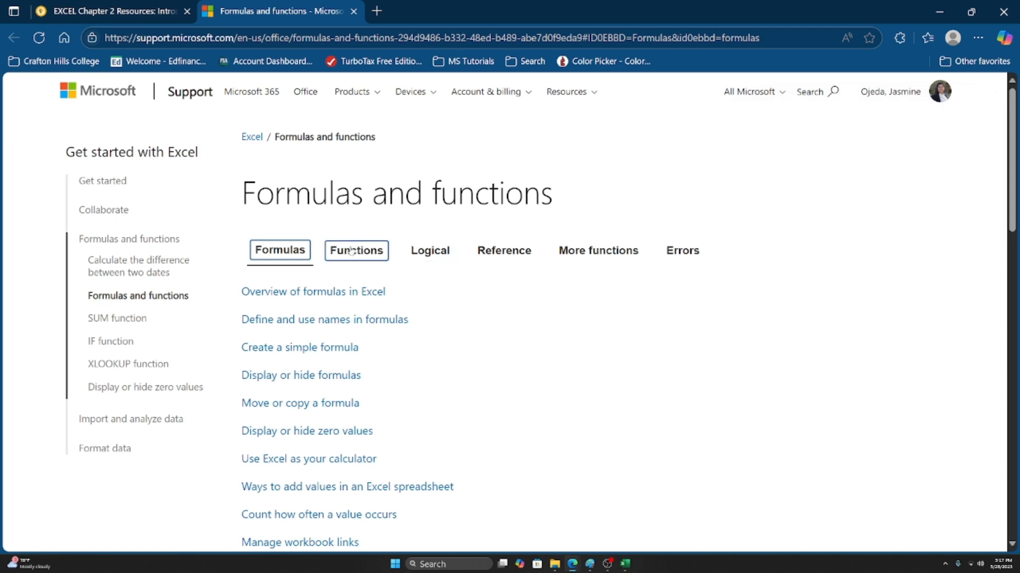
{"action": "left_click", "coordinate": [444, 252]}
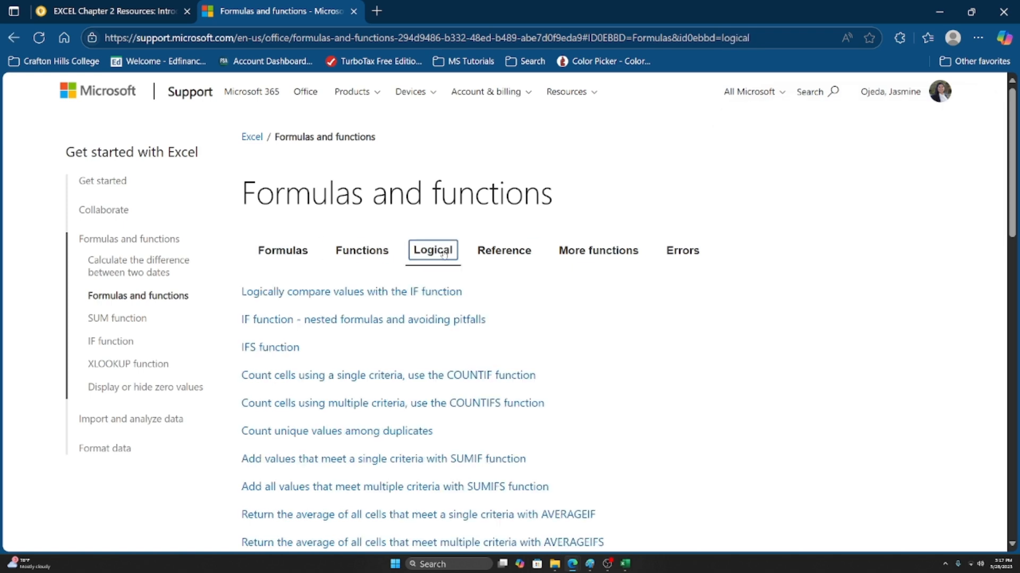
{"action": "scroll", "coordinate": [629, 425], "scroll_direction": "down", "scroll_amount": 5}
{"action": "scroll", "coordinate": [467, 341], "scroll_direction": "up", "scroll_amount": 4}
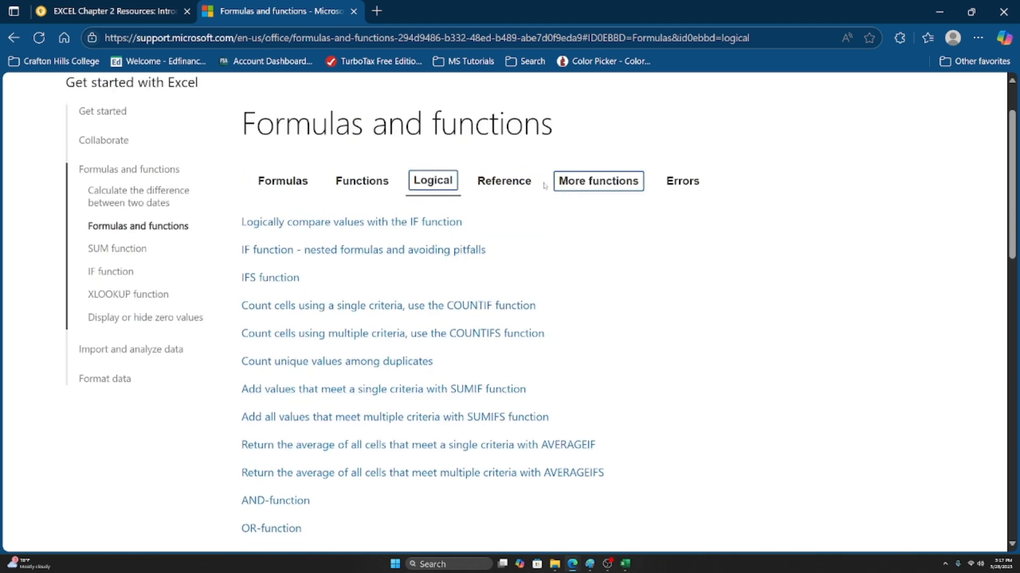
Step: Browse the More functions list of Excel functions, then return to the workbook
{"action": "left_click", "coordinate": [604, 182]}
{"action": "scroll", "coordinate": [371, 298], "scroll_direction": "down", "scroll_amount": 5}
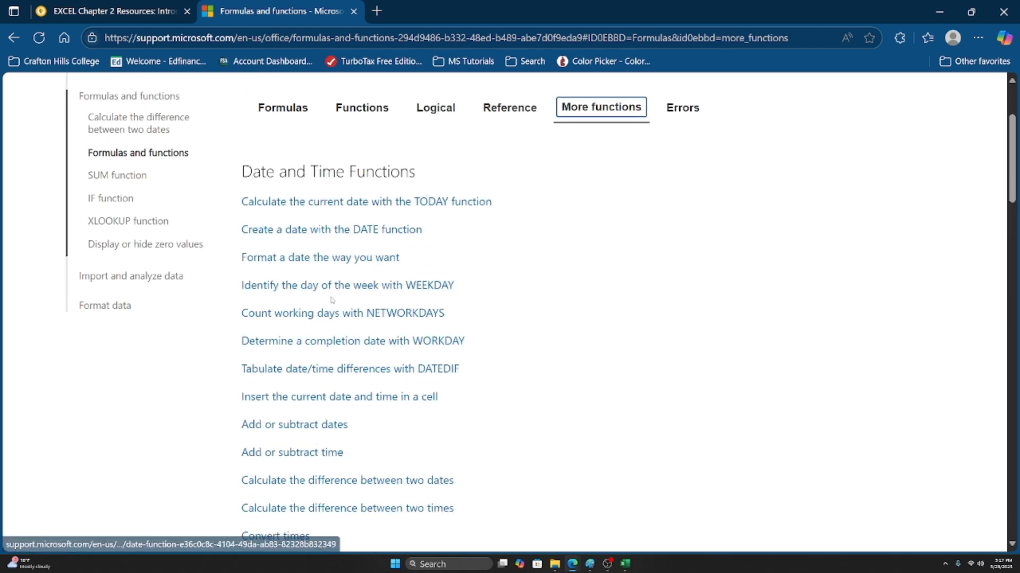
{"action": "scroll", "coordinate": [519, 322], "scroll_direction": "down", "scroll_amount": 8}
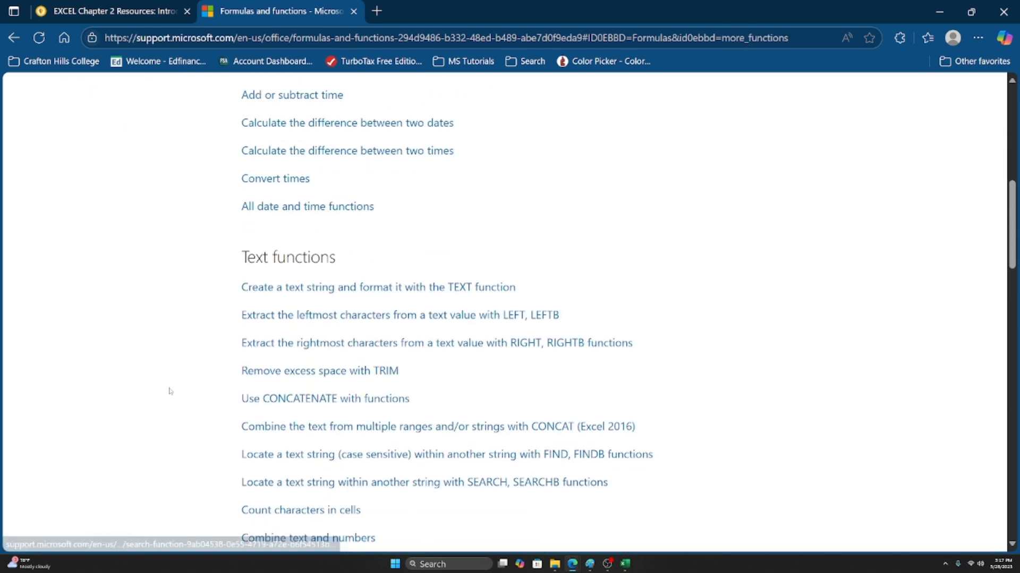
{"action": "scroll", "coordinate": [127, 350], "scroll_direction": "down", "scroll_amount": 6}
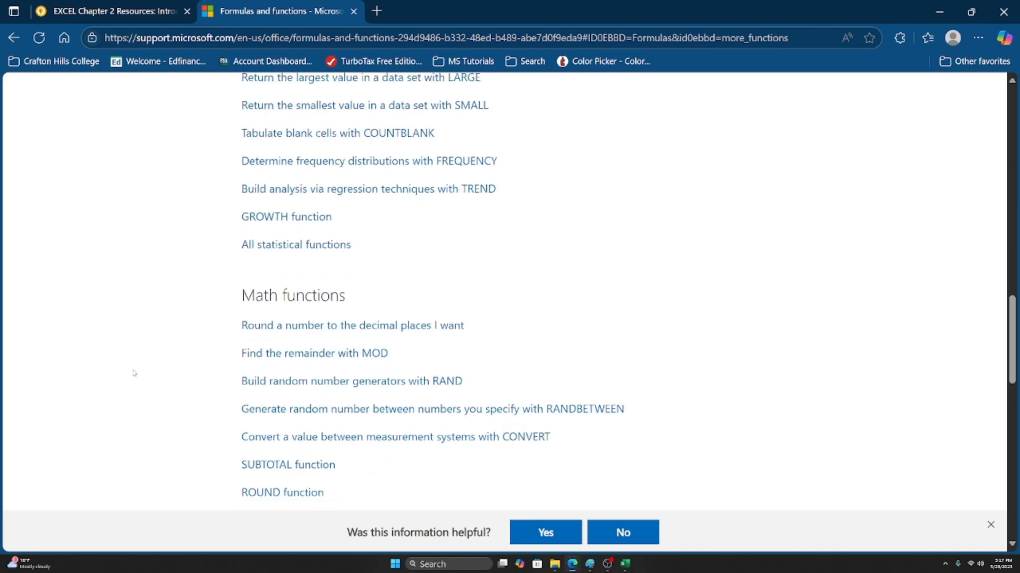
{"action": "scroll", "coordinate": [136, 375], "scroll_direction": "up", "scroll_amount": 18}
{"action": "scroll", "coordinate": [162, 381], "scroll_direction": "up", "scroll_amount": 4}
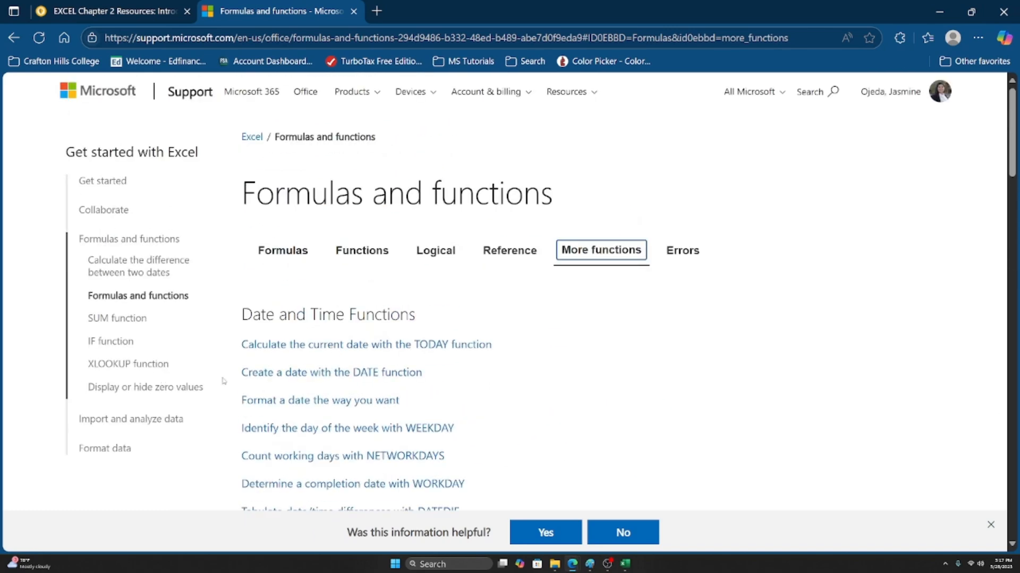
{"action": "scroll", "coordinate": [353, 341], "scroll_direction": "down", "scroll_amount": 1}
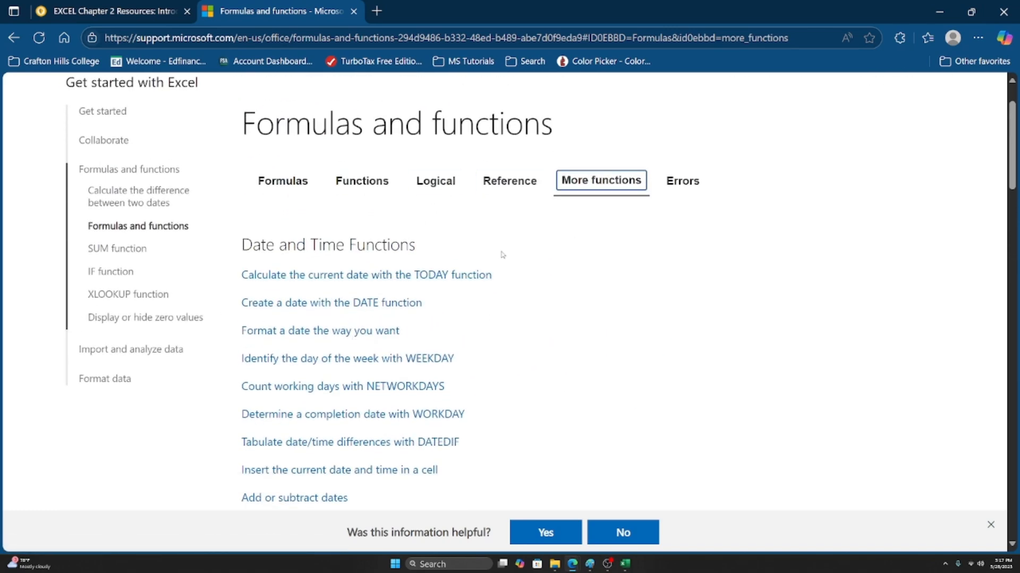
{"action": "left_click", "coordinate": [626, 566]}
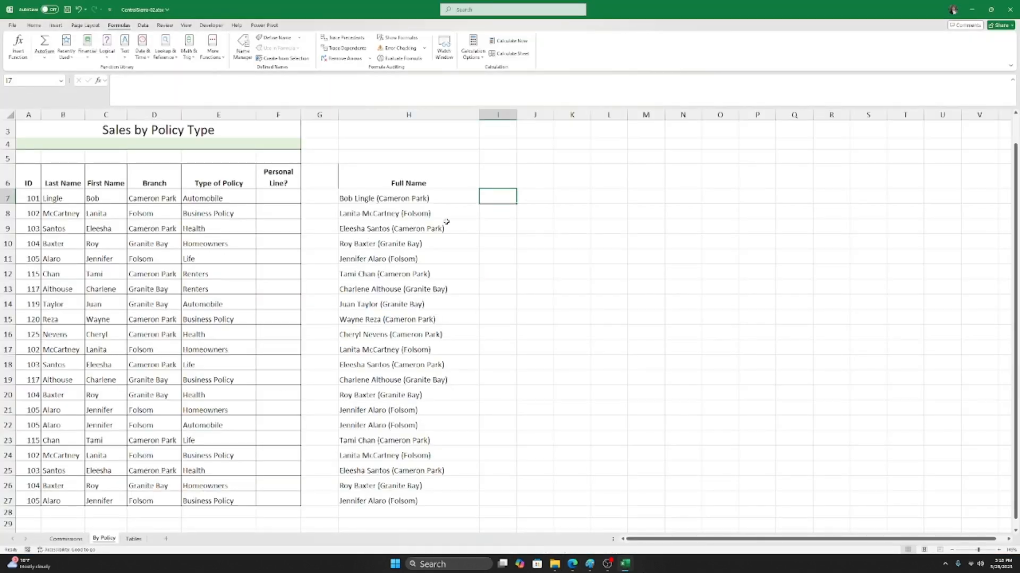
Step: Edit H7's CONCAT formula and open the CONCAT help article from the function ScreenTip
{"action": "left_click", "coordinate": [425, 199]}
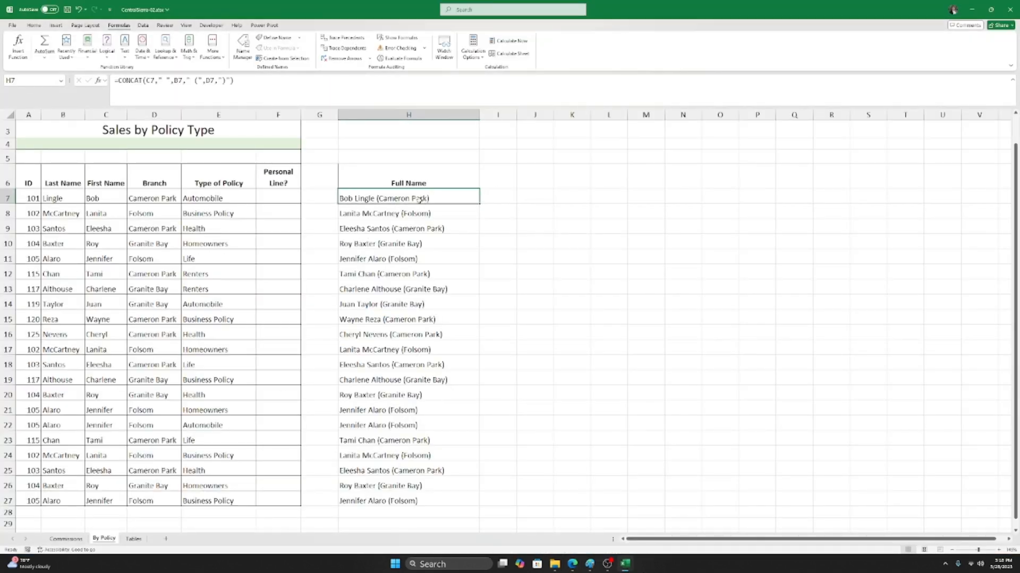
{"action": "double_click", "coordinate": [371, 199]}
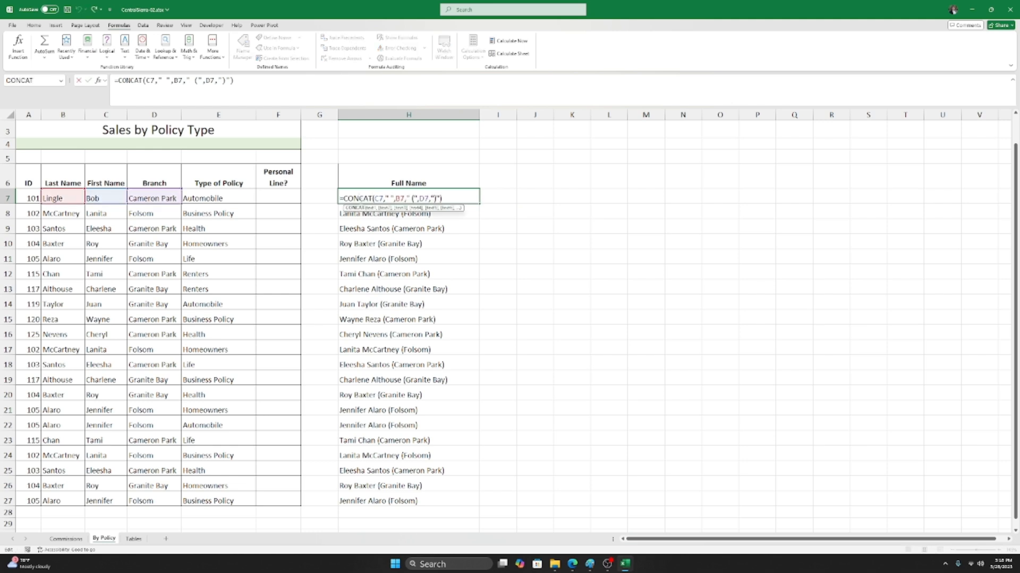
{"action": "left_click", "coordinate": [375, 199]}
{"action": "left_click", "coordinate": [351, 197]}
{"action": "left_click", "coordinate": [354, 208]}
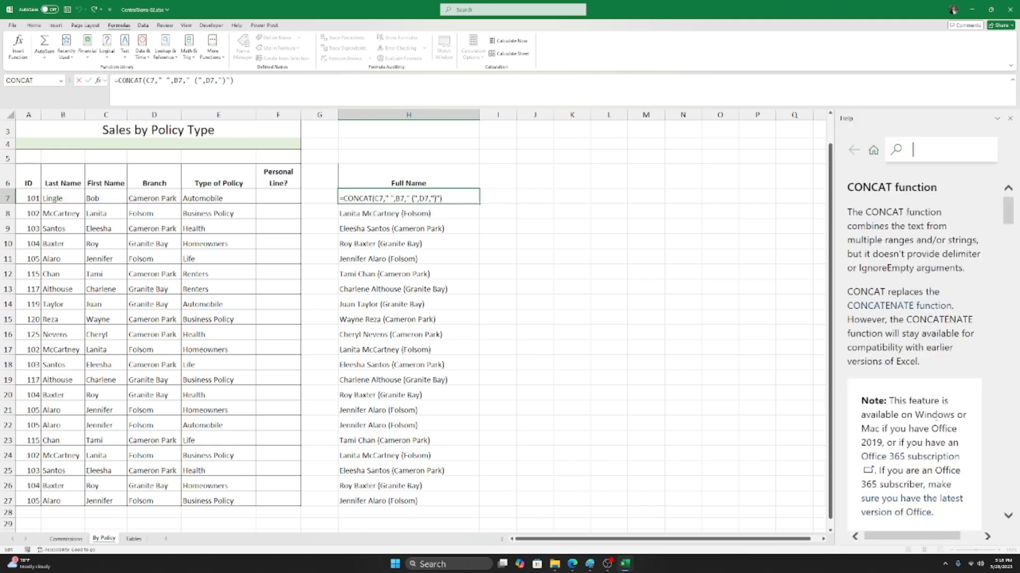
Step: Widen the Help pane, read through the CONCAT article's syntax and examples, then close it
{"action": "left_click_drag", "start_coordinate": [839, 275], "coordinate": [736, 275]}
{"action": "scroll", "coordinate": [837, 308], "scroll_direction": "down", "scroll_amount": 10}
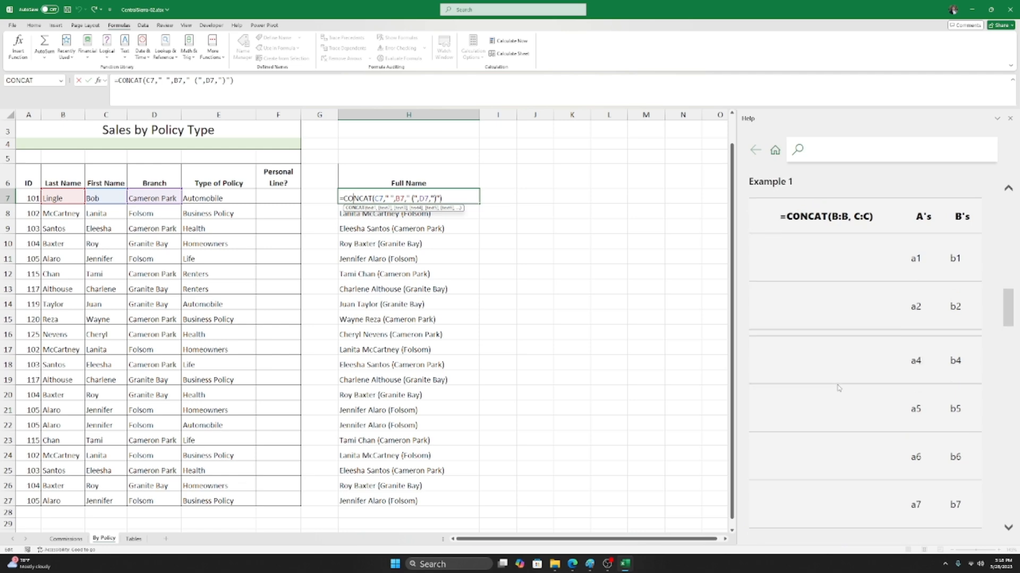
{"action": "scroll", "coordinate": [839, 388], "scroll_direction": "up", "scroll_amount": 6}
{"action": "scroll", "coordinate": [852, 388], "scroll_direction": "down", "scroll_amount": 8}
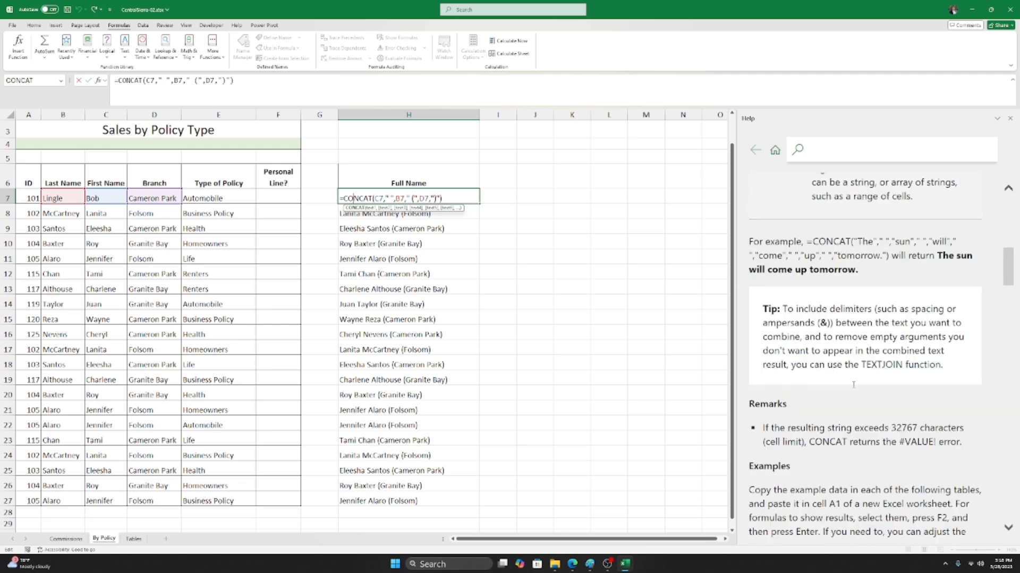
{"action": "scroll", "coordinate": [848, 323], "scroll_direction": "down", "scroll_amount": 15}
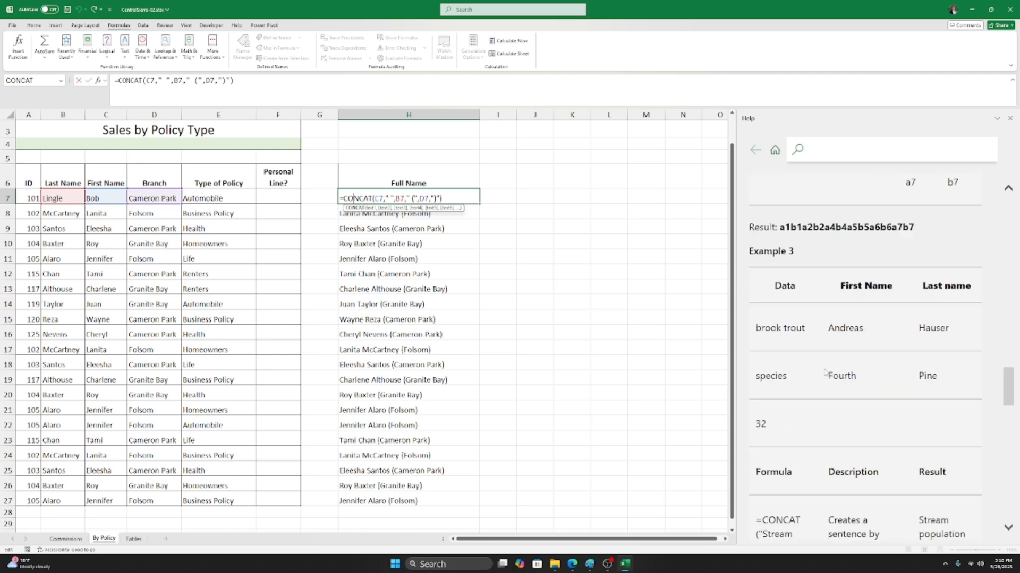
{"action": "scroll", "coordinate": [827, 373], "scroll_direction": "up", "scroll_amount": 12}
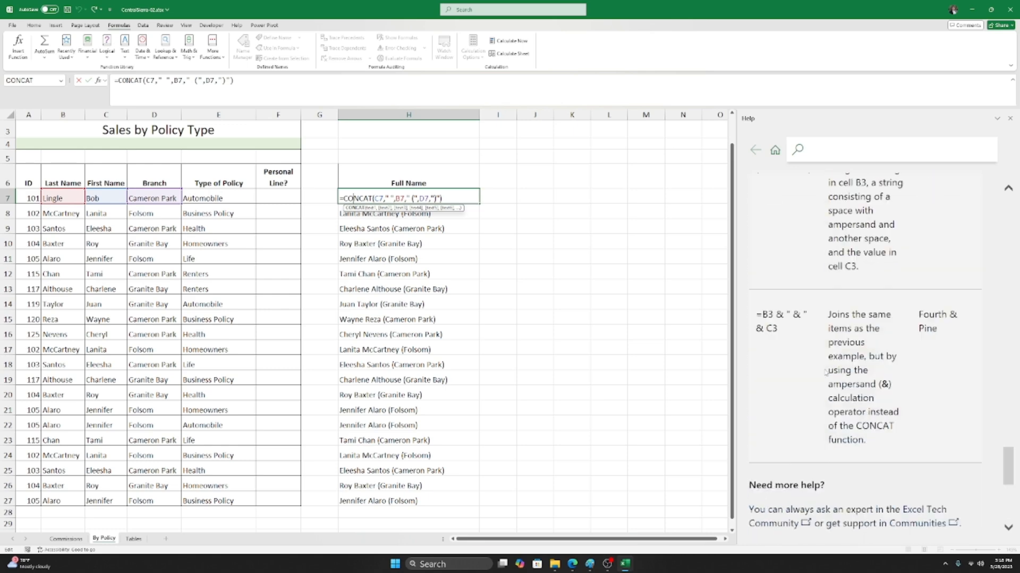
{"action": "scroll", "coordinate": [826, 373], "scroll_direction": "up", "scroll_amount": 8}
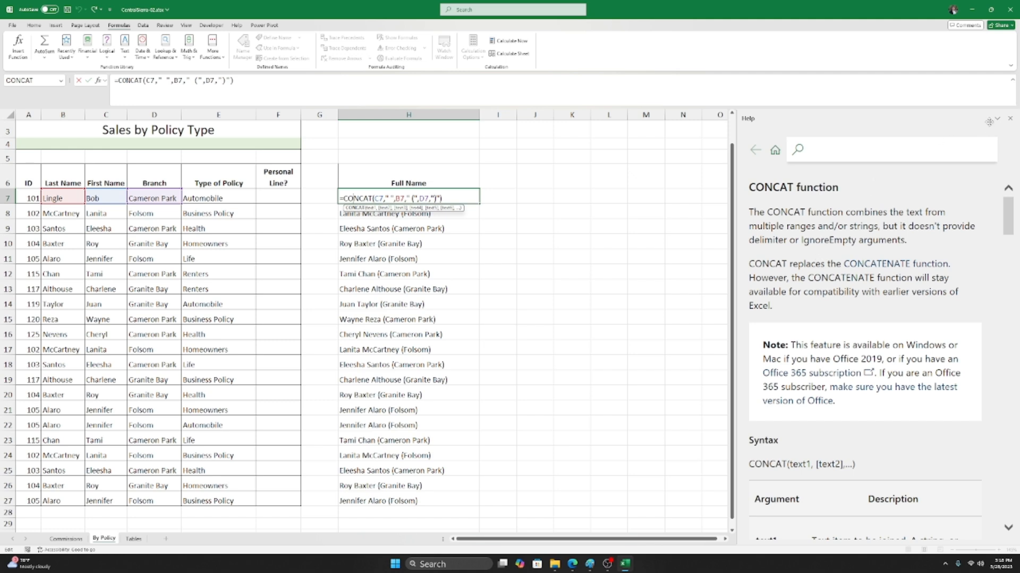
{"action": "left_click", "coordinate": [1009, 119]}
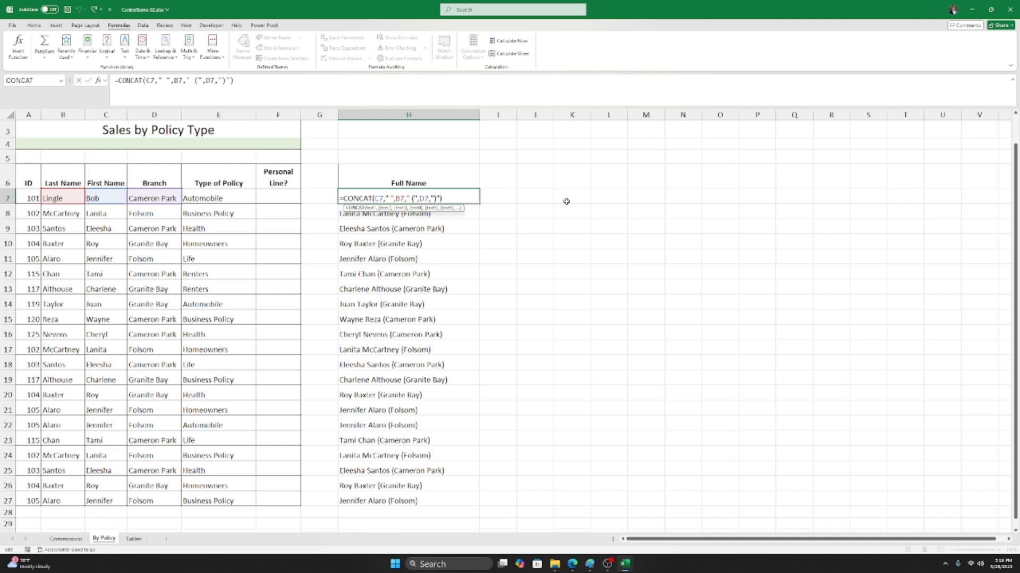
Step: Commit H7, insert MONTH from Date & Time into L7, and open its online help
{"action": "key", "text": "ctrl+Return"}
{"action": "left_click", "coordinate": [610, 198]}
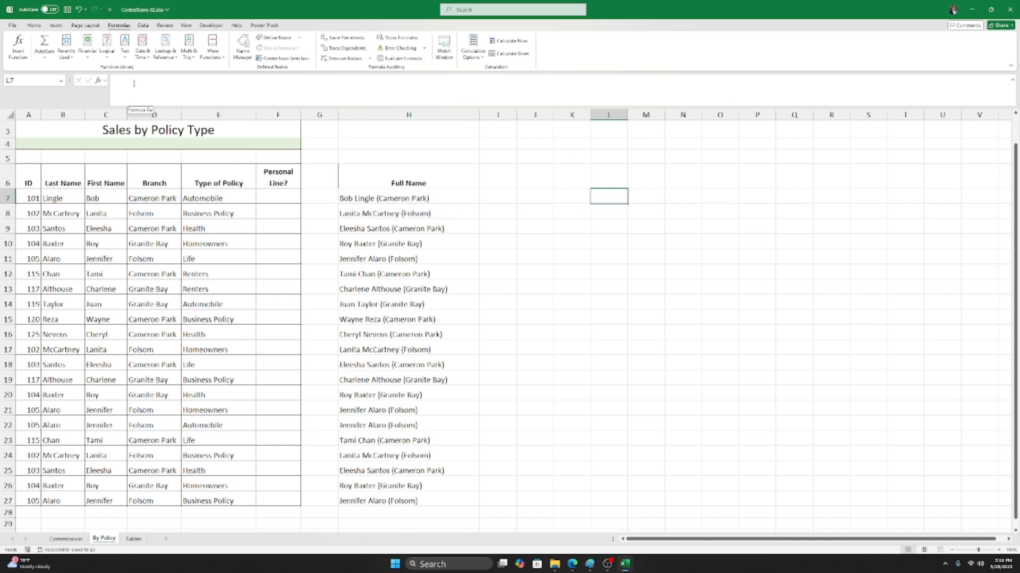
{"action": "left_click", "coordinate": [147, 57]}
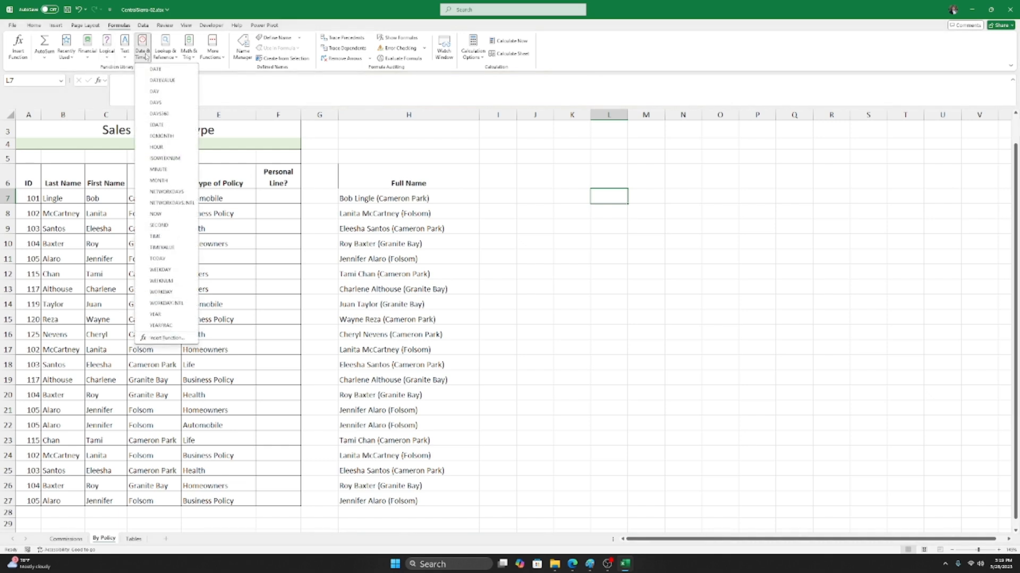
{"action": "left_click", "coordinate": [159, 181]}
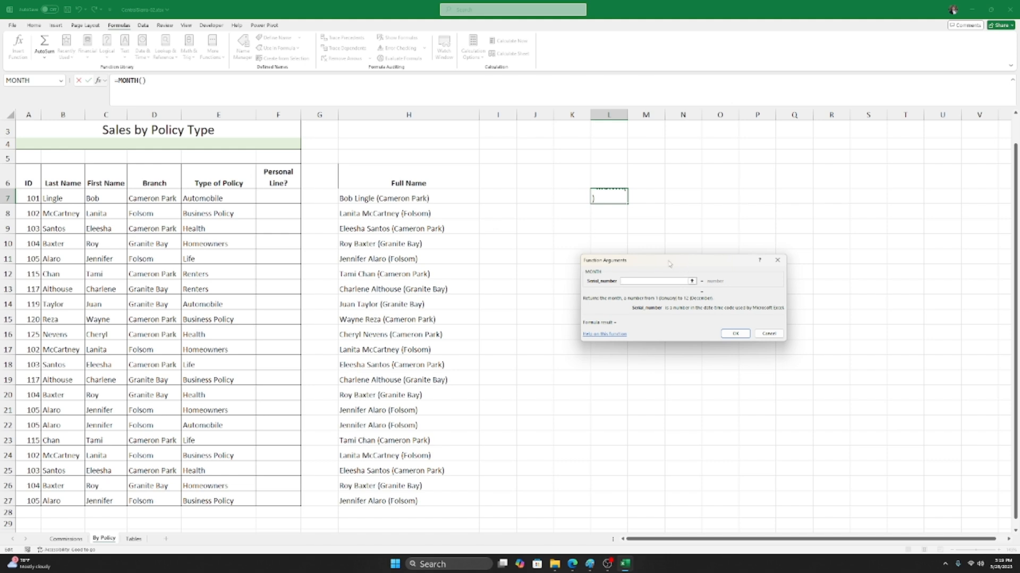
{"action": "left_click", "coordinate": [603, 335]}
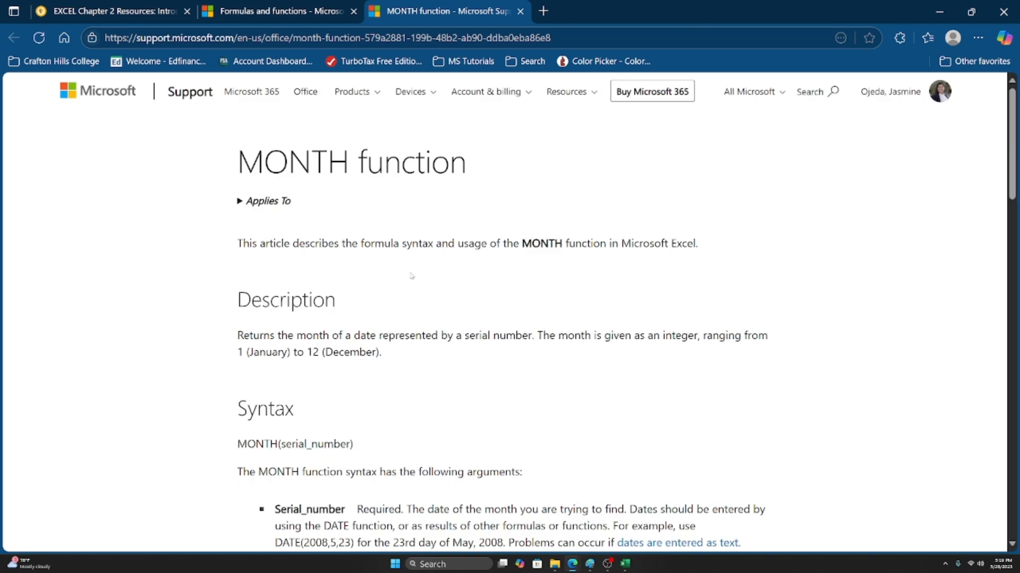
Step: Read the MONTH support article, then return to Excel and cancel the unfinished MONTH formula
{"action": "scroll", "coordinate": [645, 307], "scroll_direction": "down", "scroll_amount": 5}
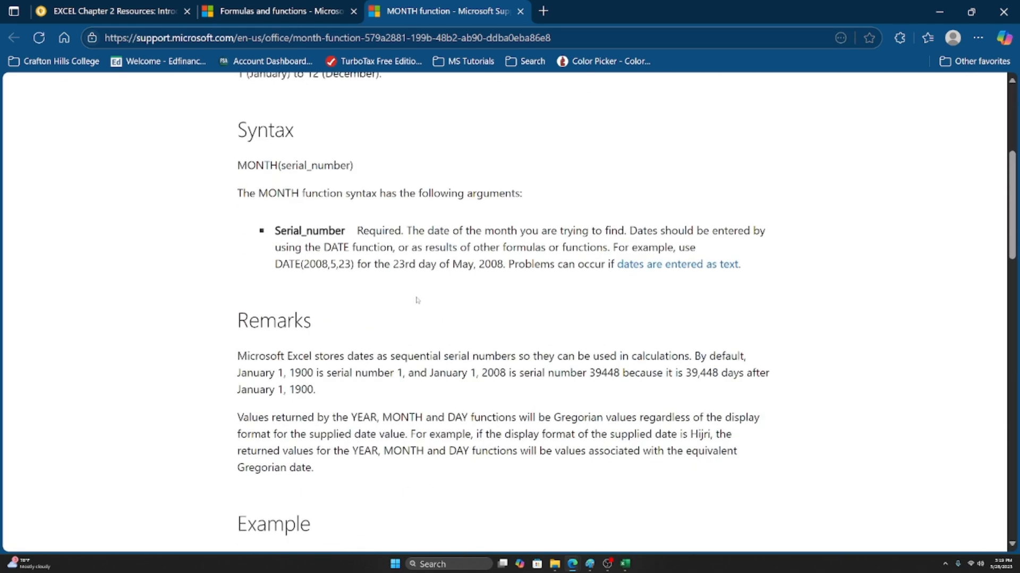
{"action": "scroll", "coordinate": [416, 298], "scroll_direction": "down", "scroll_amount": 9}
{"action": "scroll", "coordinate": [584, 237], "scroll_direction": "up", "scroll_amount": 3}
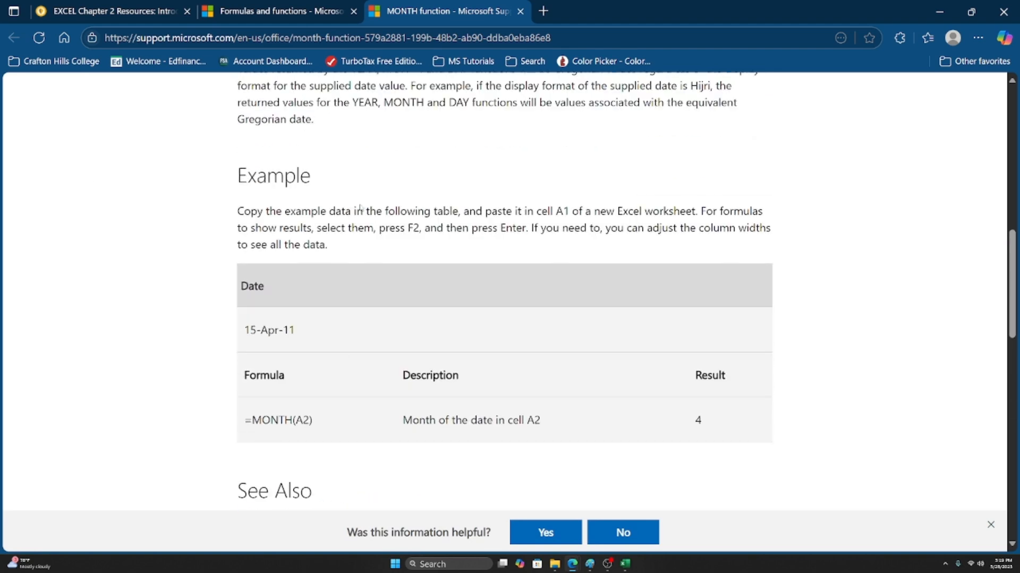
{"action": "scroll", "coordinate": [460, 295], "scroll_direction": "up", "scroll_amount": 1}
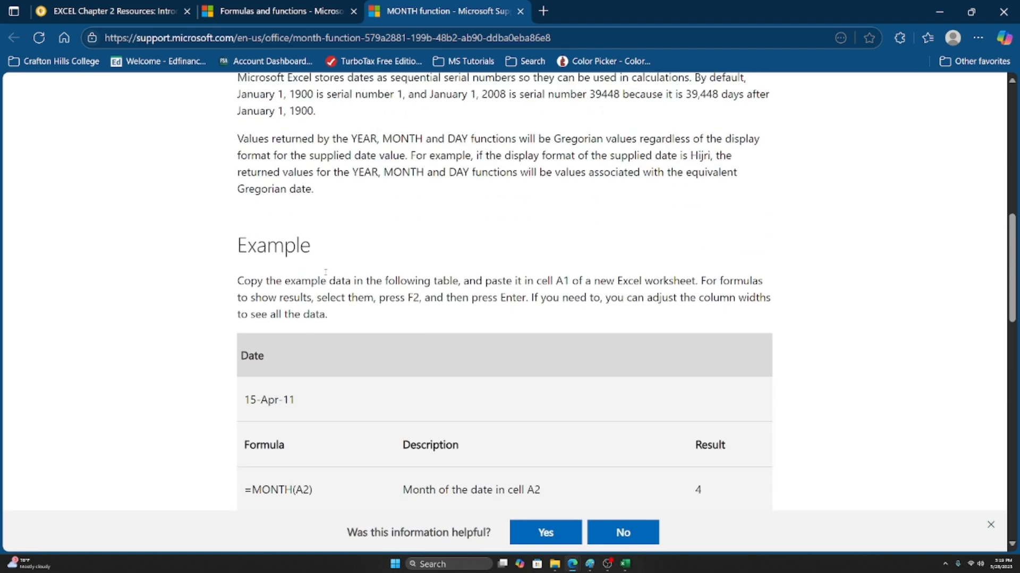
{"action": "scroll", "coordinate": [451, 339], "scroll_direction": "down", "scroll_amount": 1}
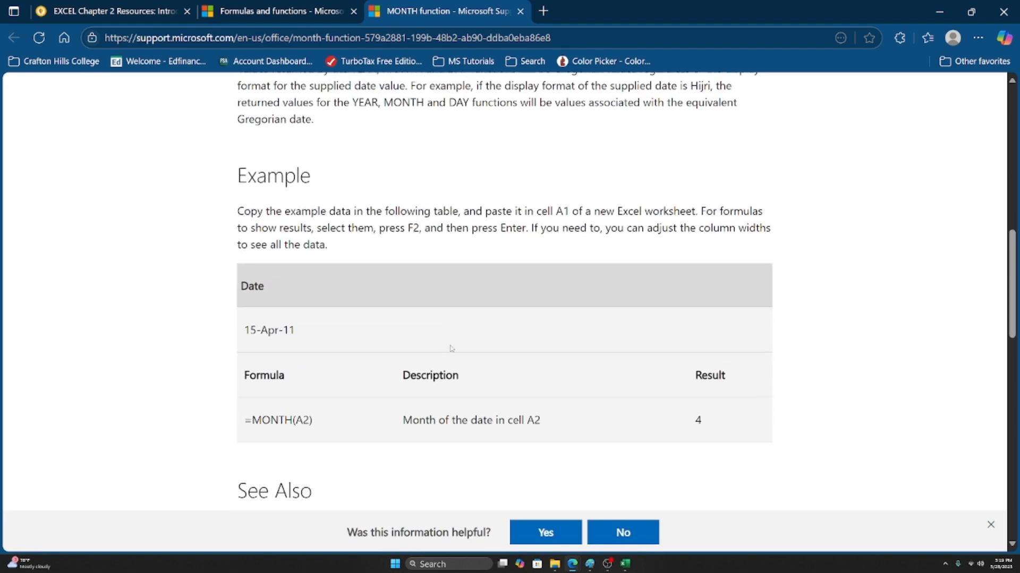
{"action": "left_click", "coordinate": [626, 564]}
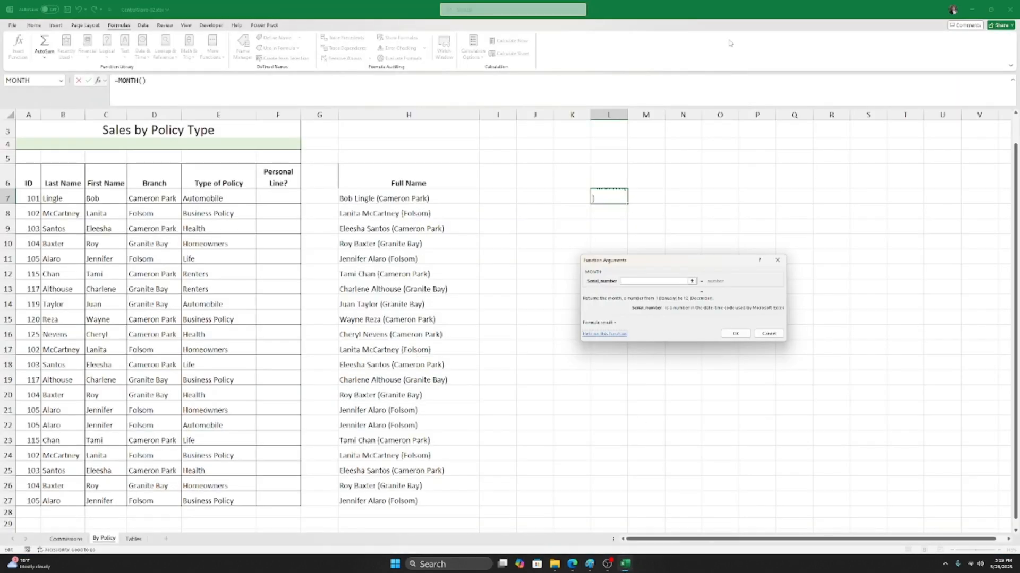
{"action": "left_click", "coordinate": [776, 262]}
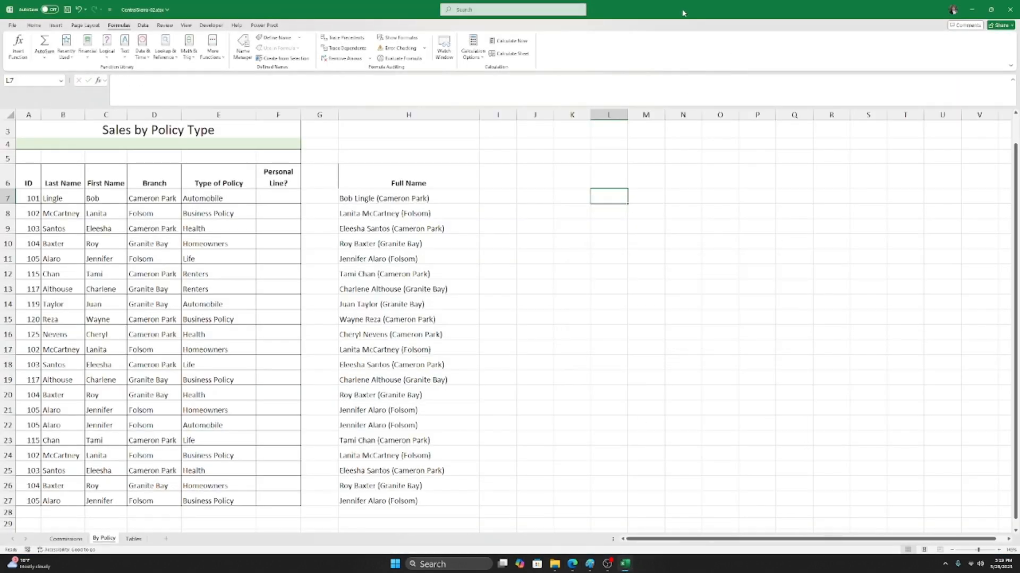